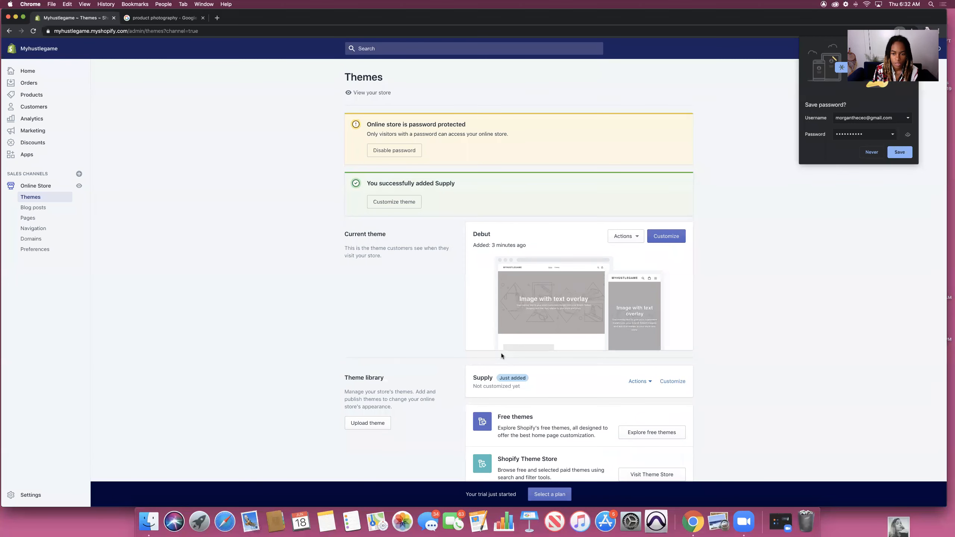
Step: Open the Debut theme's Header settings, then switch to the 'product photography' image results tab
left_click(665, 236)
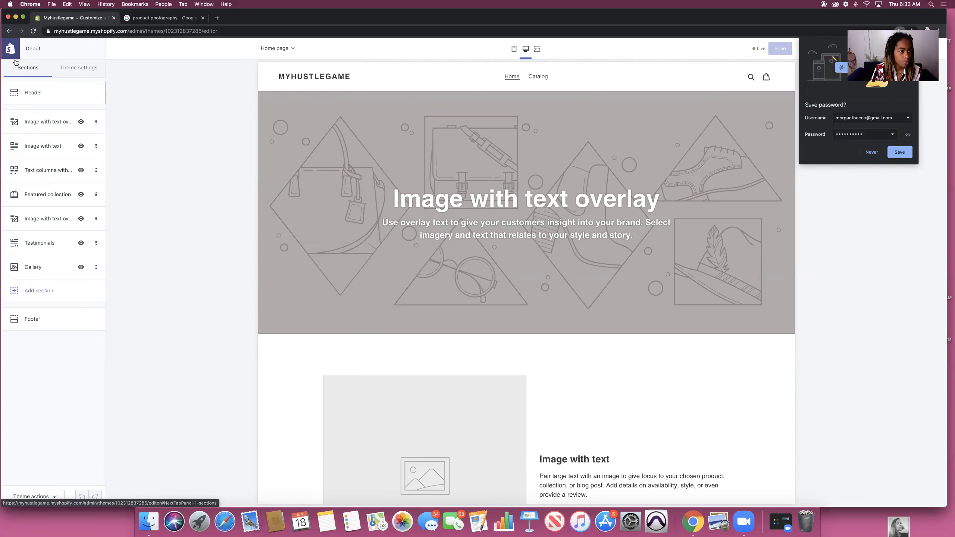
left_click(32, 91)
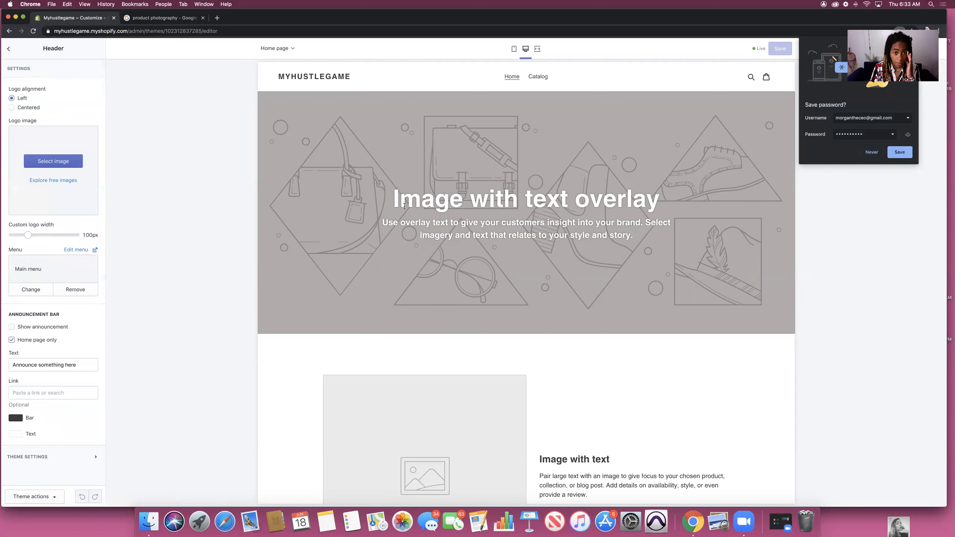
left_click(162, 17)
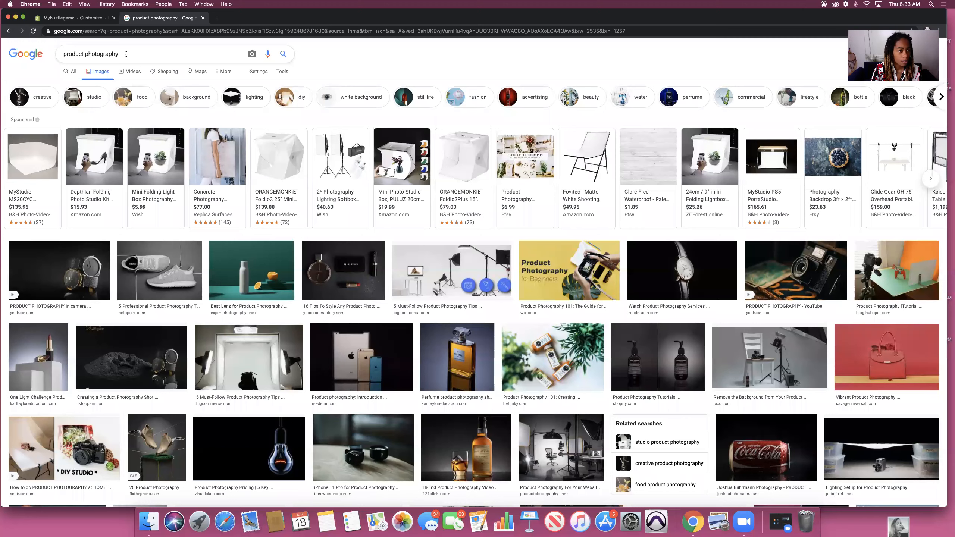
Step: Open a new browser tab and start a Google search for 'hustle'
left_click(218, 18)
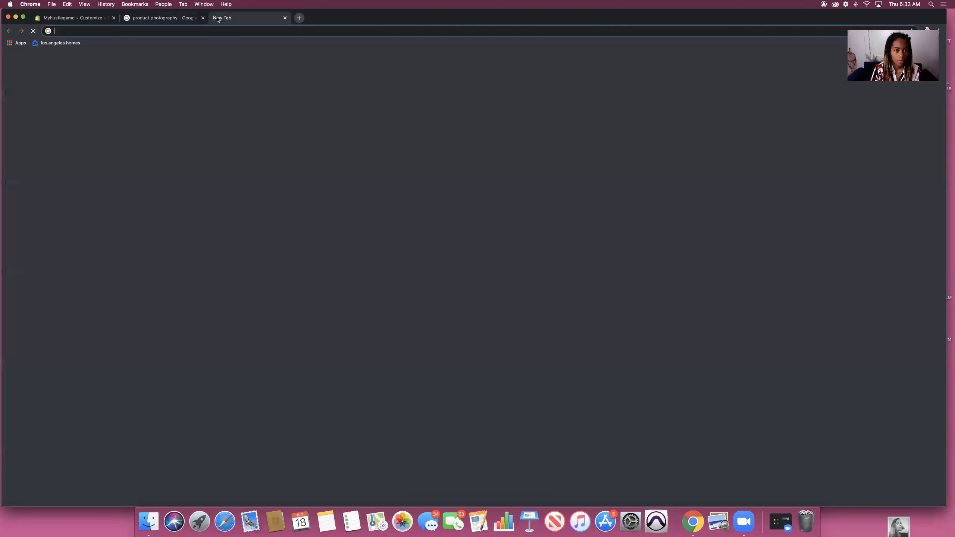
left_click(306, 29)
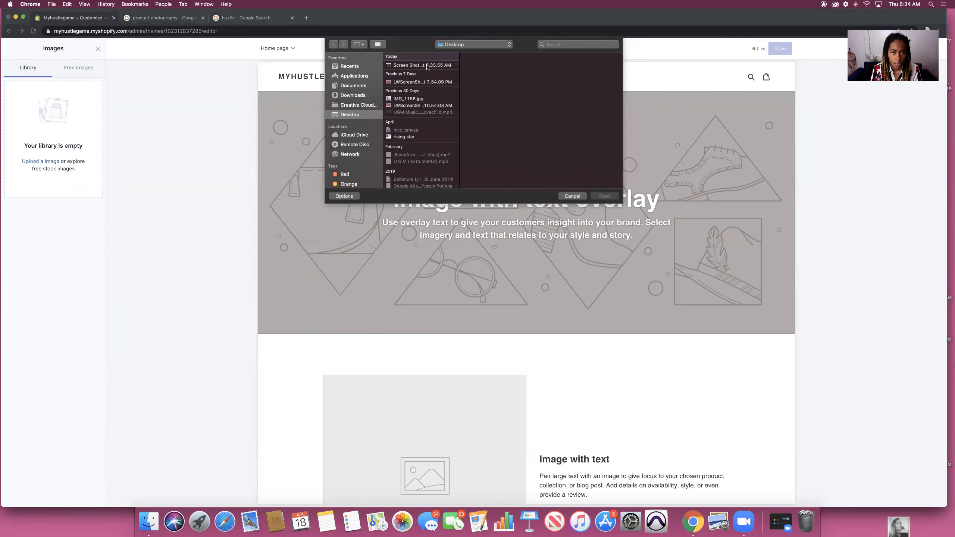
Step: Upload the Hustle logo screenshot and set it as the header logo
left_click(427, 65)
key("space")
key("space")
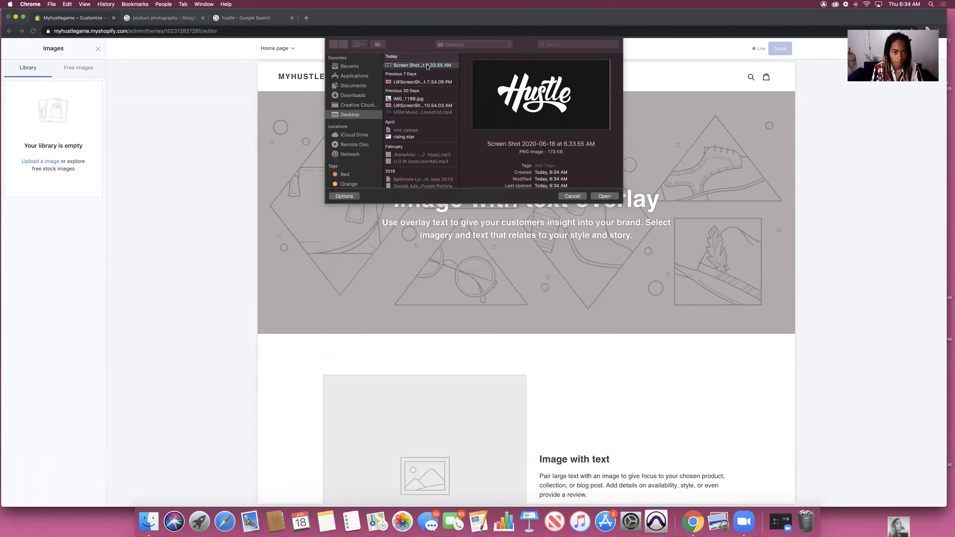
left_click(606, 197)
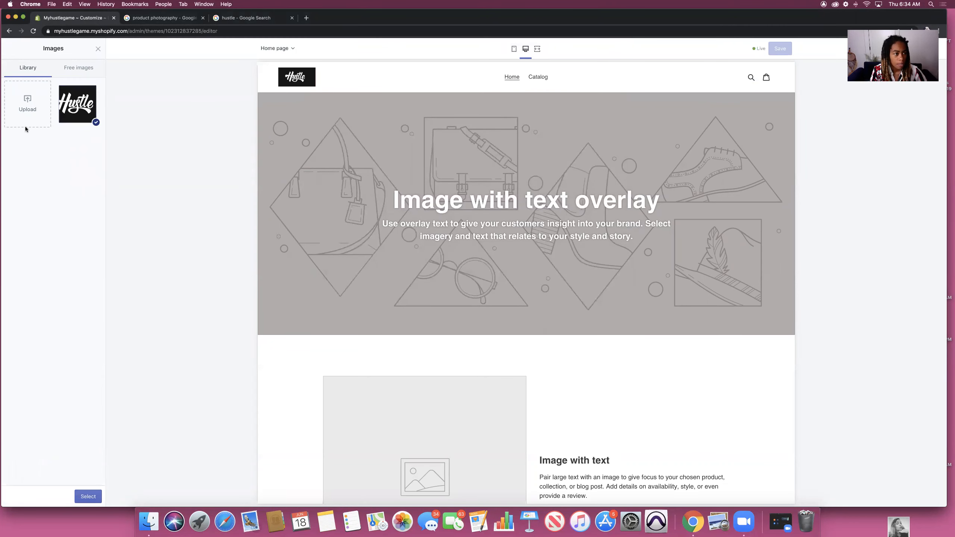
left_click(88, 496)
Step: Widen the header logo to 105px
mouse_move(26, 249)
left_mouse_down()
mouse_move(75, 249)
mouse_move(4, 249)
mouse_move(26, 247)
left_mouse_up()
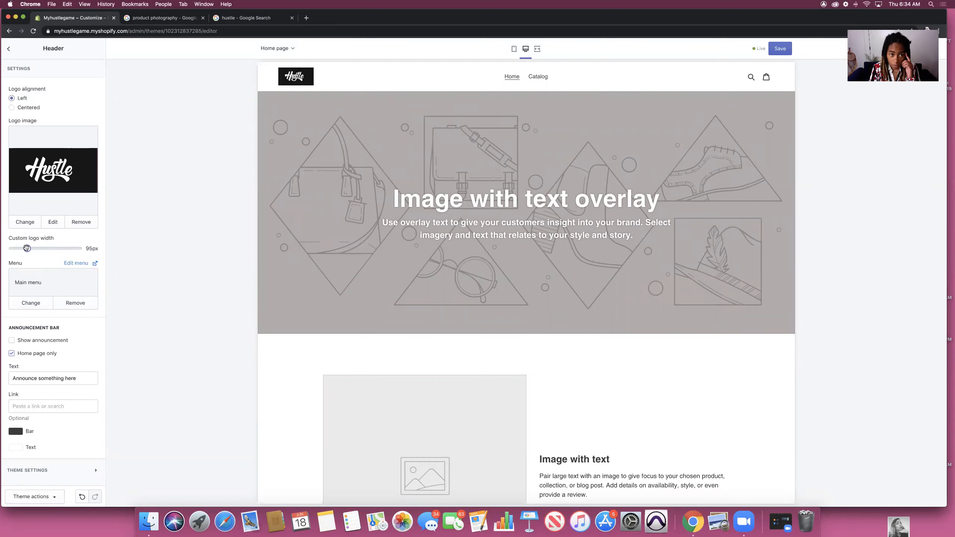
left_click_drag(26, 248, 30, 248)
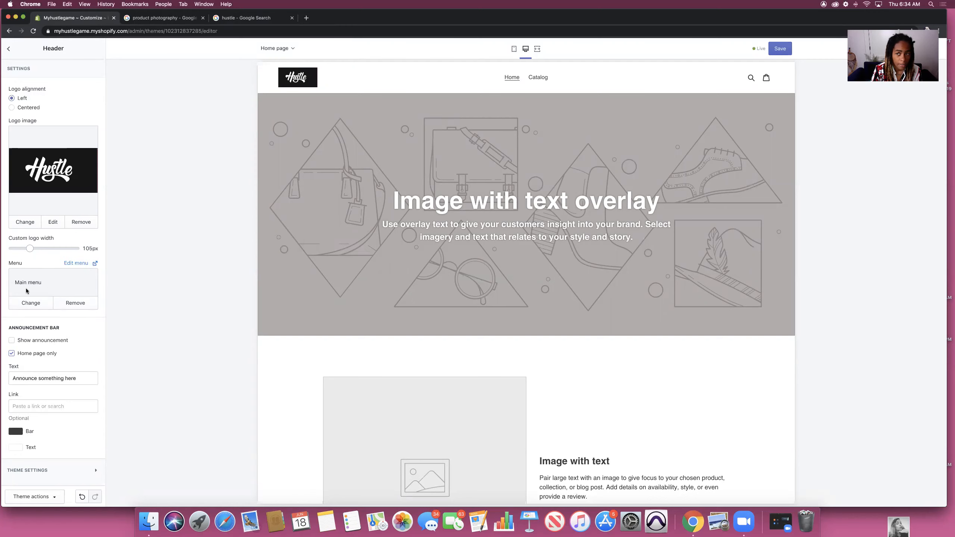
left_click(11, 341)
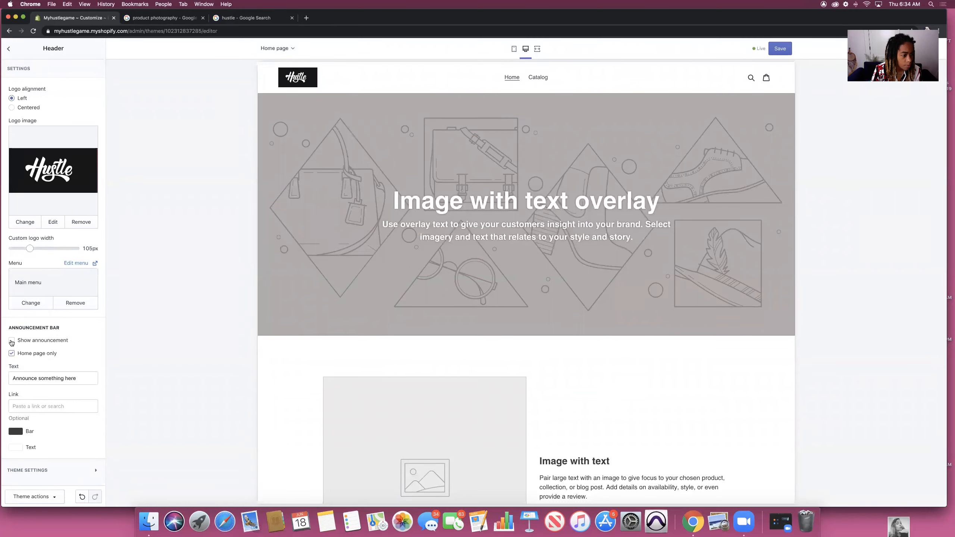
Step: Turn on the announcement bar and replace its placeholder text with '15% Sale TODAY ONLY!'
left_click(12, 340)
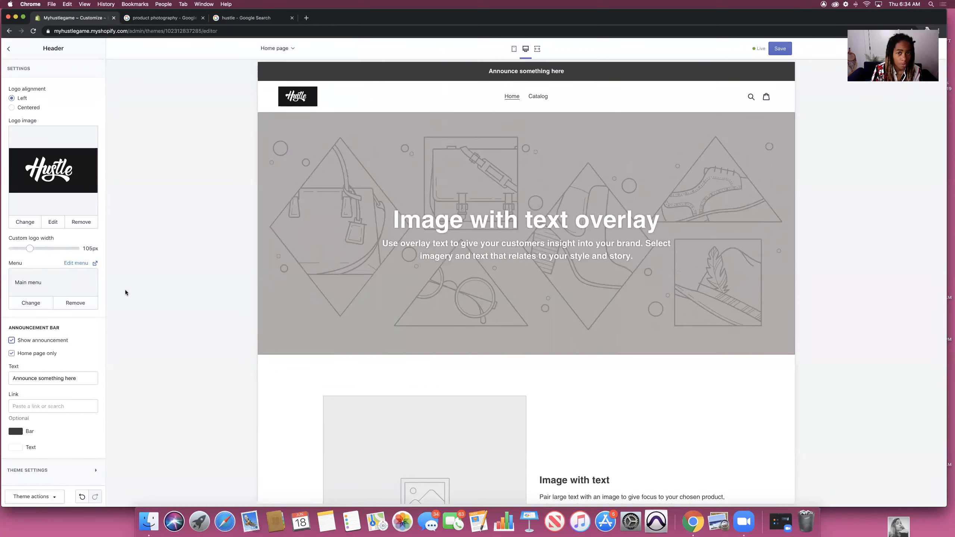
left_click_drag(77, 378, 5, 382)
key("BackSpace")
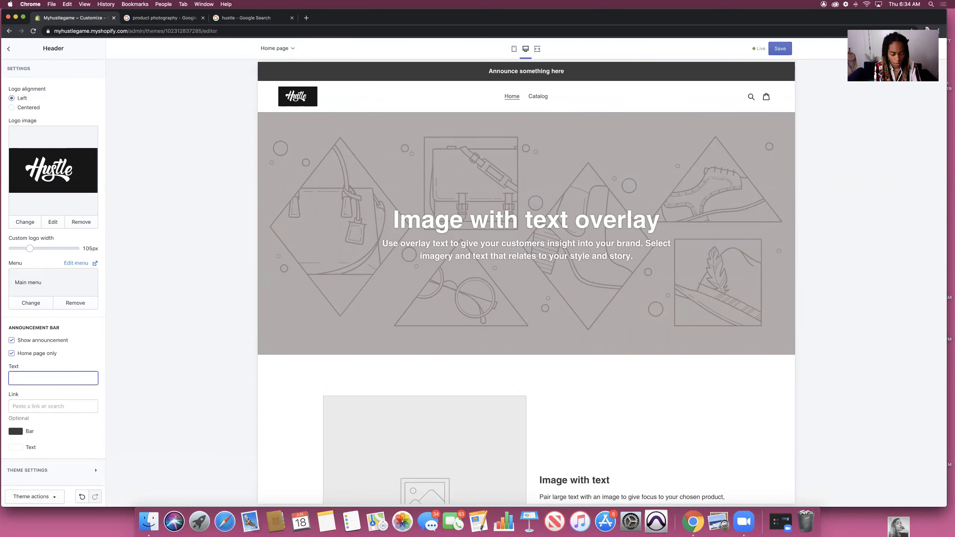
type("15% Sale ")
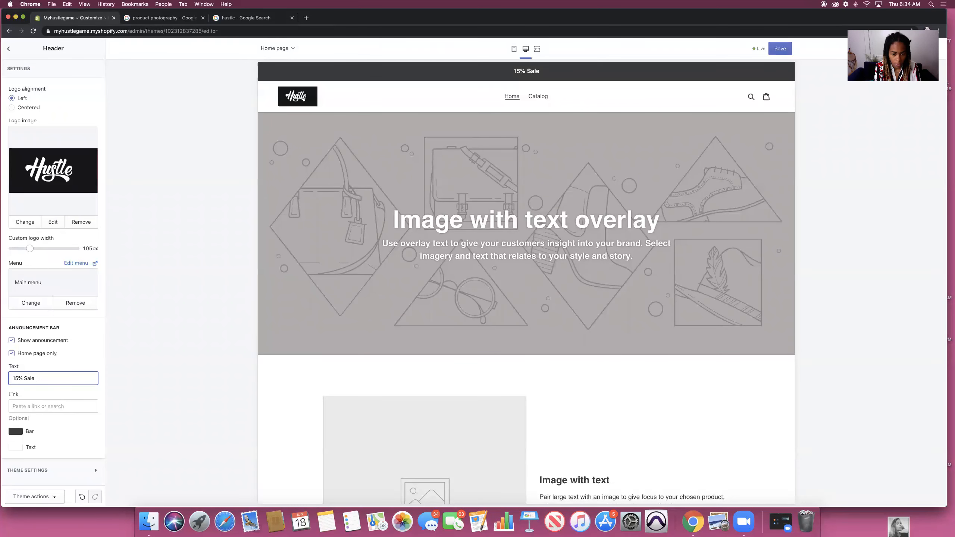
type("TOD")
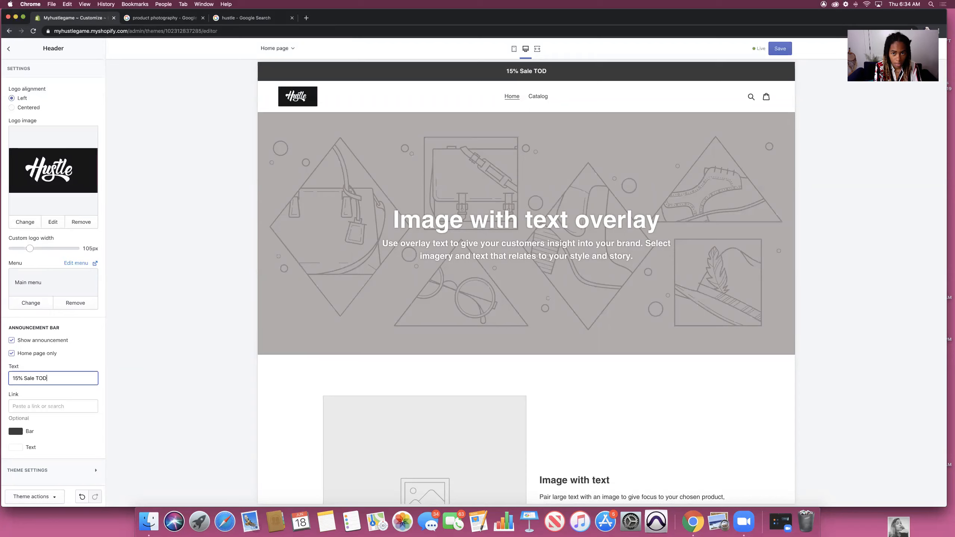
type("AY ONLY!")
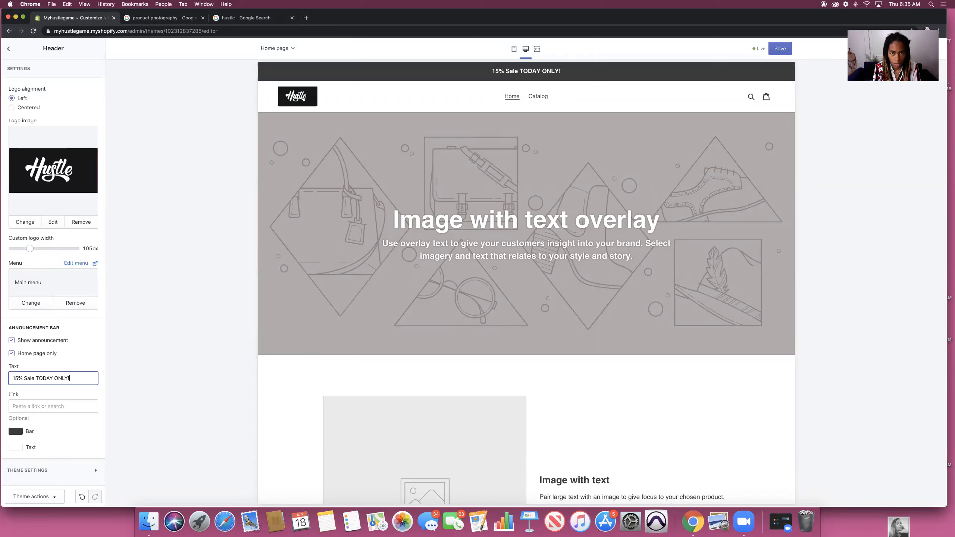
left_click(64, 405)
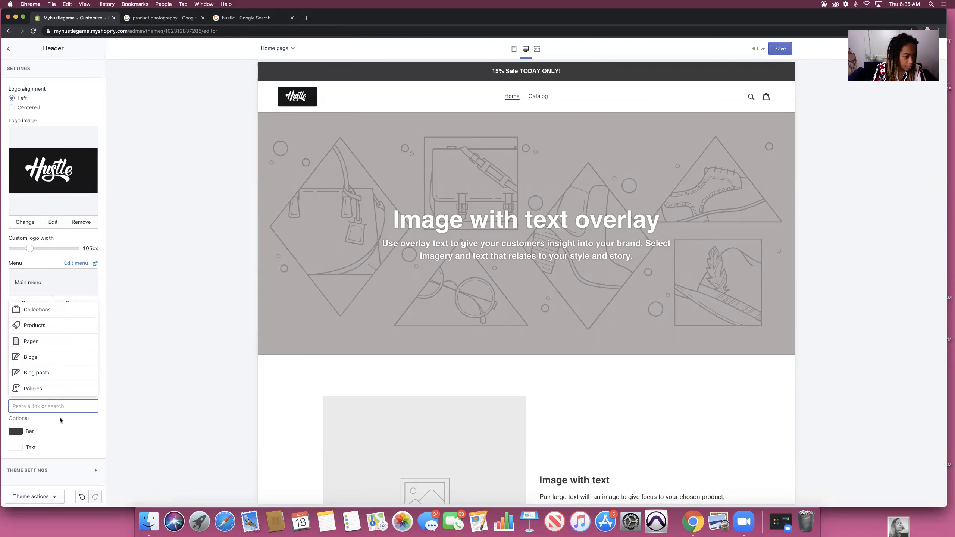
Step: Paste the Google 'hustle' search URL into the announcement bar's Link field
left_click(52, 406)
left_click(51, 405)
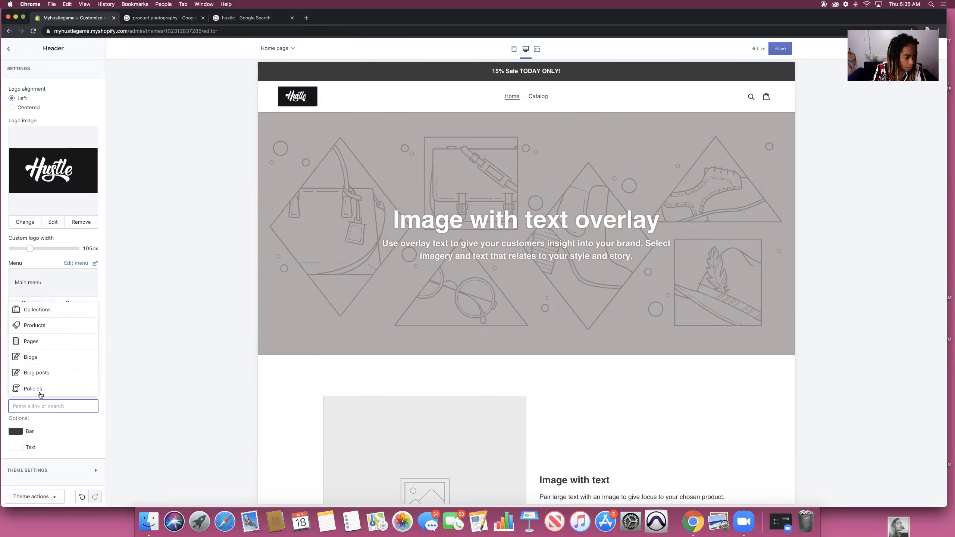
left_click(78, 414)
left_click(38, 406)
key("super+v")
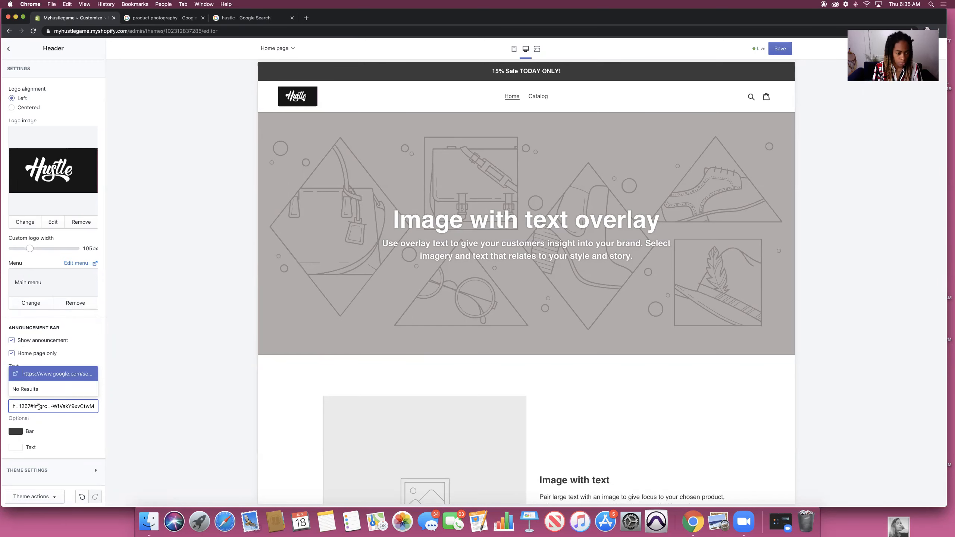
Step: Re-enter and confirm the search URL link, then test the announcement bar link in the preview
left_click(78, 419)
left_click(56, 407)
key("super+v")
key("Return")
left_click(531, 71)
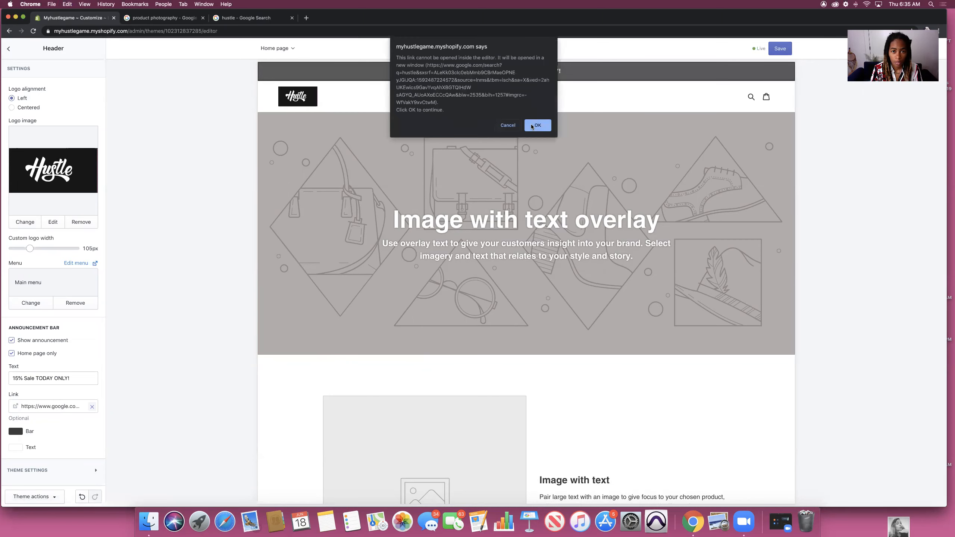
left_click(508, 125)
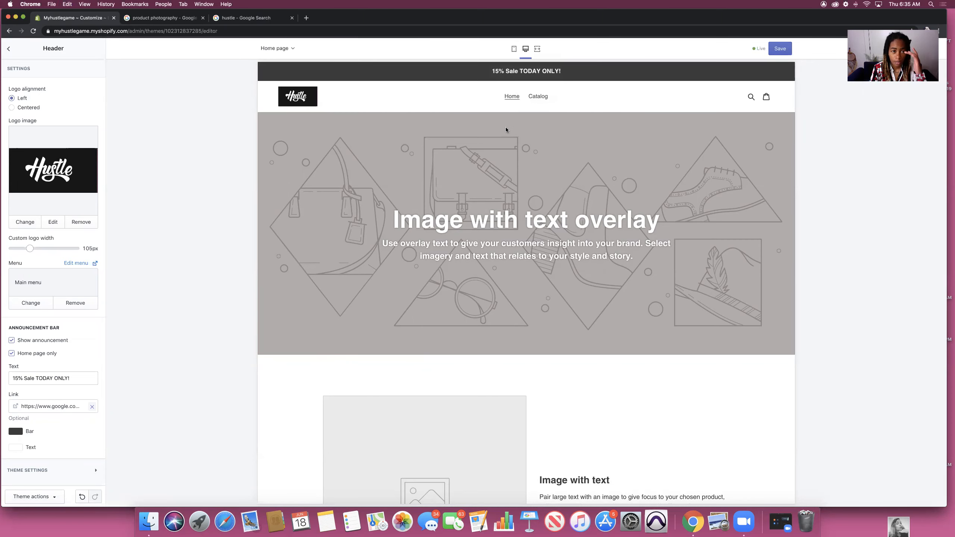
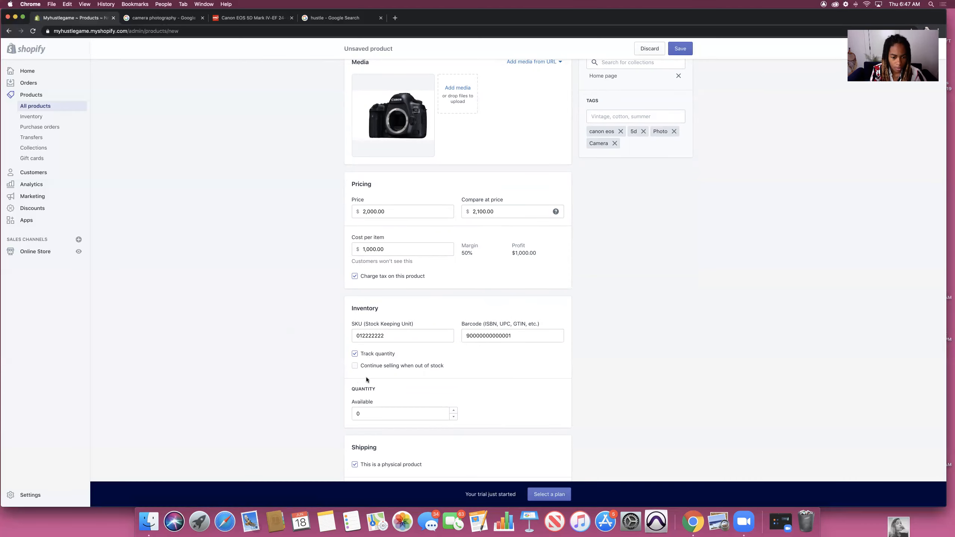
Step: Set the Canon EOS 5D's available inventory quantity to 3
scroll(366, 378, "down", 5)
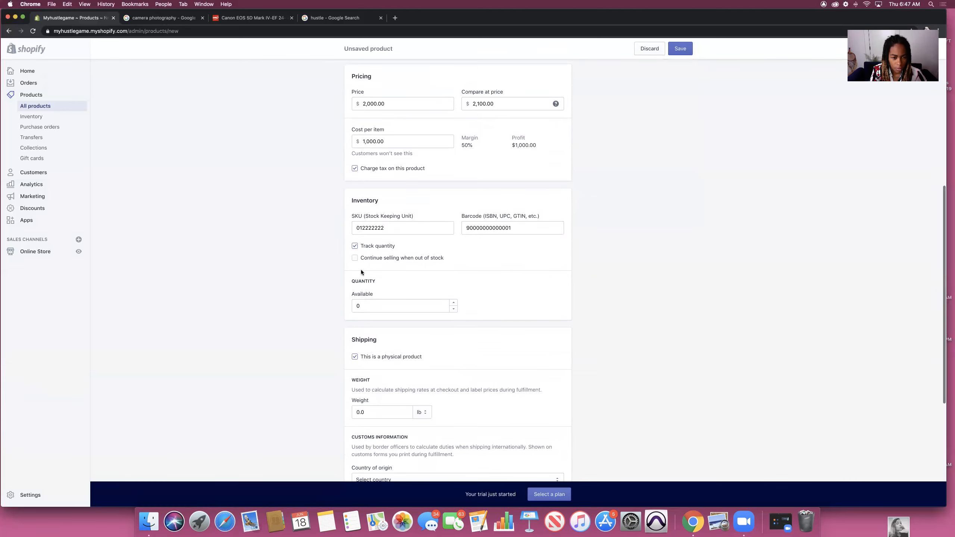
scroll(505, 247, "down", 1)
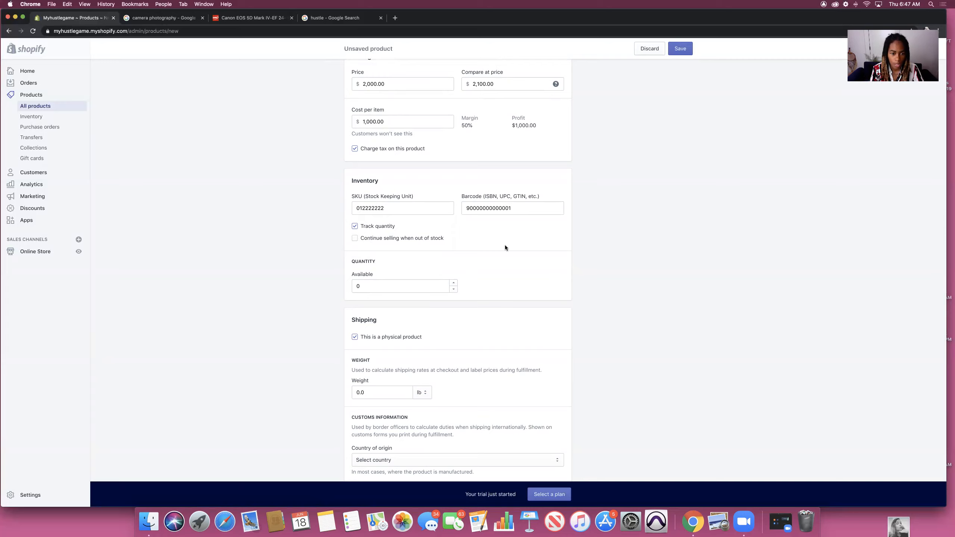
left_click(370, 289)
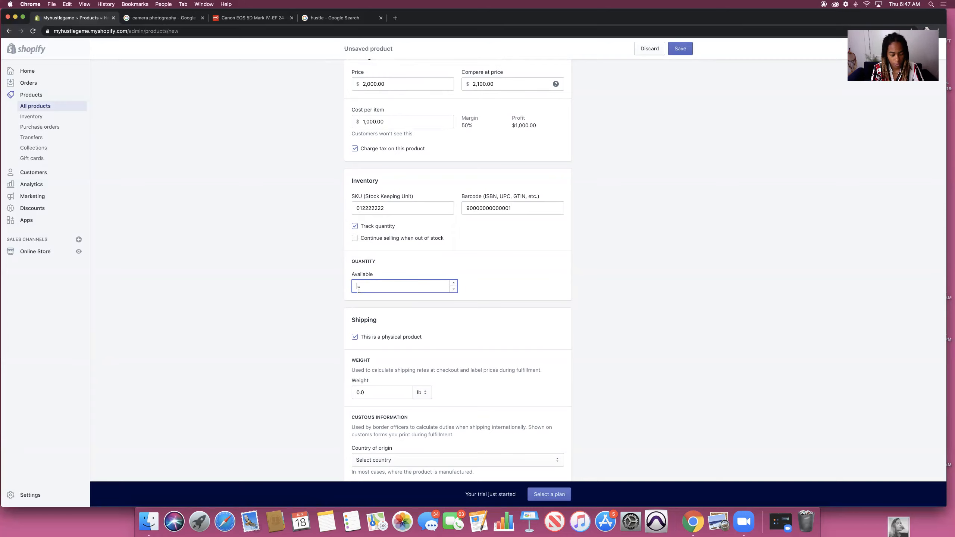
scroll(565, 269, "down", 7)
Step: Set the shipping weight to 3 lb and the country of origin to United States
left_click(360, 259)
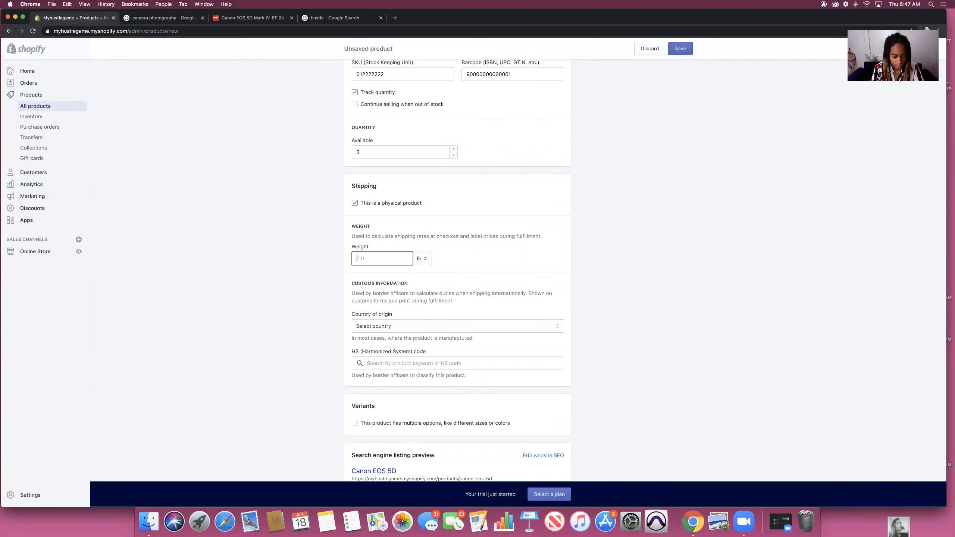
type("3")
left_click(549, 261)
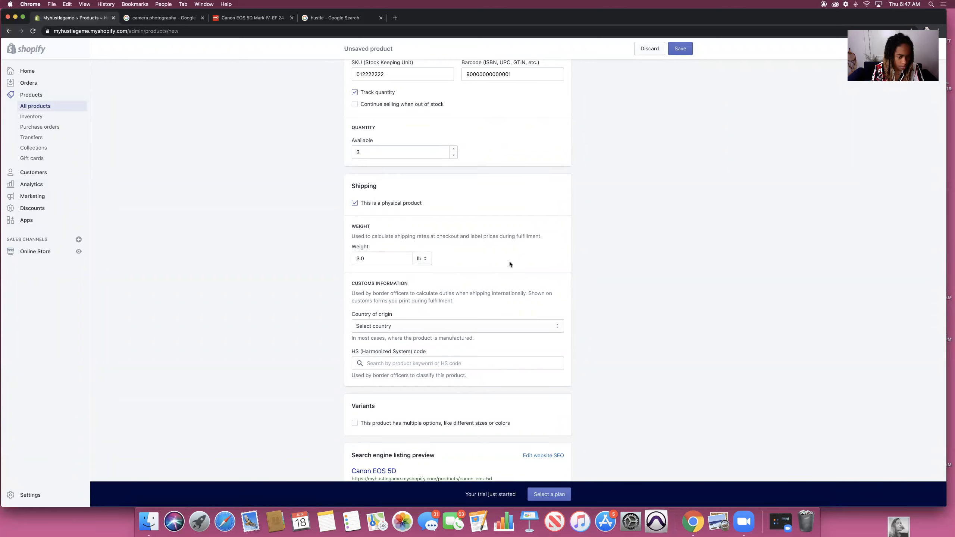
scroll(432, 333, "down", 2)
left_click(471, 291)
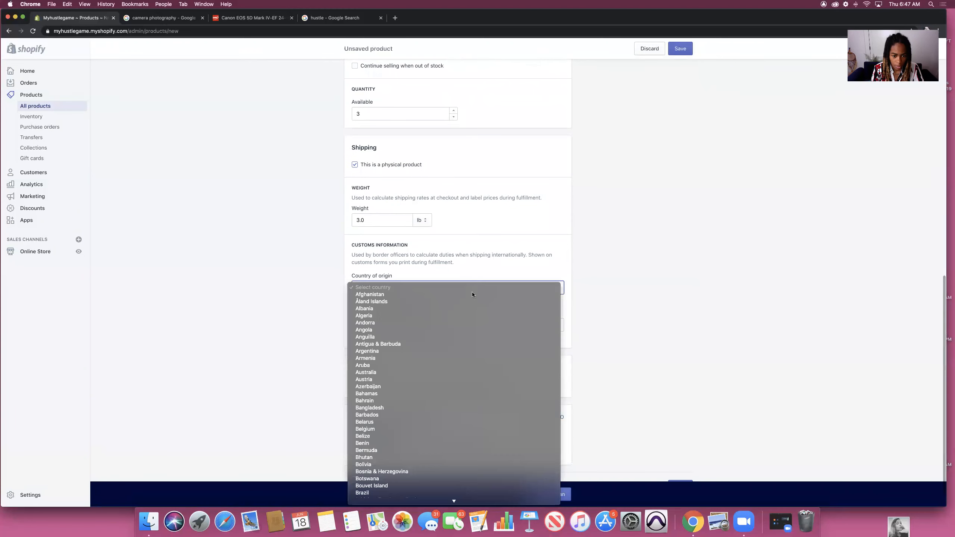
scroll(458, 372, "down", 15)
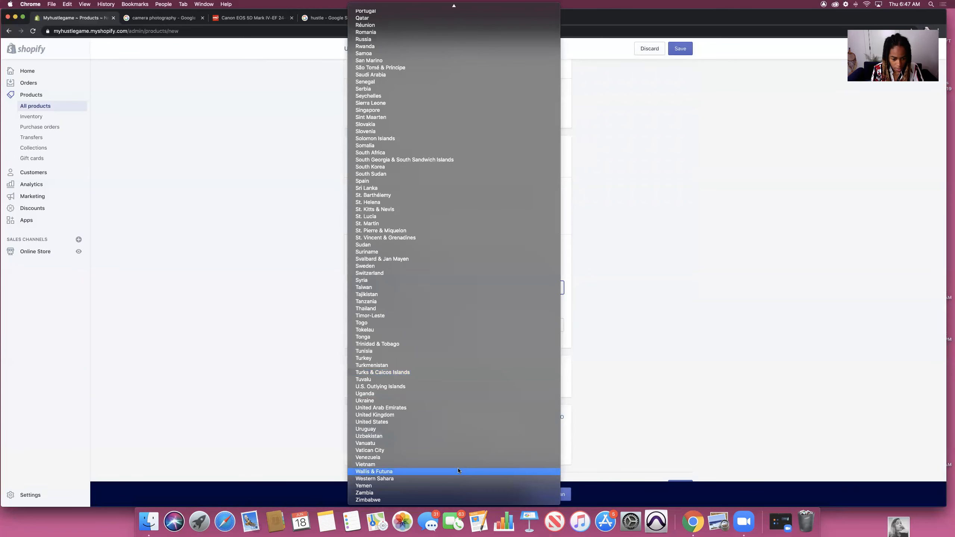
left_click(452, 421)
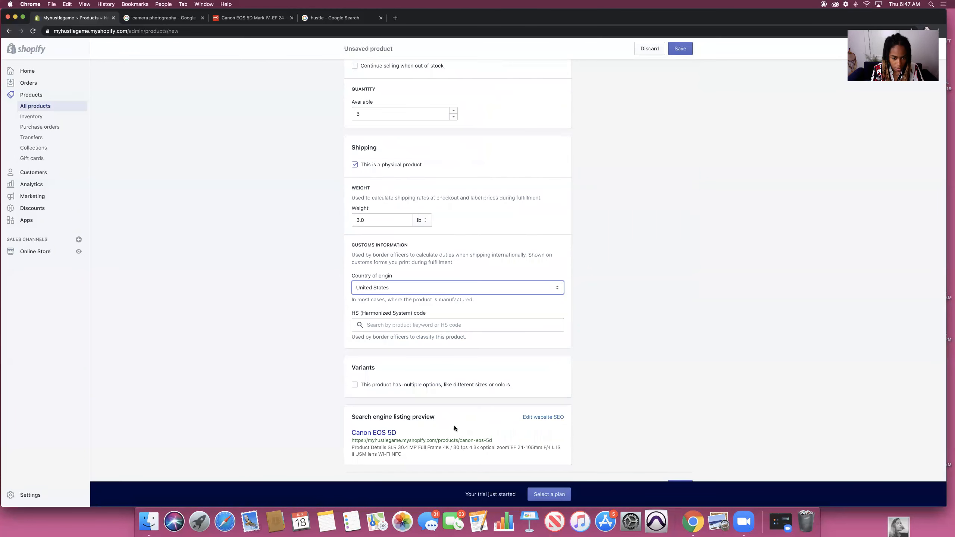
left_click(609, 333)
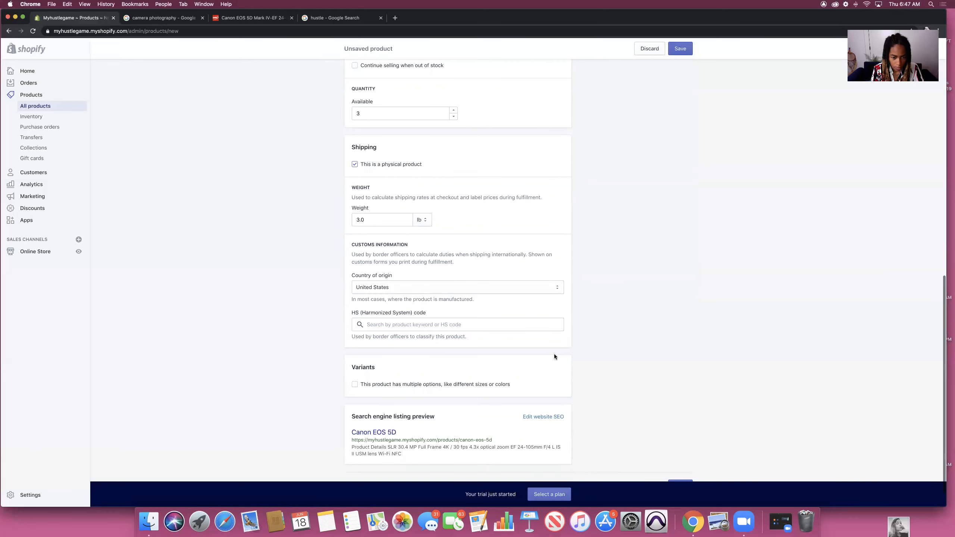
Step: Open the search engine listing for editing and clear its description
scroll(553, 354, "down", 2)
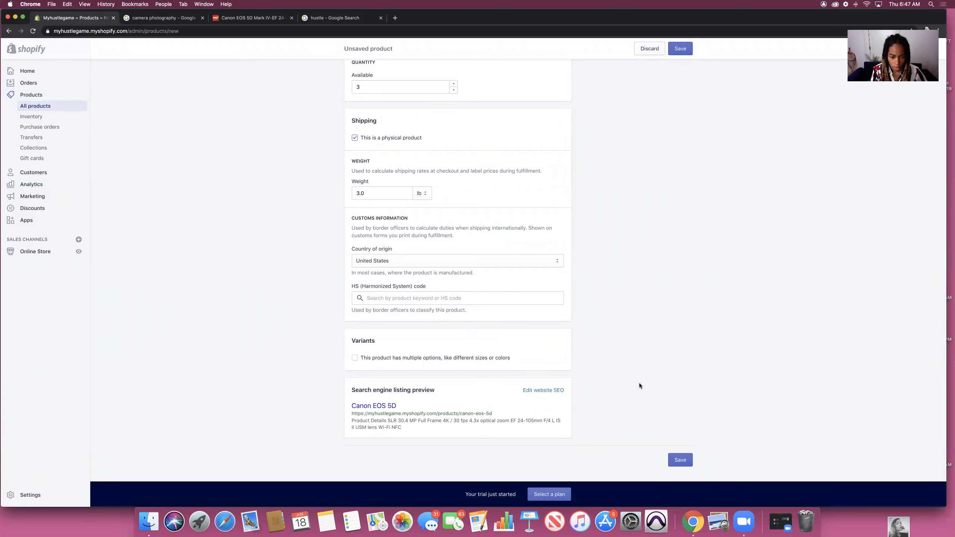
left_click(543, 390)
scroll(533, 388, "down", 4)
left_click_drag(449, 369, 352, 362)
key("BackSpace")
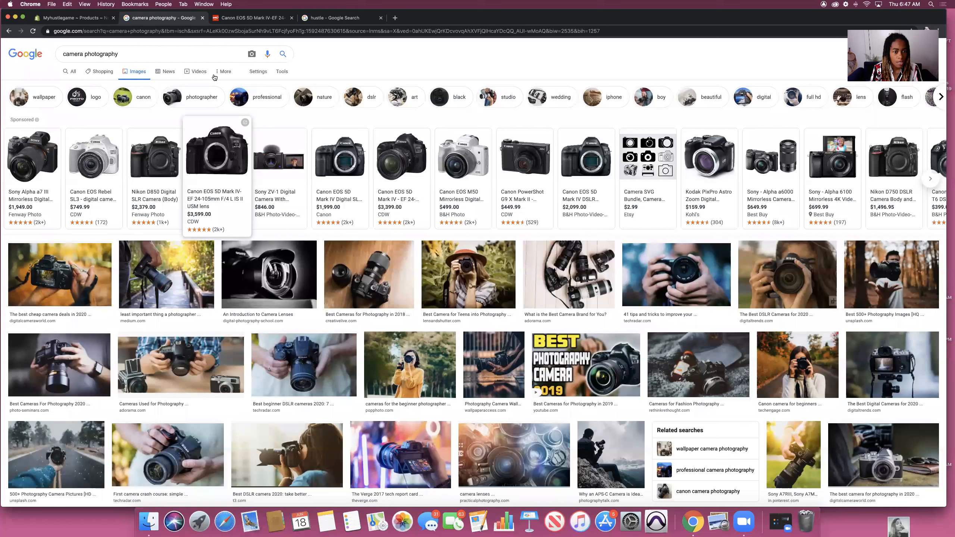
Step: Search Google for 'canon eos' and copy the Canon ad's description text
left_click(156, 18)
left_click_drag(122, 54, 60, 54)
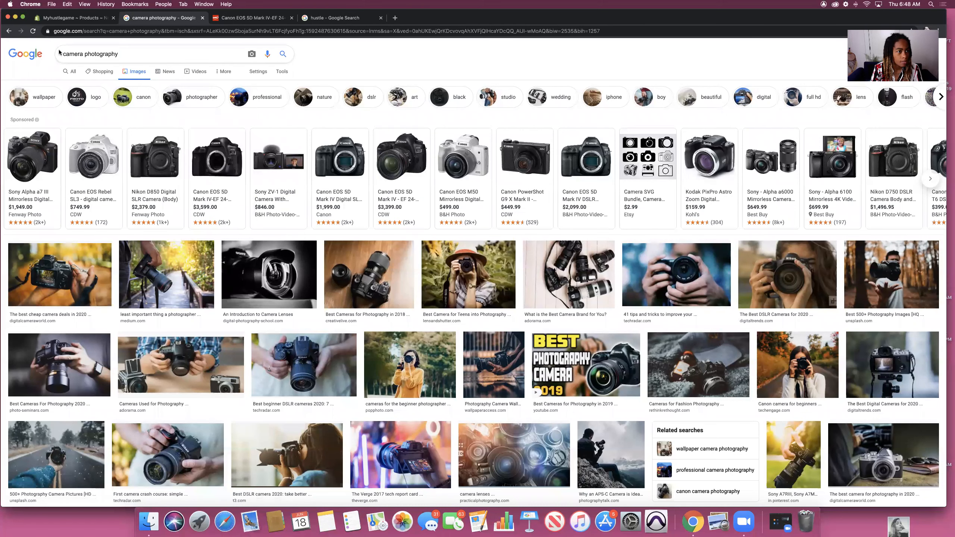
left_click(252, 17)
left_click(223, 31)
type("ca")
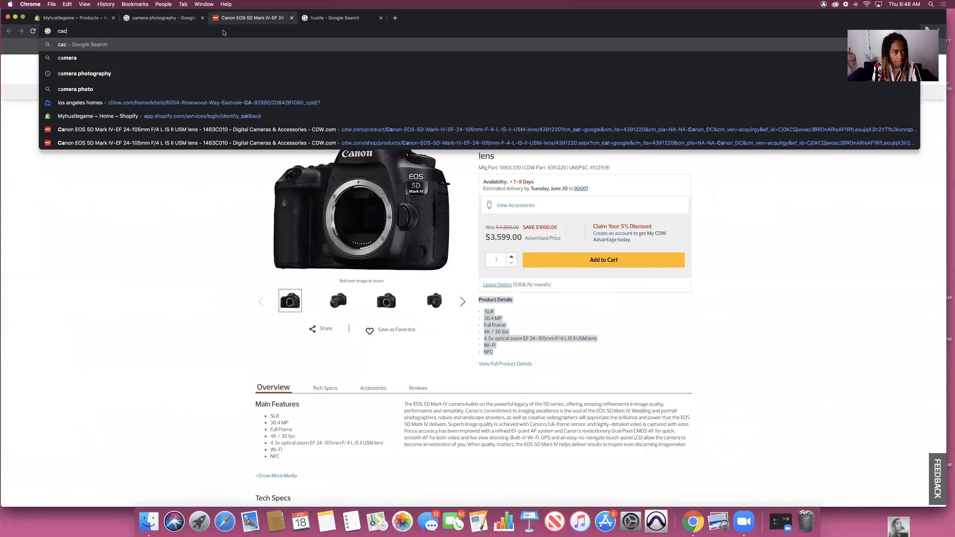
type("non eos")
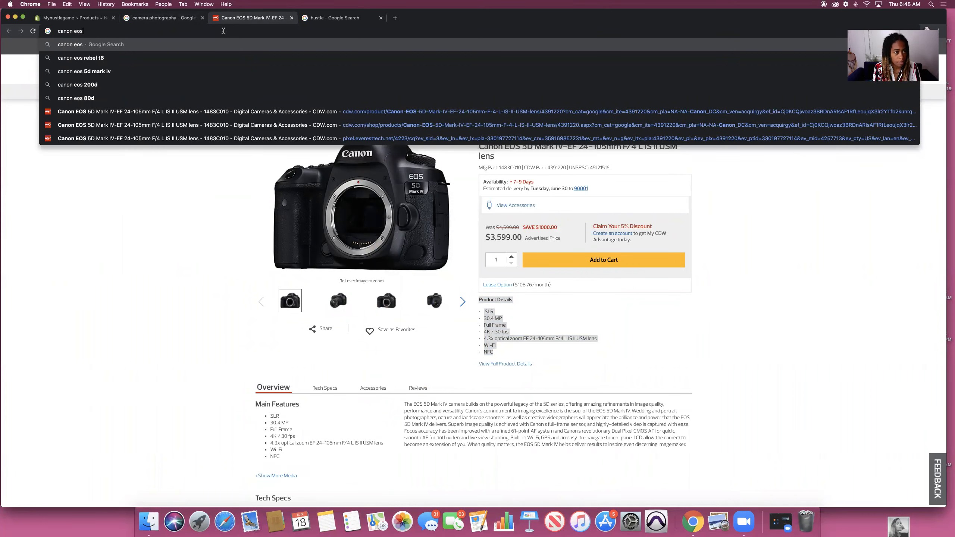
key("Return")
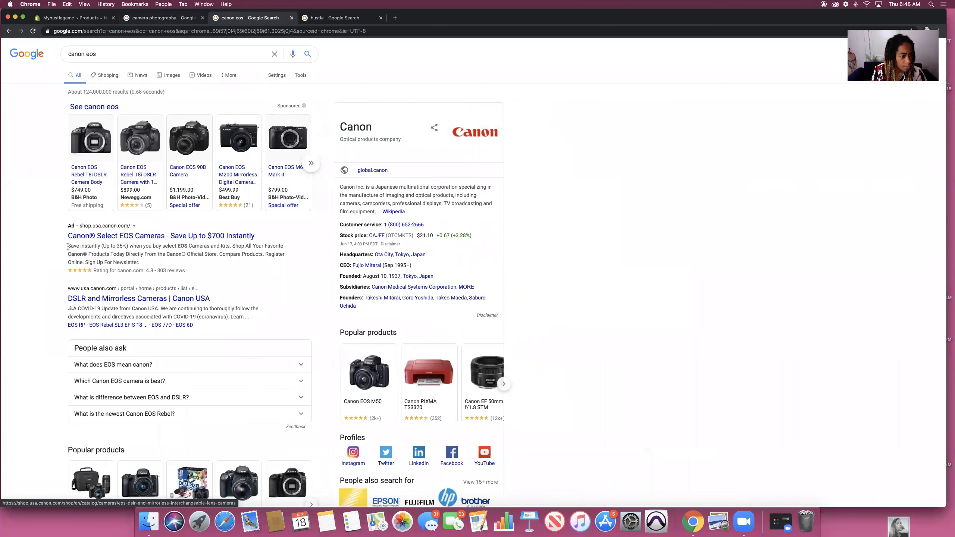
left_click_drag(144, 264, 67, 247)
key("super+c")
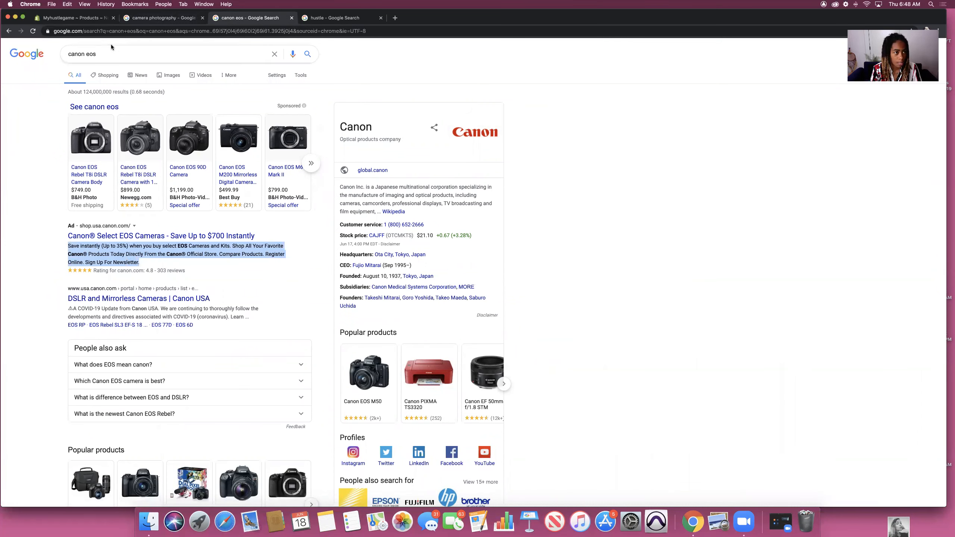
left_click(94, 18)
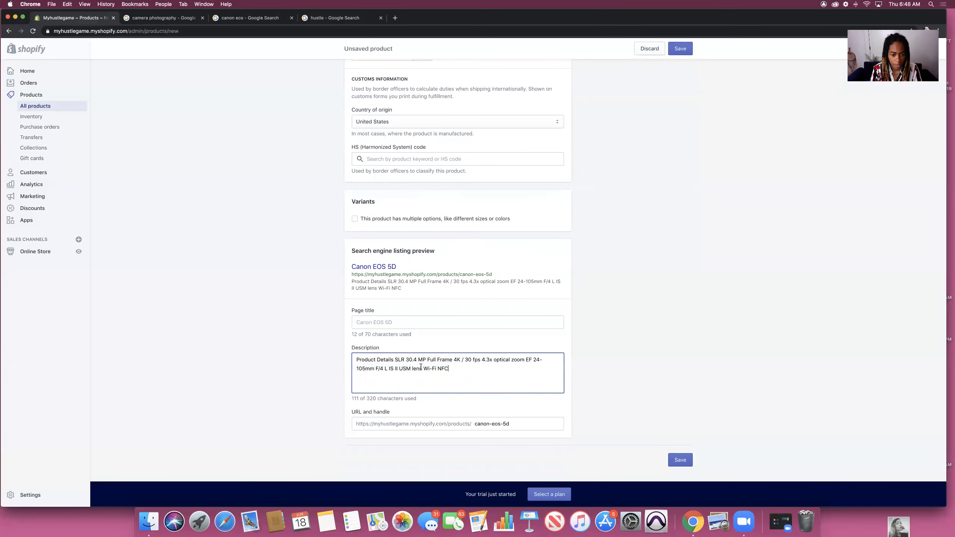
Step: Replace the SEO description with the copied Canon ad text
key("super+a")
key("super+v")
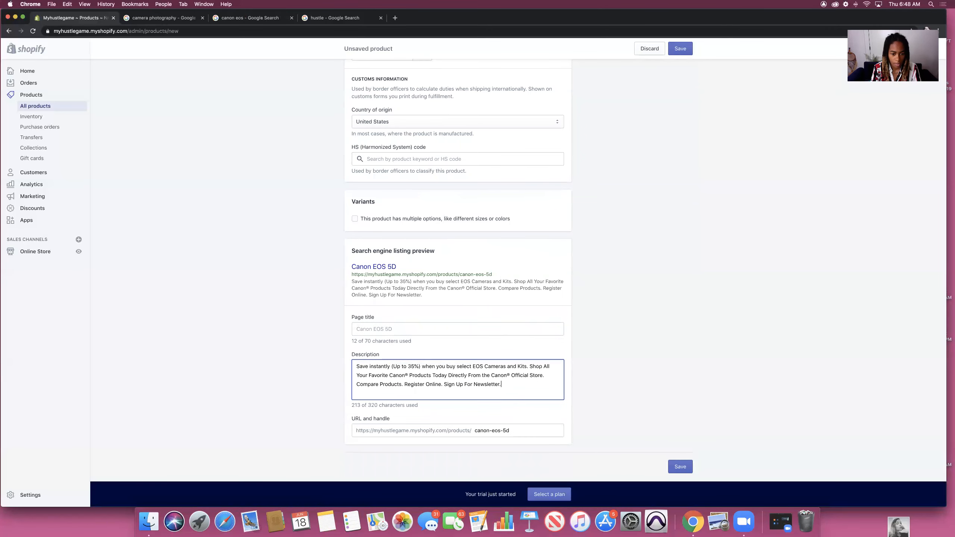
left_click(583, 383)
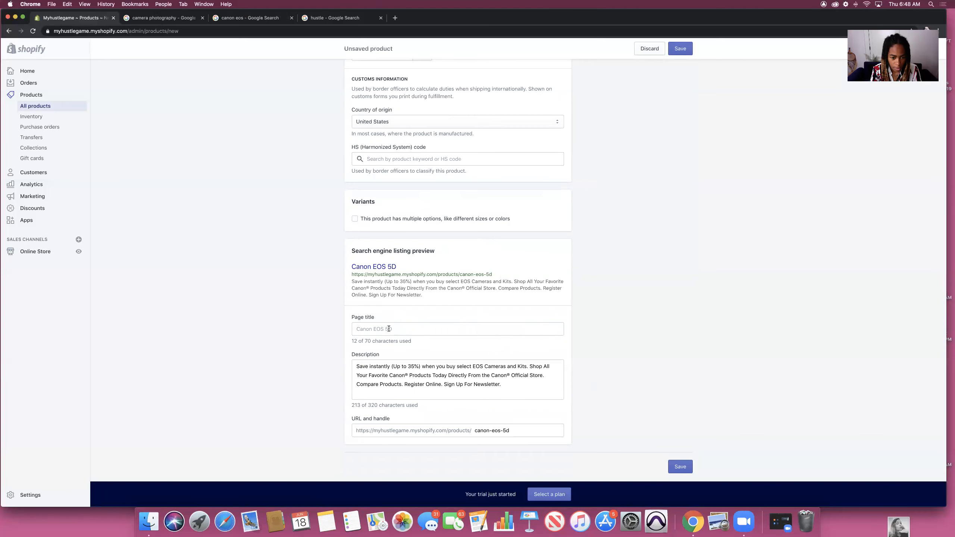
Step: Paste the Canon ad headline into the SEO page title and save the product
left_click(260, 18)
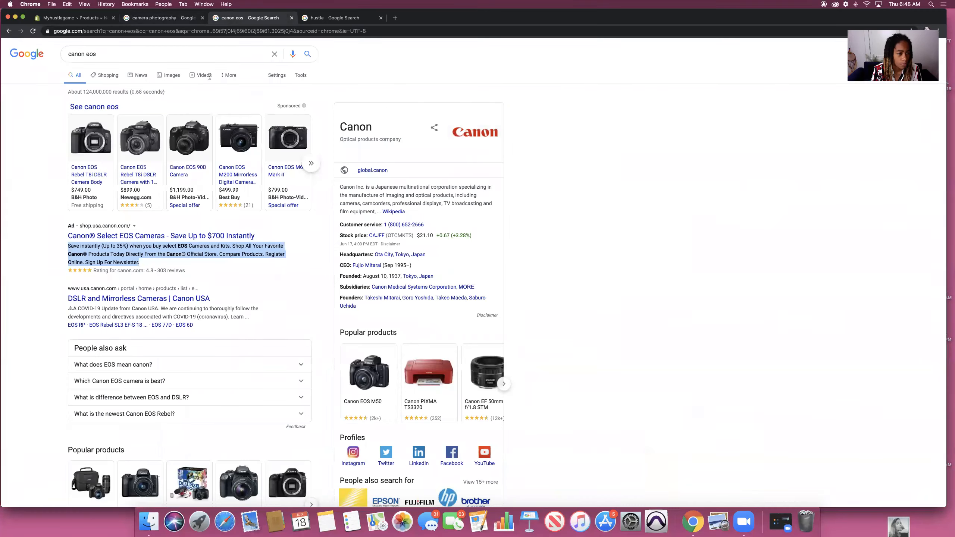
left_click_drag(254, 235, 66, 238)
key("super+c")
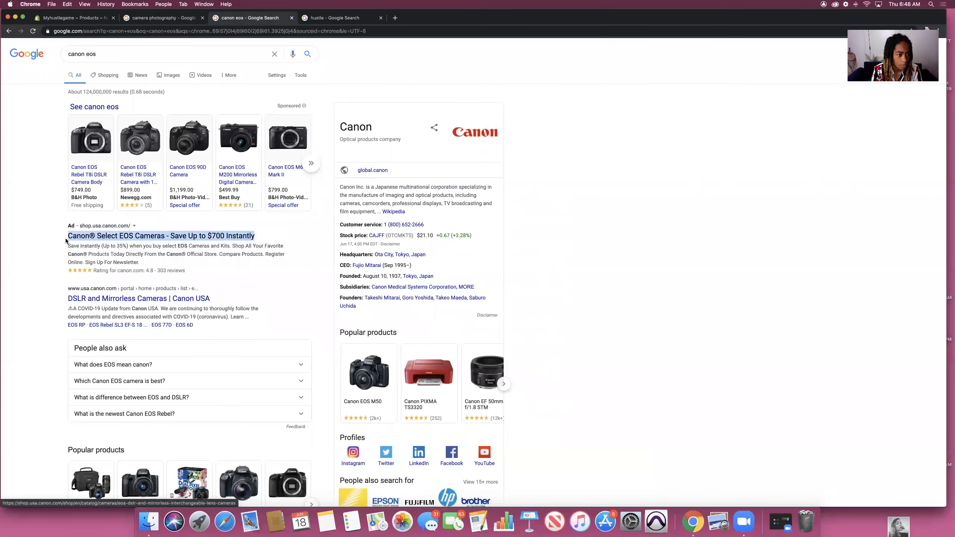
left_click(51, 17)
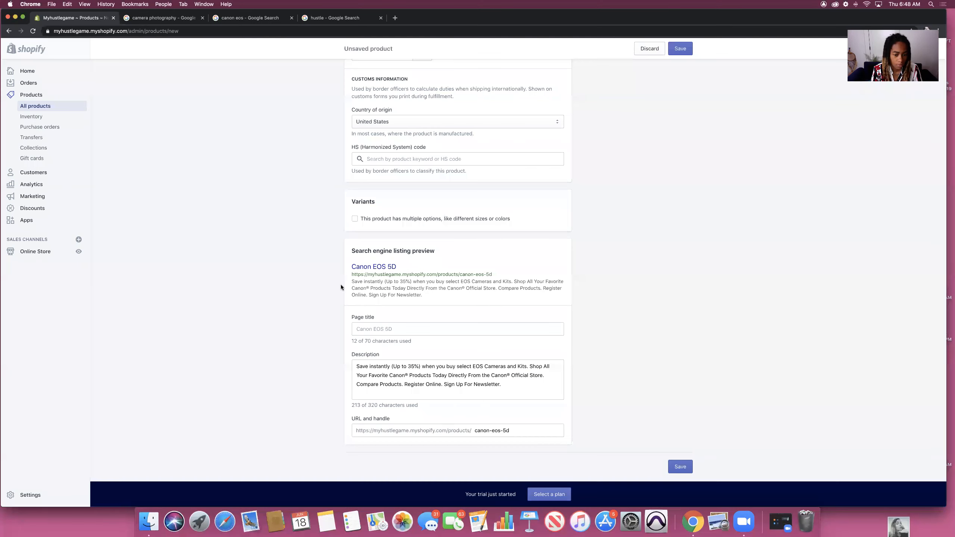
left_click(384, 332)
key("super+v")
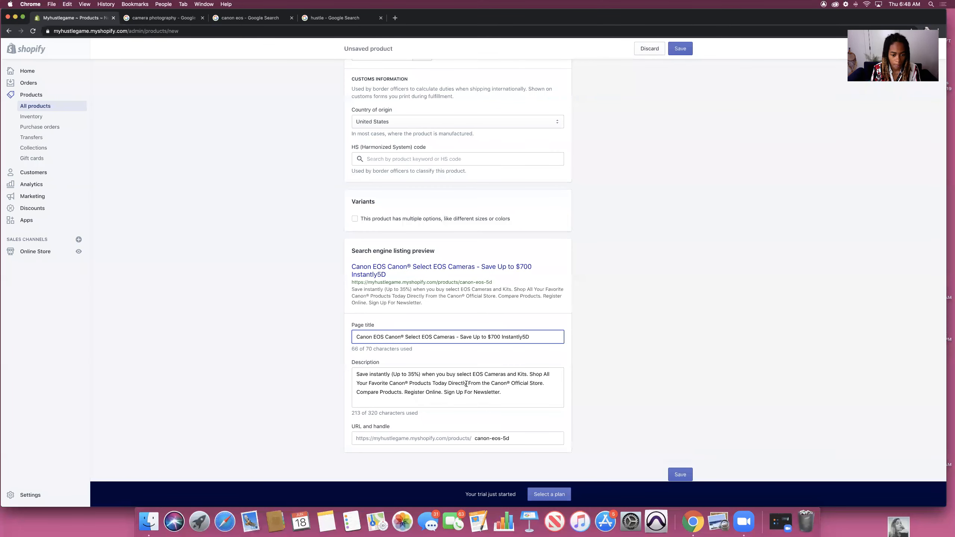
left_click(576, 364)
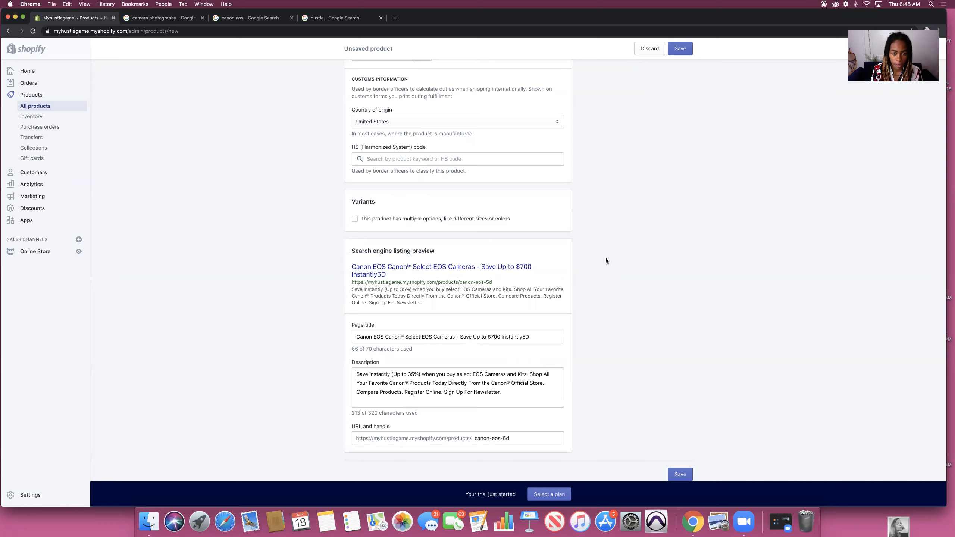
left_click(680, 474)
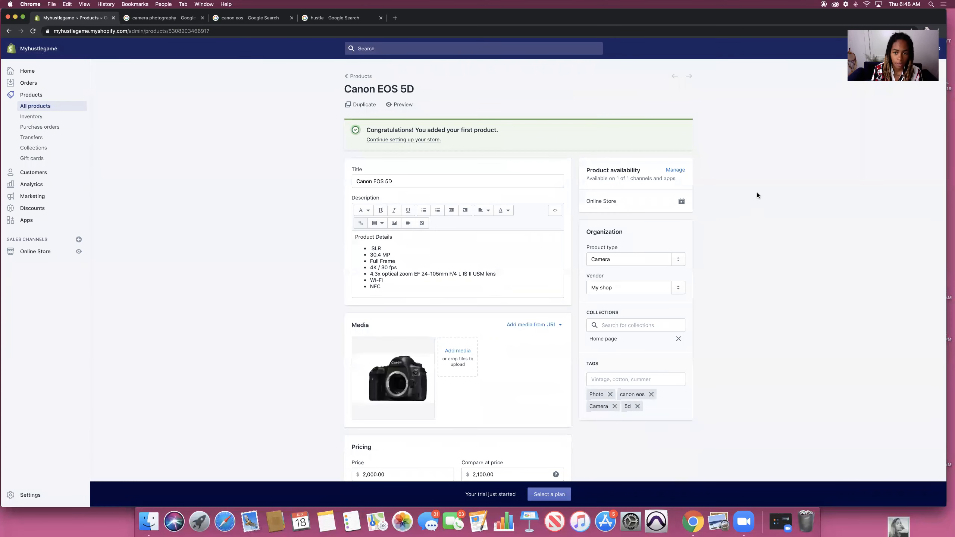
Step: Go back to the All products list and start a new product
scroll(721, 202, "down", 2)
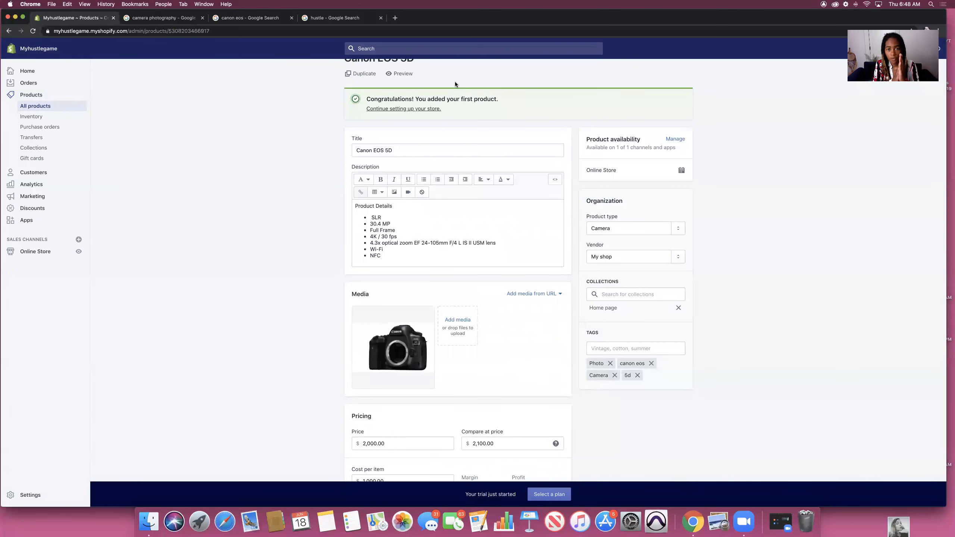
scroll(747, 215, "down", 15)
scroll(748, 215, "up", 17)
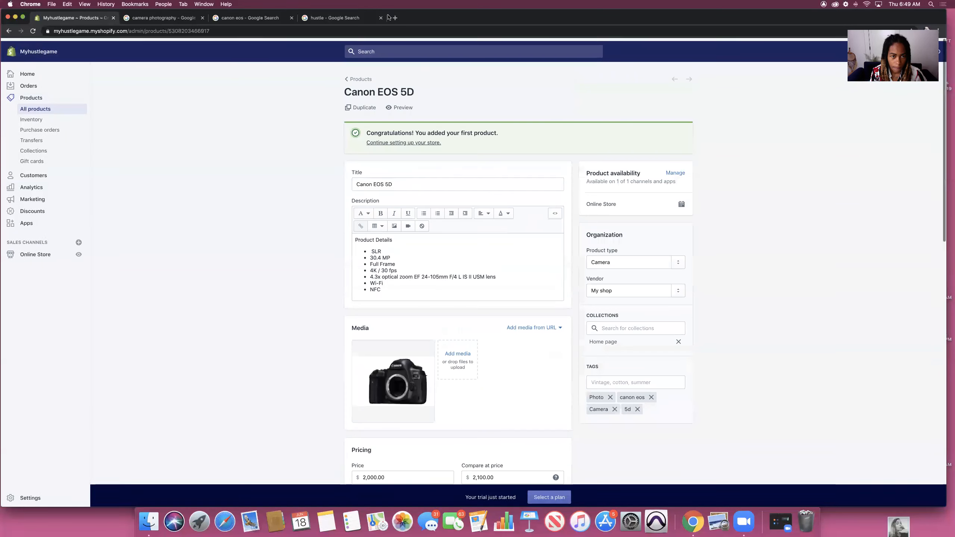
left_click(367, 78)
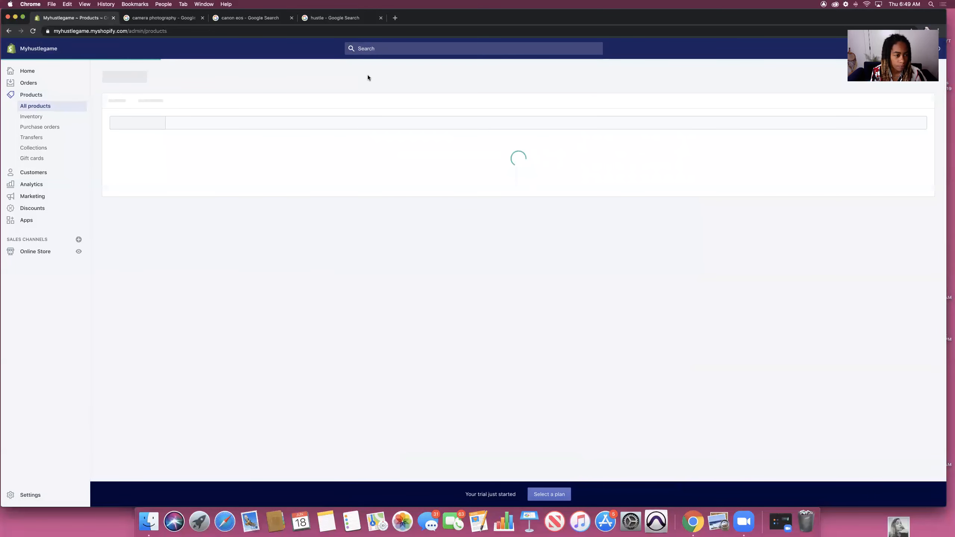
left_click(913, 86)
Step: Replace the Google query with a new 'camera lighting' search
left_click(250, 18)
triple_click(94, 54)
type("camera lightinh")
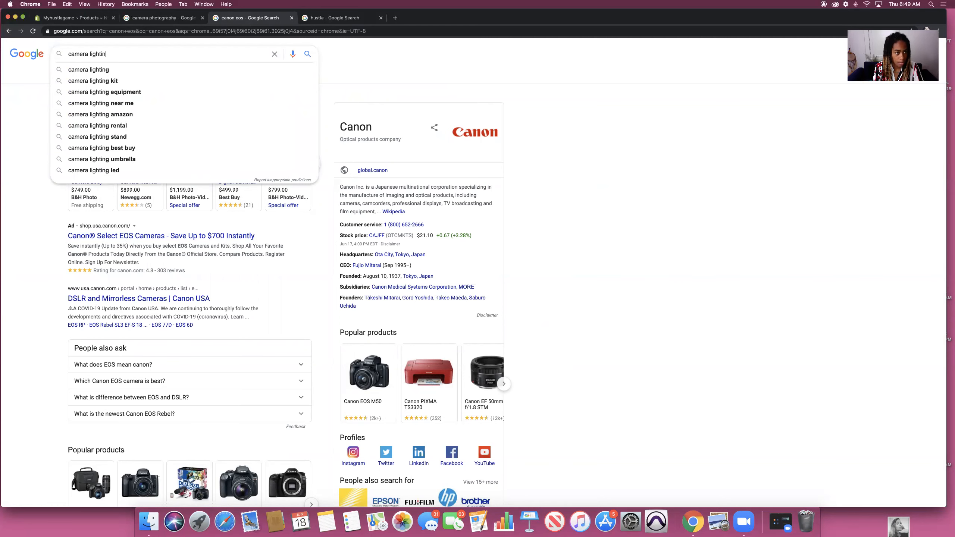
Step: Open the sponsored $116.99 Socialite softbox kit from the camera lighting image results
key("Return")
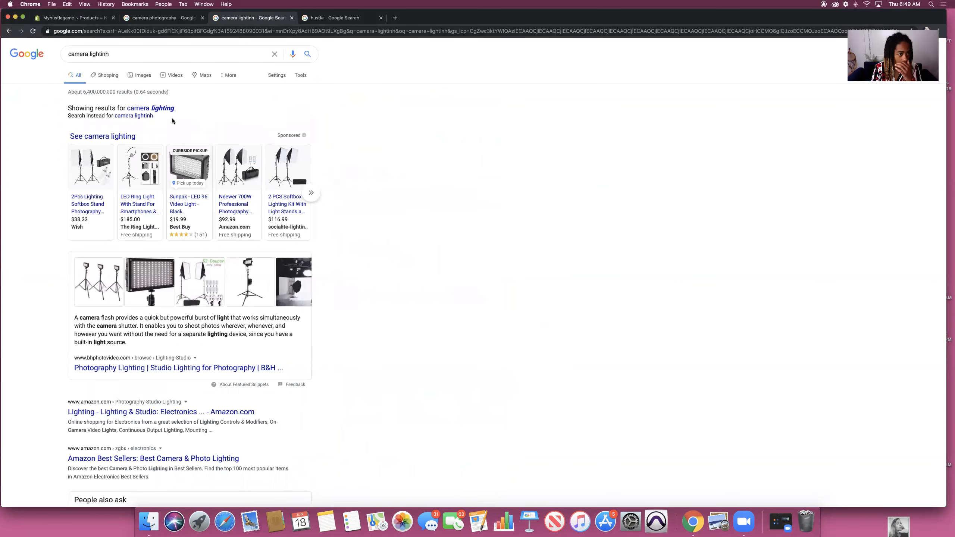
left_click(139, 74)
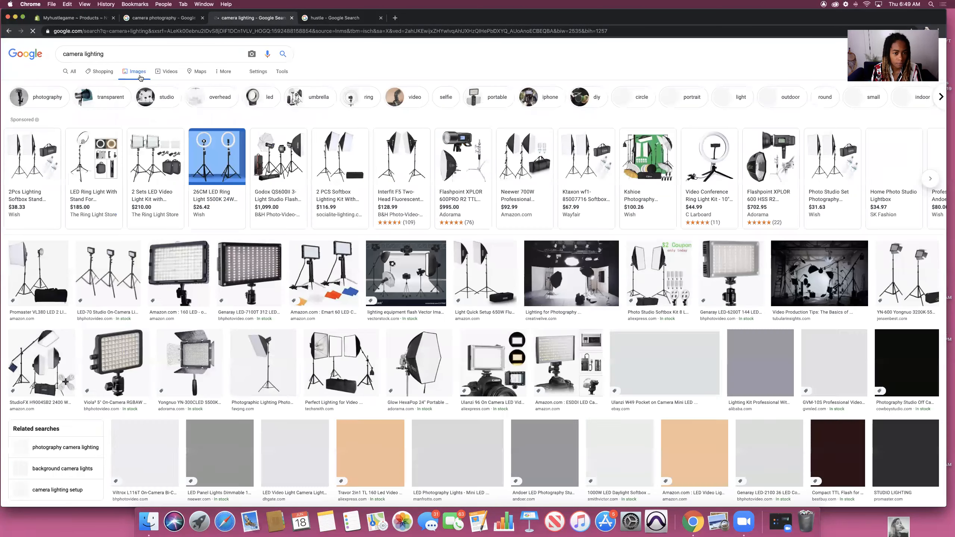
left_click(336, 147)
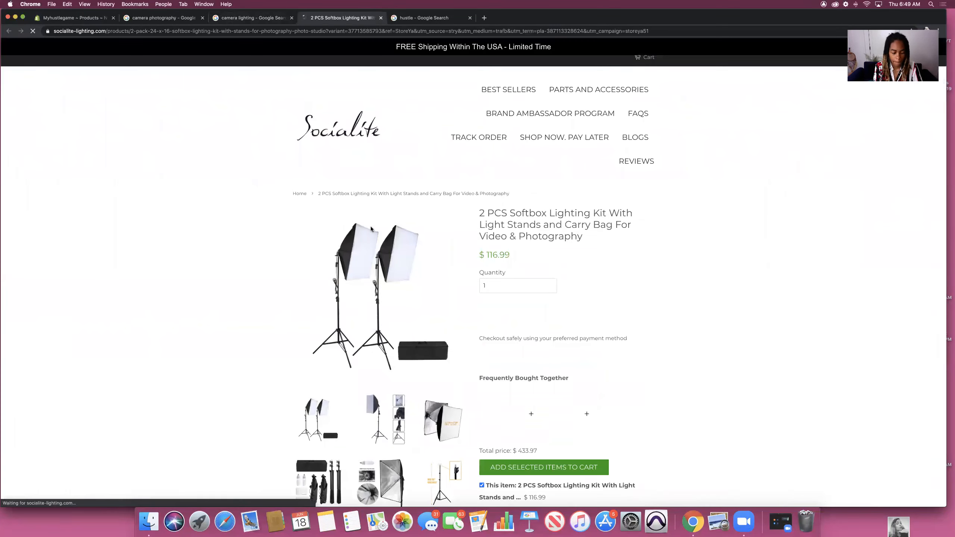
left_click(610, 148)
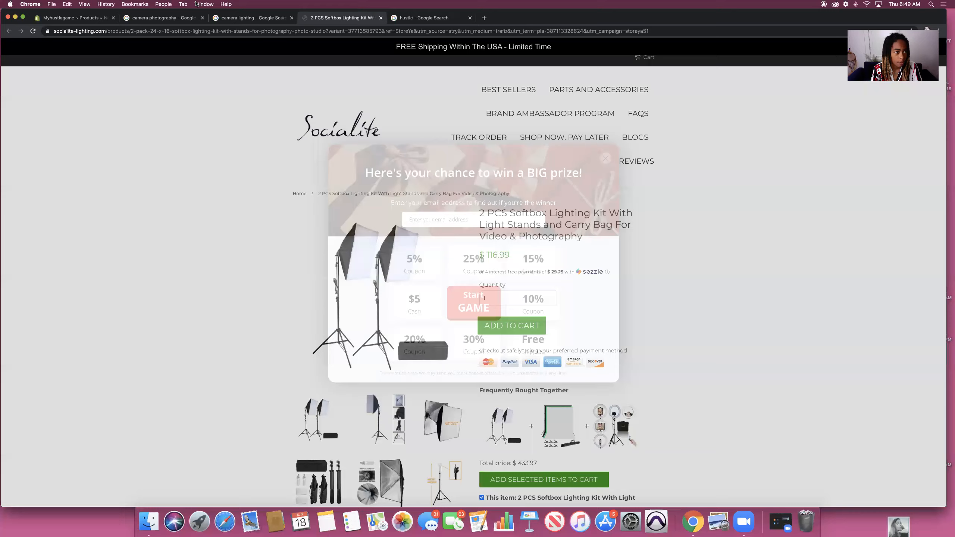
left_click(54, 19)
Step: Upload the latest softbox screenshot from the Desktop as the new product's media
left_click(456, 324)
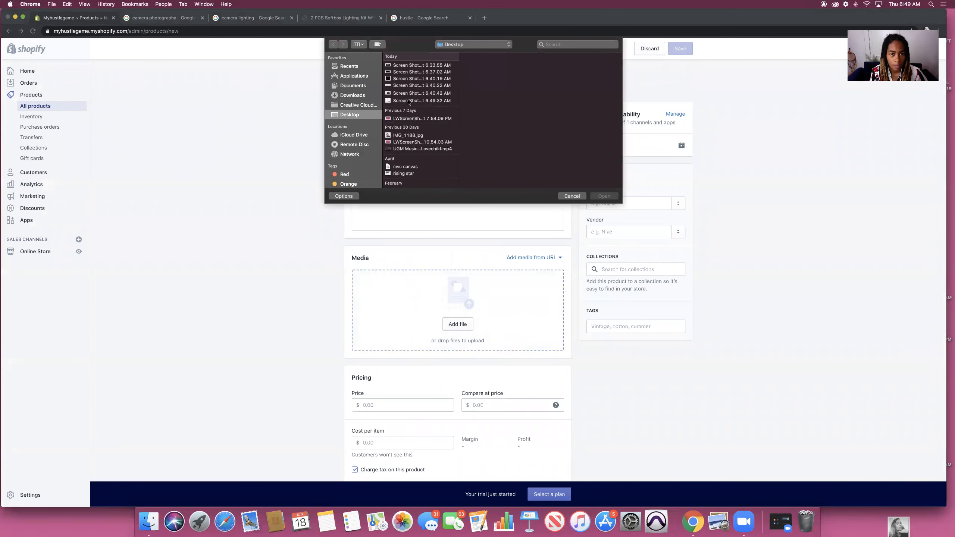
left_click(409, 100)
key("space")
key("space")
key("Return")
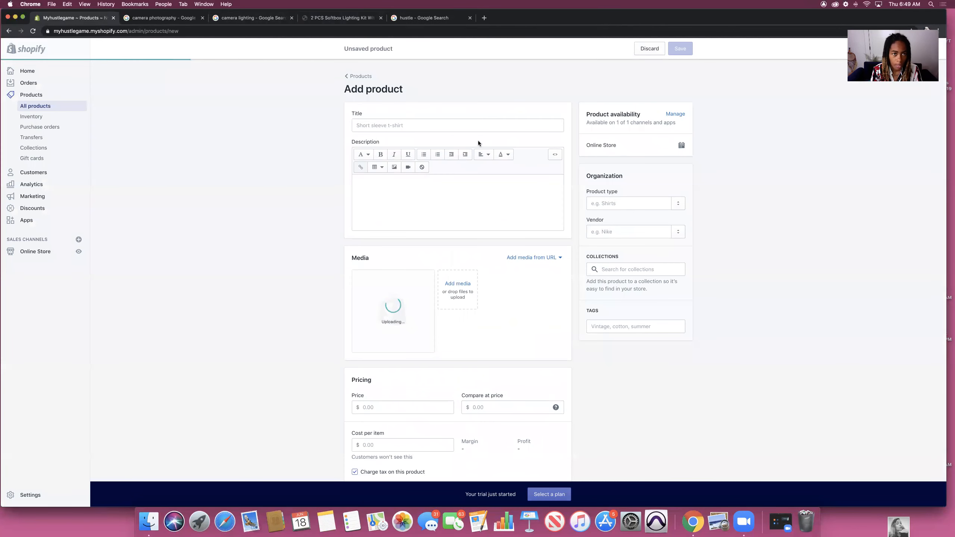
left_click(339, 15)
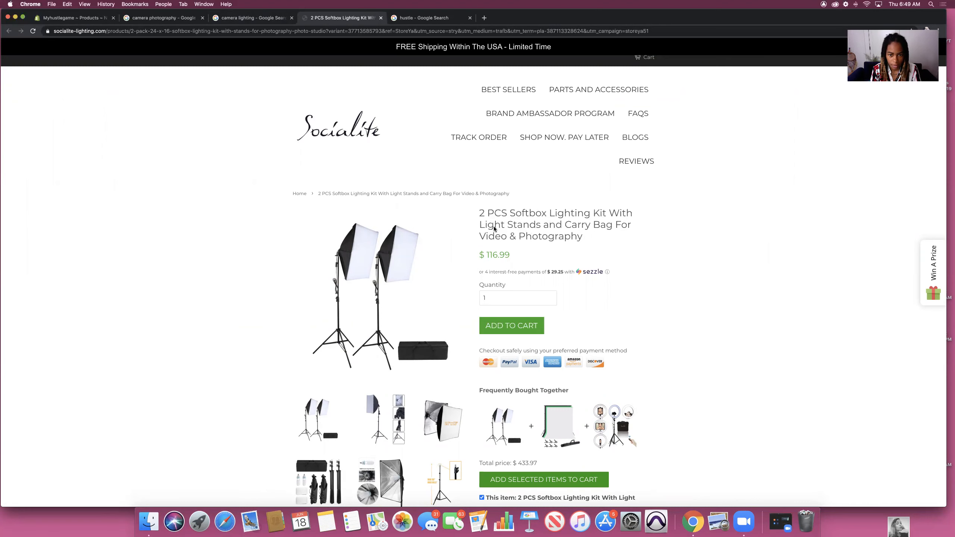
Step: Title the new product 'Softbox Photography Lighting'
left_click(65, 17)
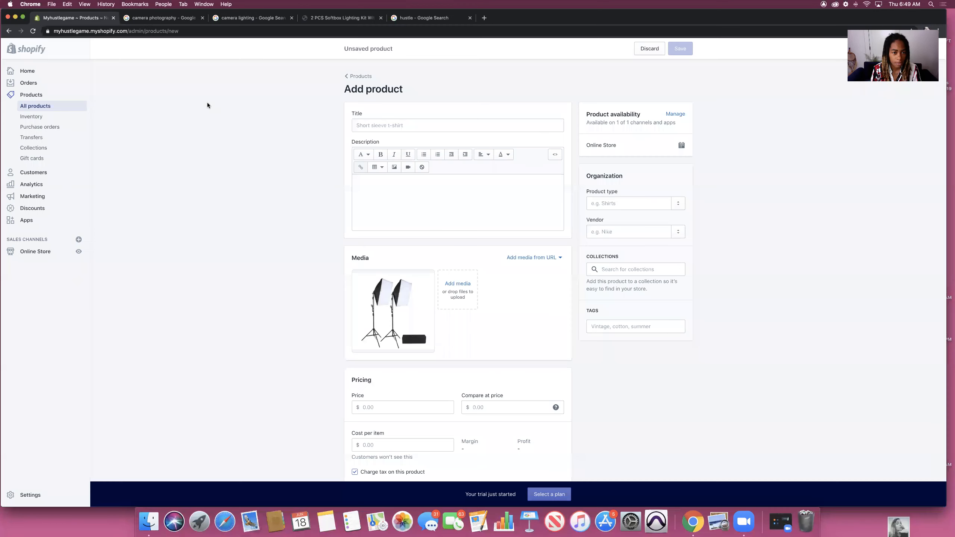
left_click(385, 127)
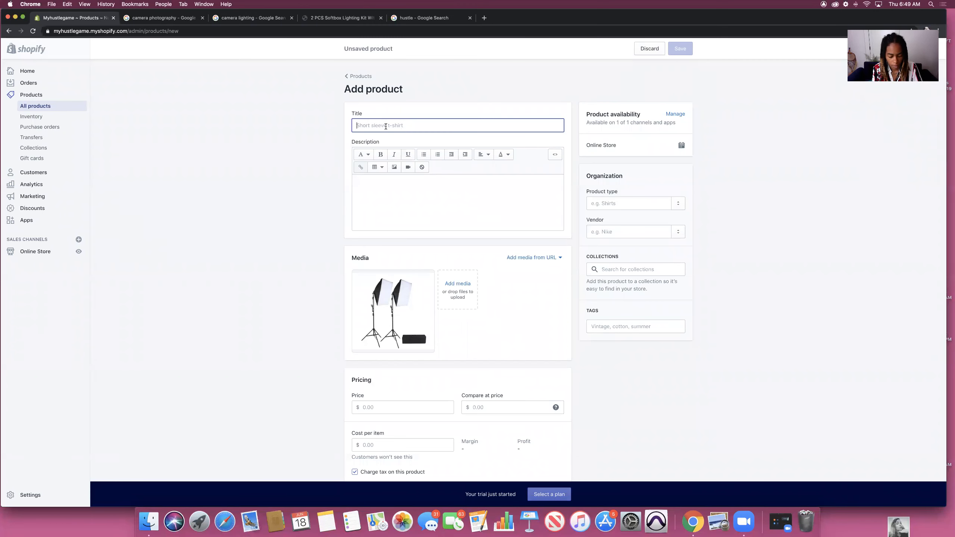
type("Softbox Lighting")
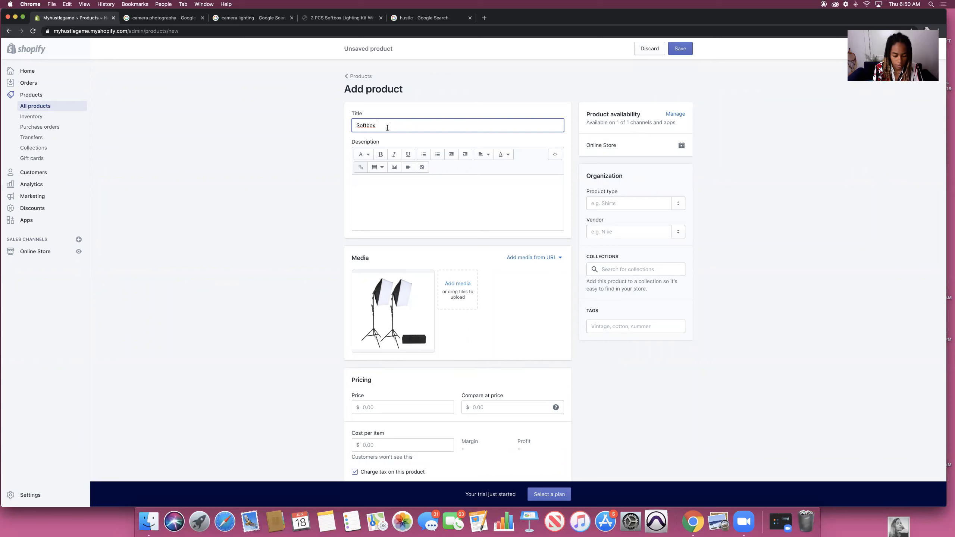
left_click(376, 126)
type("Photograph")
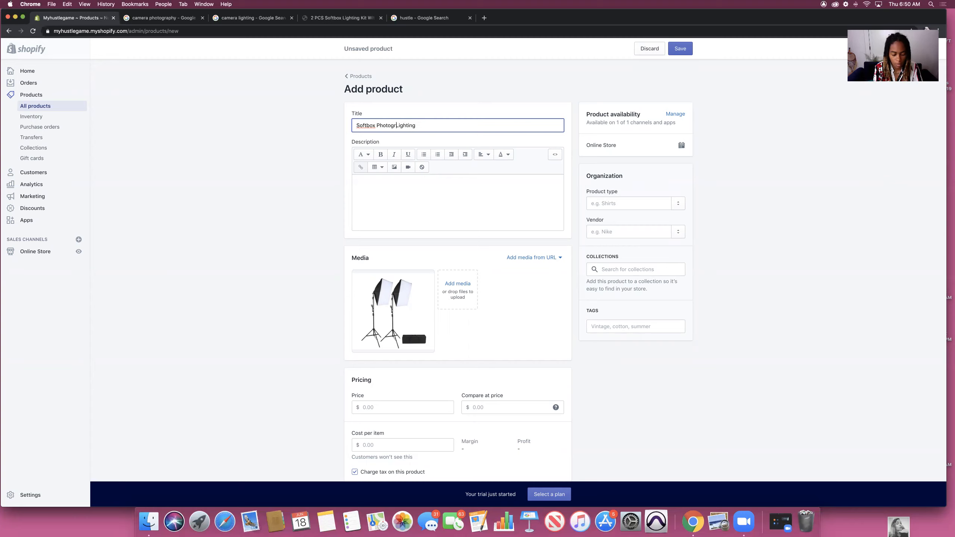
type("y")
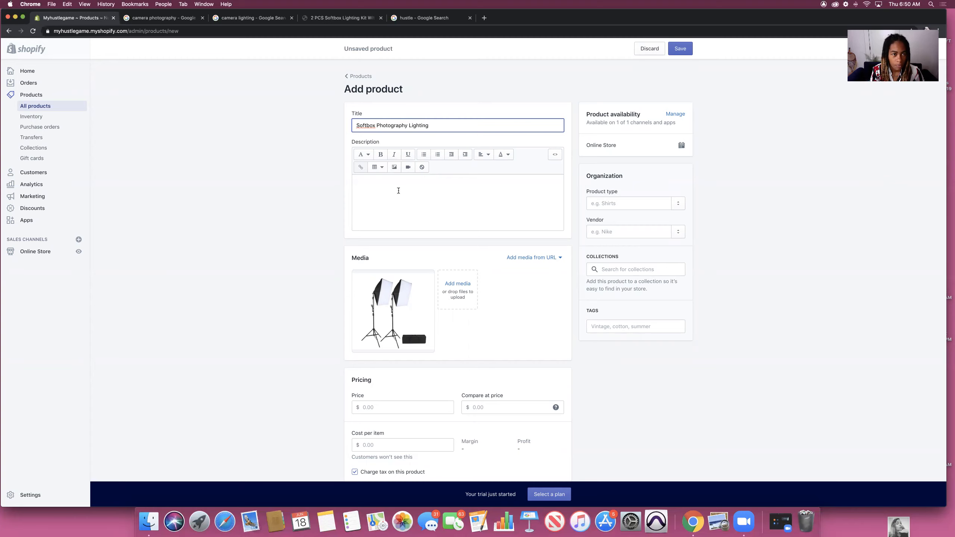
left_click(378, 22)
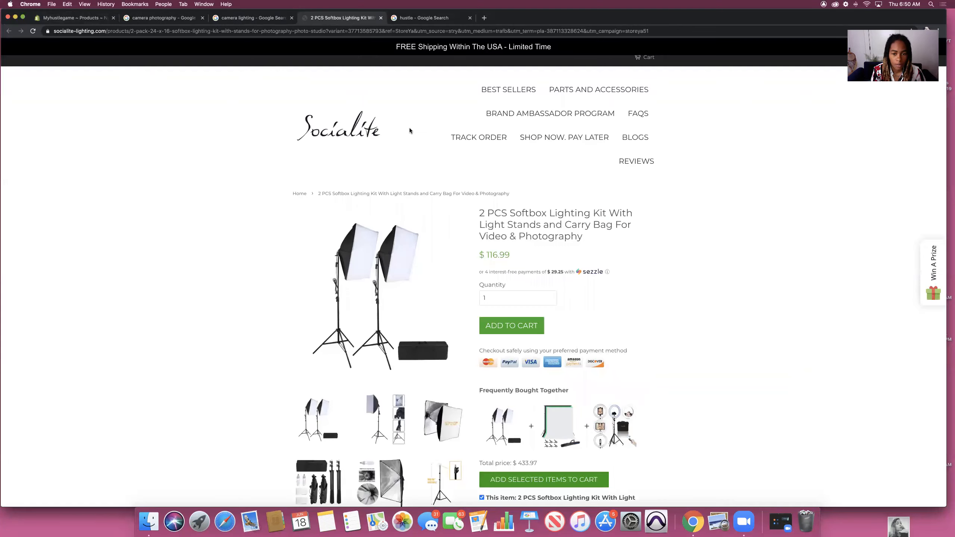
Step: Review the softbox kit's package contents on the Socialite product page
scroll(614, 238, "down", 7)
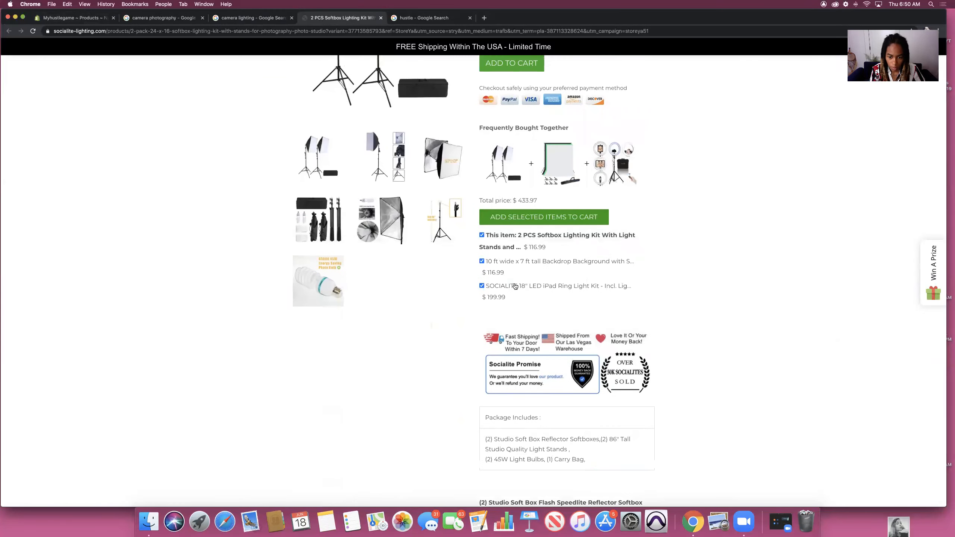
scroll(521, 289, "down", 6)
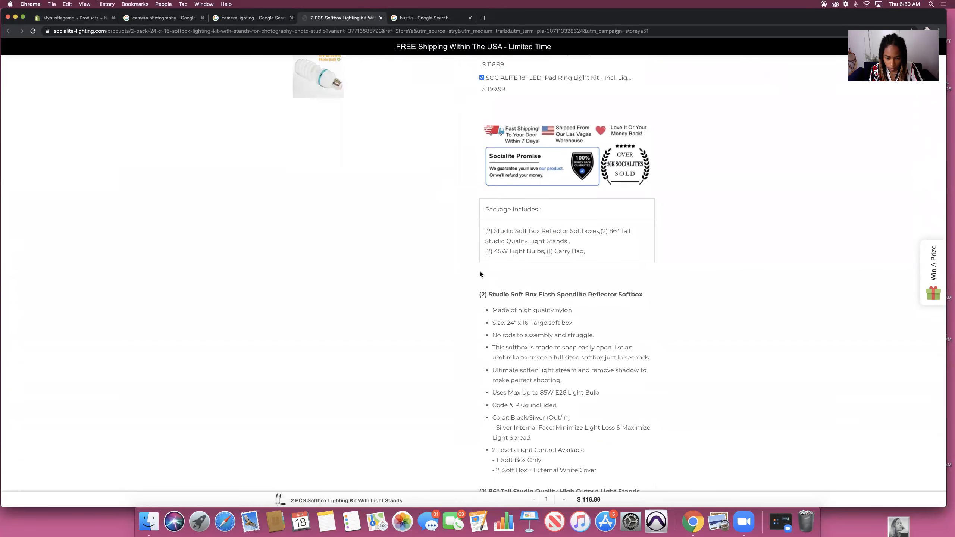
scroll(477, 301, "down", 1)
left_click(252, 18)
left_click(90, 19)
Step: Write the description 'Here's a lighting kit. Good for photography and video.'
left_click(383, 182)
type("Here's a ")
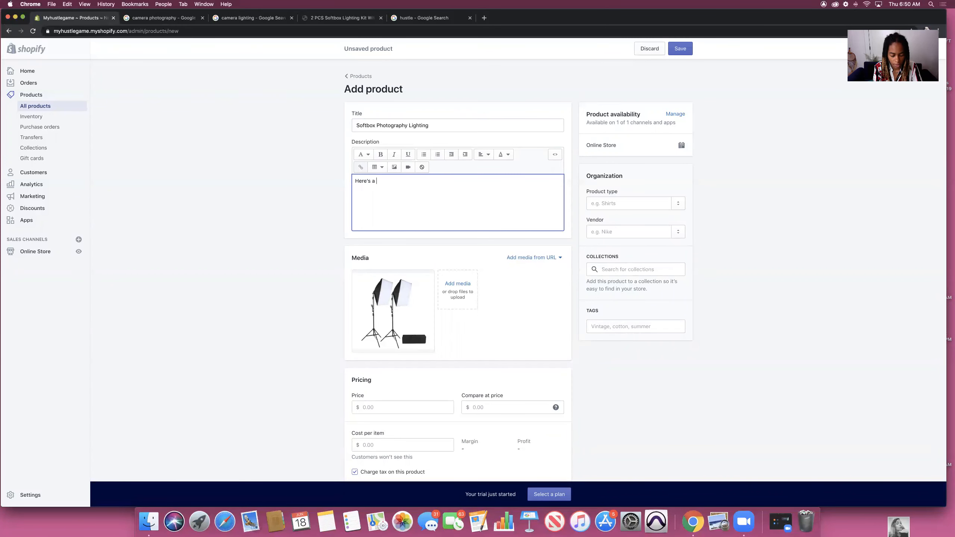
type("lighting k")
type("it")
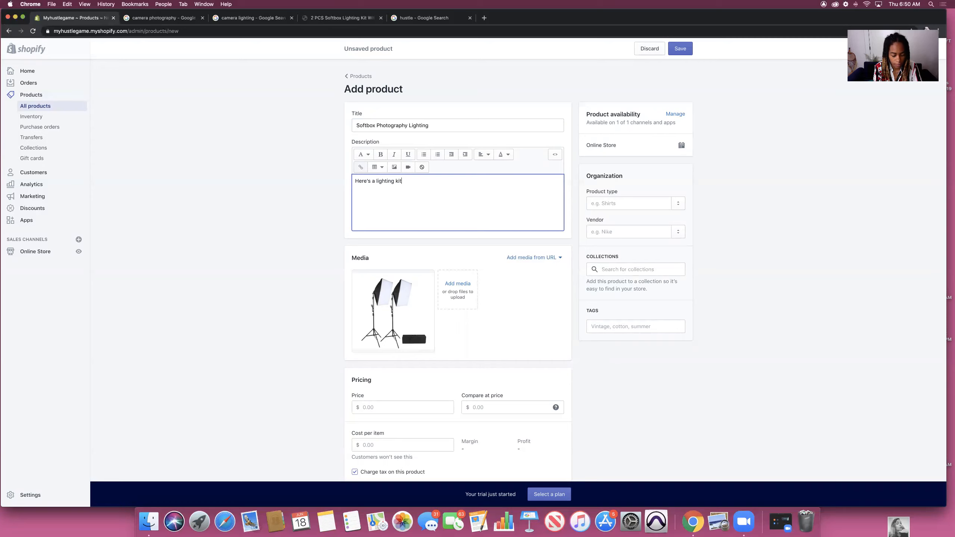
type(". Go")
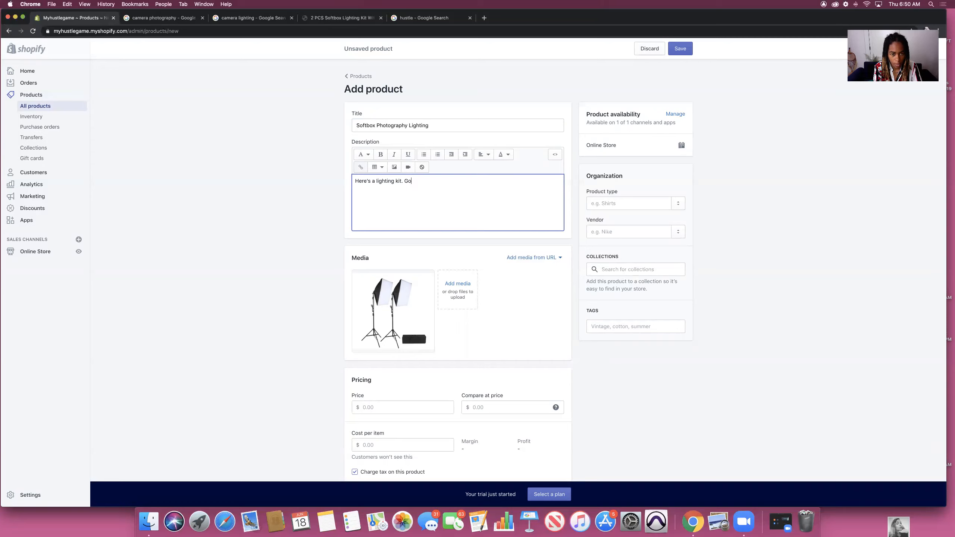
type("od for photograph")
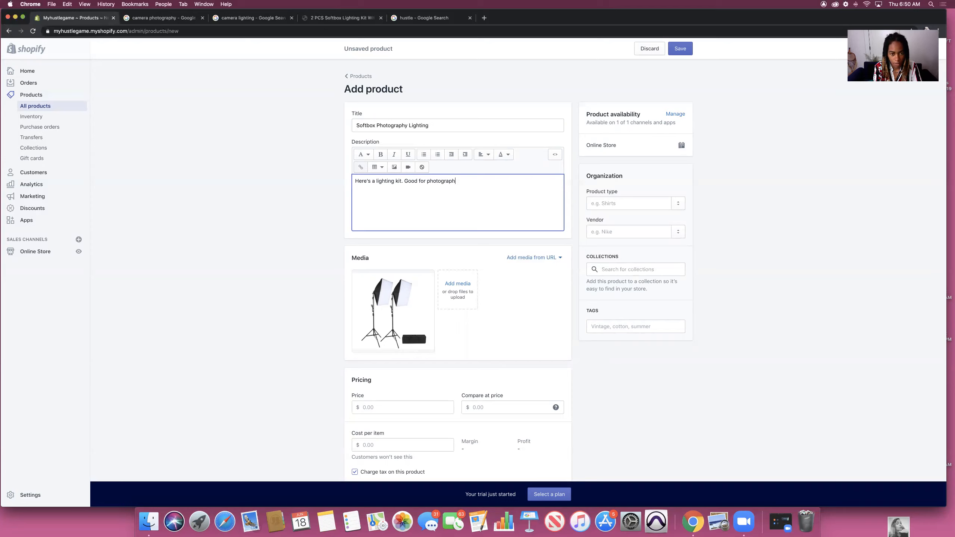
type("y and video.")
scroll(600, 127, "down", 2)
Step: Set product type to Lighting, vendor to My shop, and add the Home page collection
left_click(638, 159)
type("Lighting")
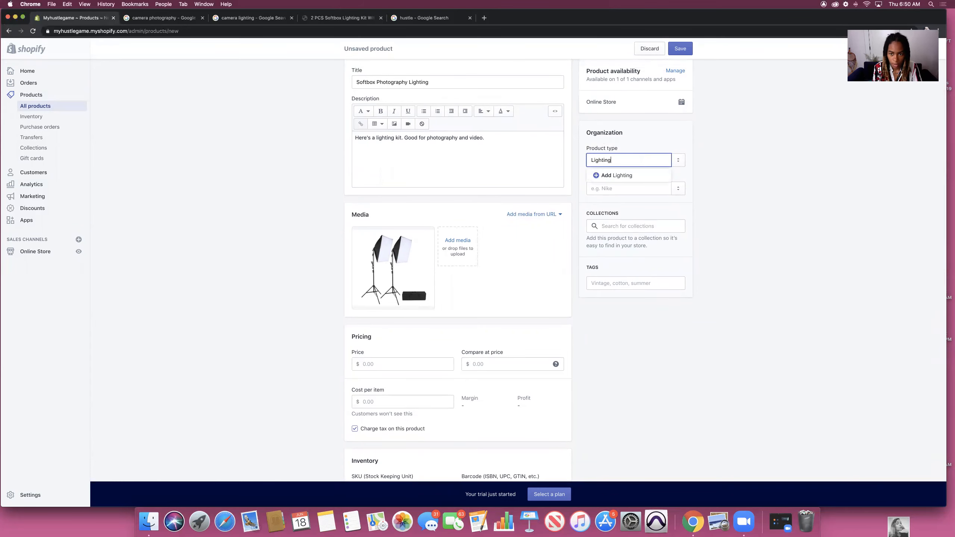
left_click(737, 160)
left_click(629, 189)
type("My shop")
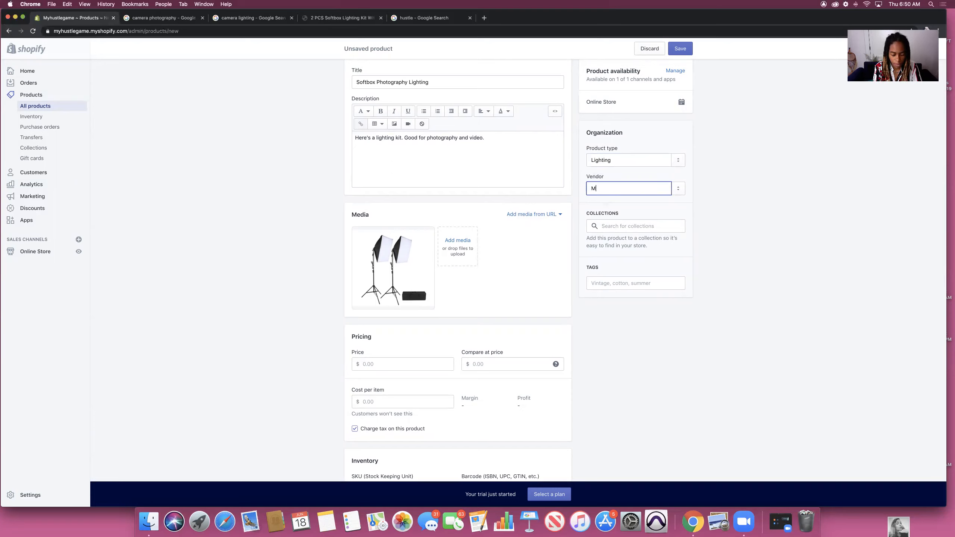
left_click(695, 203)
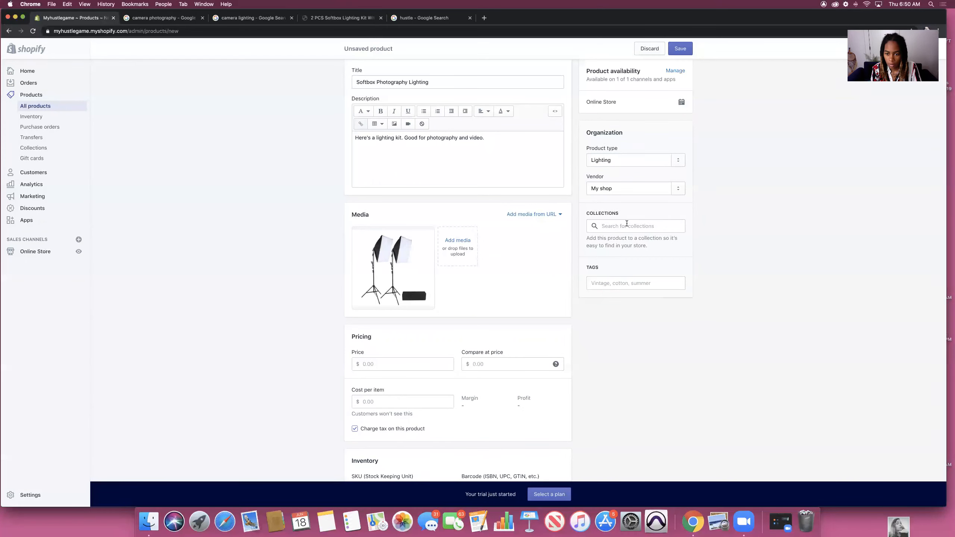
left_click(626, 223)
left_click(612, 240)
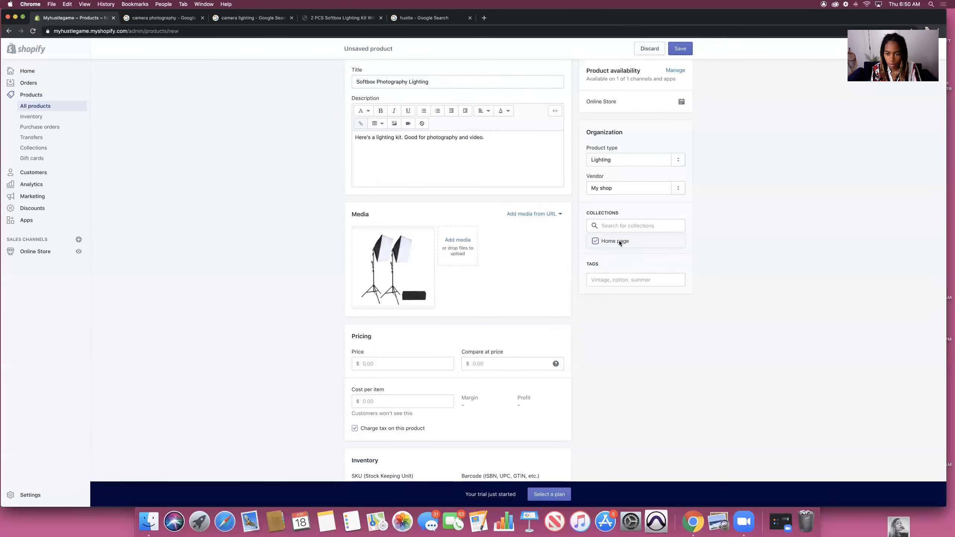
Step: Add the tags lighting, camera, lights and softbox
scroll(619, 243, "down", 2)
left_click(631, 255)
type("lig")
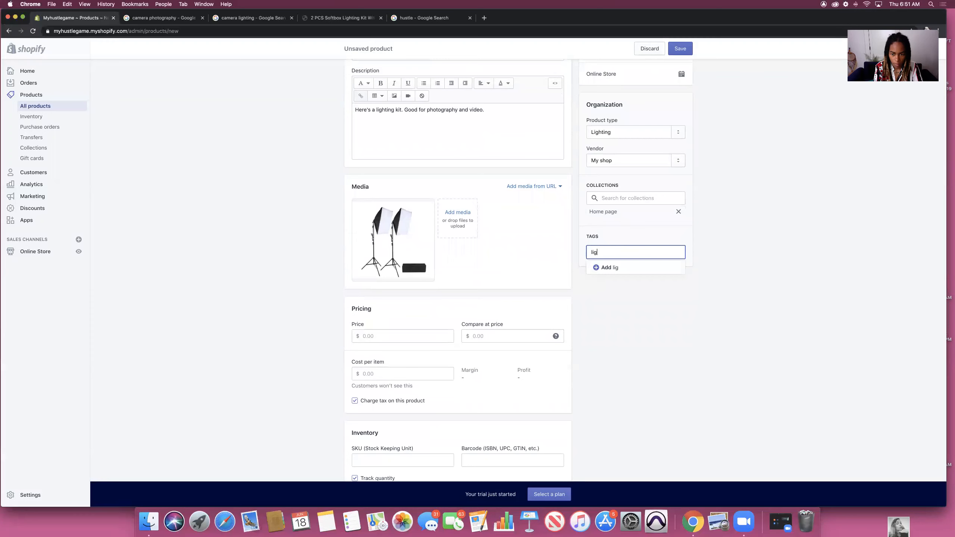
type("hting")
key("Return")
type("camr")
key("BackSpace")
type("eras")
key("BackSpace")
key("Return")
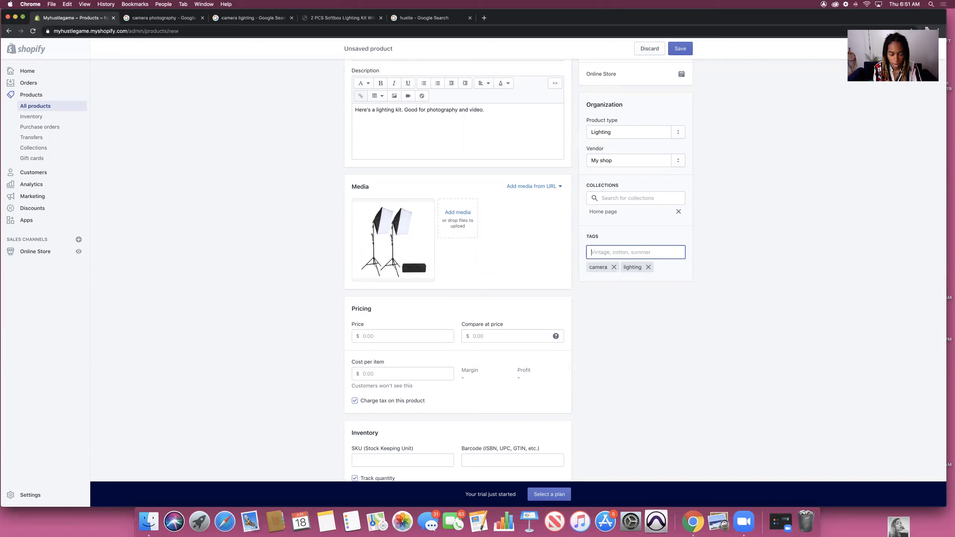
type("lights")
key("Return")
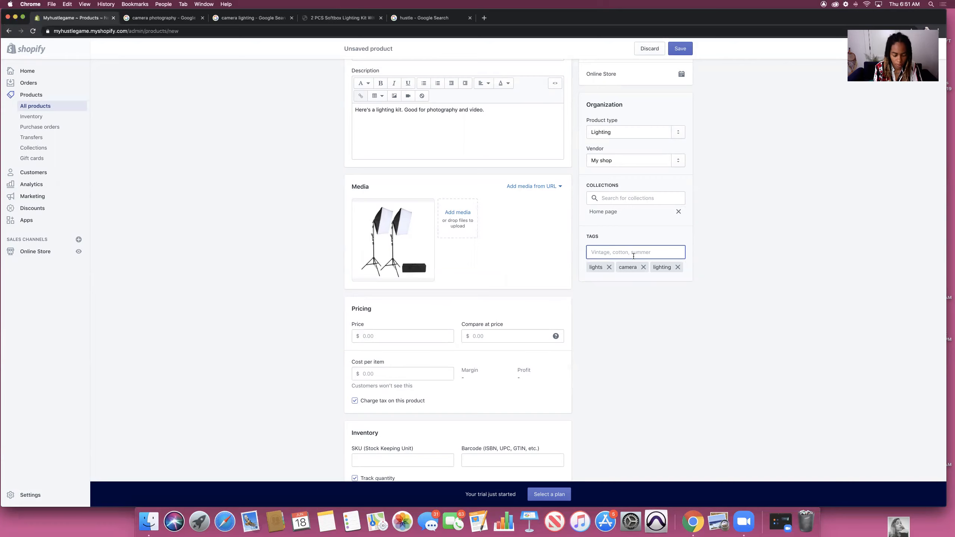
type("softbox")
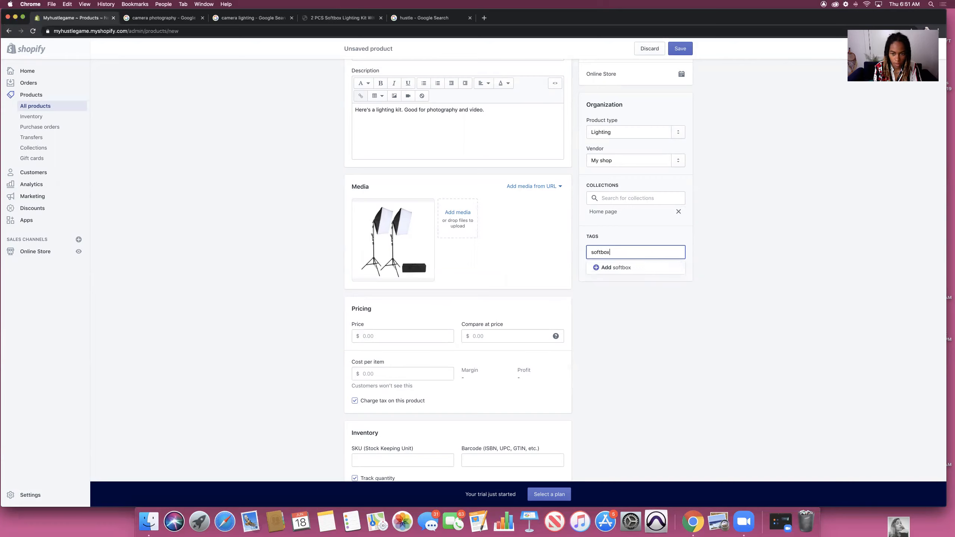
key("Return")
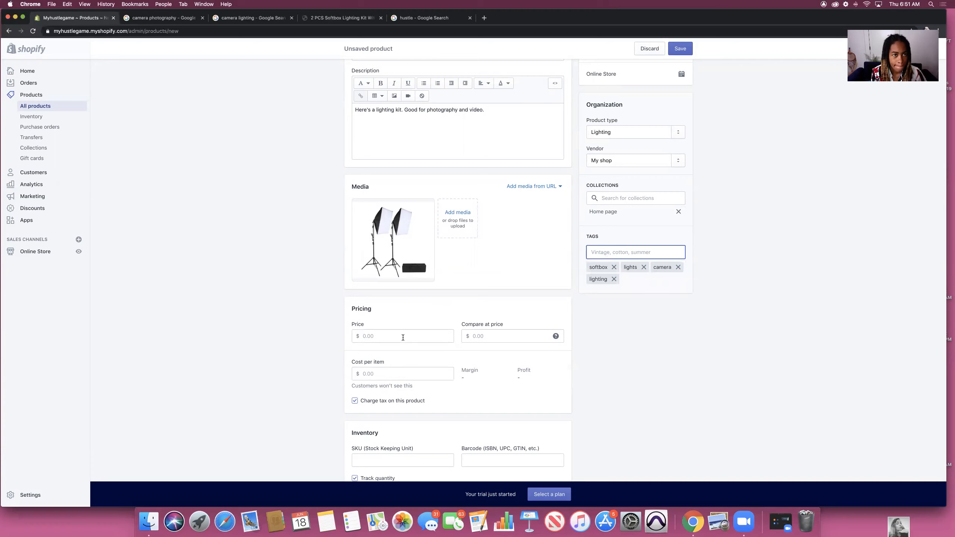
Step: Enter price 500.00, compare-at price 800.00 and cost per item 200.00
left_click(403, 337)
type("500")
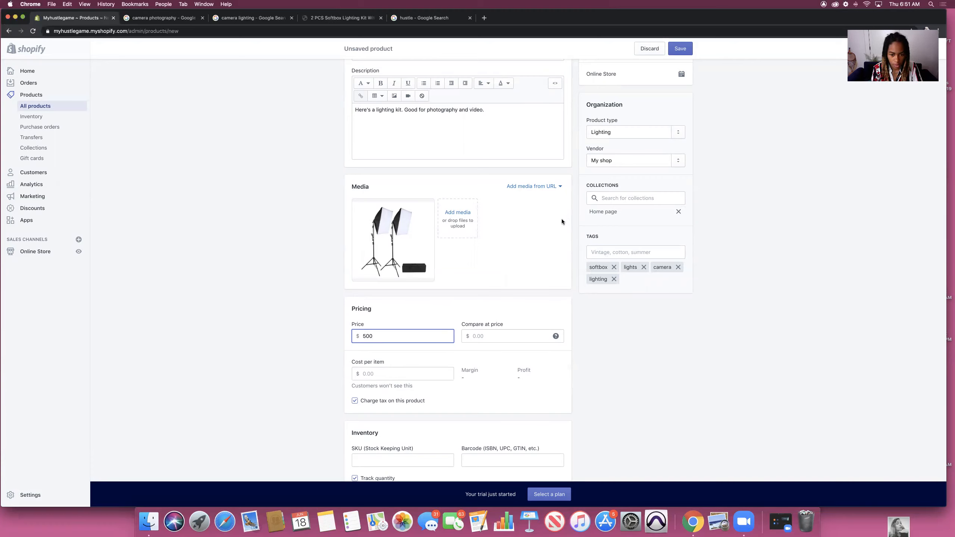
key("Tab")
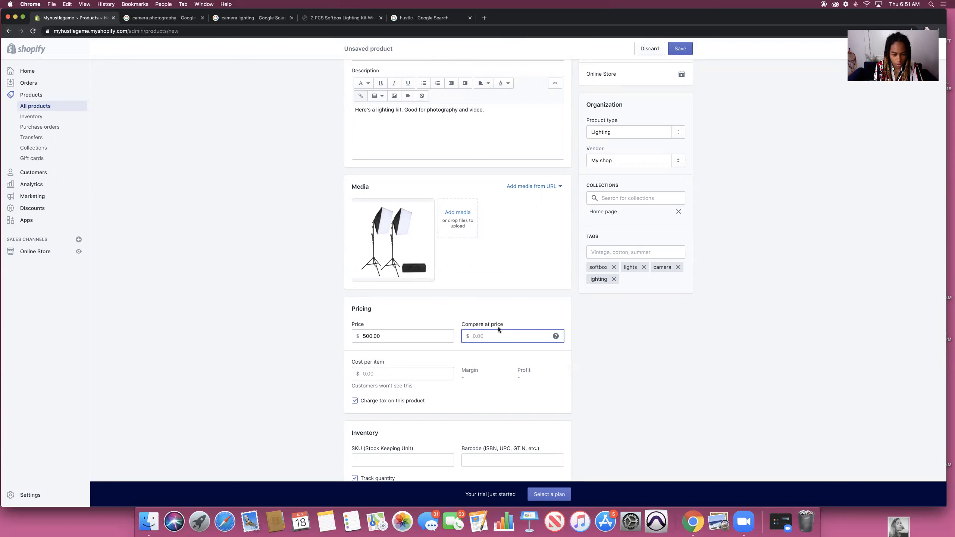
type("800")
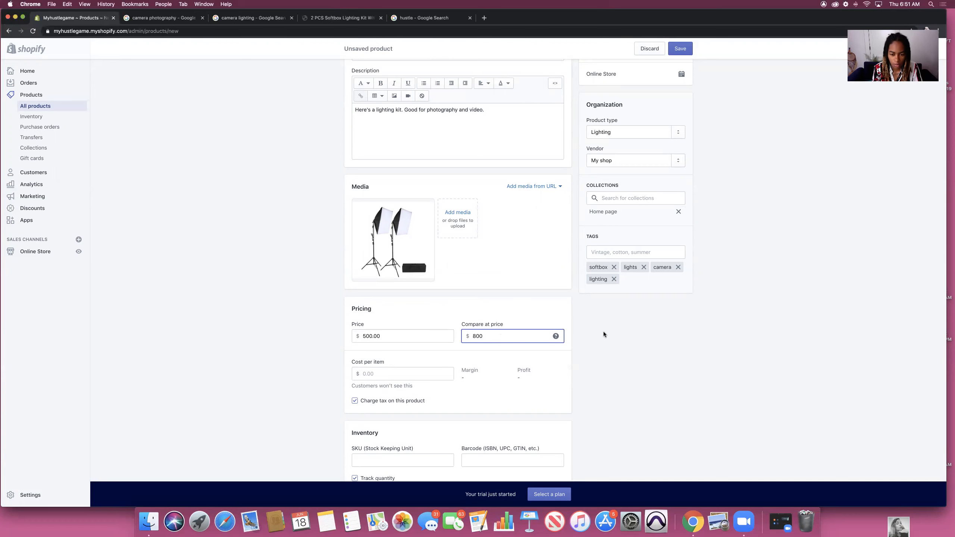
left_click(392, 410)
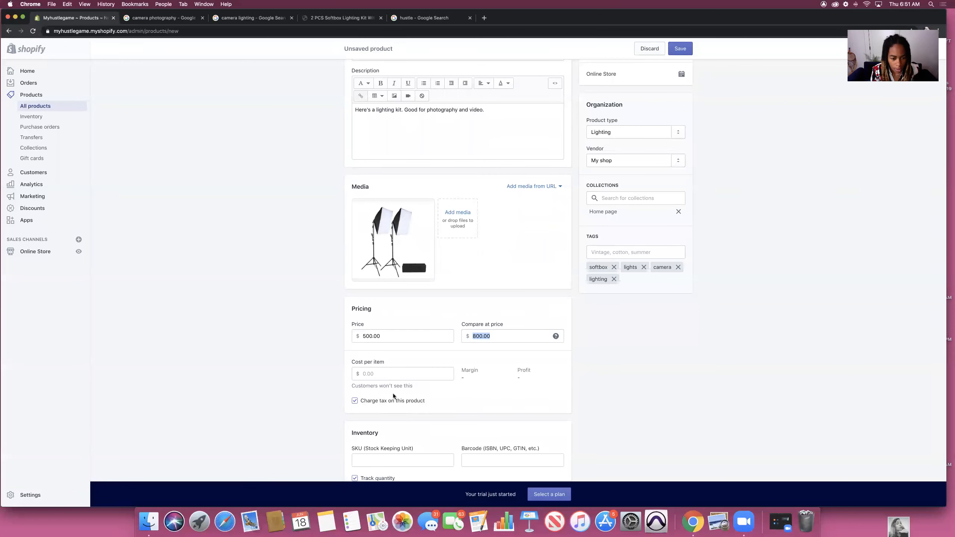
left_click(372, 374)
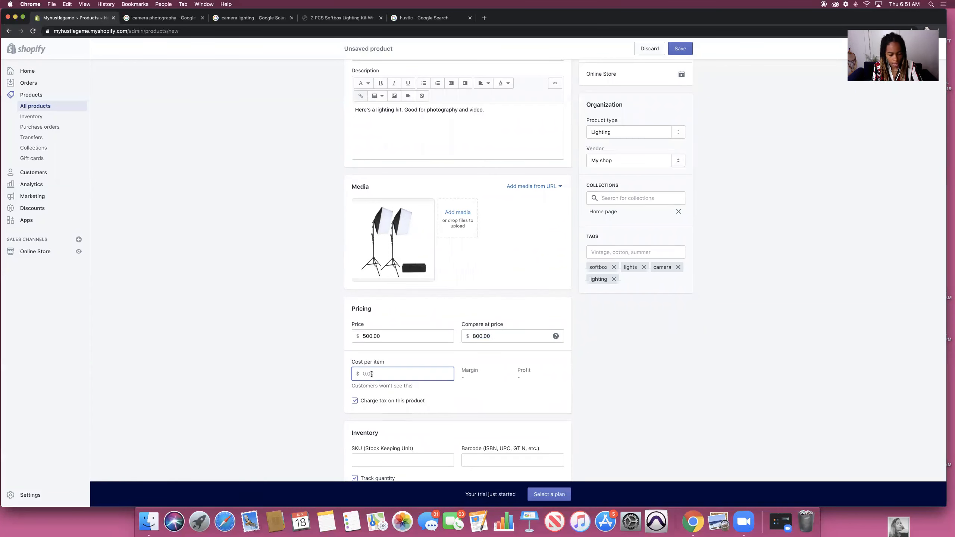
type("200")
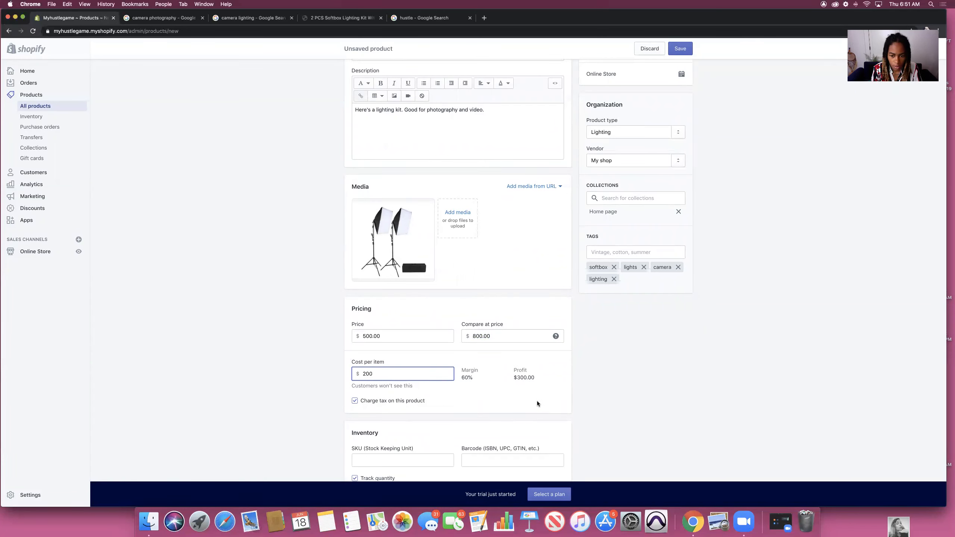
left_click(580, 376)
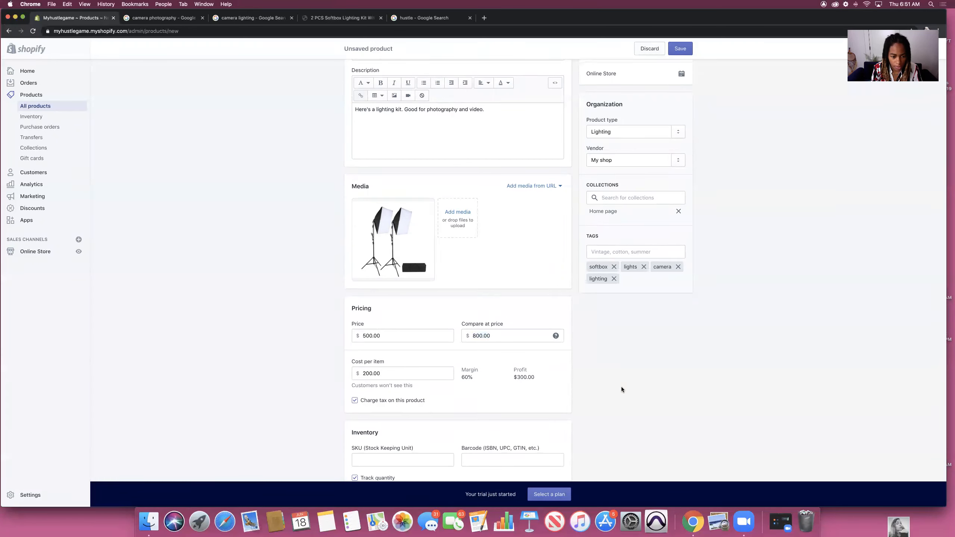
scroll(609, 388, "down", 5)
left_click(407, 317)
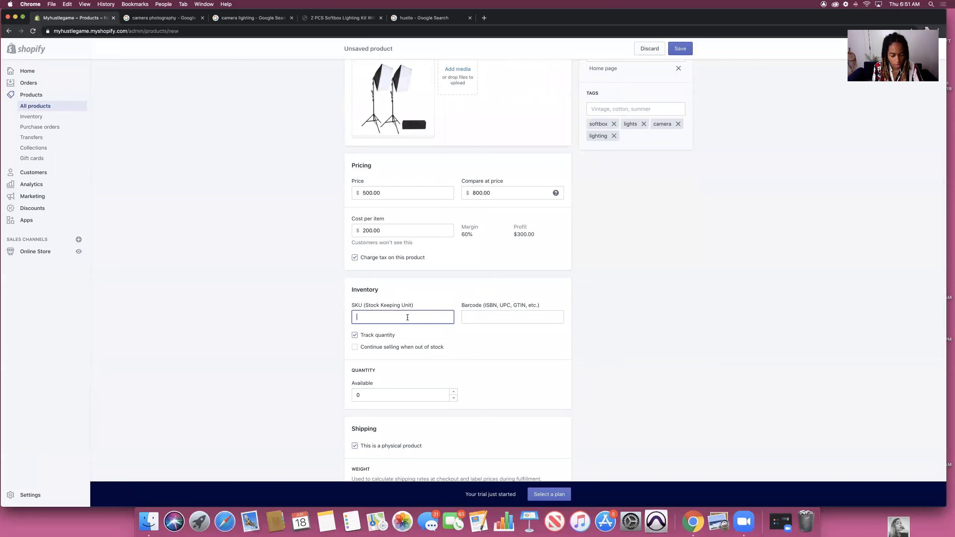
type("30000000")
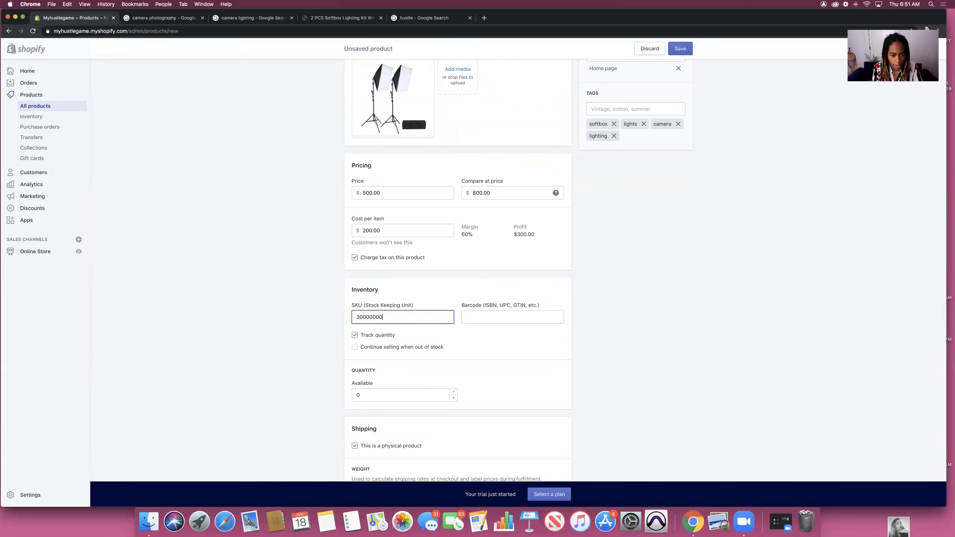
left_click(514, 321)
type("209993993993")
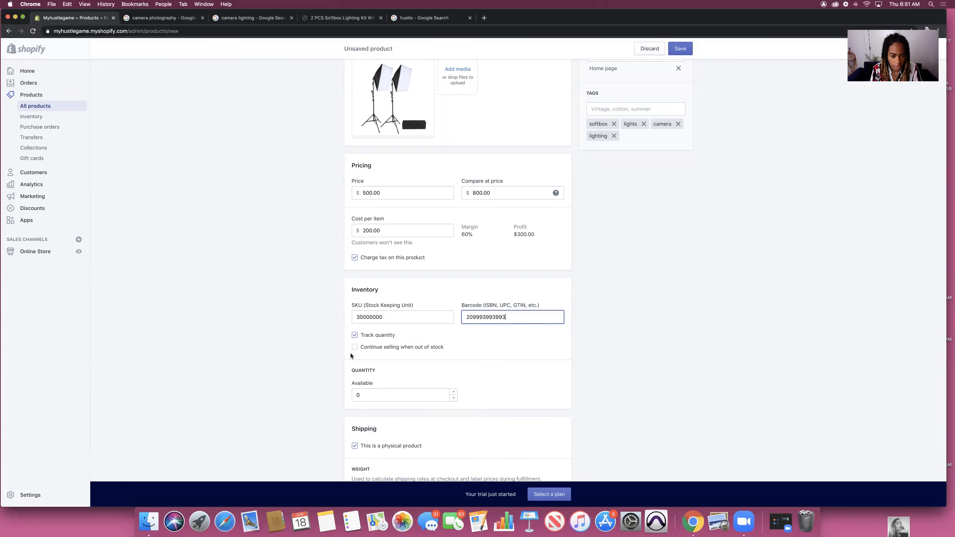
Step: Set the available quantity to 2 and clear the existing weight value
scroll(351, 355, "down", 4)
left_click(369, 319)
key("BackSpace")
type("2")
left_click(614, 343)
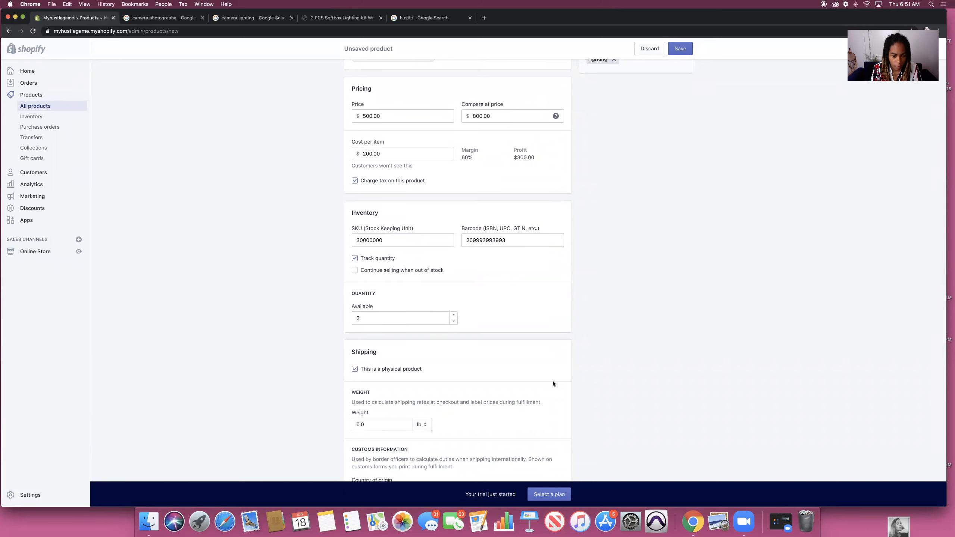
scroll(552, 381, "down", 4)
left_click_drag(368, 352, 327, 349)
key("BackSpace")
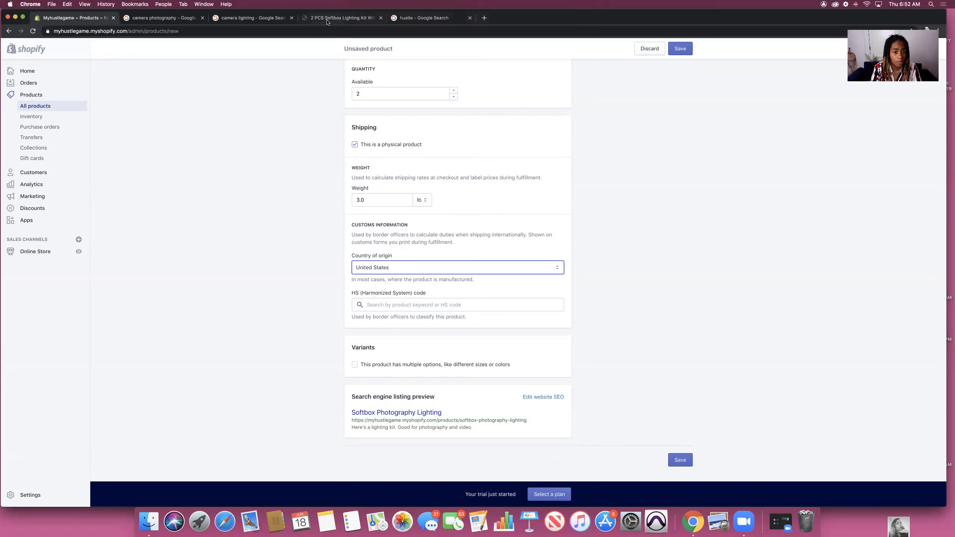
Step: Replace the SEO description with 'New lighting kit ALERT! Shop now' and save the product
left_click(542, 397)
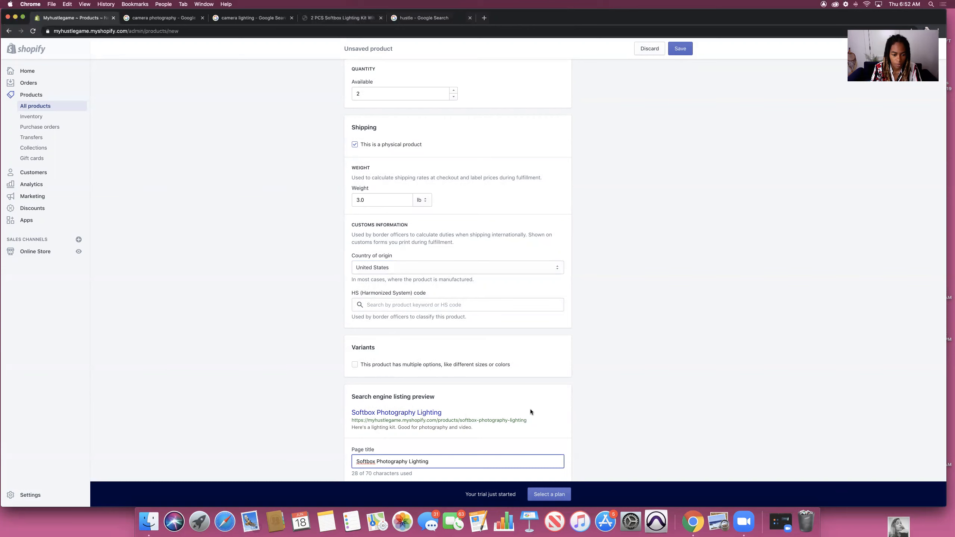
scroll(531, 408, "down", 5)
left_click_drag(491, 362, 384, 351)
key("BackSpace")
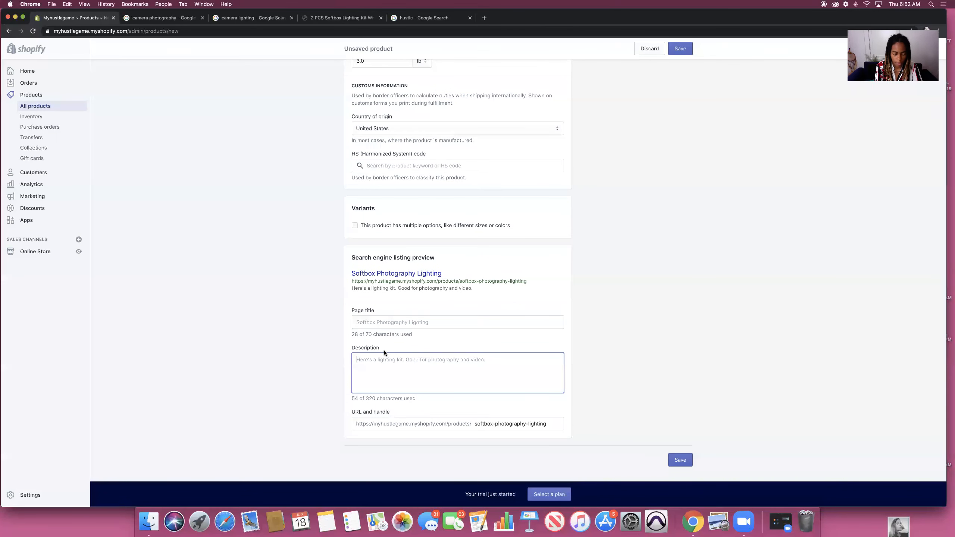
type("New lighting kit a")
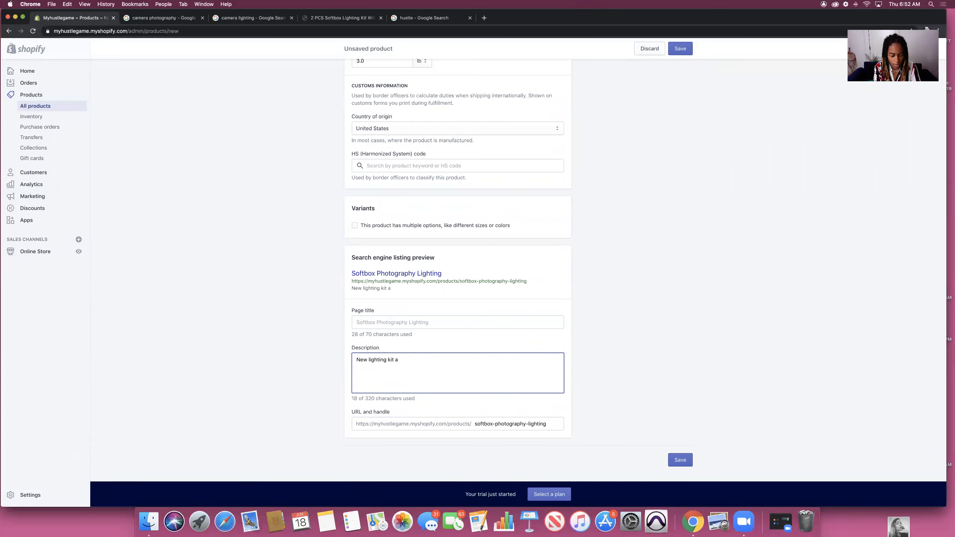
key("BackSpace")
type("ALERT! Shop now!")
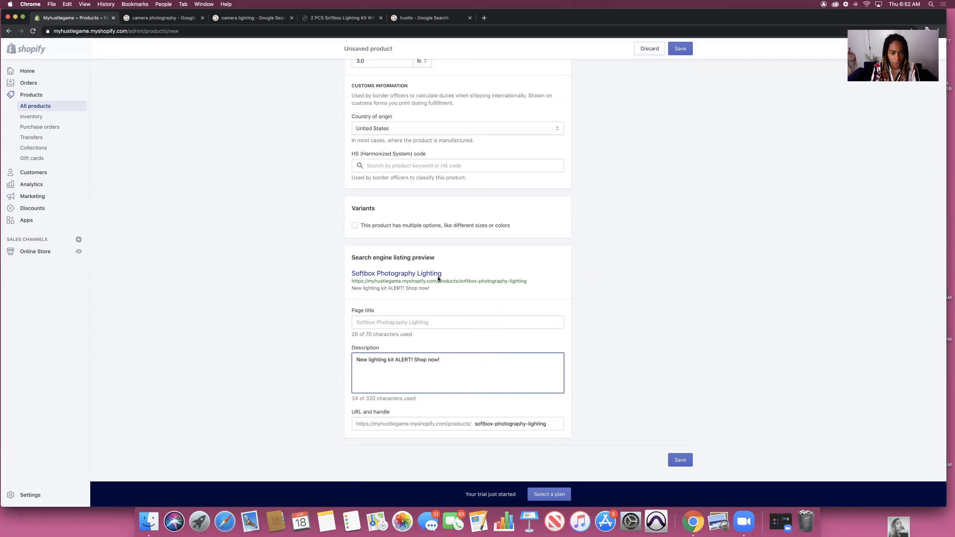
left_click(682, 462)
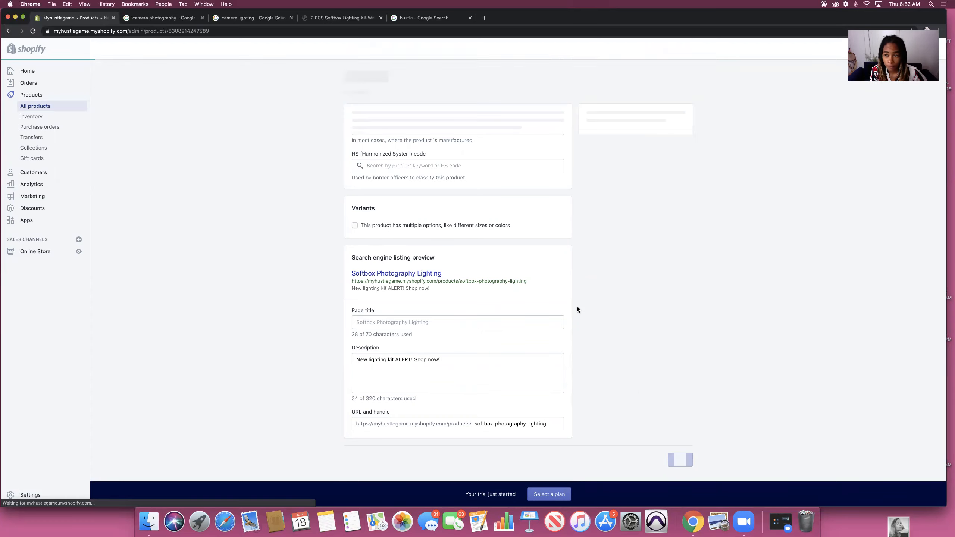
Step: Return to the Products list showing Softbox Photography Lighting with 2 in stock
left_click(35, 106)
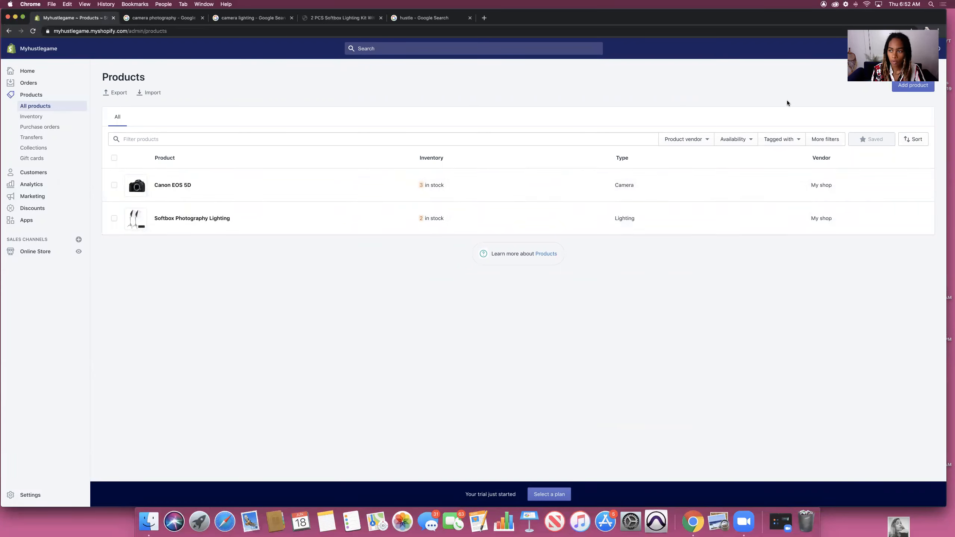
Step: Start a new product and search Google for 'camera lens'
left_click(905, 86)
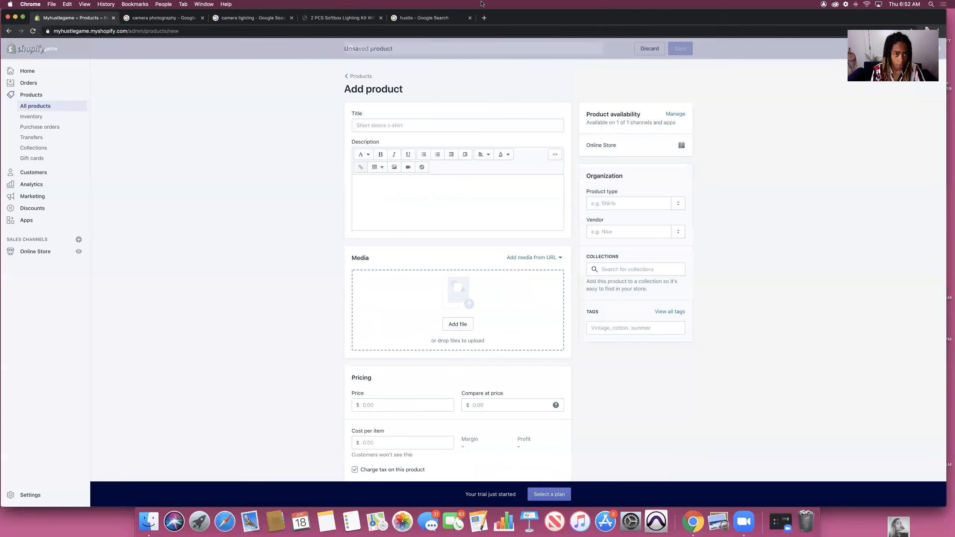
left_click(342, 17)
left_click(285, 32)
type("caer")
key("BackSpace")
key("BackSpace")
type("m")
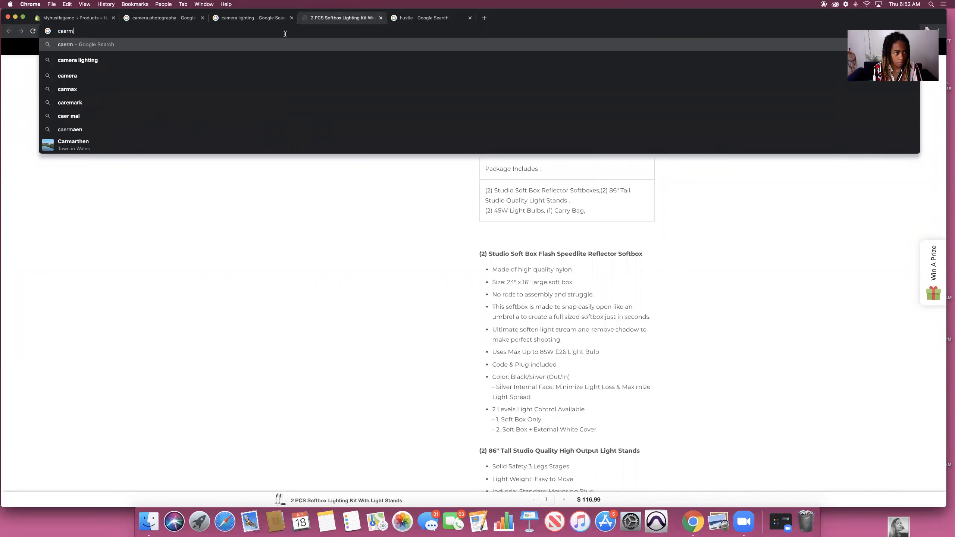
type("era lighting")
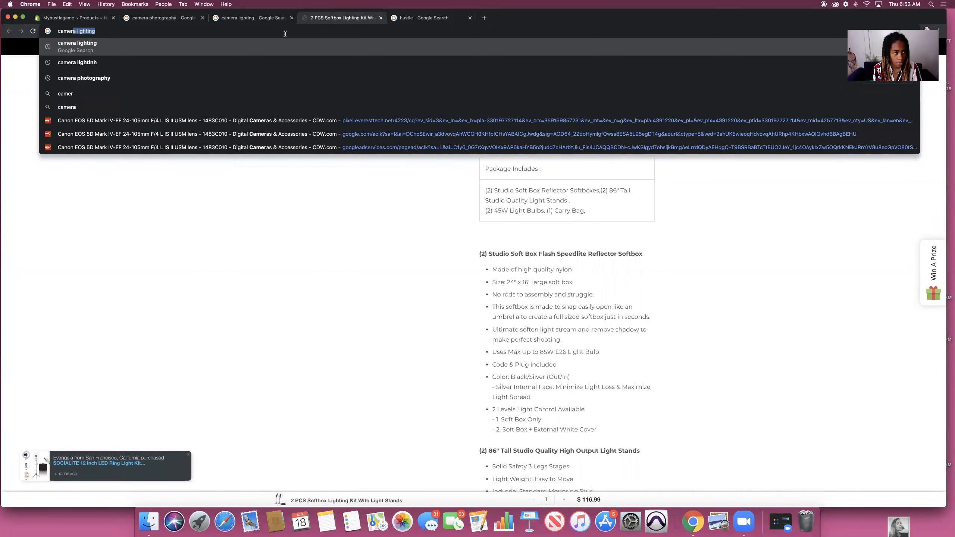
key("BackSpace")
key("BackSpace")
key("BackSpace")
key("BackSpace")
key("BackSpace")
key("BackSpace")
type("ens")
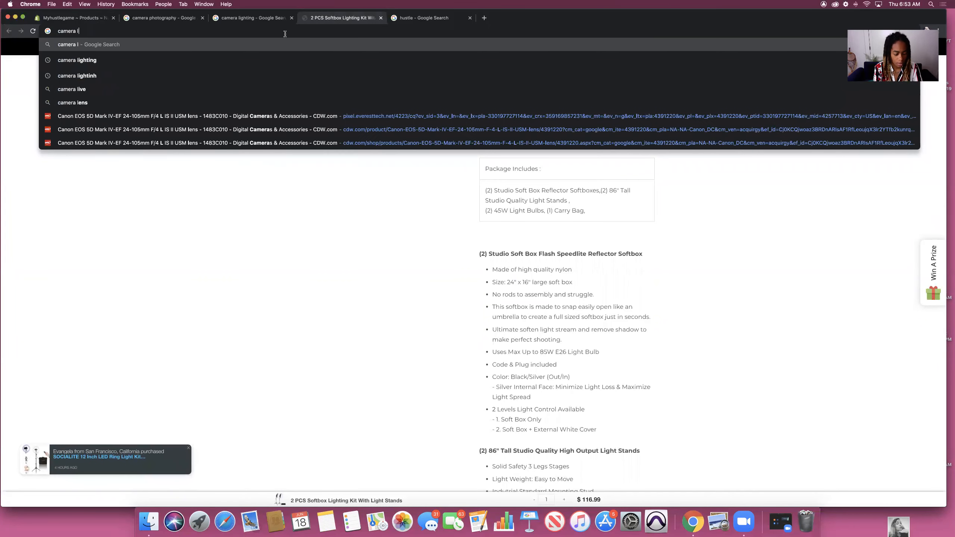
key("Return")
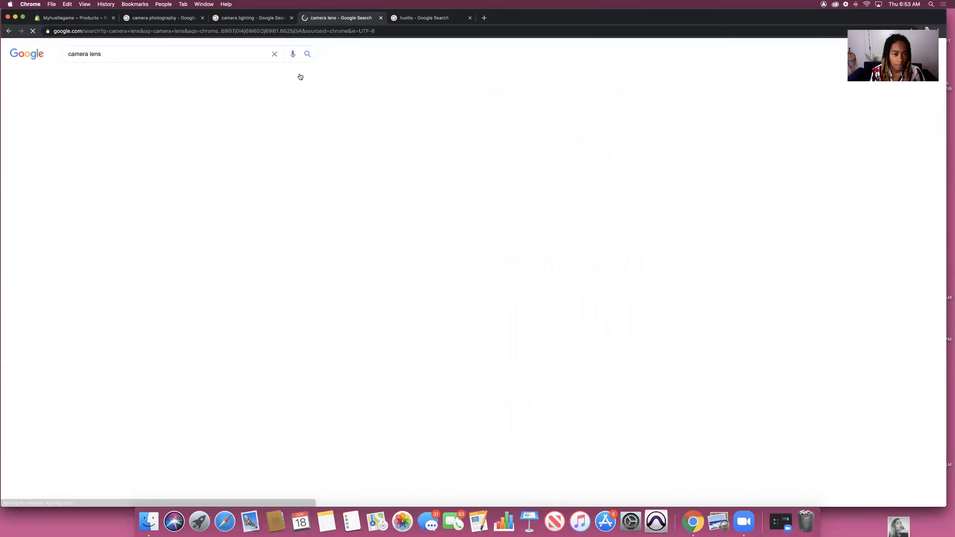
Step: Open a Canon lens image result, screenshot it, and open Shopify's media file picker
left_click(139, 75)
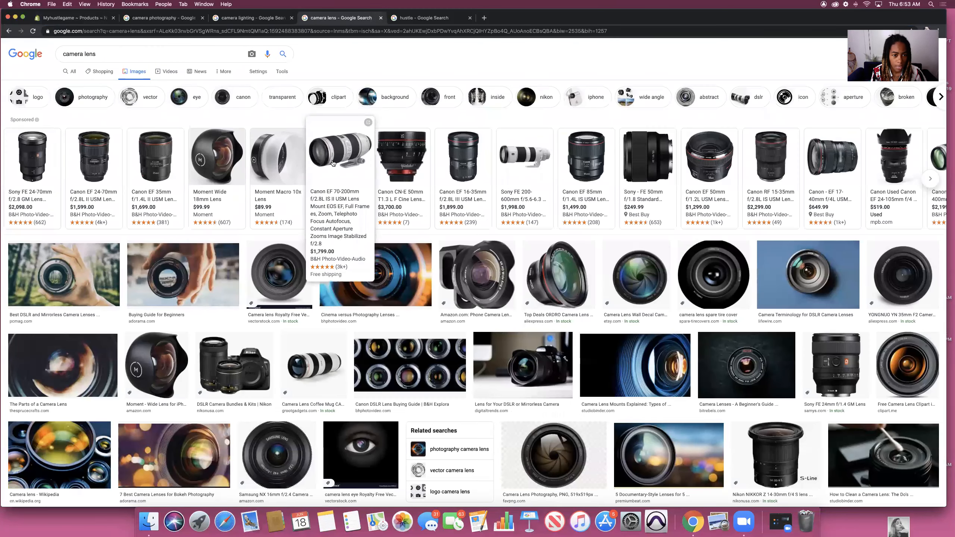
left_click(333, 163)
key("super+shift+4")
left_click_drag(248, 131, 413, 256)
left_click(74, 17)
left_click(457, 324)
left_click(409, 79)
Step: Upload the lens screenshot as product media and bring up the B&H Canon lens page
left_click(409, 93)
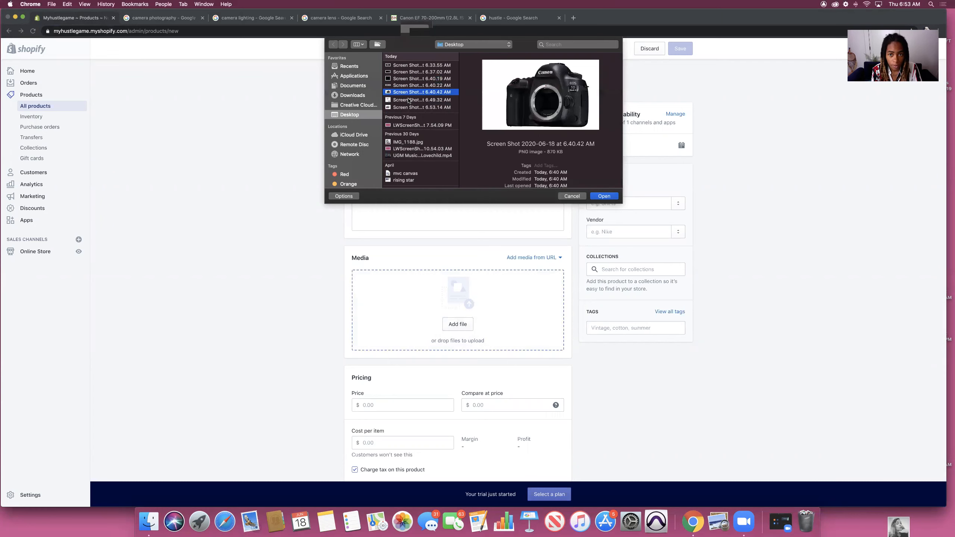
left_click(409, 101)
key("Down")
key("space")
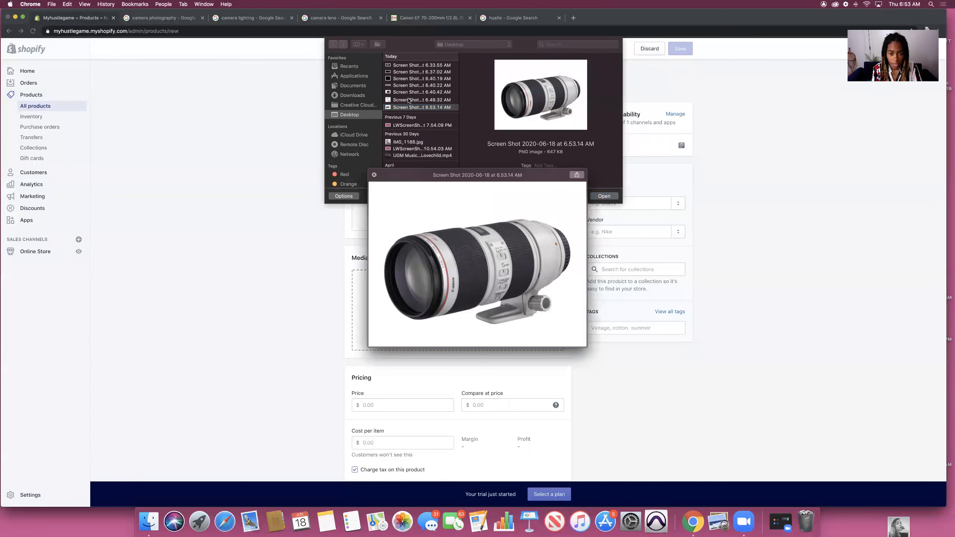
key("space")
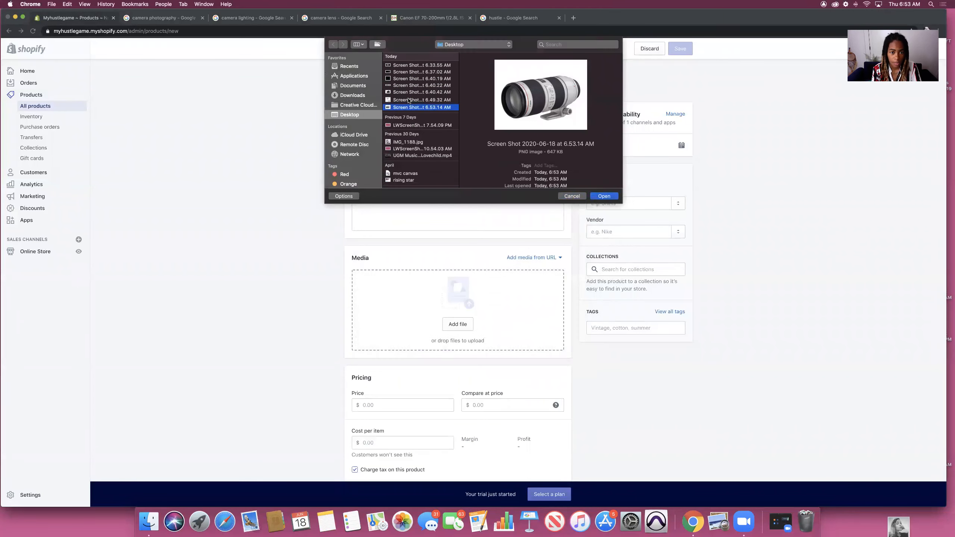
key("Return")
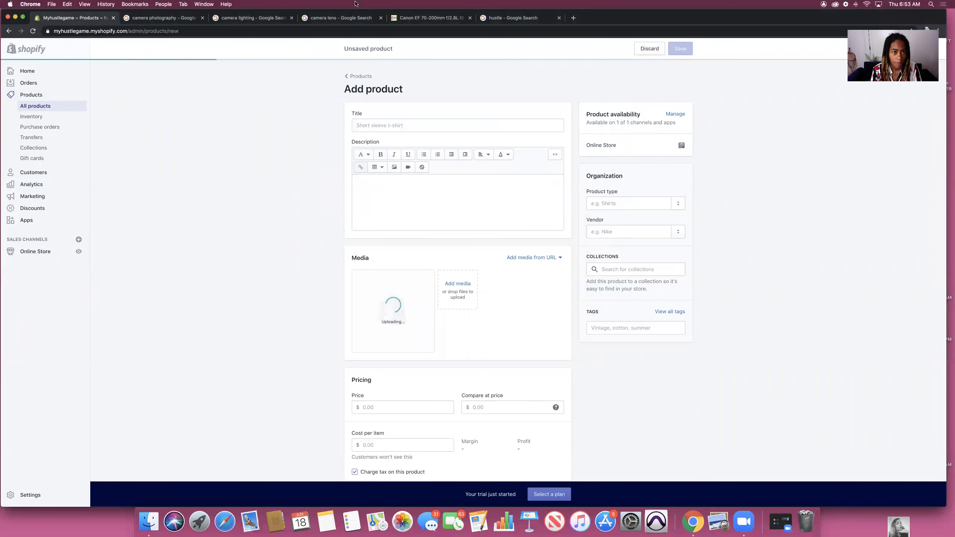
left_click(435, 18)
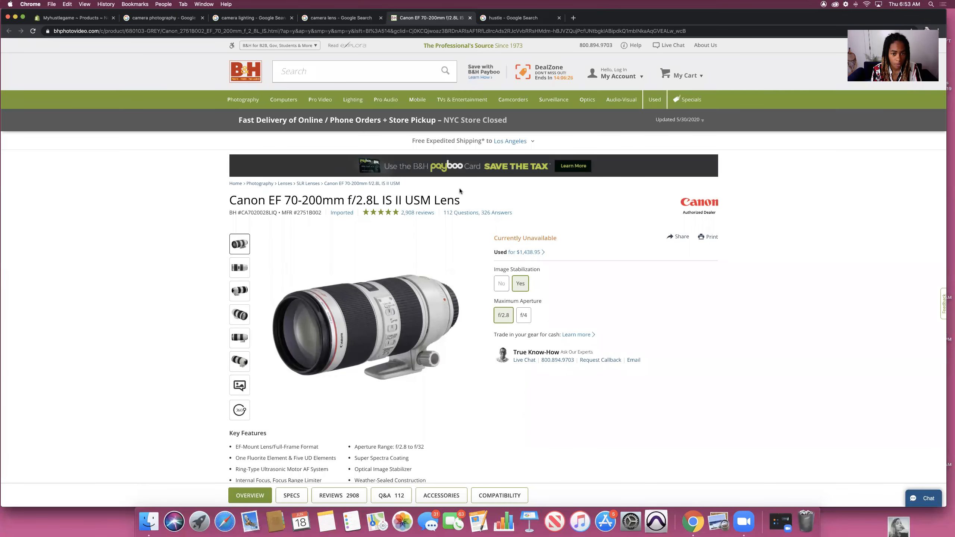
Step: Copy the B&H lens name into the title: 'Canon EF 70-200mm f/2.8L IS II USM Lens'
left_click_drag(465, 202, 212, 195)
key("super+c")
left_click(75, 18)
left_click(457, 125)
key("super+v")
left_click(299, 159)
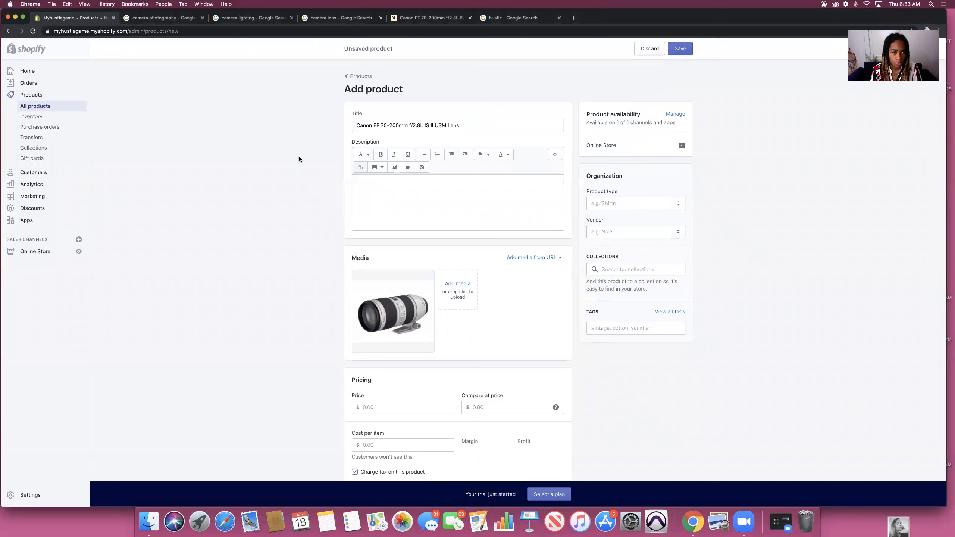
Step: Paste the key-features list into the description and screenshot the large B&H lens photo
left_click(362, 176)
key("super+v")
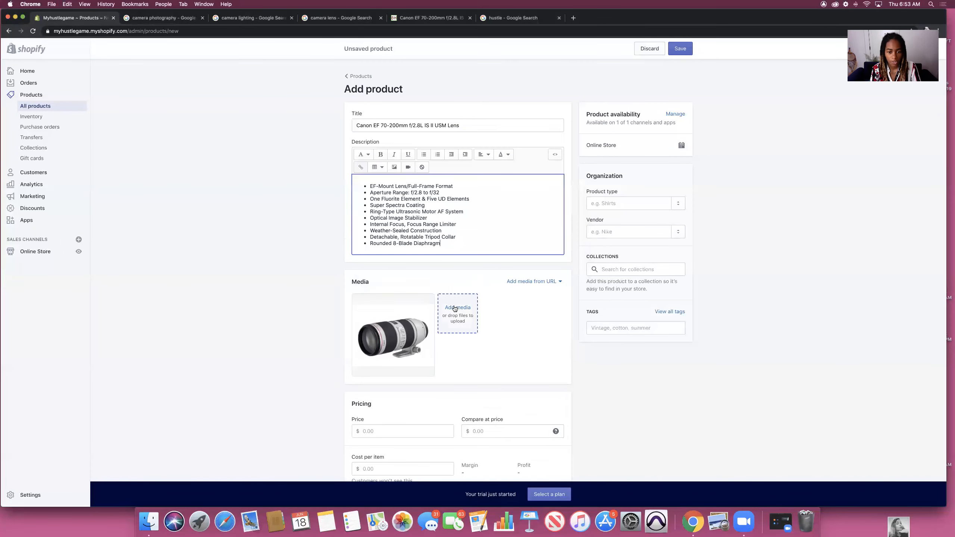
left_click(431, 18)
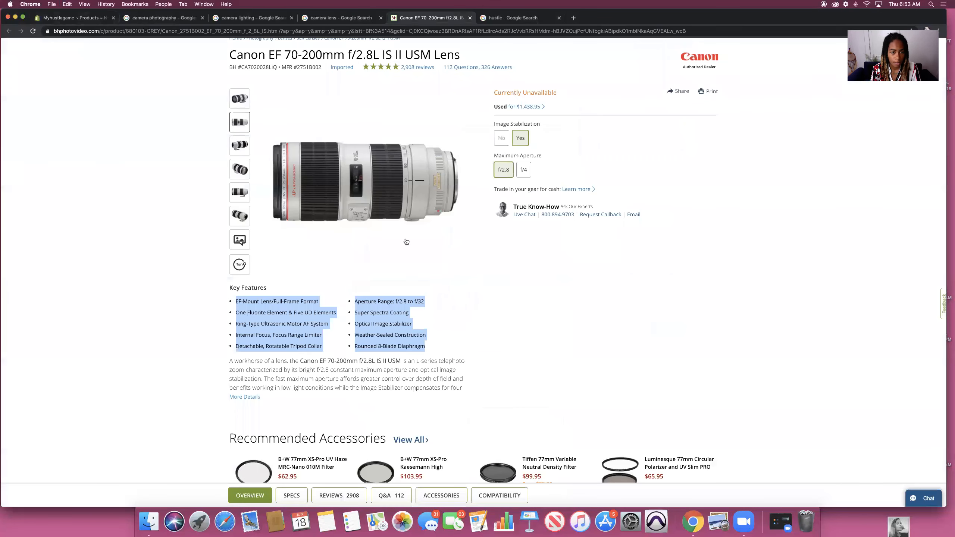
mouse_move(242, 188)
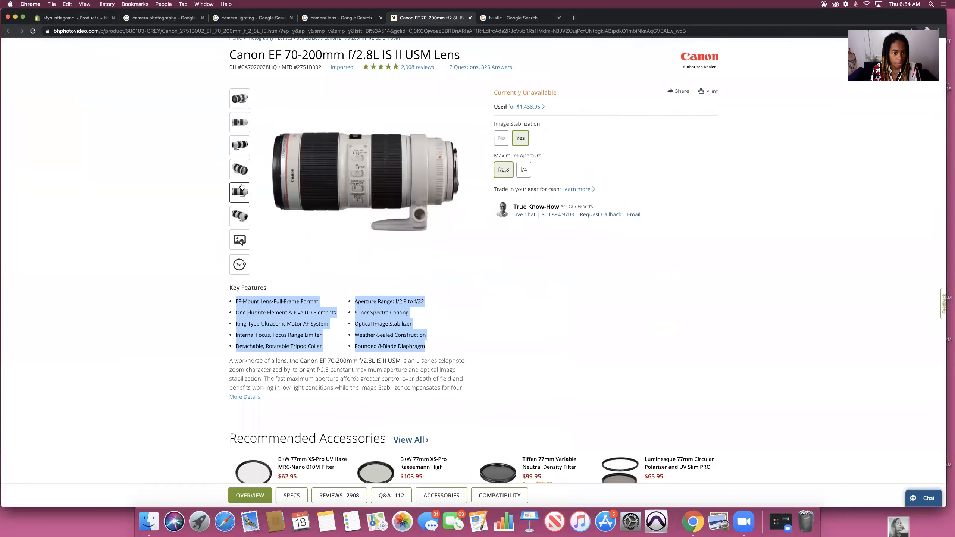
mouse_move(239, 217)
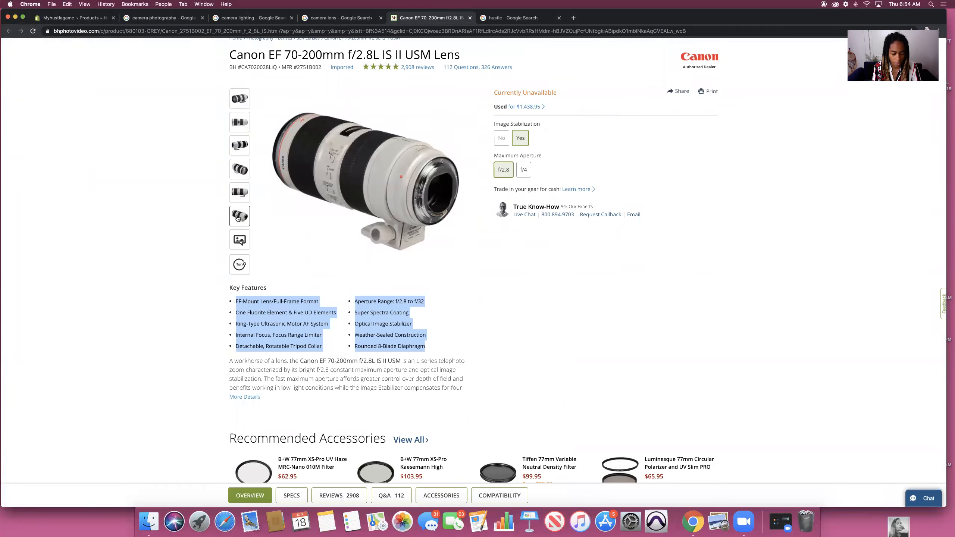
key("super+shift+4")
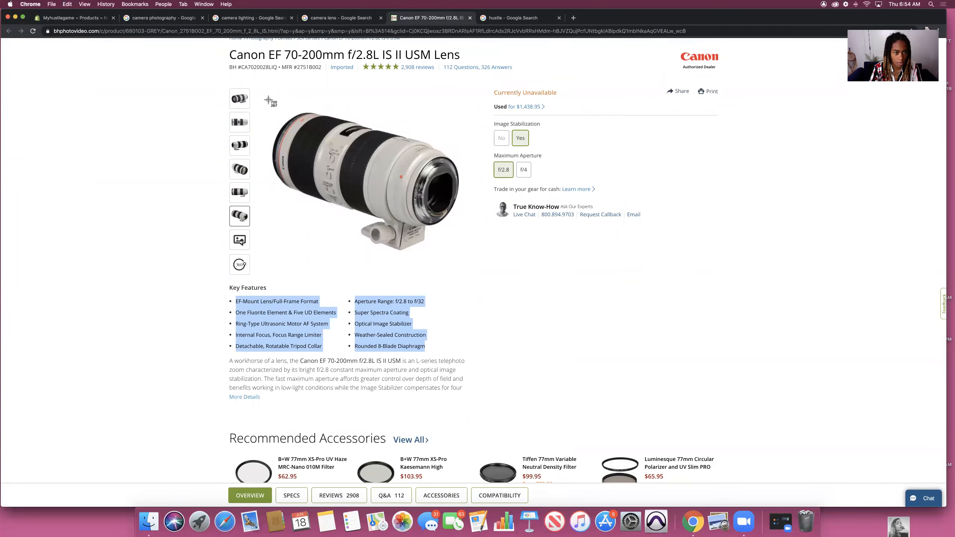
left_click_drag(257, 90, 474, 267)
Step: Upload the newer 6.54.06 lens screenshot as a second media image
left_click(75, 17)
left_click(457, 309)
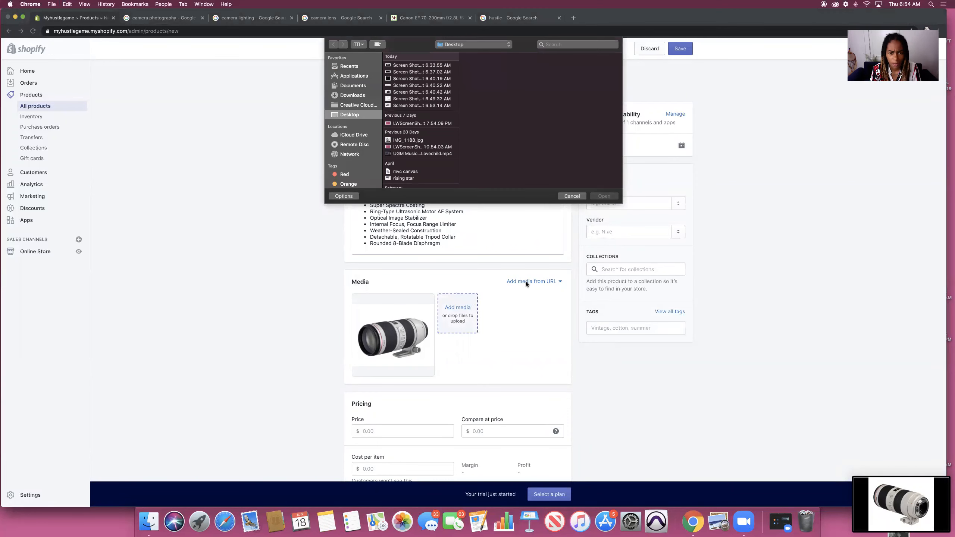
left_click(400, 107)
key("Down")
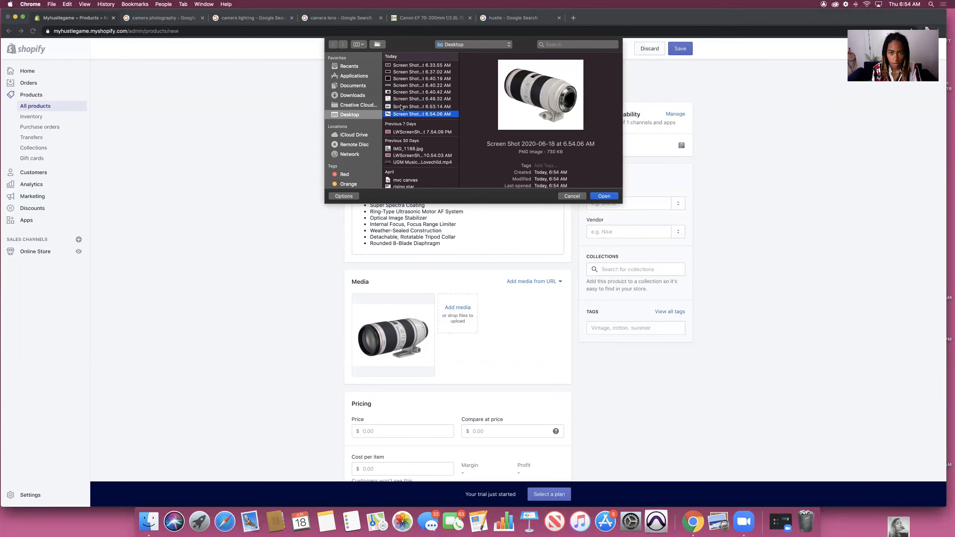
left_click(604, 196)
Step: Set product type Camera Lens, vendor My shop, and add the Home page collection
left_click(608, 203)
type("C")
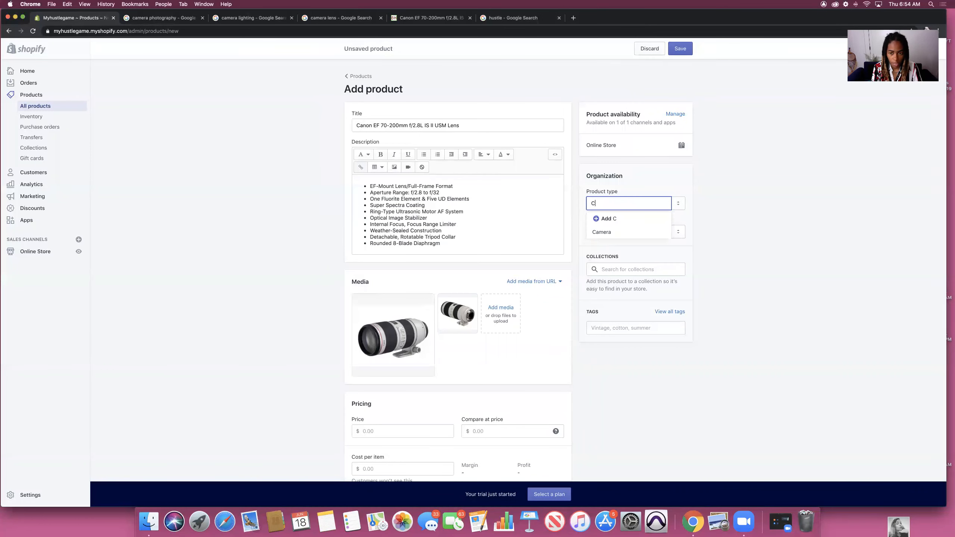
type("amera Lens")
left_click(622, 218)
left_click(629, 231)
left_click(611, 247)
left_click(639, 269)
left_click(619, 287)
Step: Tag the lens with 'camera lens' and 'canon ef'
left_click(636, 325)
type("camera lens")
key("Return")
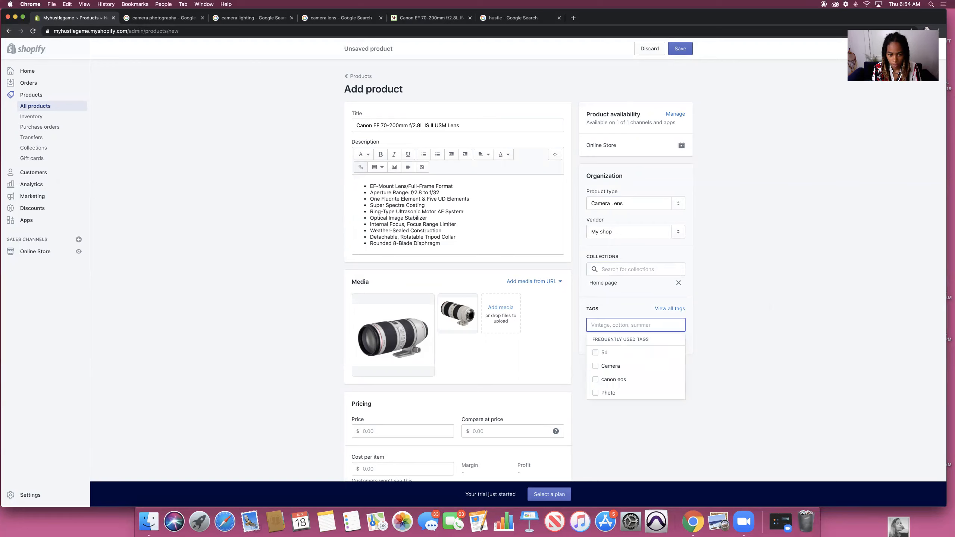
type("canon ef")
key("Return")
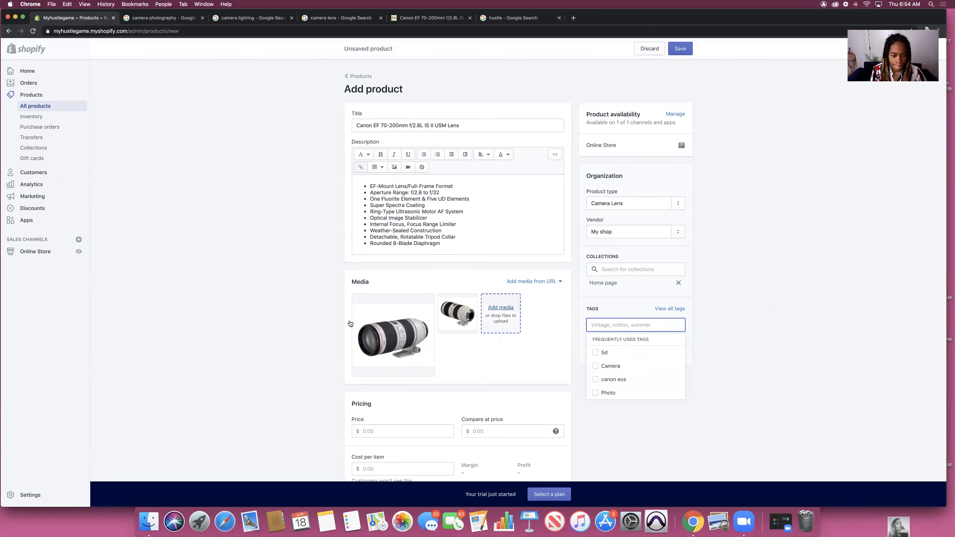
scroll(283, 329, "down", 5)
left_click(435, 305)
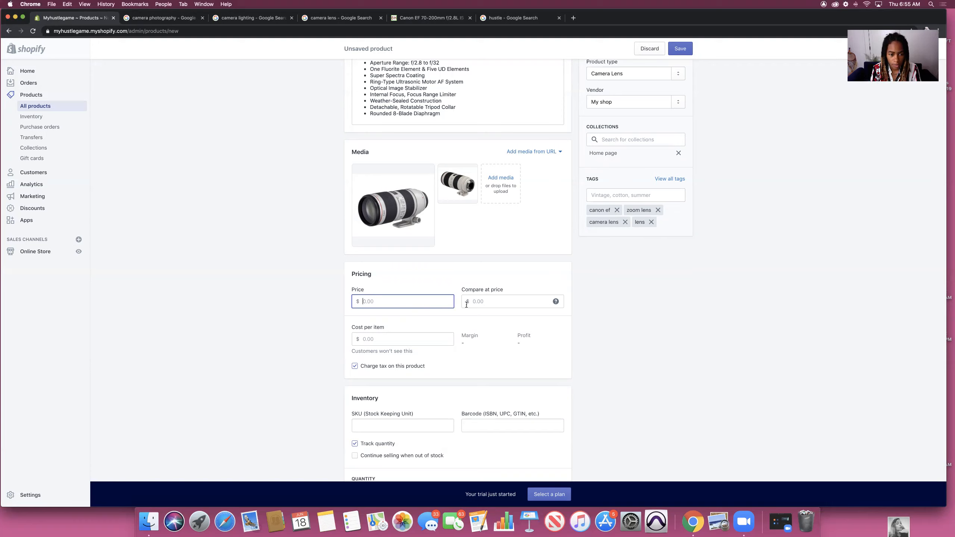
Step: Enter price 1000 and cost per item 500 for a 50% margin, then SKU 300299922
type("10000")
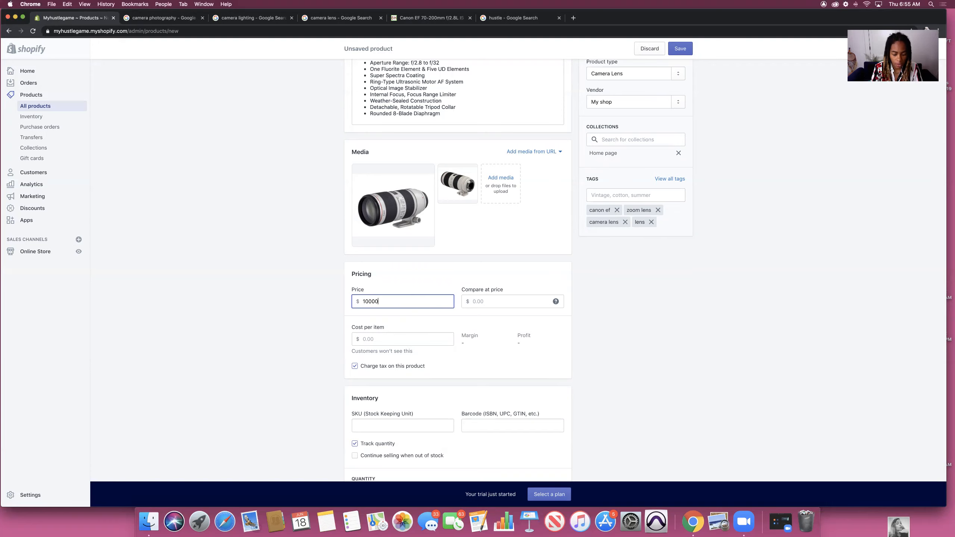
key("BackSpace")
left_click(403, 340)
type("500")
scroll(402, 339, "down", 4)
left_click(403, 283)
type("300299922")
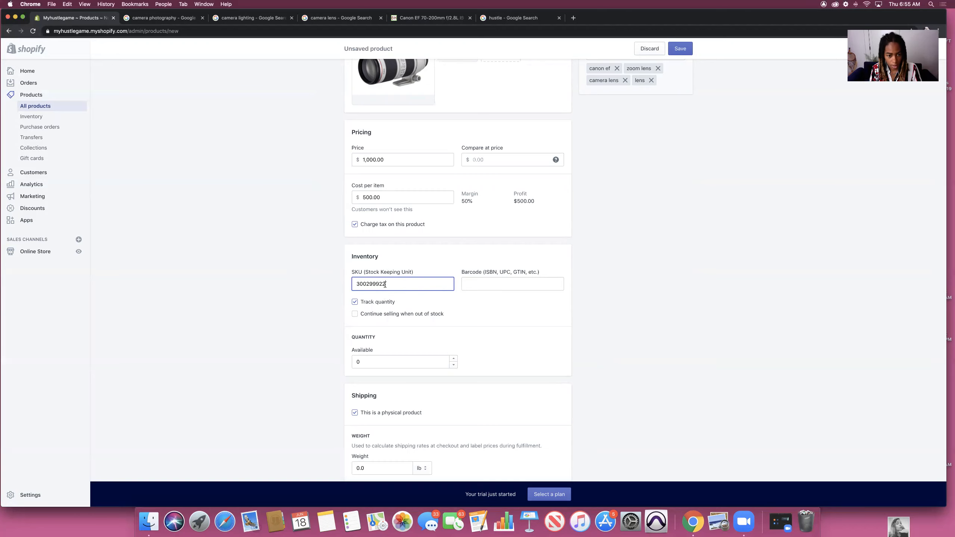
left_click(463, 282)
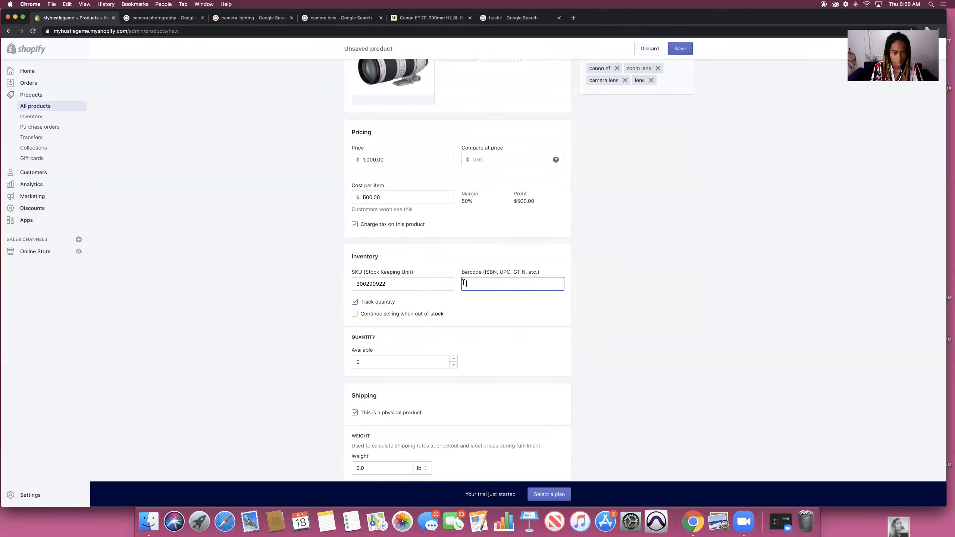
left_click_drag(400, 285, 339, 279)
key("BackSpace")
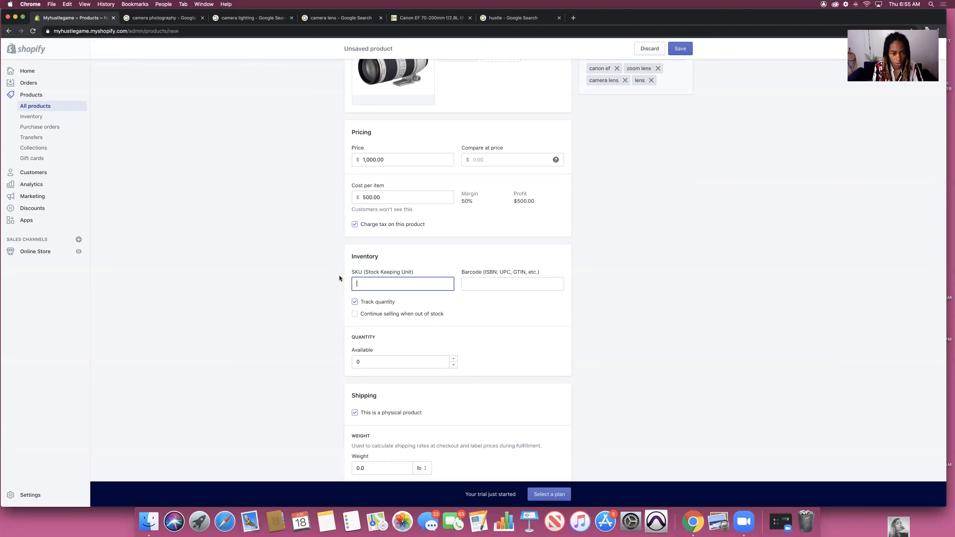
type("0617202001")
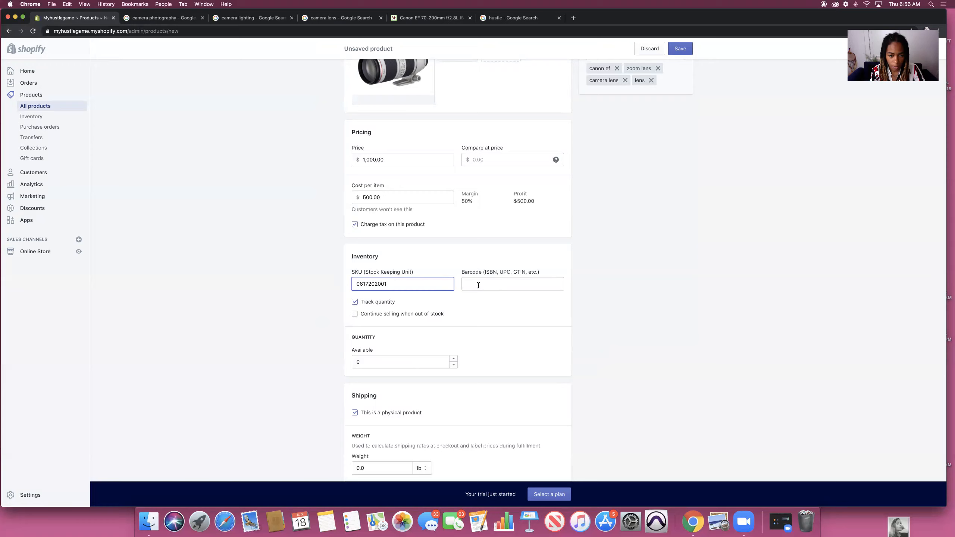
left_click(499, 278)
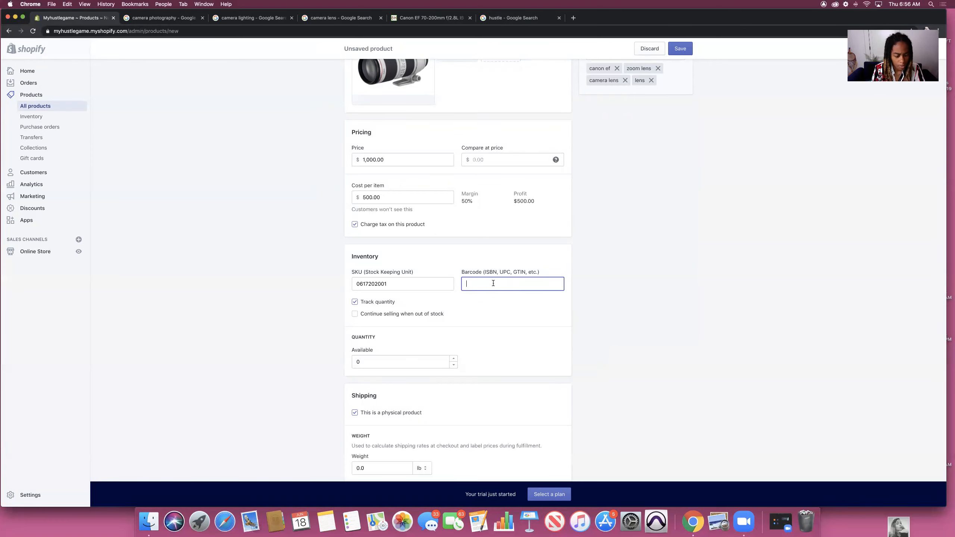
key("shift+Tab")
key("super+c")
left_click(475, 284)
key("super+v")
type("1111111")
left_click(484, 313)
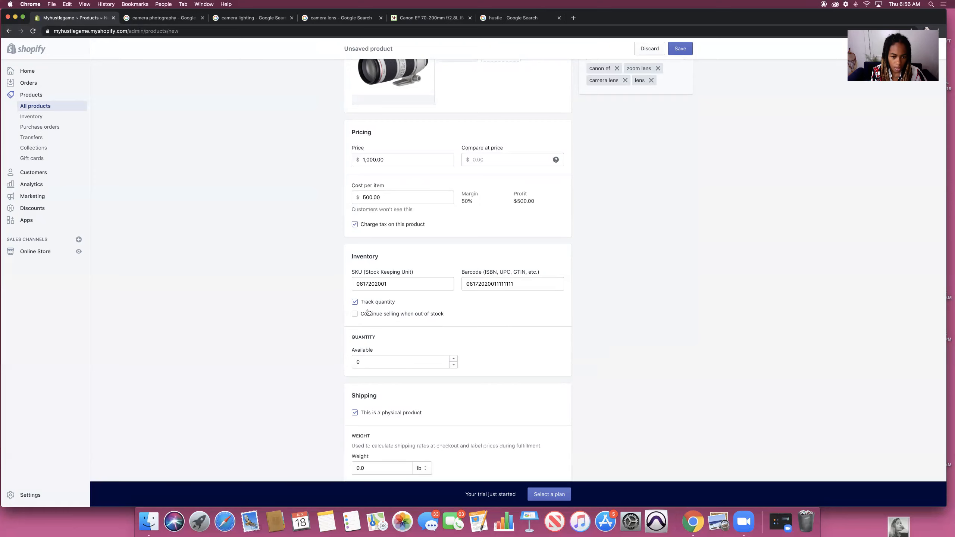
Step: Change the available inventory quantity from 0 to 3
scroll(503, 328, "down", 1)
scroll(503, 329, "down", 4)
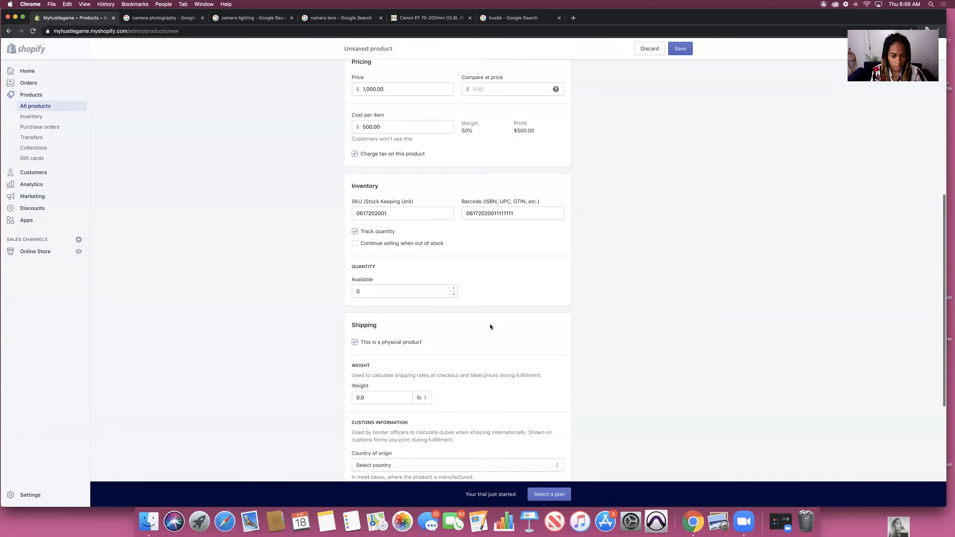
left_click(371, 293)
key("BackSpace")
type("3")
Step: Set the shipping weight to 2.0 lb
scroll(349, 228, "down", 7)
left_click(375, 280)
key("BackSpace")
key("BackSpace")
key("BackSpace")
type("2")
left_click(453, 327)
Step: Choose United States as country of origin and open the search engine listing editor
scroll(453, 327, "down", 4)
left_click(453, 283)
left_click(432, 293)
left_click(543, 412)
scroll(395, 388, "down", 11)
Step: Replace the SEO description with 'Heres a new lens for your Canon! Shop', fixing typos
left_click_drag(398, 390, 355, 343)
type("Here")
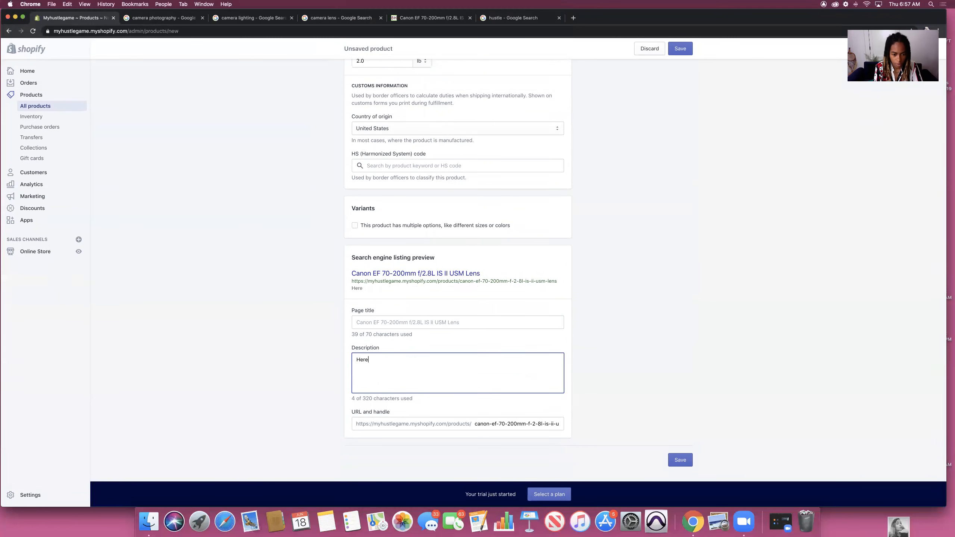
type("s a new lens for your Canon")
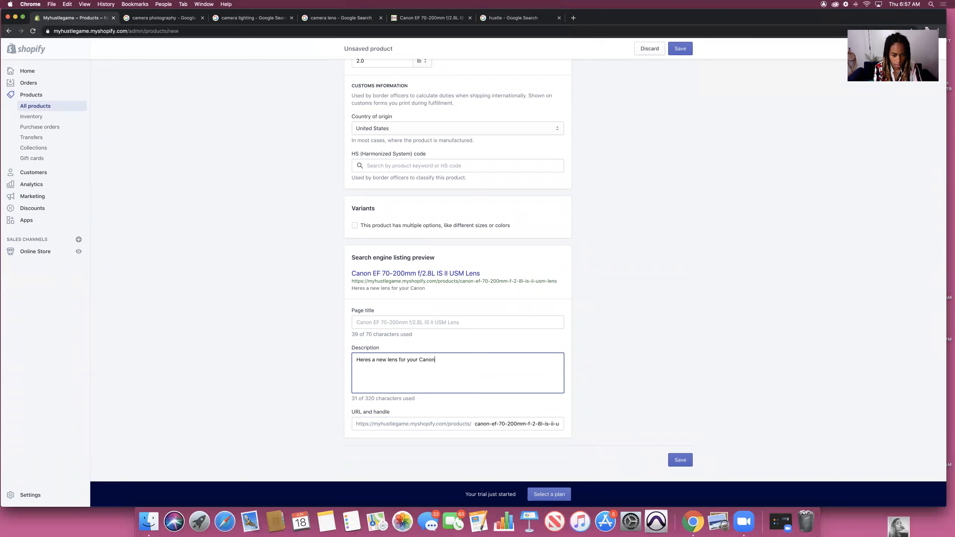
type("! Dhope")
key("BackSpace")
key("BackSpace")
key("BackSpace")
key("BackSpace")
key("BackSpace")
type("Sop")
key("BackSpace")
key("BackSpace")
type("hop")
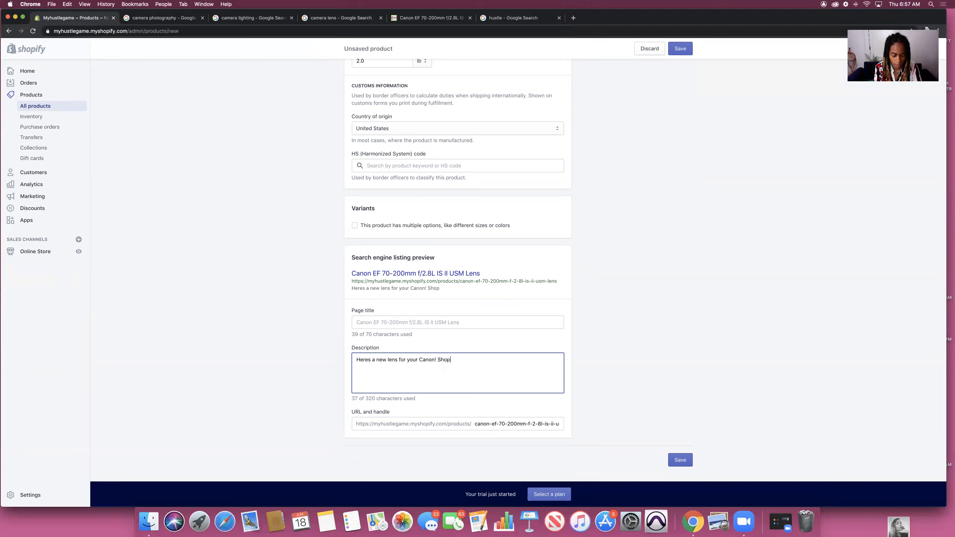
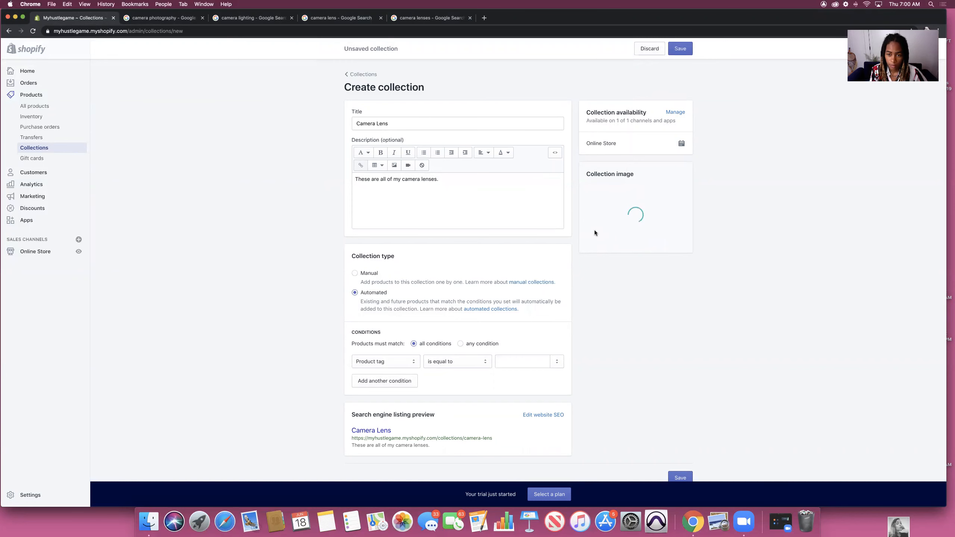
Step: Scroll down the unsaved Camera Lens collection page below its image
scroll(445, 226, "down", 1)
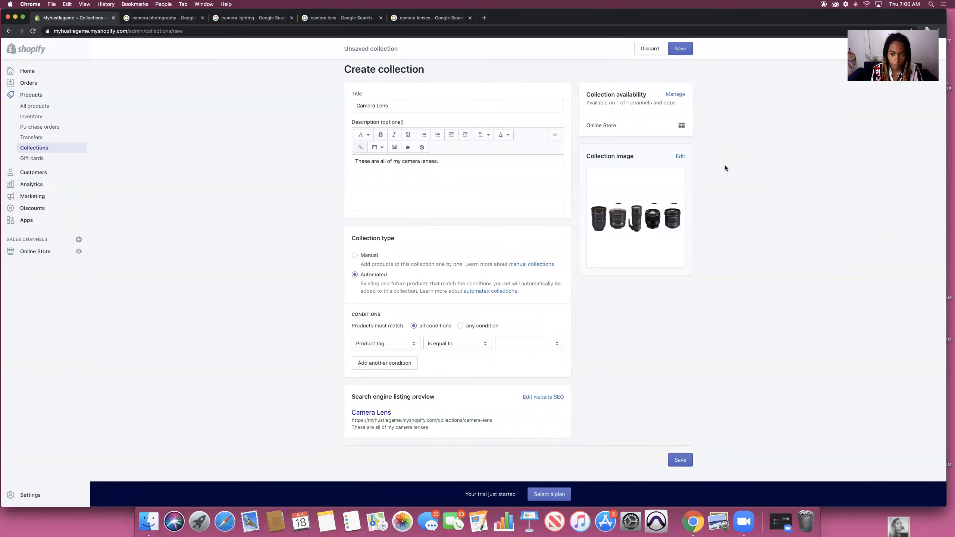
Step: Enter the SEO description 'Come shop with us. We have many camera lenses for your new Canon!'
left_click(542, 397)
scroll(457, 263, "down", 4)
left_click(458, 372)
type("Come shop with us. We have many camera lenses for your new Canon,")
key("BackSpace")
type("!")
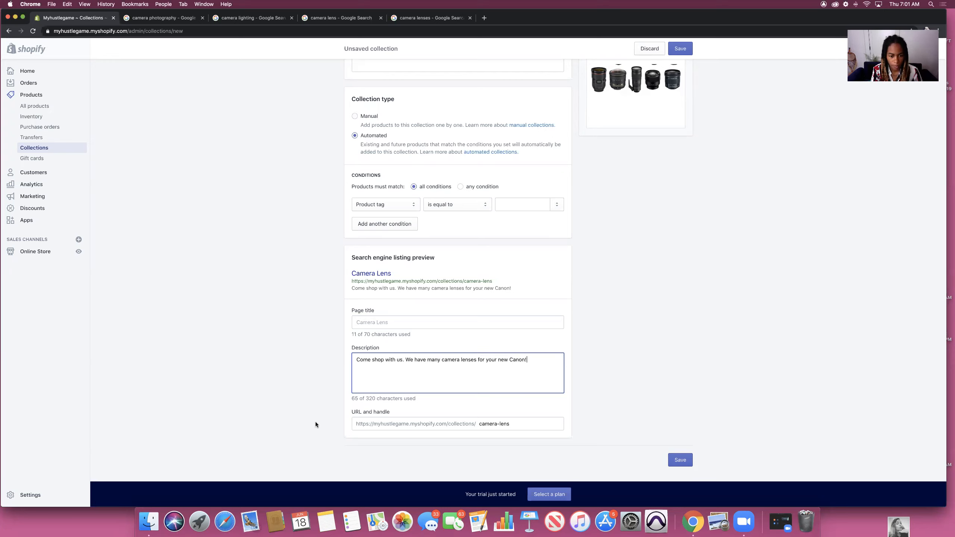
left_click(601, 282)
Step: Try saving the collection, which fails because the product tag condition is empty
scroll(536, 287, "up", 3)
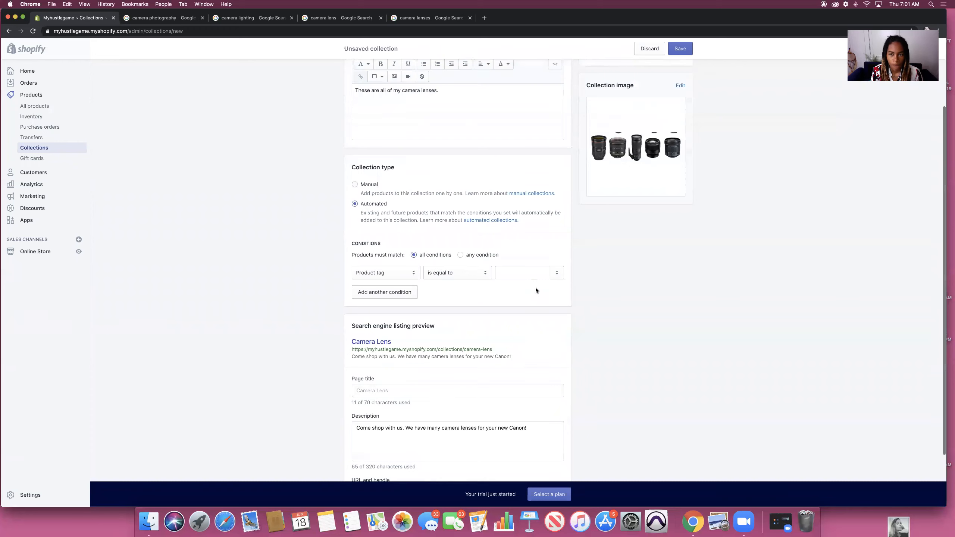
scroll(536, 287, "up", 4)
scroll(535, 287, "down", 5)
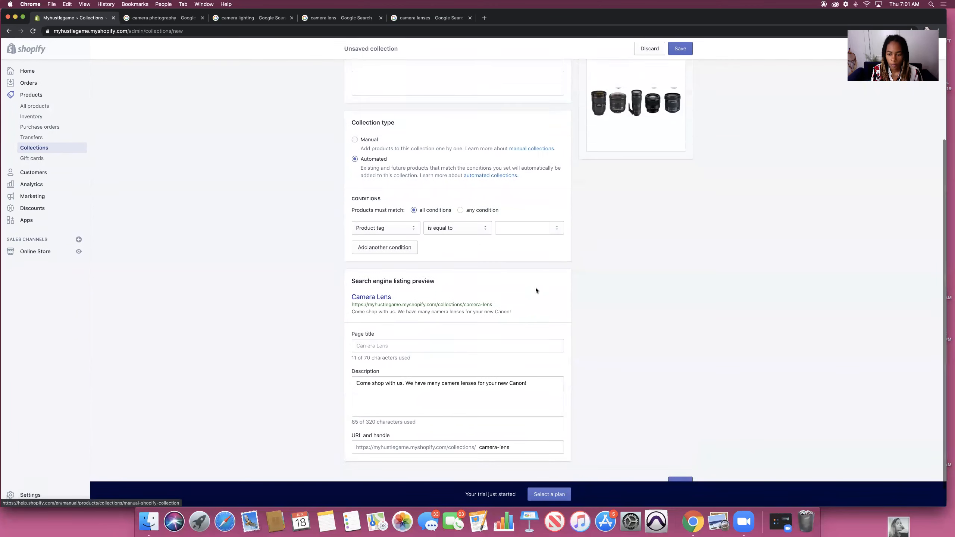
scroll(536, 288, "down", 1)
left_click(680, 460)
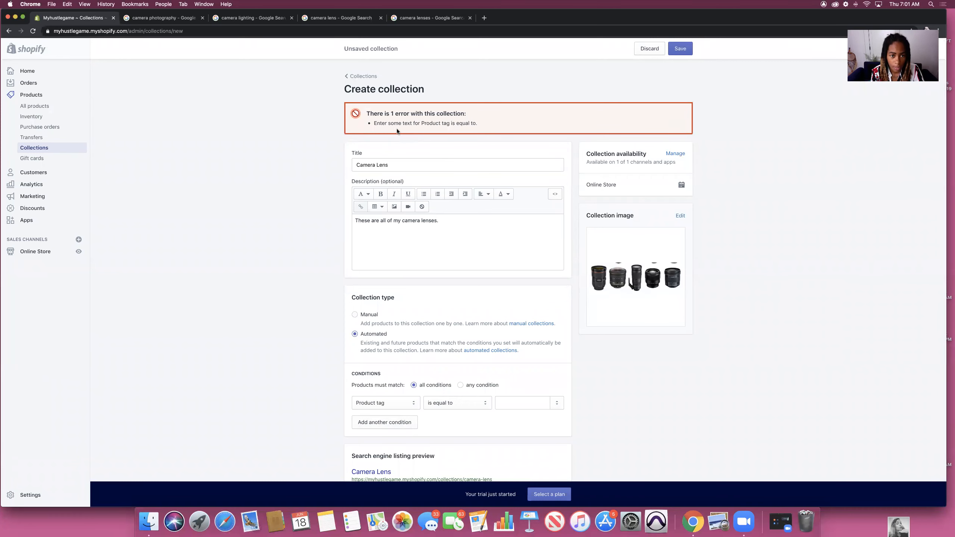
Step: Set the condition to Product tag is equal to 'canon eos' and save the collection
scroll(558, 215, "down", 3)
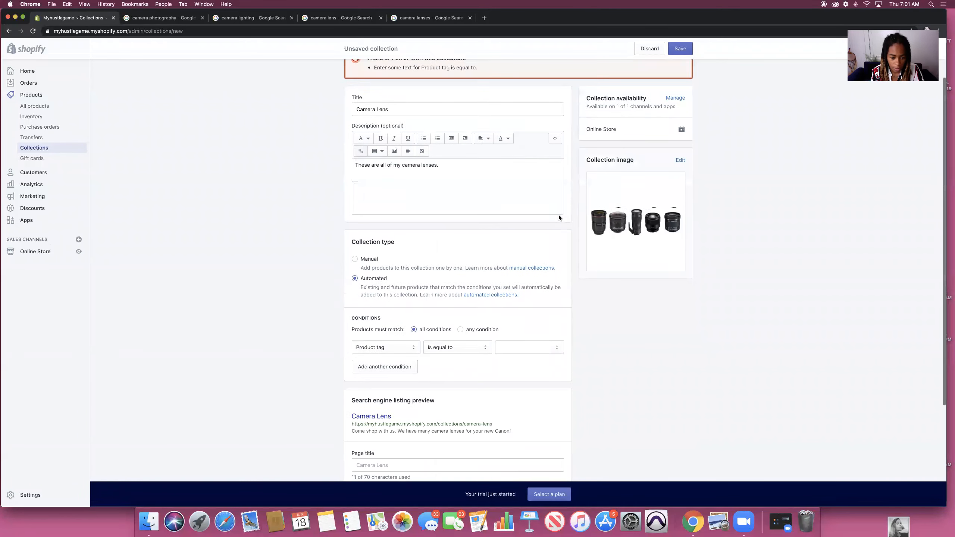
scroll(561, 230, "up", 2)
scroll(561, 230, "down", 5)
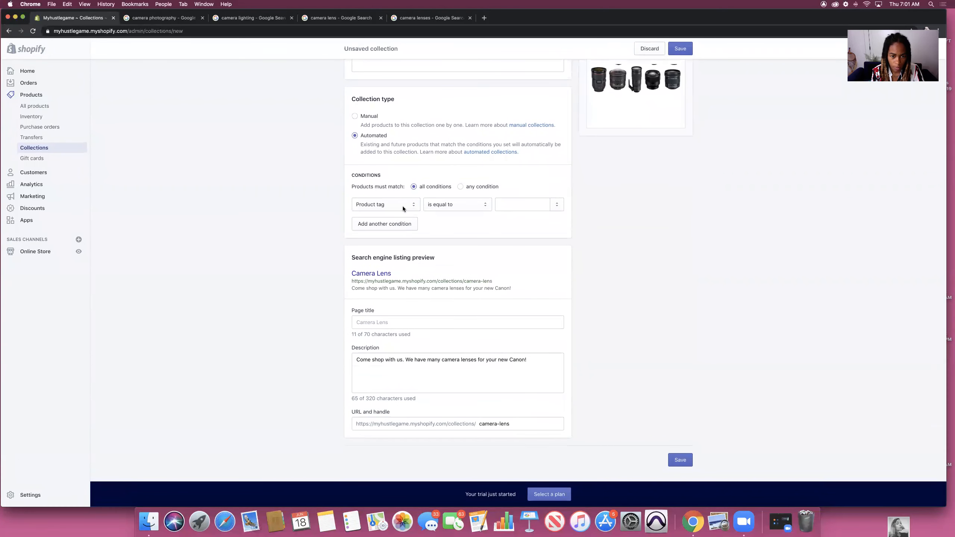
left_click(402, 206)
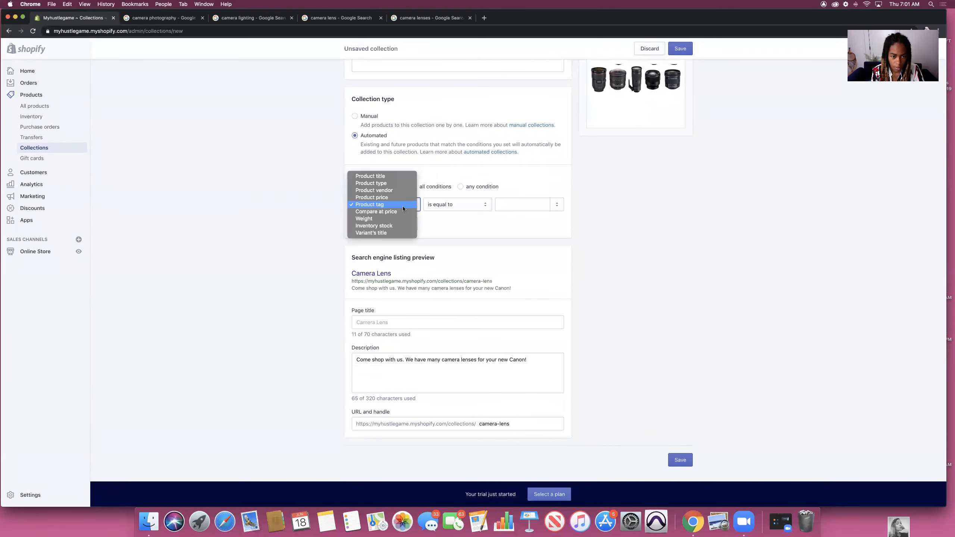
left_click(477, 229)
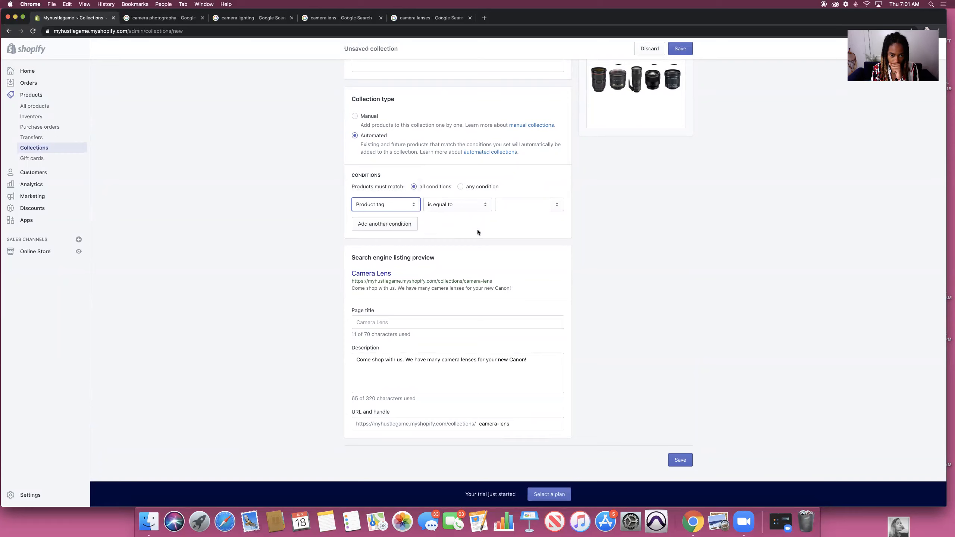
left_click(534, 206)
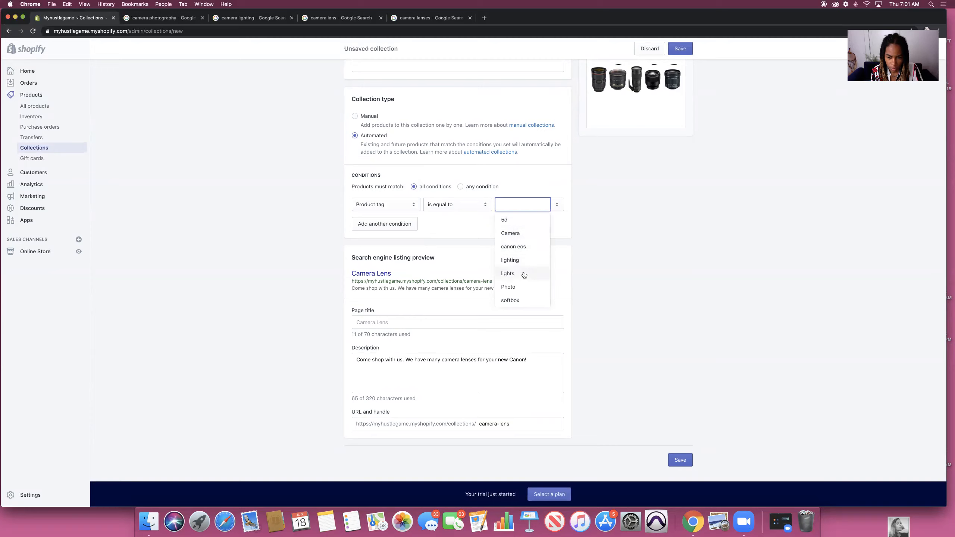
left_click(521, 247)
left_click(674, 456)
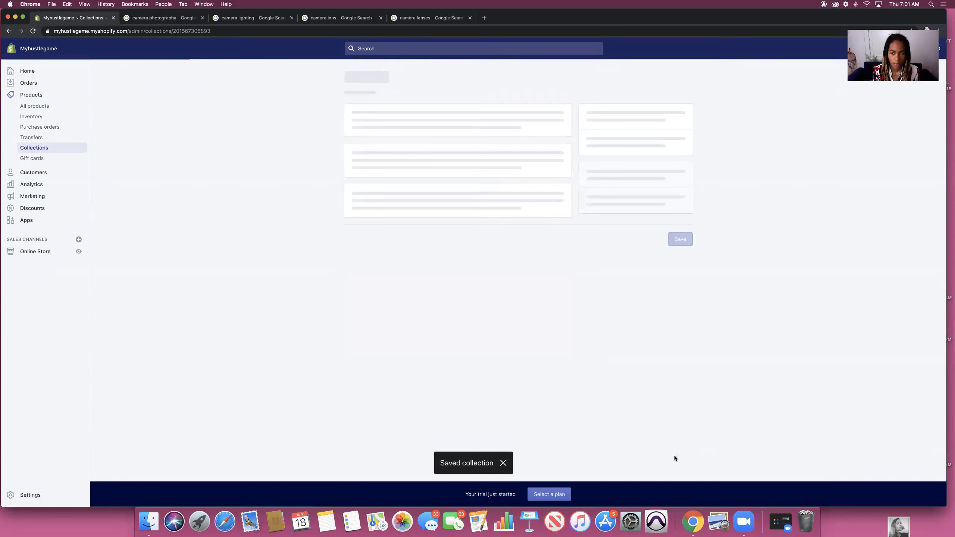
Step: Open the Canon EF 70-200mm lens product, briefly detouring through Products and Customers
left_click(34, 106)
left_click(425, 184)
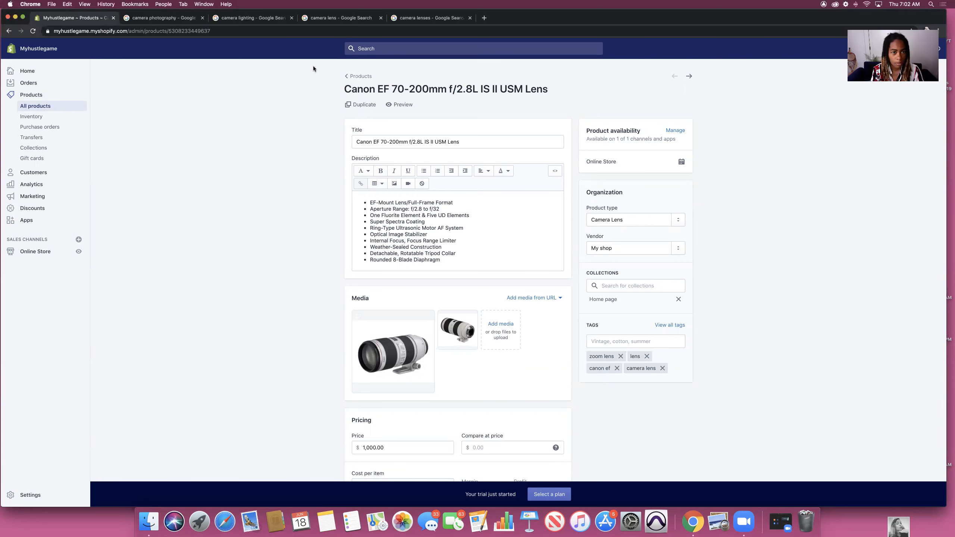
left_click(359, 80)
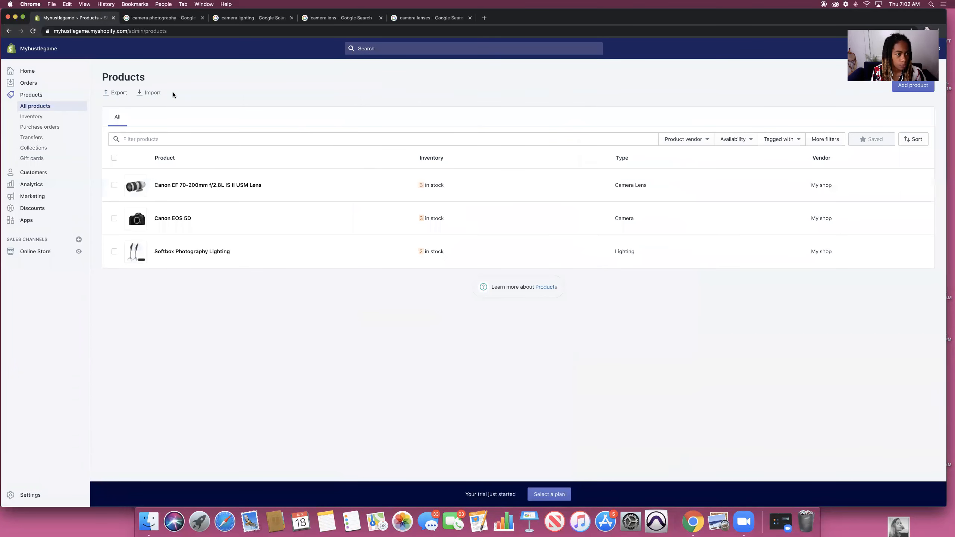
left_click(37, 174)
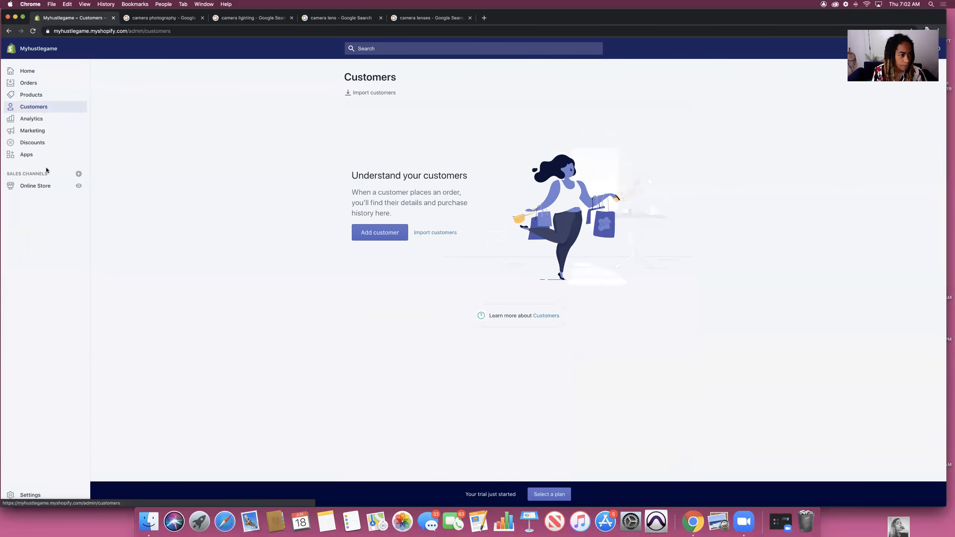
left_click(29, 97)
left_click(424, 180)
scroll(725, 241, "down", 5)
scroll(725, 240, "up", 2)
Step: Remove the Home page collection from the lens, then leave the product without saving
left_click(632, 253)
left_click(724, 238)
scroll(724, 238, "up", 2)
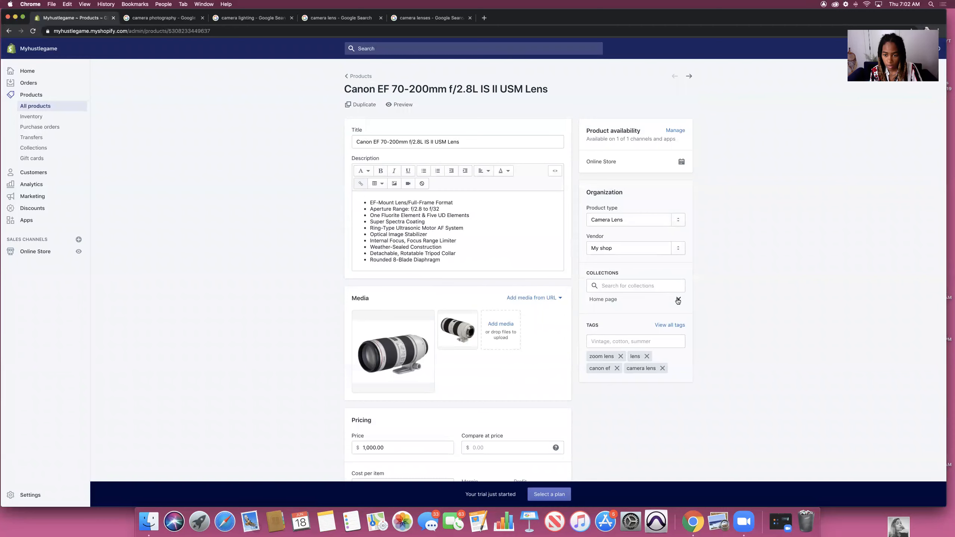
left_click(678, 299)
left_click(633, 285)
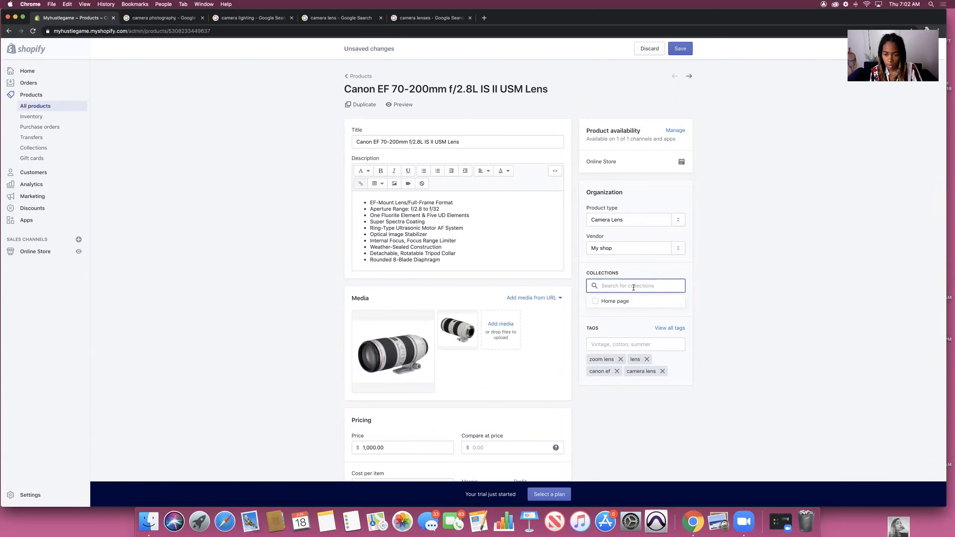
scroll(634, 300, "down", 1)
scroll(633, 298, "up", 1)
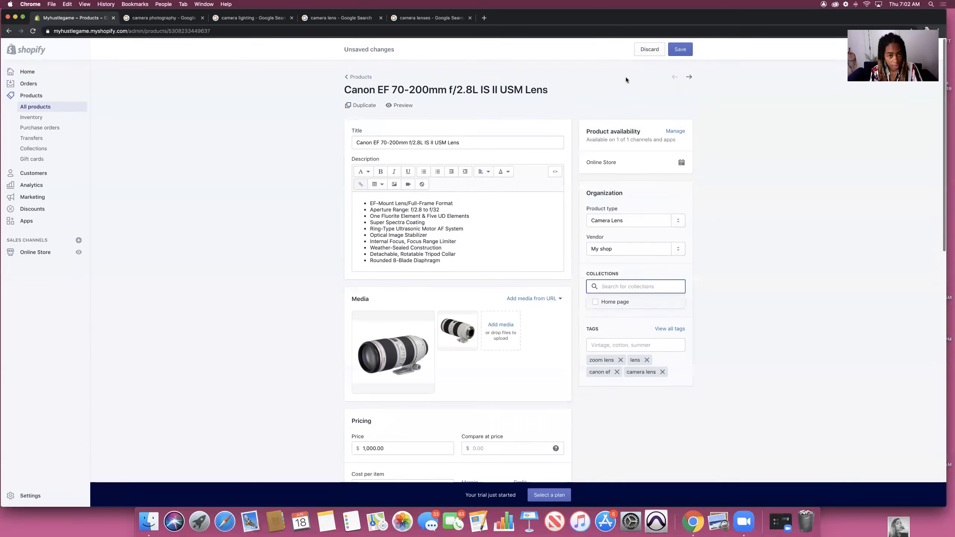
left_click(359, 76)
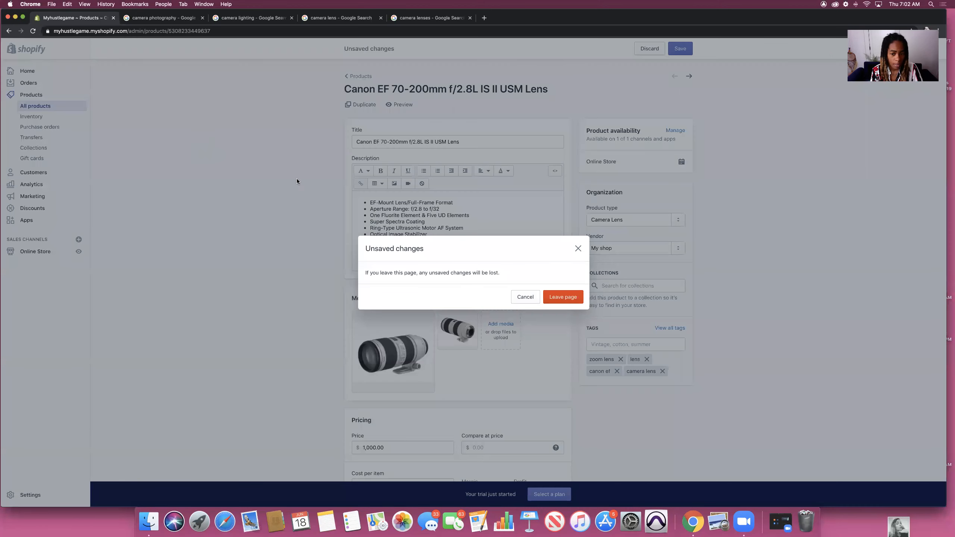
left_click(560, 299)
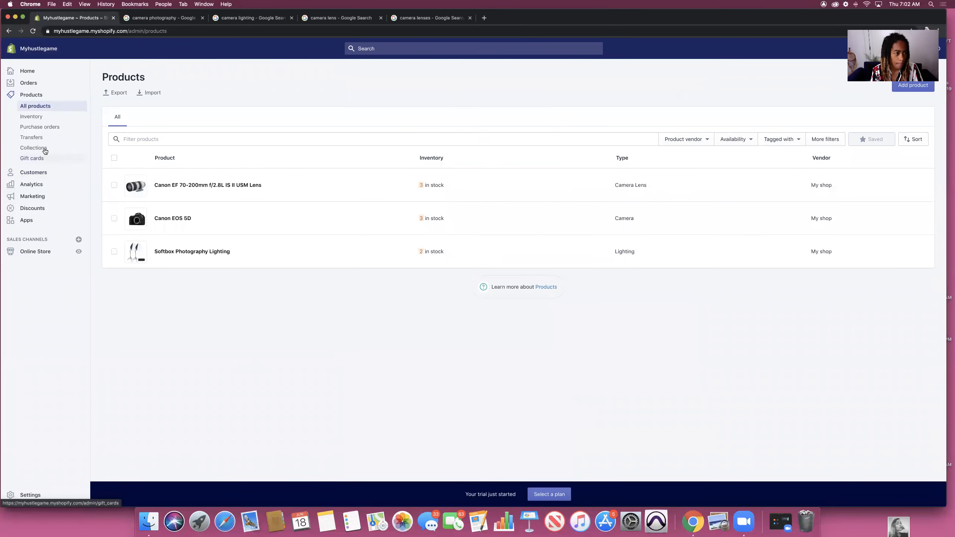
Step: Open the Camera Lens collection and discard an extra condition row
left_click(45, 149)
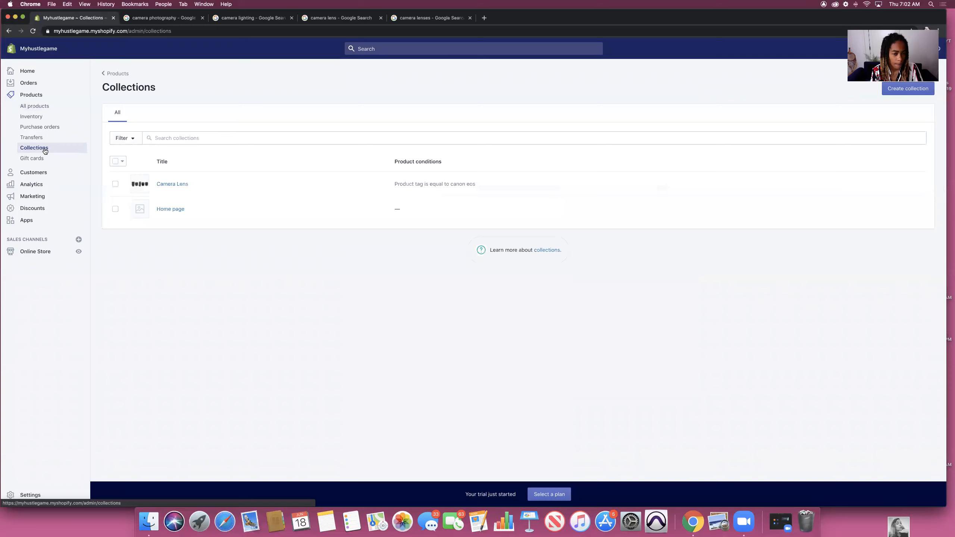
left_click(421, 185)
scroll(409, 226, "down", 3)
left_click(384, 275)
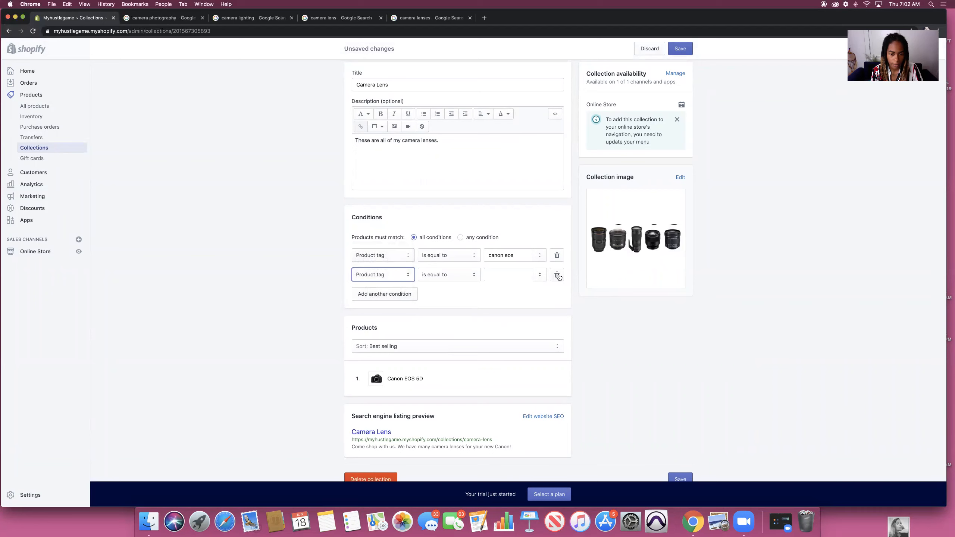
left_click(558, 276)
Step: Change the rule to Product title contains 'Lens', save, and reopen the Canon EF lens product
left_click(386, 255)
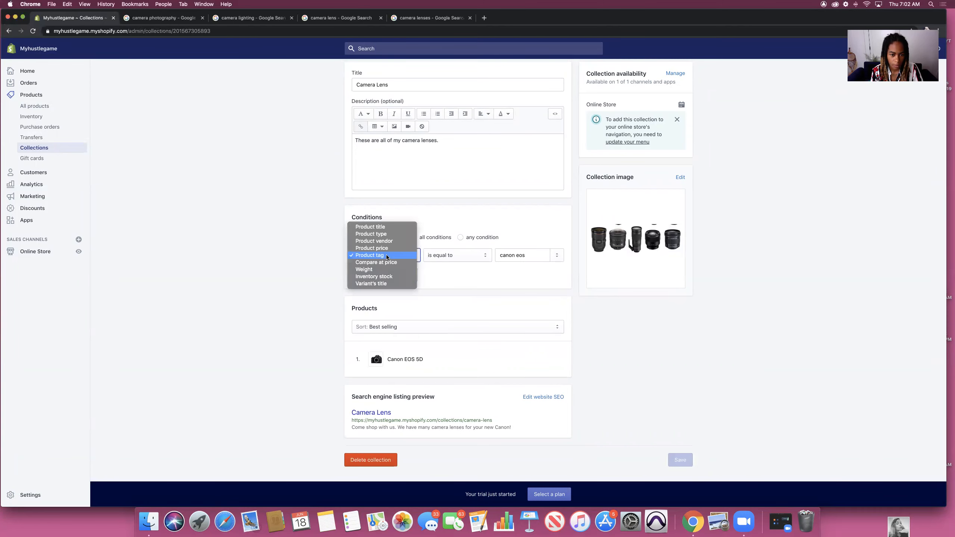
left_click(385, 226)
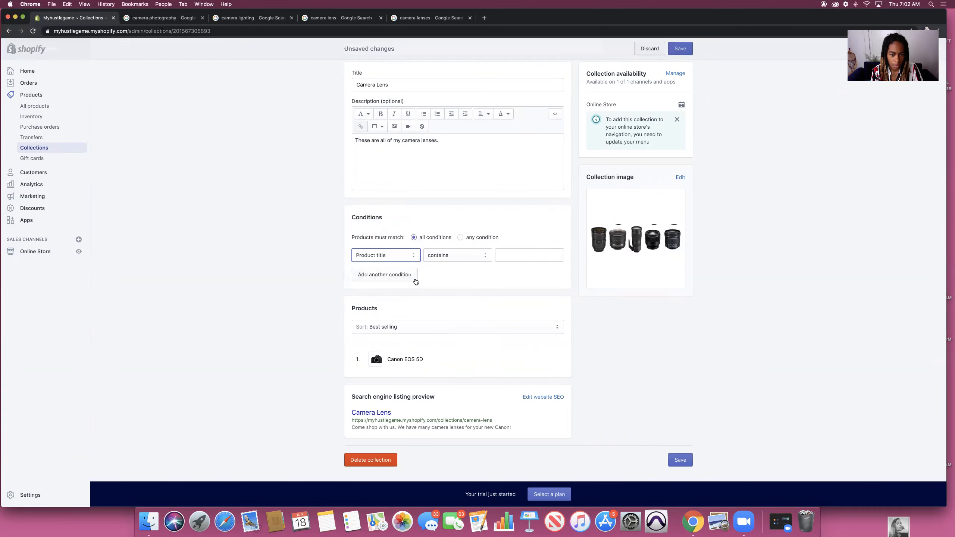
left_click(518, 257)
type("Lens")
left_click(680, 48)
left_click(35, 105)
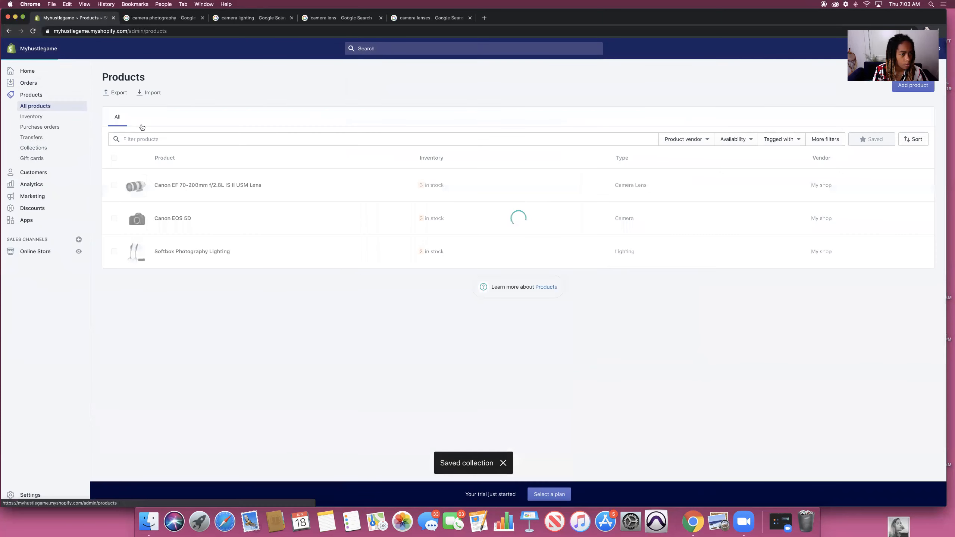
left_click(268, 184)
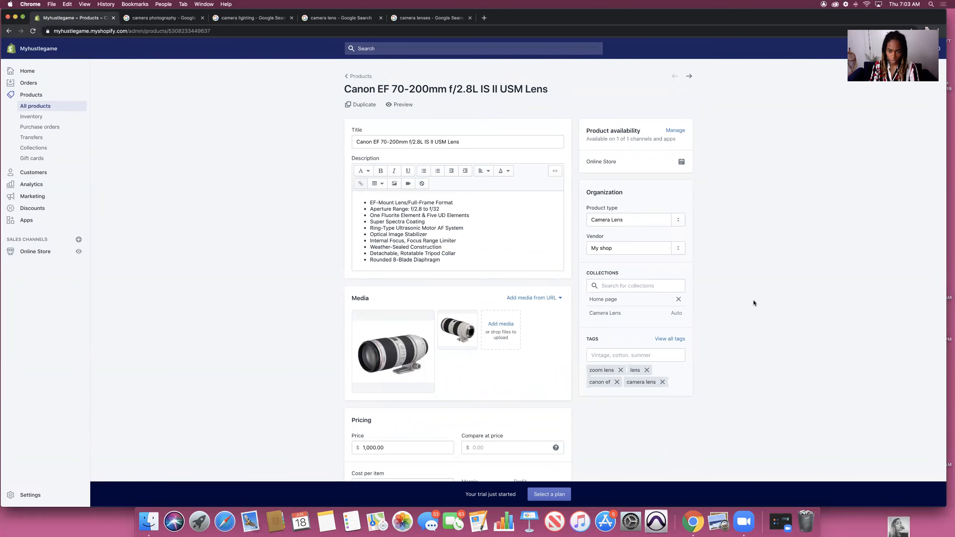
Step: Go to the Customers page
left_click(34, 172)
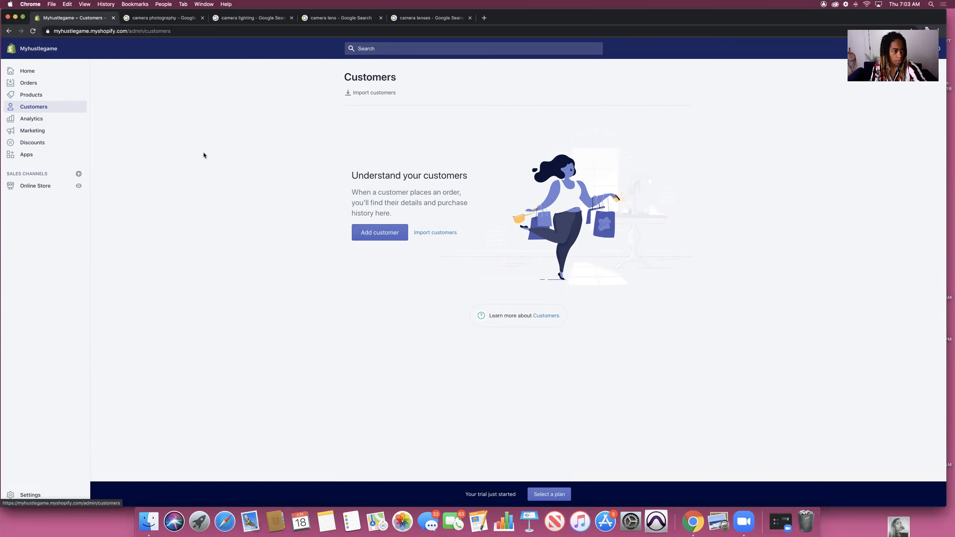
Step: Look over the Analytics overview, then go to Reports under Analytics
left_click(34, 119)
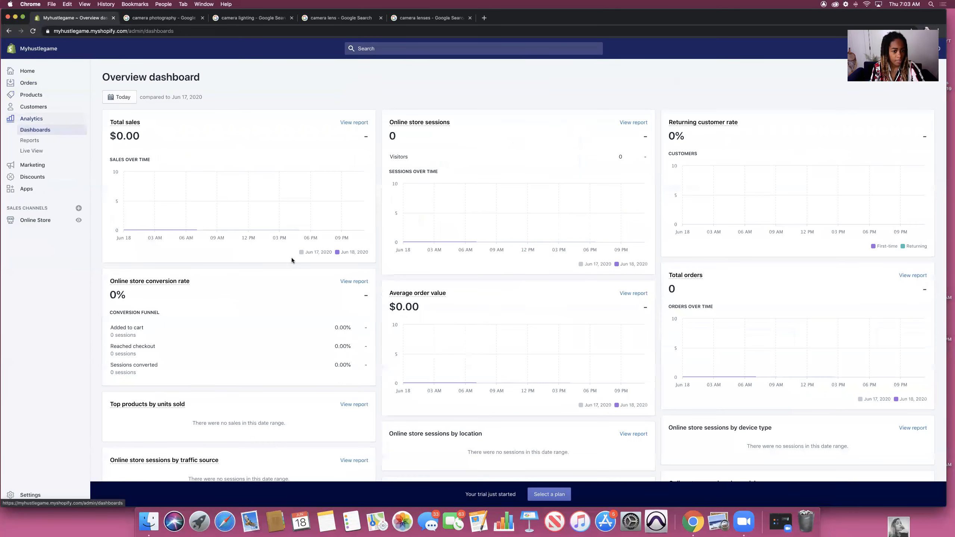
mouse_move(285, 214)
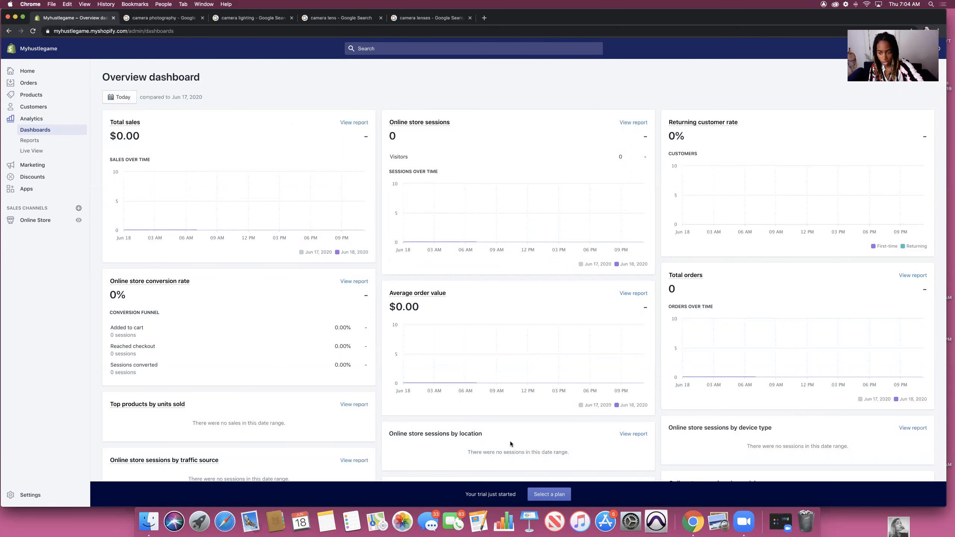
scroll(515, 404, "down", 5)
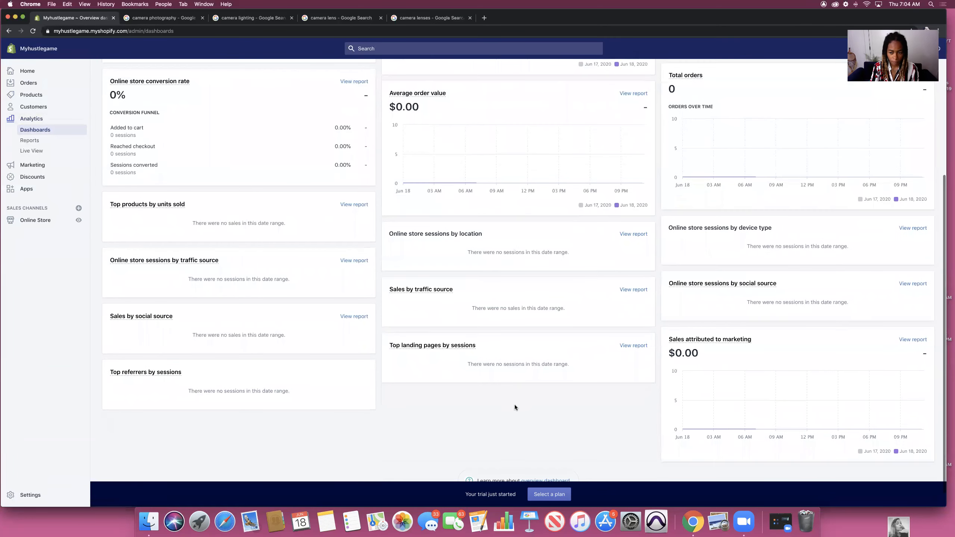
scroll(680, 322, "up", 2)
left_click(29, 139)
Step: Scroll through the zeroed report groups, then switch to Live View
scroll(660, 199, "down", 5)
scroll(512, 287, "down", 5)
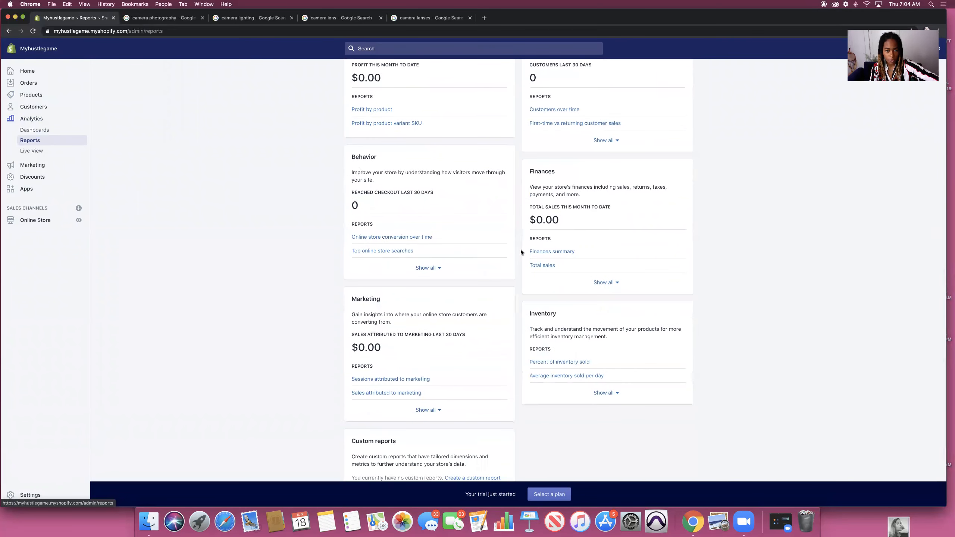
scroll(554, 334, "up", 2)
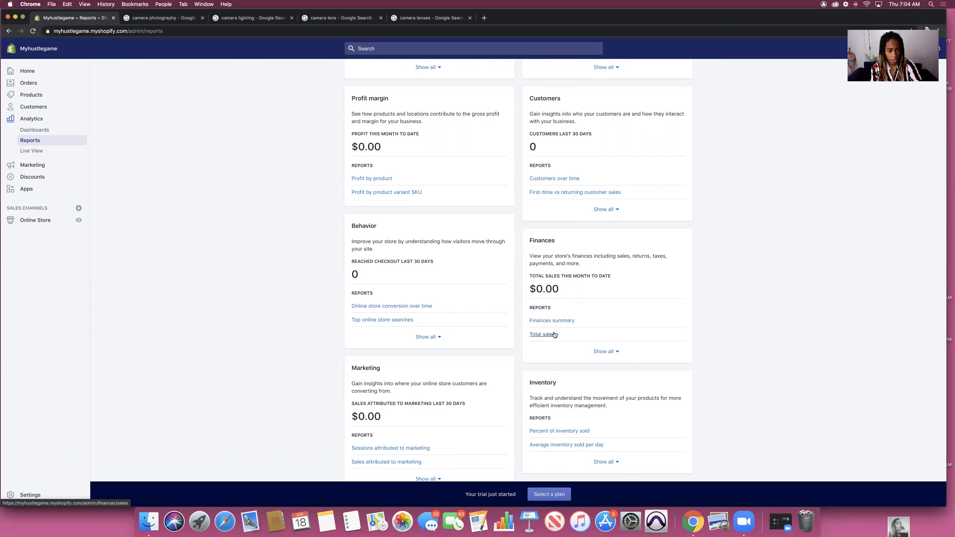
scroll(617, 252, "up", 3)
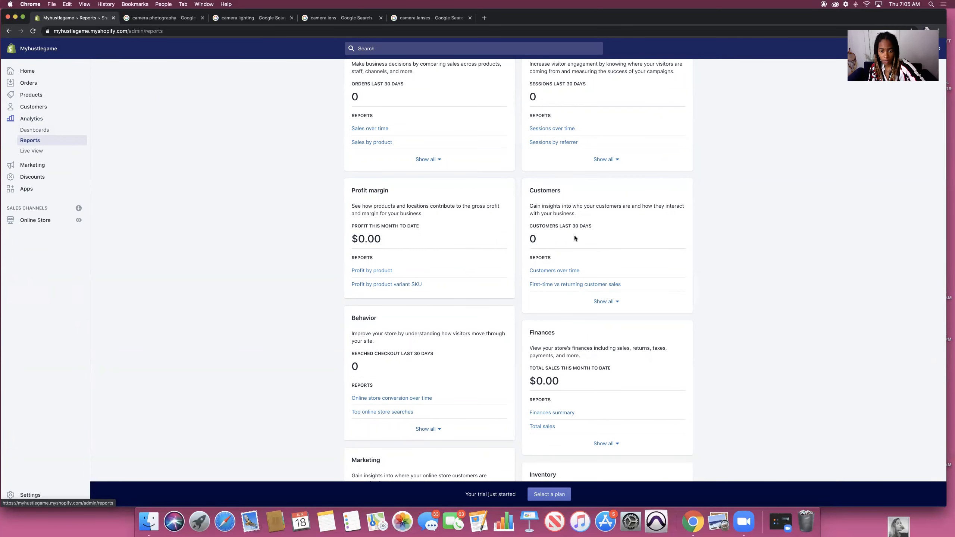
scroll(571, 225, "up", 2)
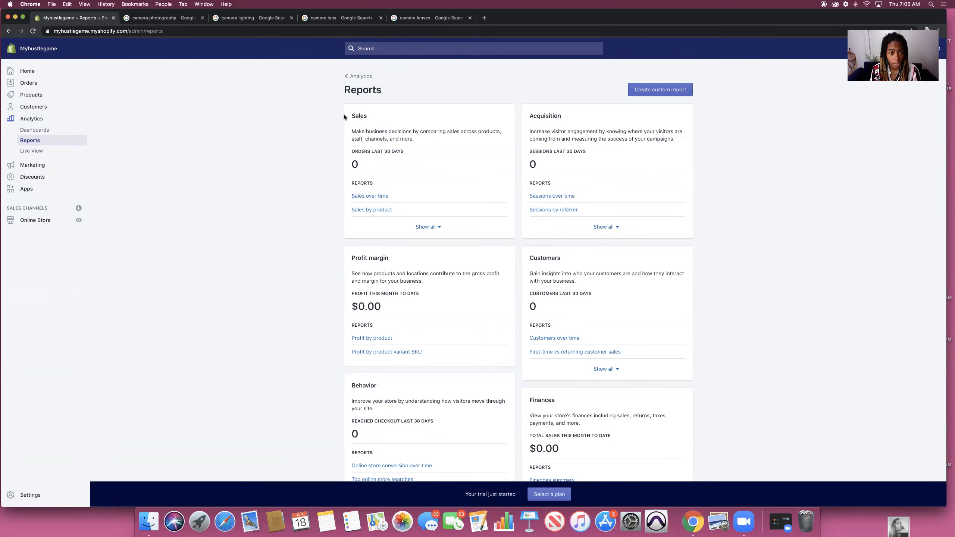
left_click(32, 150)
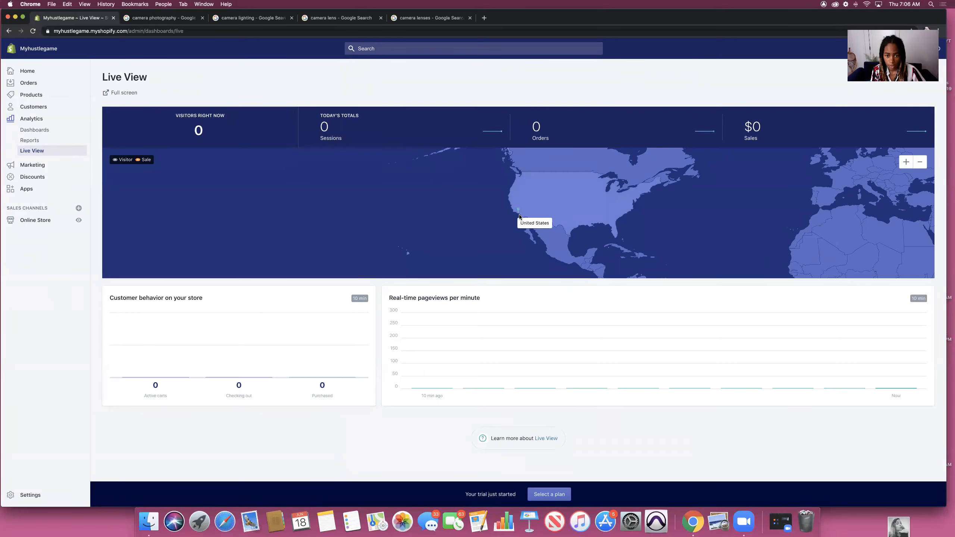
mouse_move(522, 212)
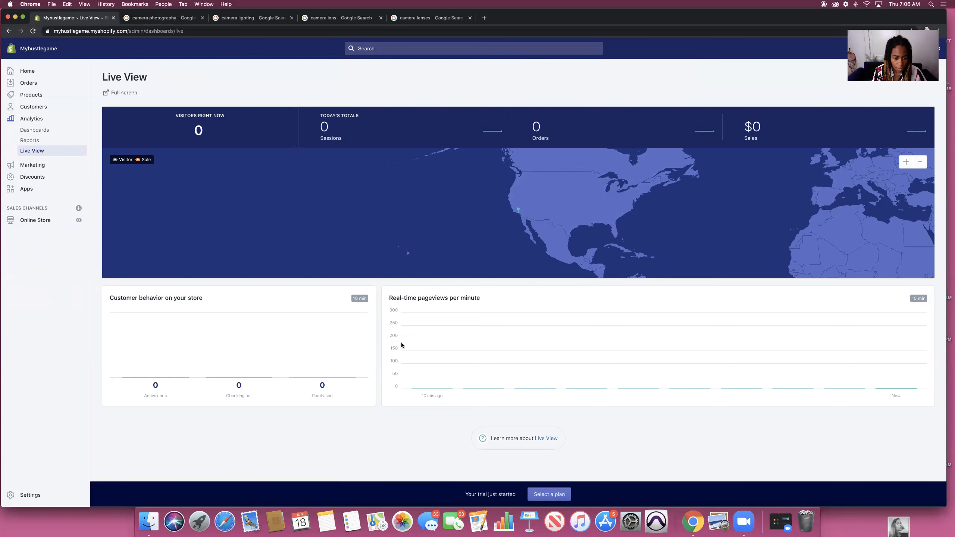
scroll(390, 345, "down", 1)
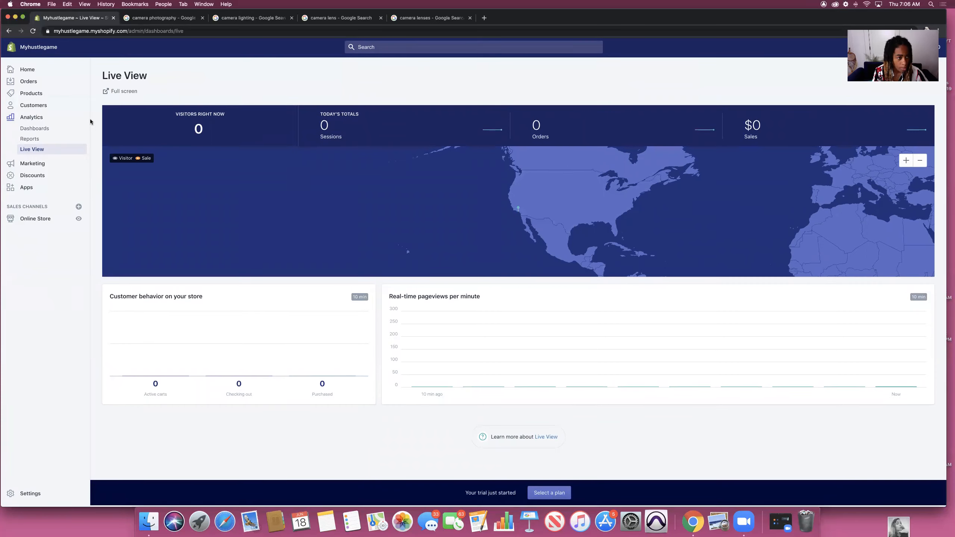
left_click(33, 165)
left_click(124, 113)
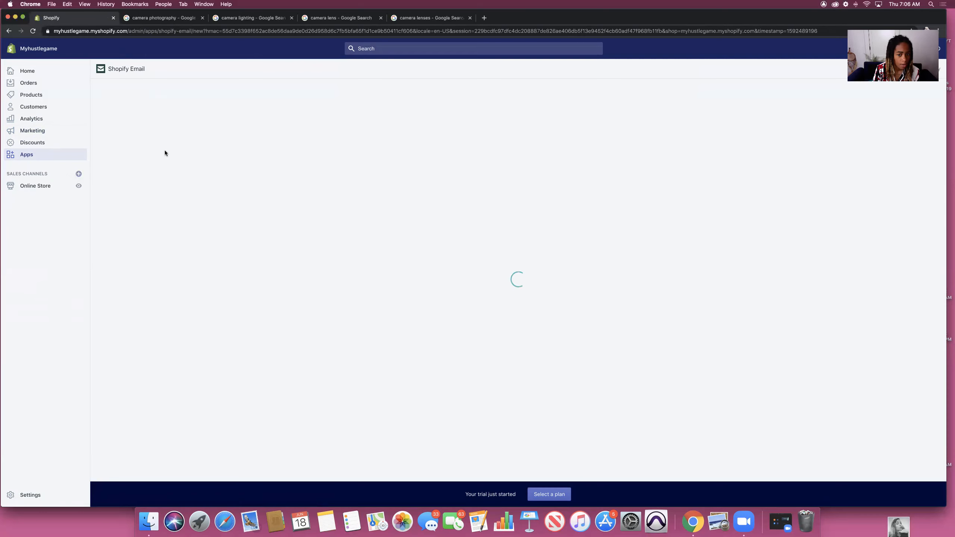
Step: Wait for the Shopify Email 'Choose a starting point' template gallery to load
mouse_move(465, 280)
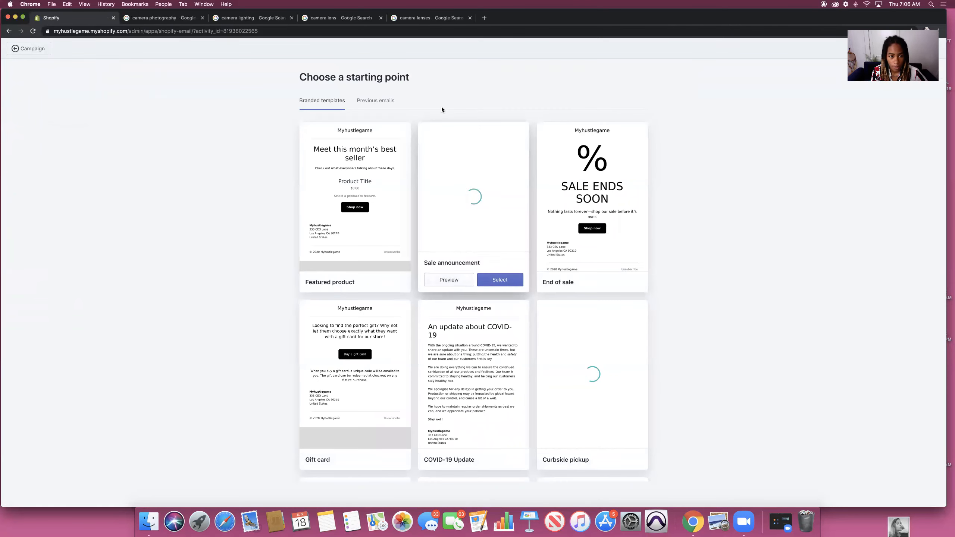
Step: Use the Father's day template with subject 'Hey! Have you bought your Father a Camera Yet? 👀'
scroll(474, 301, "down", 6)
left_click(495, 390)
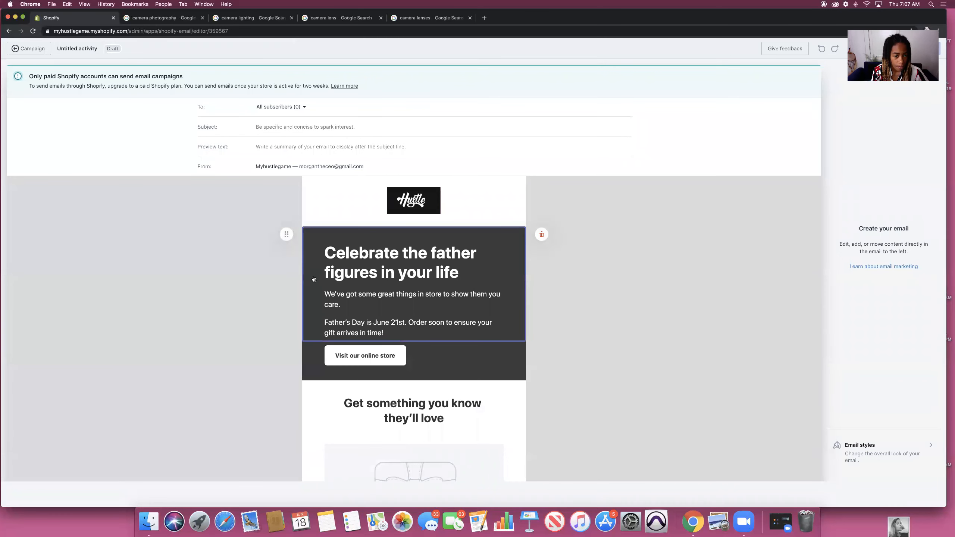
left_click(277, 127)
type("Hey! Have you bought your Fat")
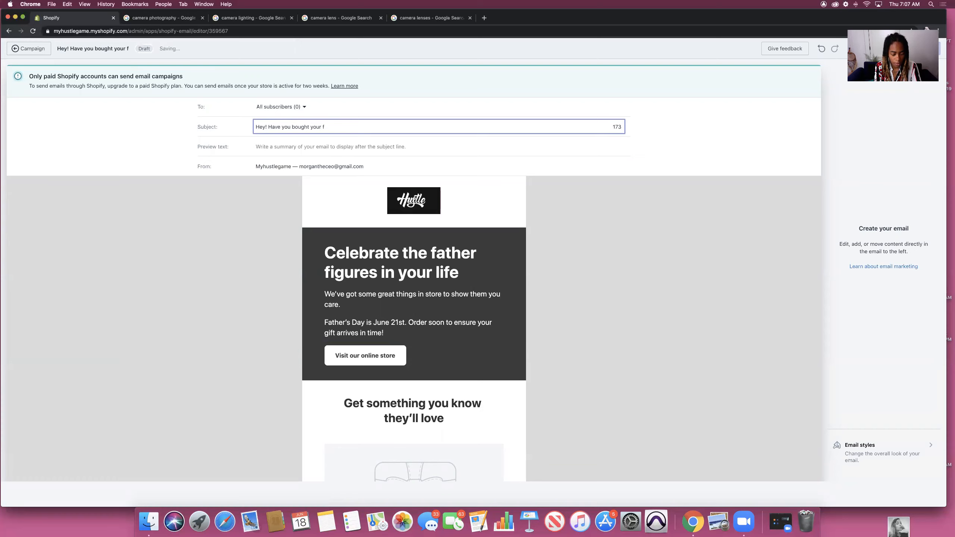
type("her a ")
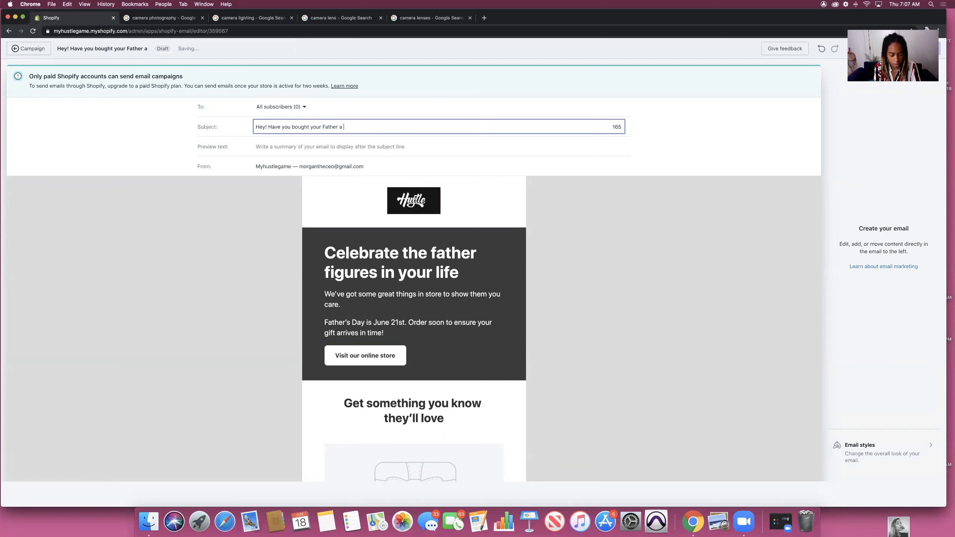
type("Camera Y")
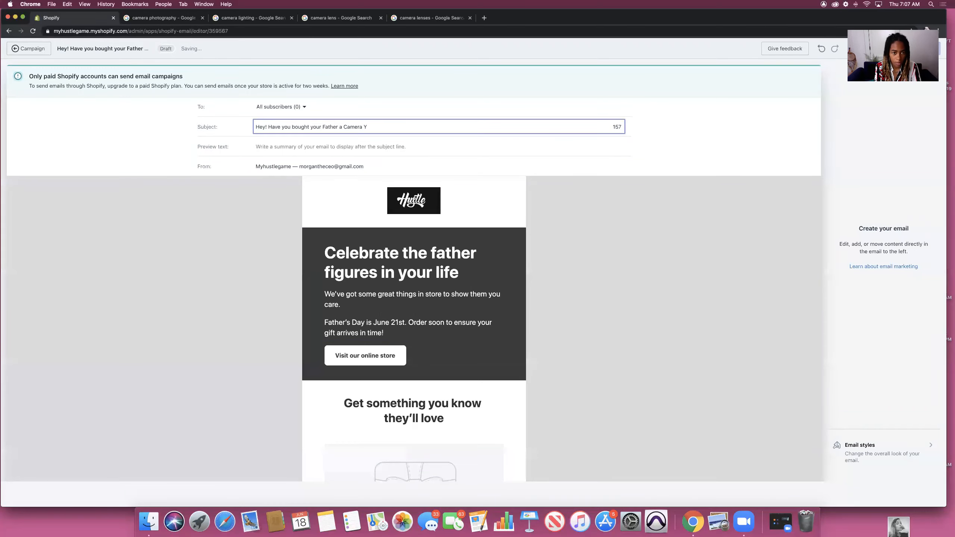
type("et? 👀")
Step: Add the preview text 'If not, what you waiting fo, huh?????' and check the recipient customer groups
left_click(270, 149)
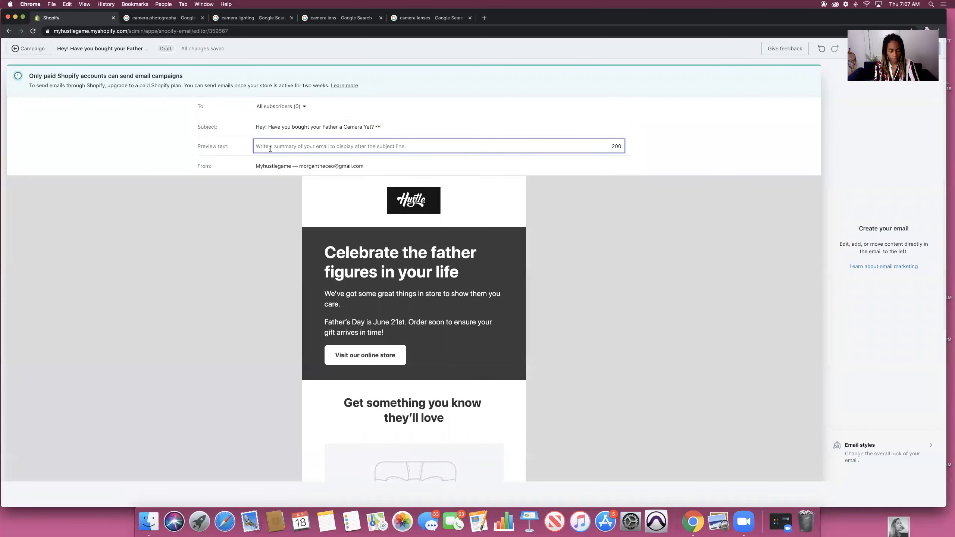
type("I")
key("BackSpace")
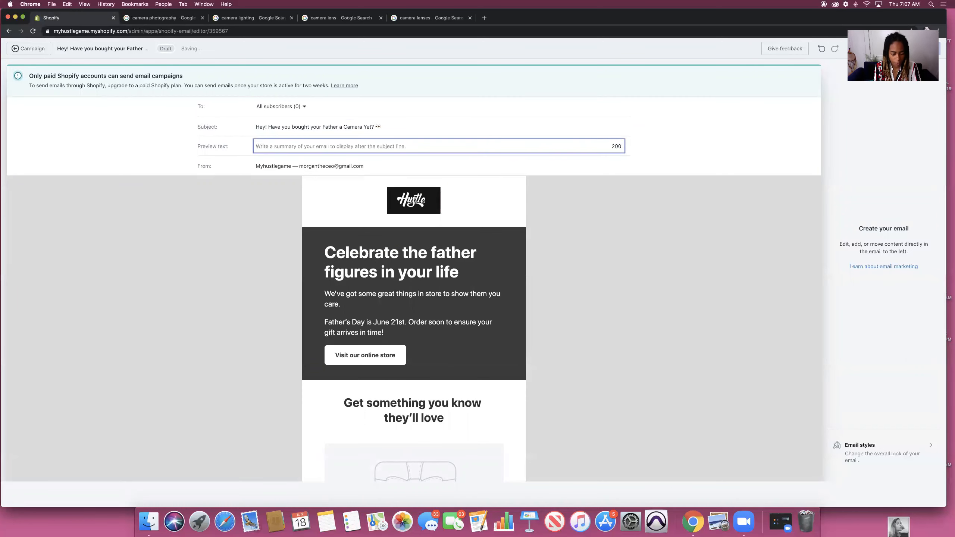
type("If not, what you waiting fo, hu")
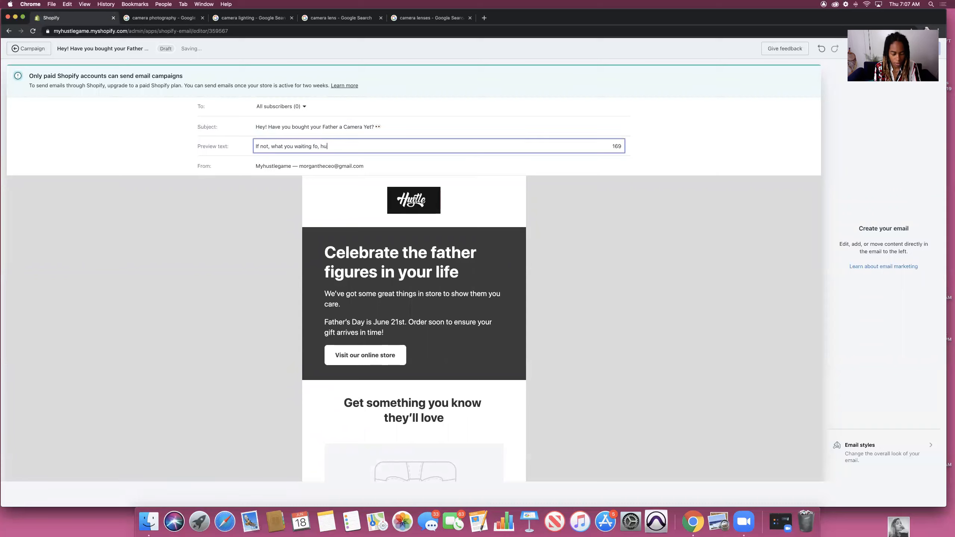
type("h?????")
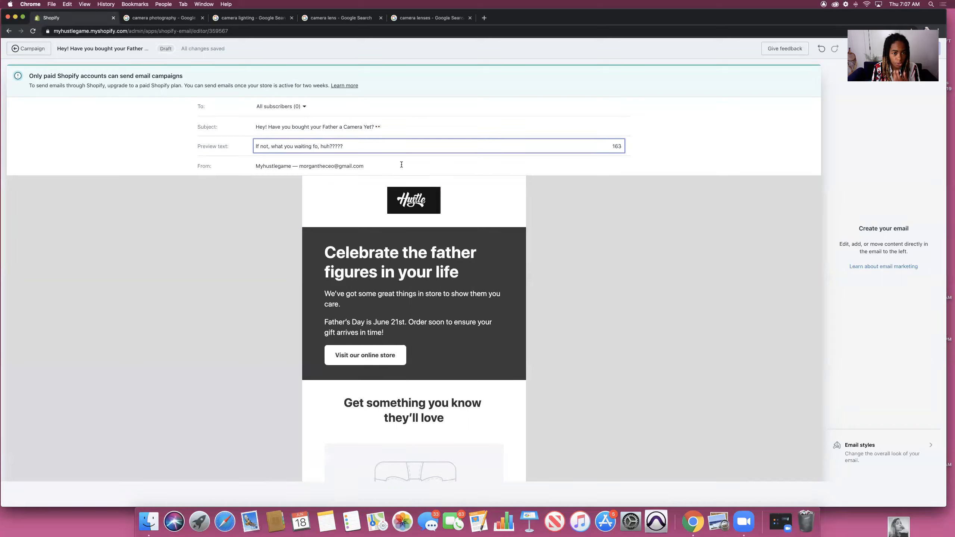
left_click(280, 106)
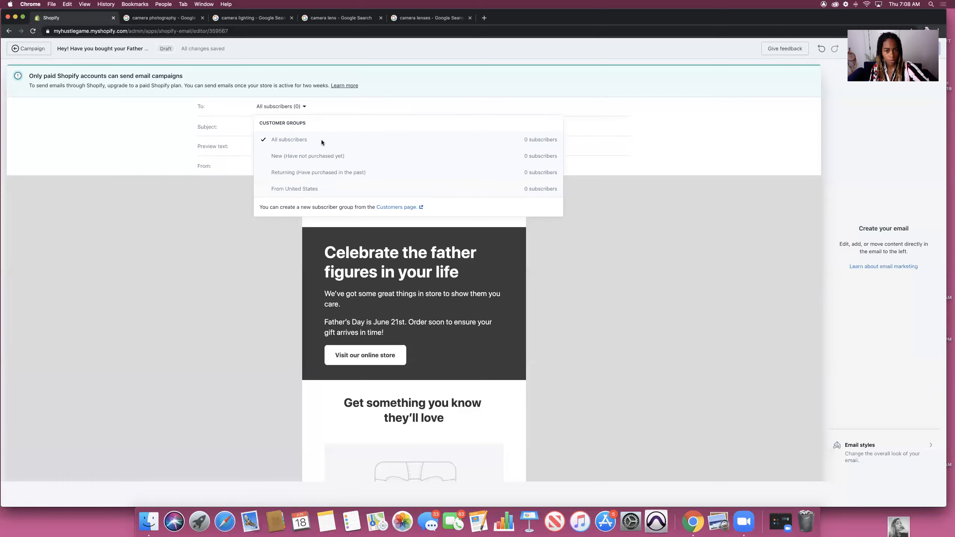
Step: Open Email styles to view the content and template background colour settings
left_click(233, 225)
scroll(413, 240, "down", 1)
Step: Start reworking the headline by removing 'Celebrate' and 'the' and capitalizing Father
left_click(418, 225)
left_click(396, 230)
key("BackSpace")
key("BackSpace")
key("BackSpace")
key("BackSpace")
key("BackSpace")
key("BackSpace")
key("BackSpace")
key("BackSpace")
key("BackSpace")
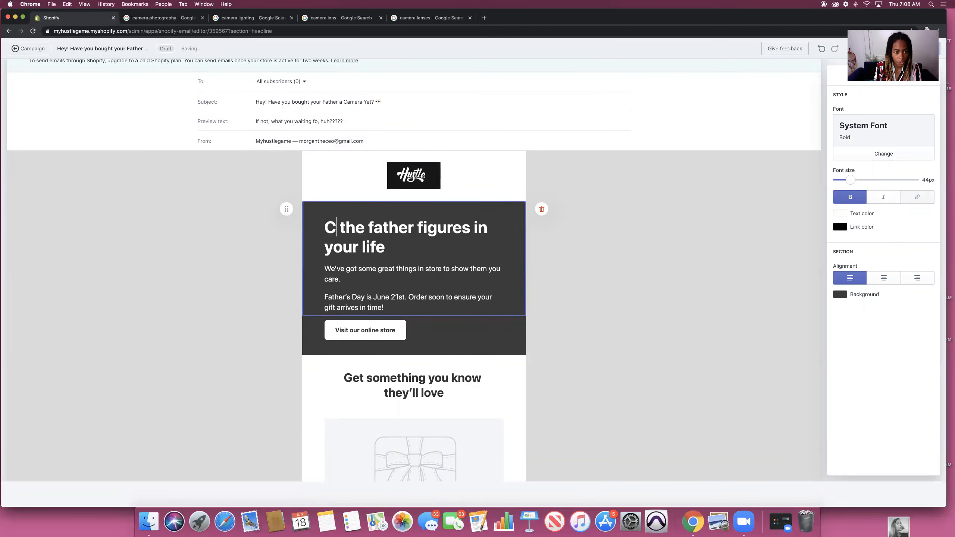
left_click(357, 227)
key("Left")
key("BackSpace")
key("BackSpace")
key("BackSpace")
type("Who's Your")
key("Right")
key("Right")
key("BackSpace")
key("BackSpace")
key("BackSpace")
key("BackSpace")
key("BackSpace")
key("BackSpace")
key("BackSpace")
key("BackSpace")
key("BackSpace")
key("BackSpace")
key("BackSpace")
key("BackSpace")
key("BackSpace")
key("BackSpace")
type("F")
key("Left")
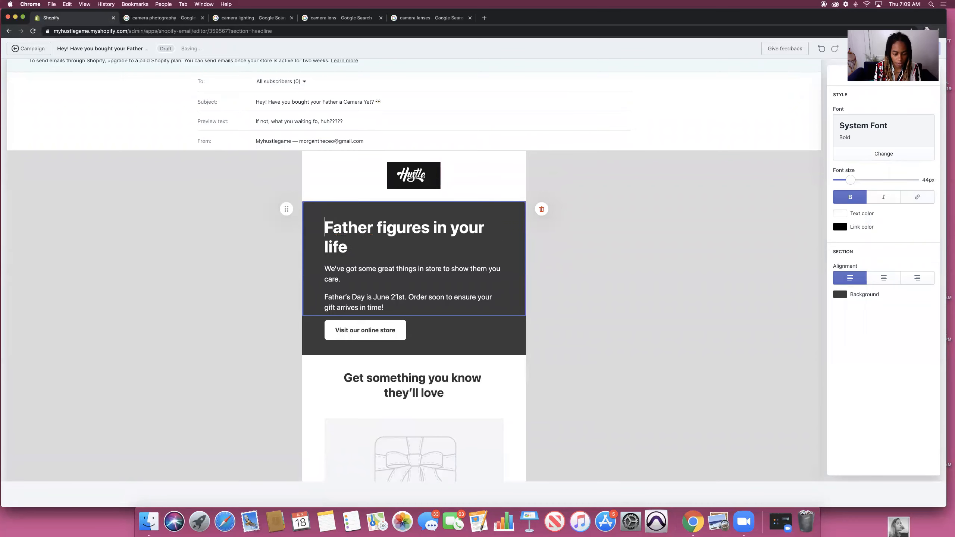
Step: Change the headline opening to 'They're a Great Father'
type("You're")
key("BackSpace")
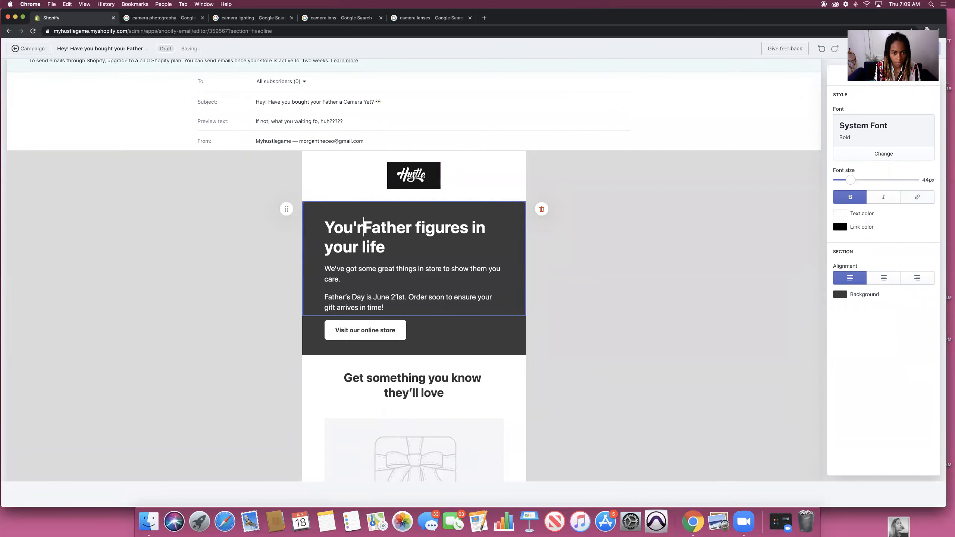
key("BackSpace")
key("BackSpace")
key("BackSpace")
key("BackSpace")
key("BackSpace")
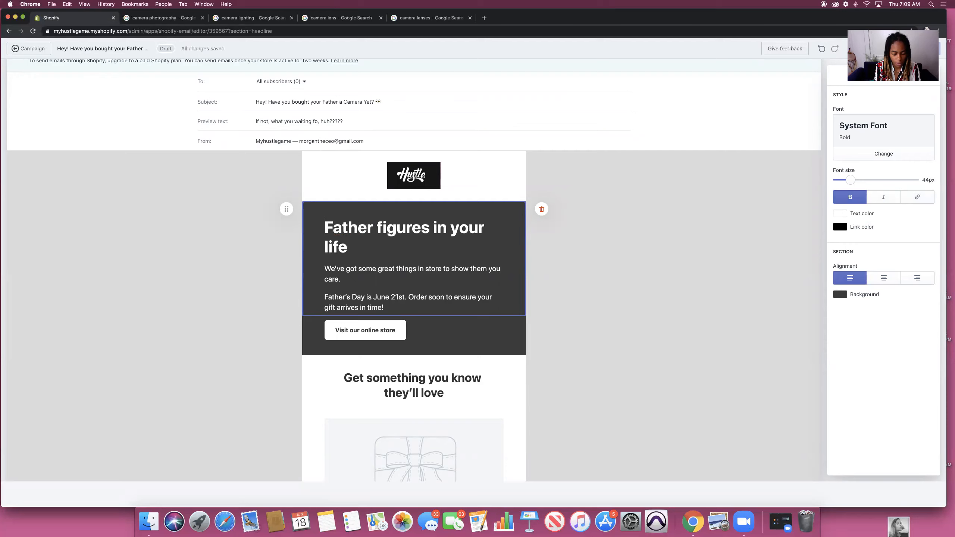
type("He's a ")
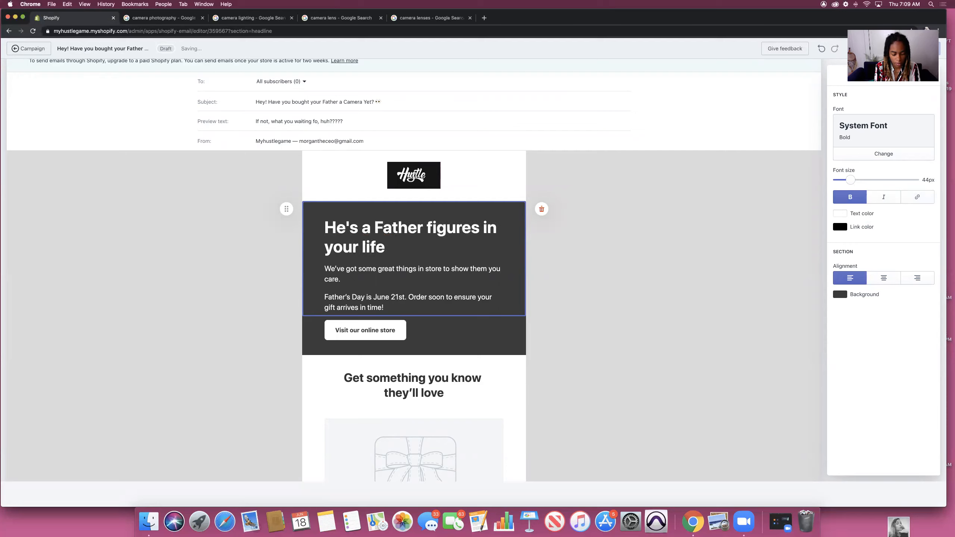
type("Great")
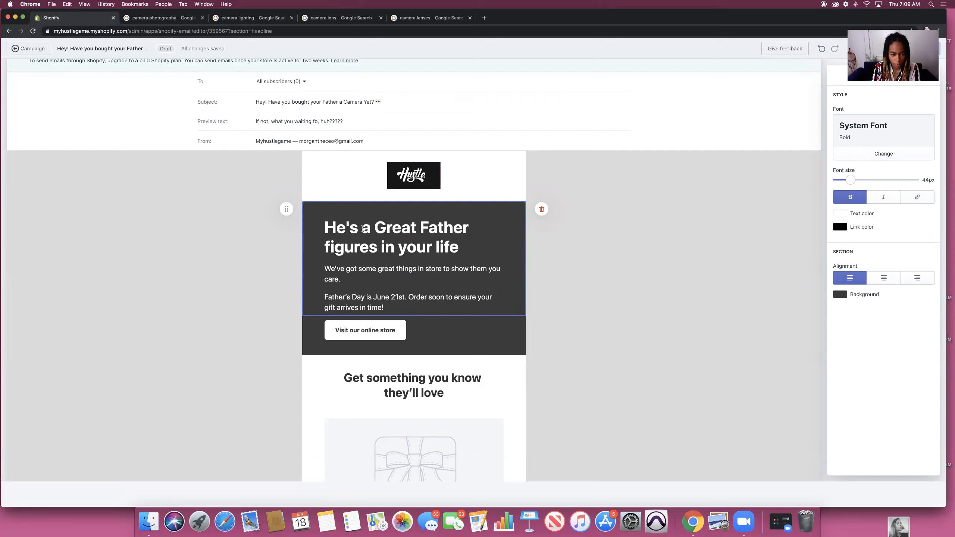
left_click_drag(371, 227, 324, 225)
key("BackSpace")
type("They're a")
Step: Rewrite the headline ending as 'Figure! So Let's Celebrate Them!'
left_click_drag(385, 247, 426, 228)
type("Figures! S")
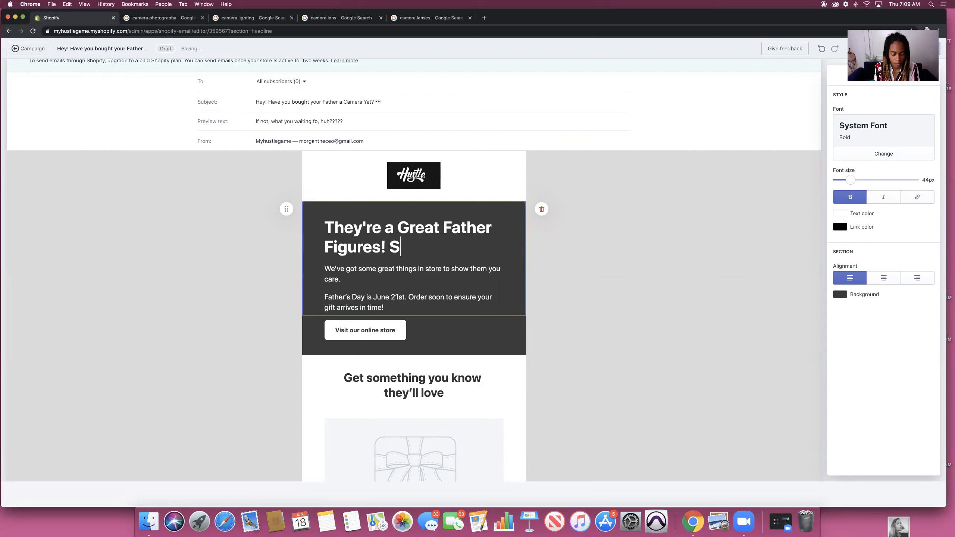
type("o Celebr")
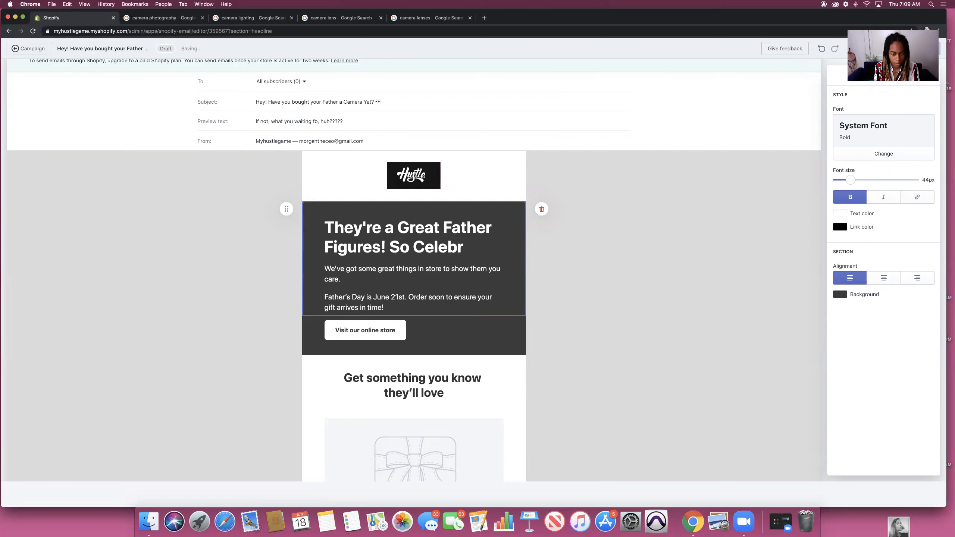
type("ate Them!")
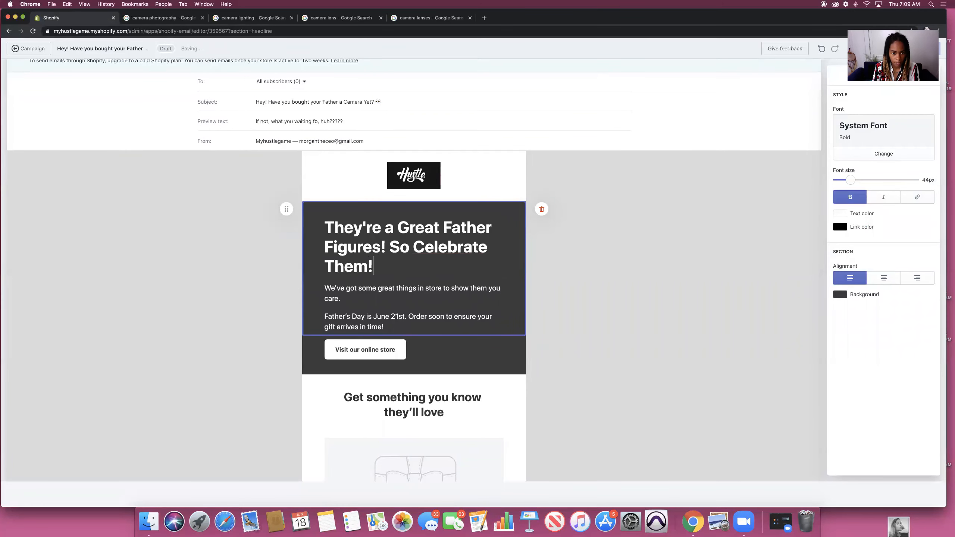
key("Up")
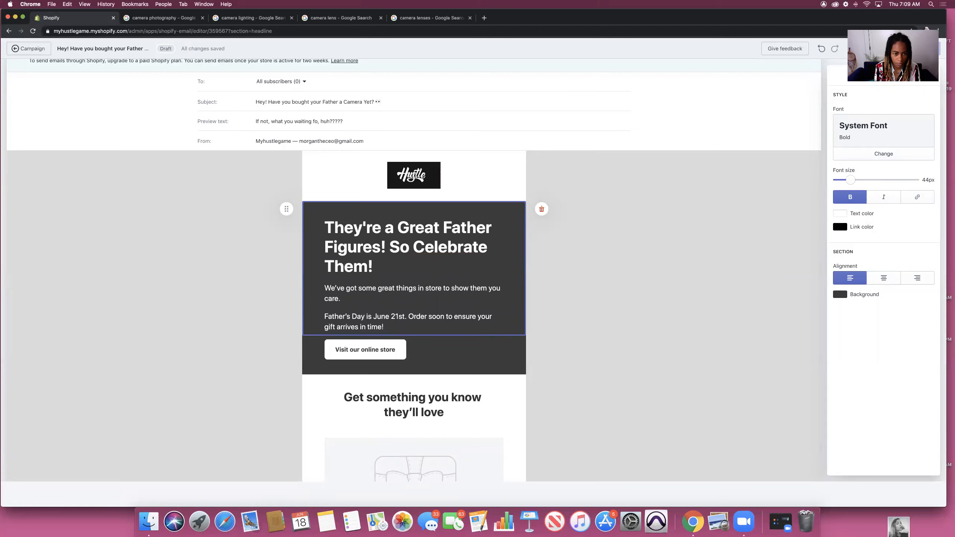
key("Delete")
key("Right")
key("Right")
key("Right")
key("Right")
key("Right")
type("Let's")
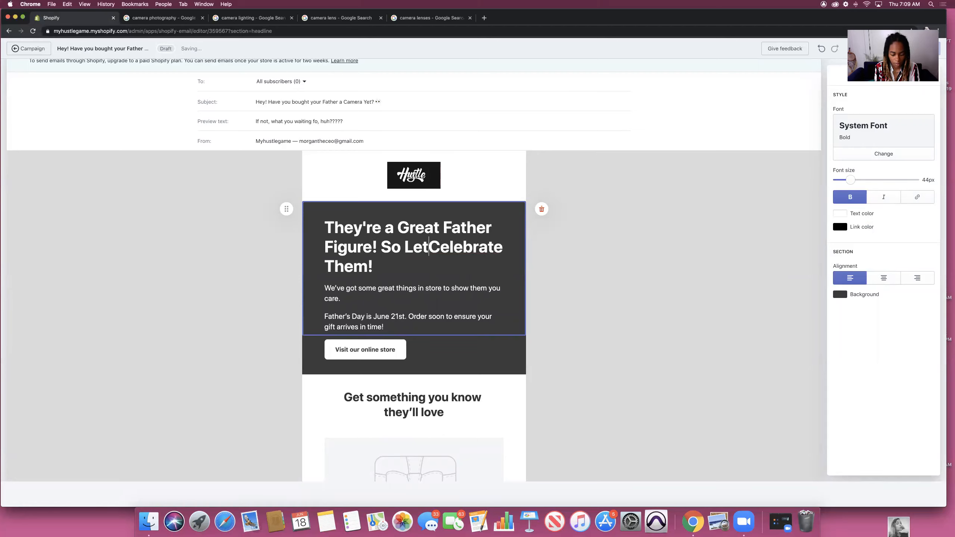
Step: Drop 'Them', end the first line with 'Figure.' and move 'So Let's Celebrate!' to its own line
left_click(447, 266)
key("BackSpace")
key("BackSpace")
key("BackSpace")
key("BackSpace")
key("BackSpace")
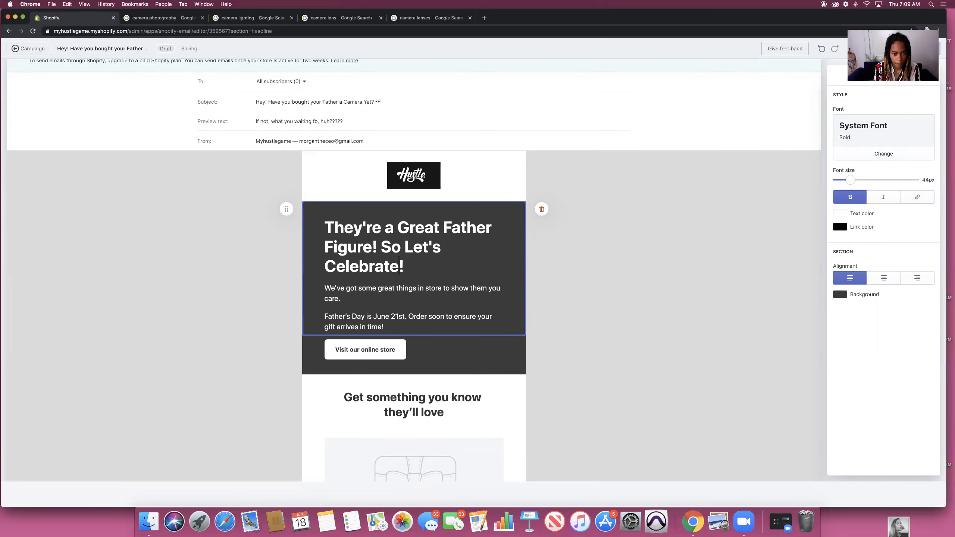
left_click(381, 248)
key("Return")
left_click(381, 248)
key("BackSpace")
key("BackSpace")
type(".")
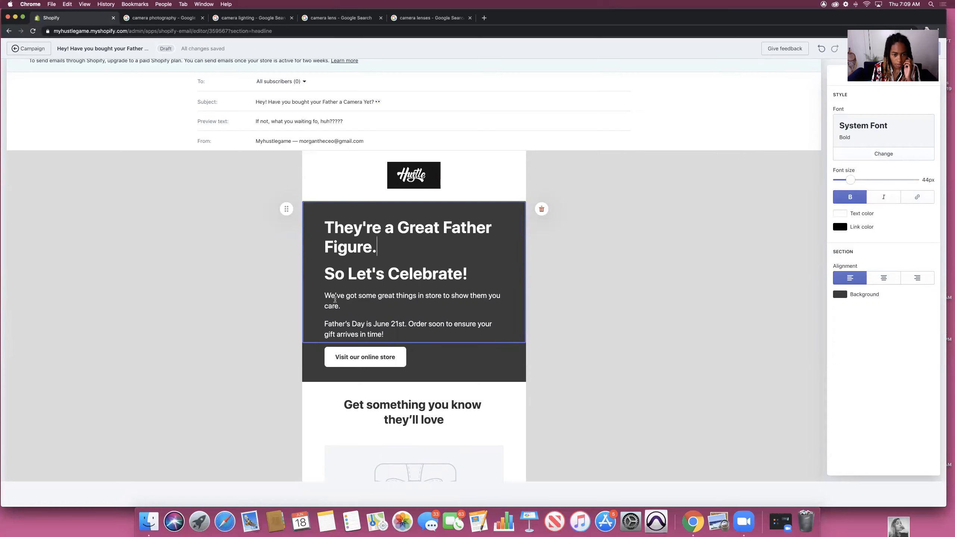
Step: Replace the paragraph ending with 'new camera on our site that we think they will love.'
left_click(352, 303)
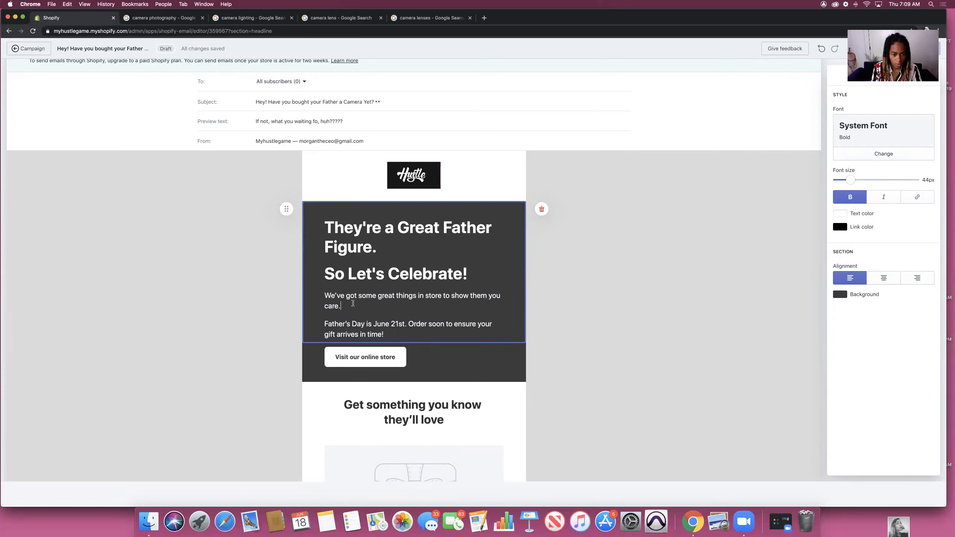
triple_click(352, 303)
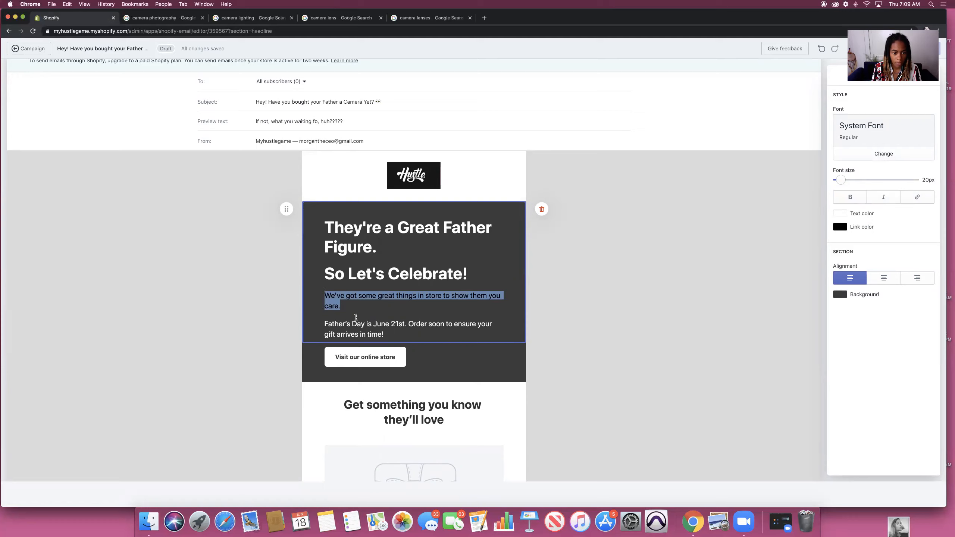
left_click(355, 317)
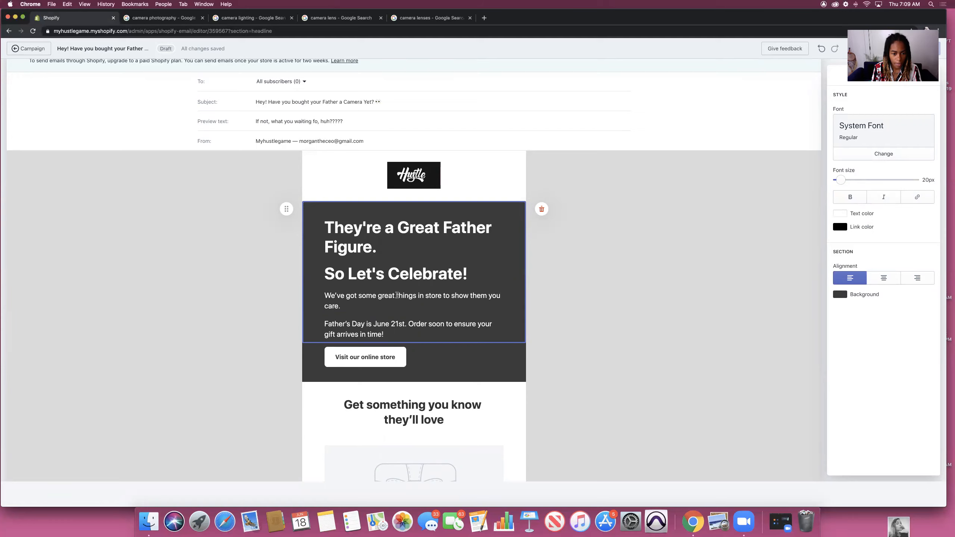
left_click_drag(376, 296, 416, 305)
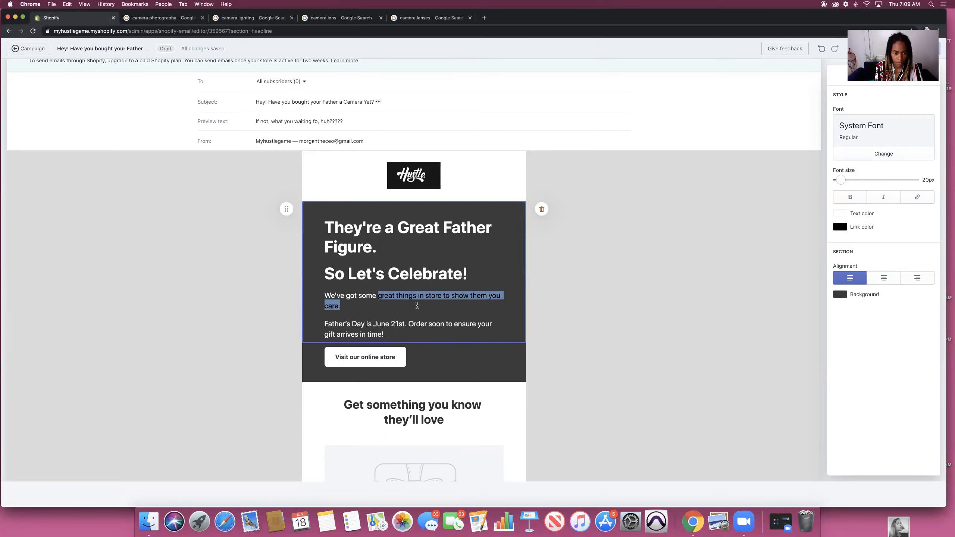
key("BackSpace")
type("new camera on our site")
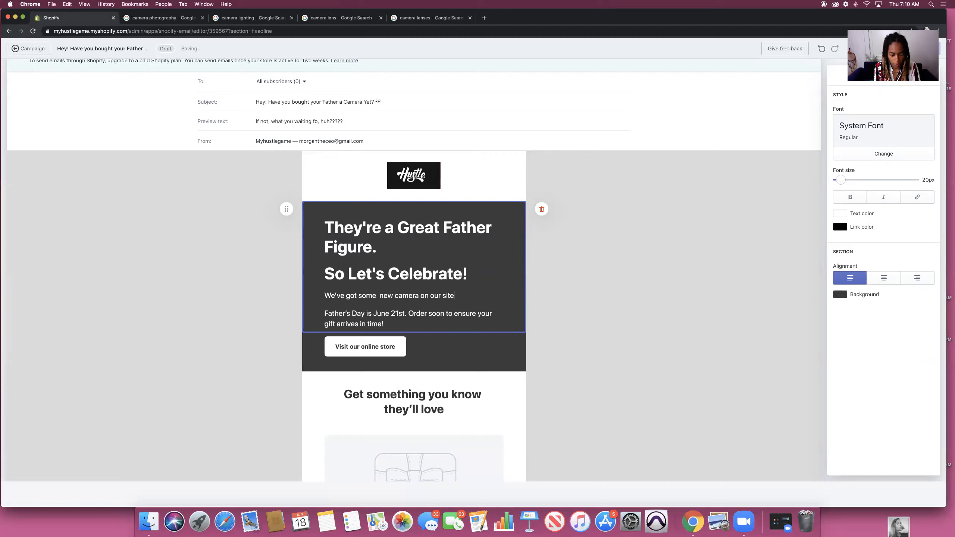
type(" that we think he will")
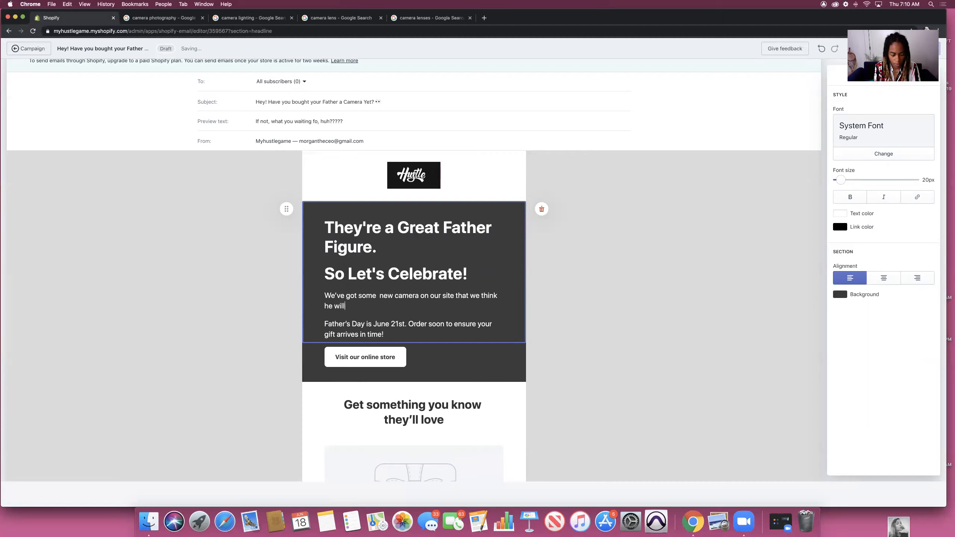
type(" love.")
left_click(333, 306)
type("t")
key("Right")
type("y")
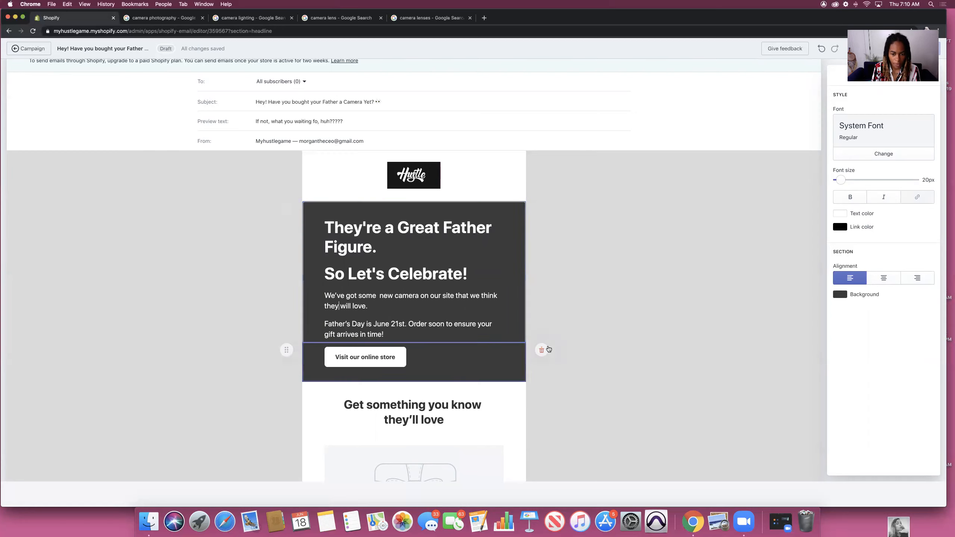
Step: Select the store link URL in the button's settings
left_click(362, 357)
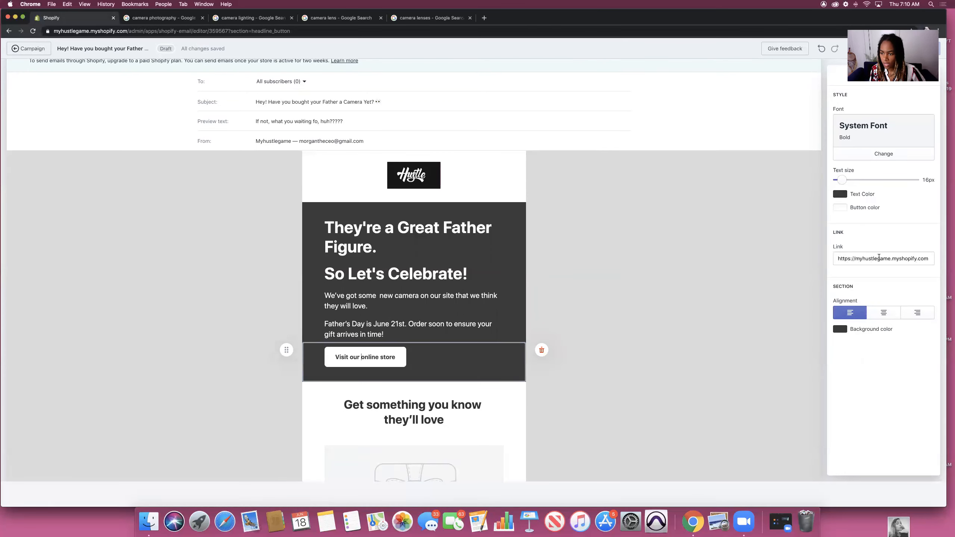
left_click(928, 259)
left_click_drag(838, 261, 835, 258)
key("super+c")
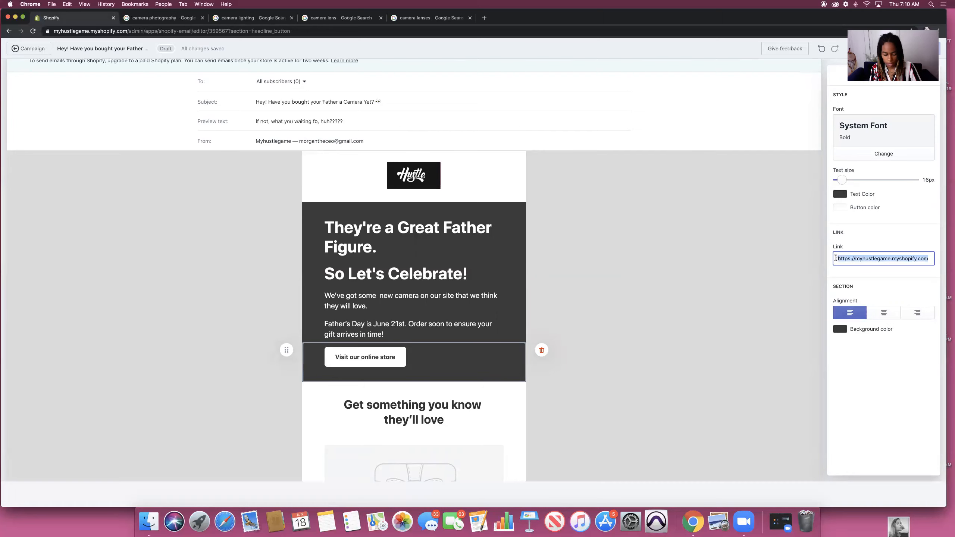
Step: Load the link in a new tab to view the Hustle storefront, then return to the email
left_click(484, 17)
key("super+v")
key("Return")
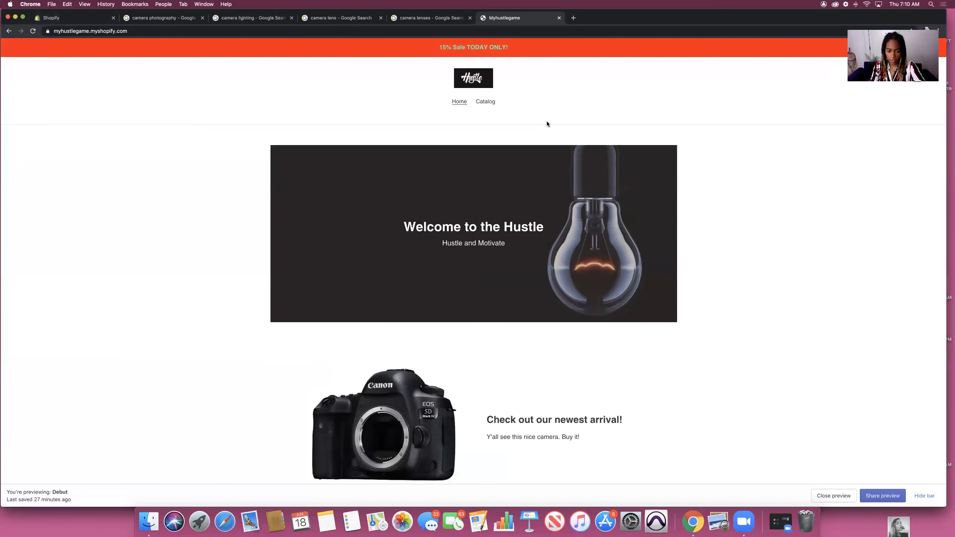
scroll(675, 196, "down", 10)
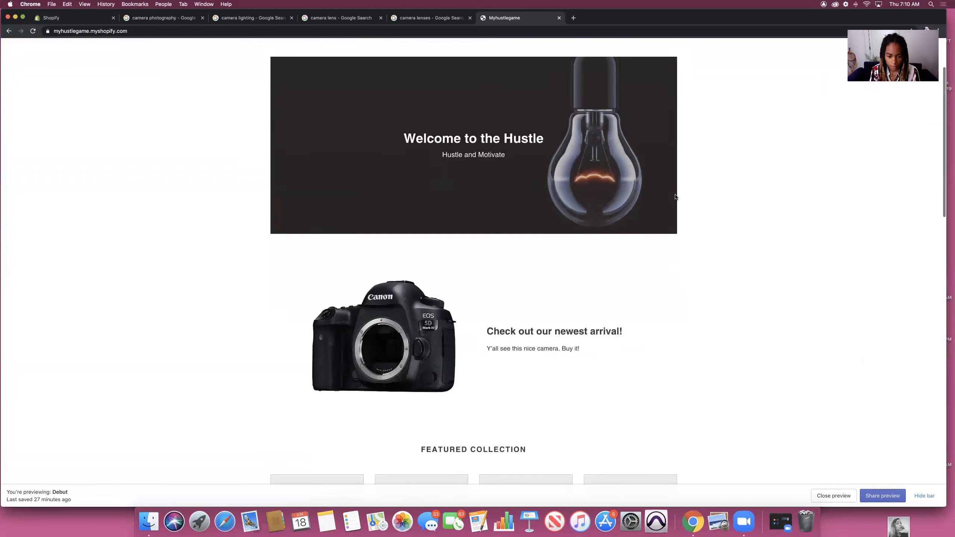
scroll(674, 196, "up", 10)
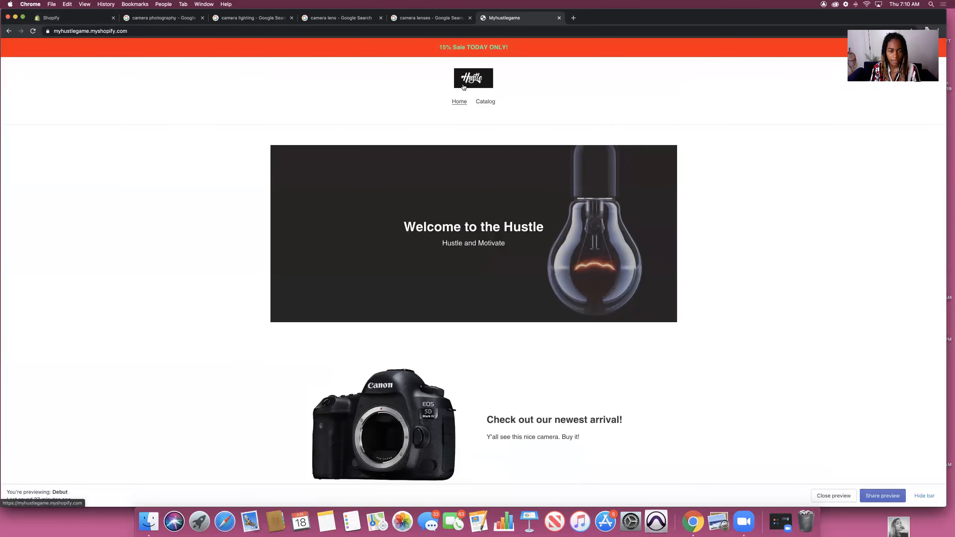
left_click(87, 21)
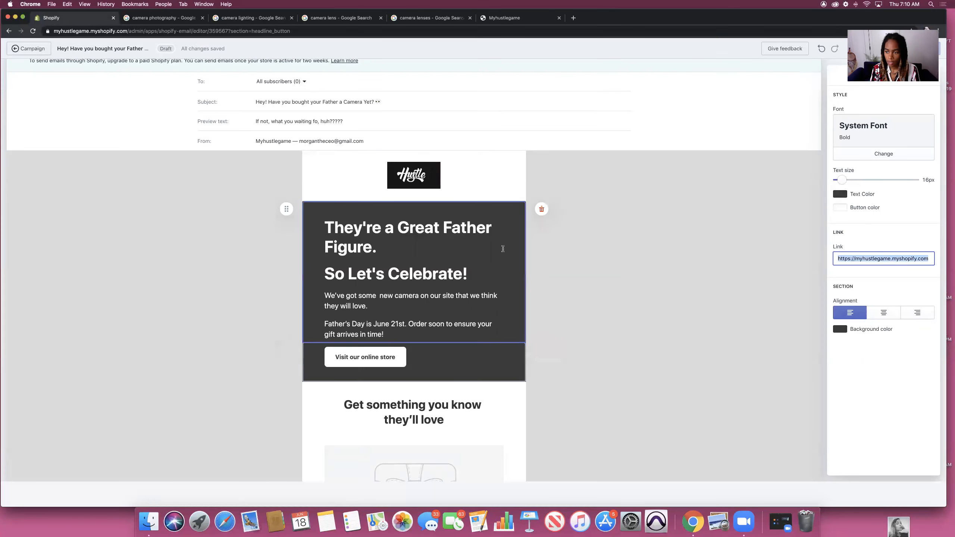
Step: Give the button 66px text, orange fill, white label and left alignment, on a #FFFFFF background
left_click_drag(841, 179, 898, 180)
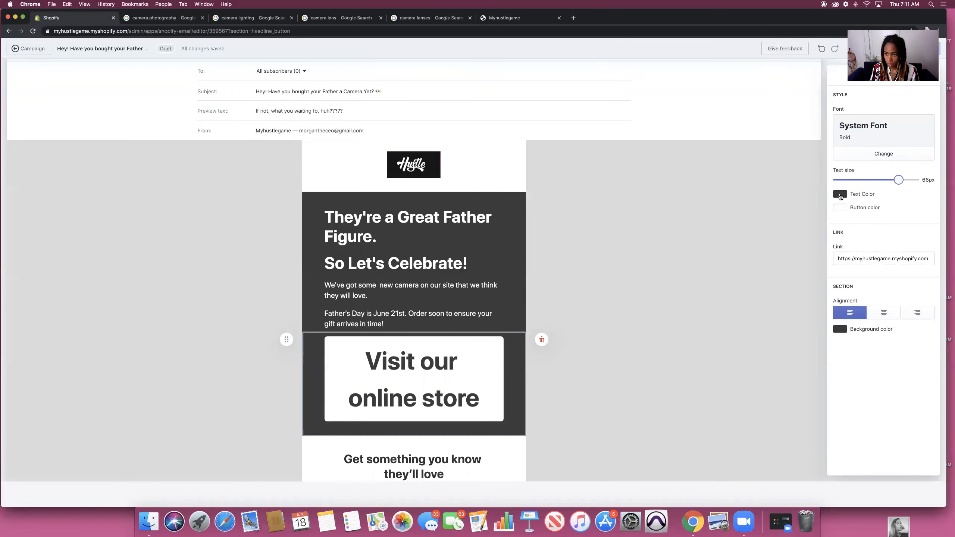
left_click(840, 209)
left_click(894, 216)
left_click(840, 194)
left_click(837, 203)
left_click(885, 315)
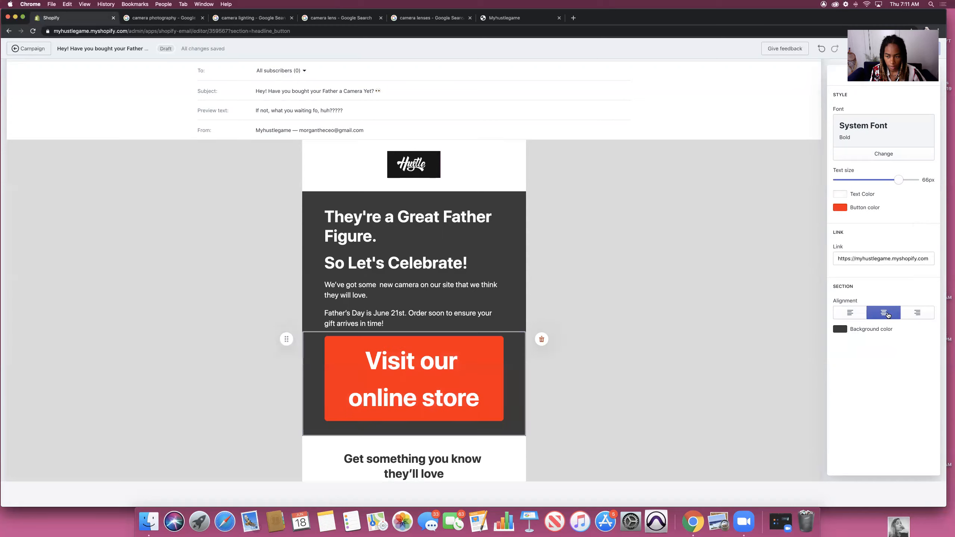
left_click(851, 317)
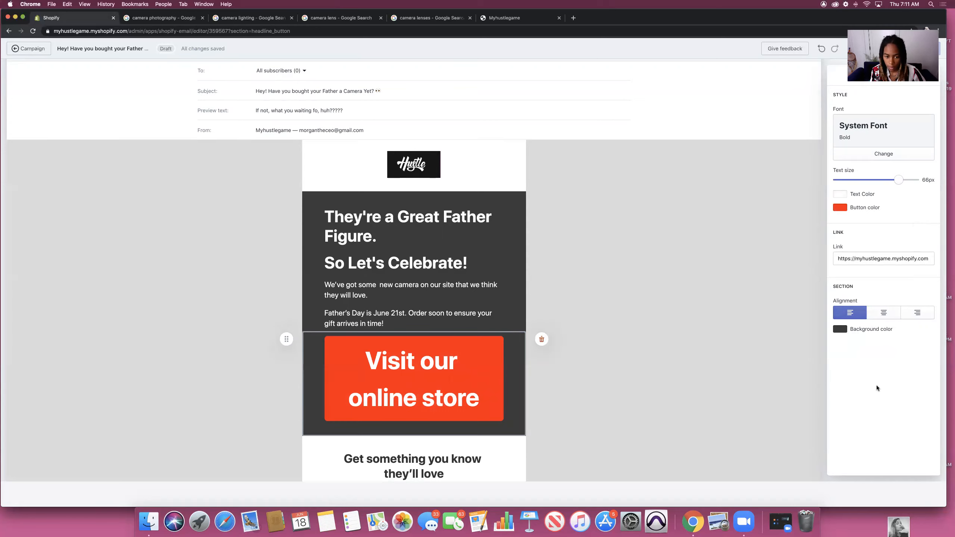
left_click(839, 329)
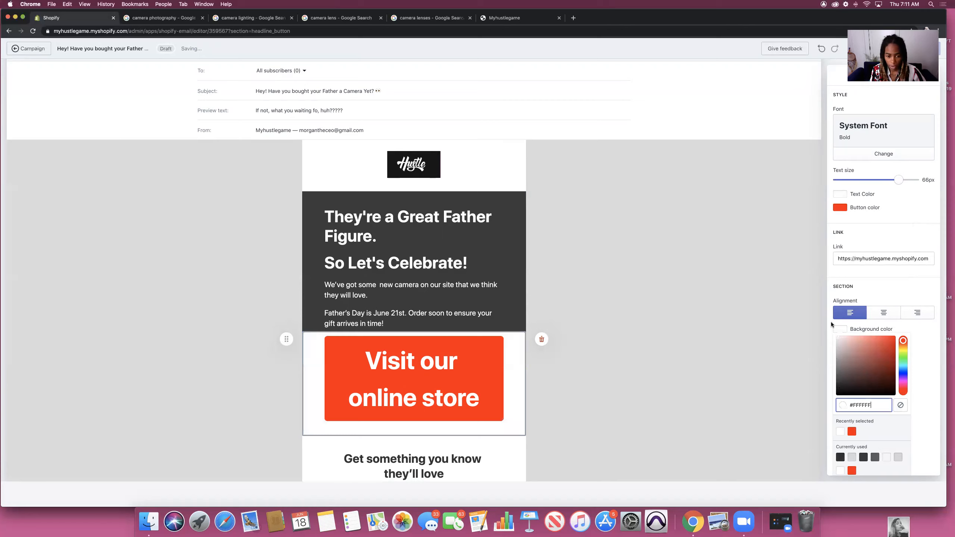
left_click(449, 211)
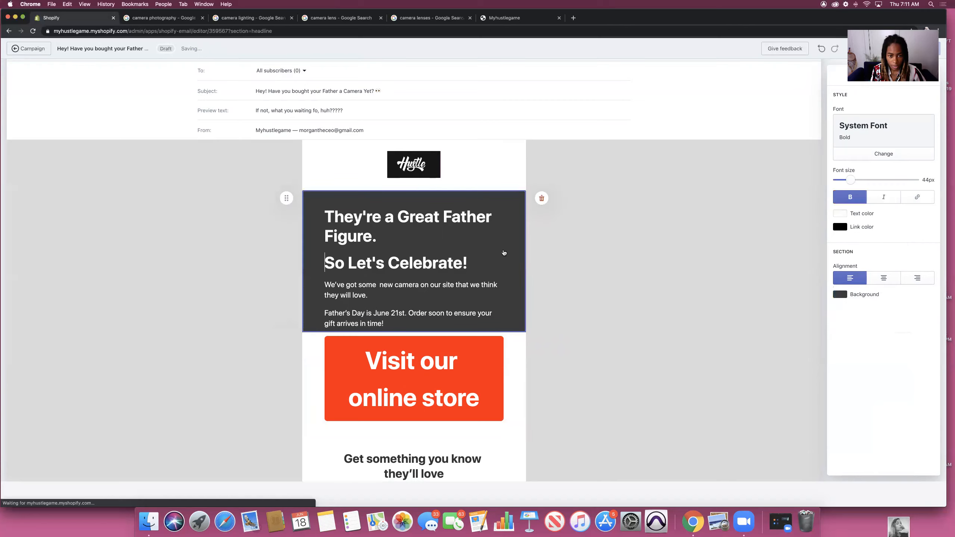
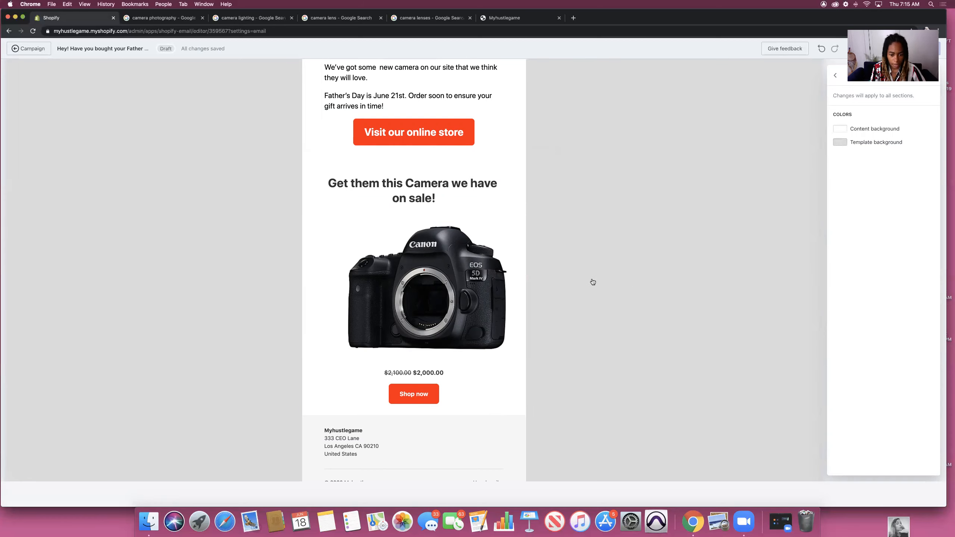
Step: Leave the Father's Day camera email editor and return to the Untitled Campaign page
scroll(588, 282, "up", 5)
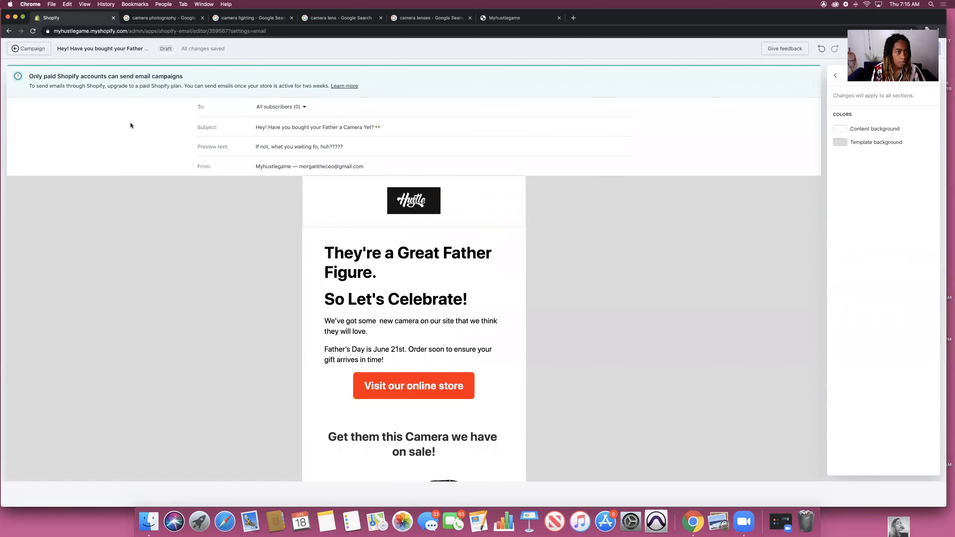
left_click_drag(721, 18, 698, 15)
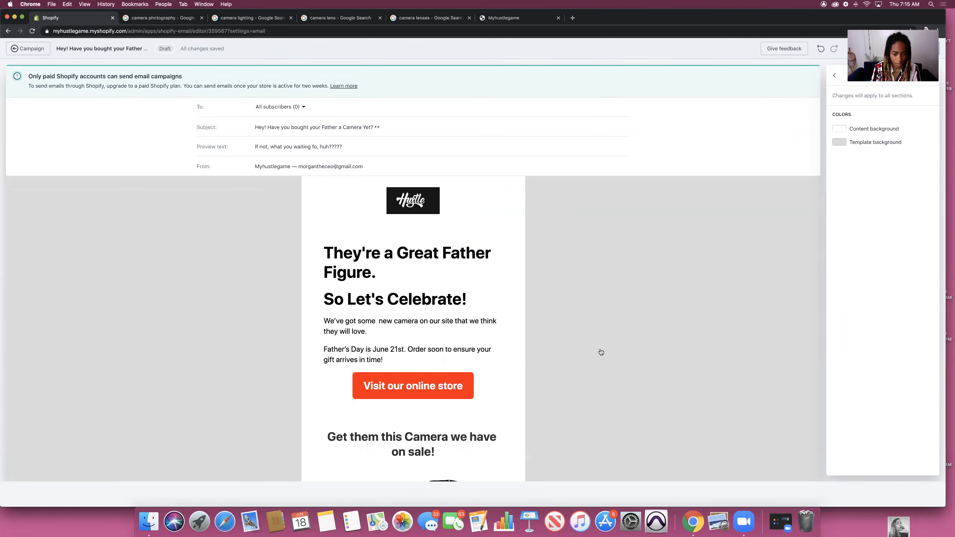
scroll(600, 355, "down", 7)
left_click(28, 48)
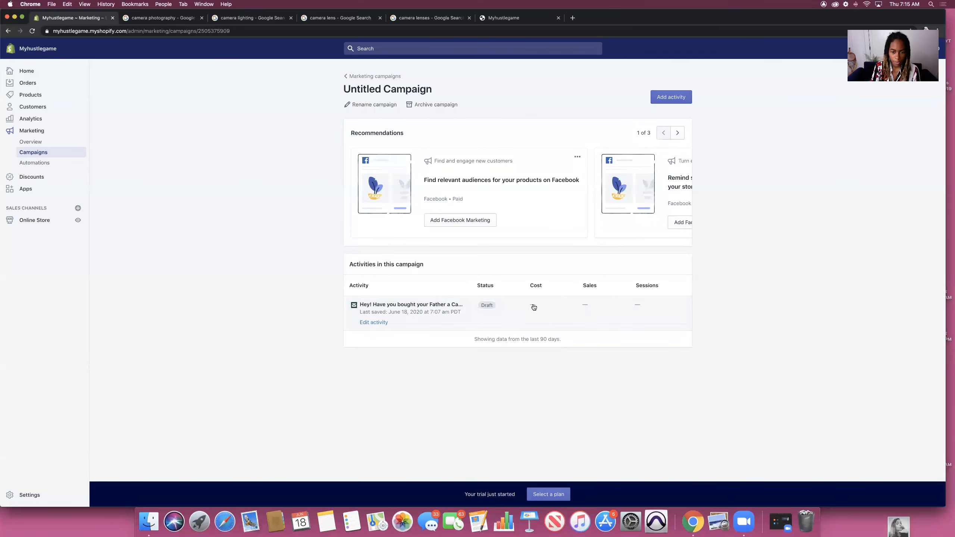
Step: Review the marketing campaigns list and overview, then go to the Automations page
left_click(367, 77)
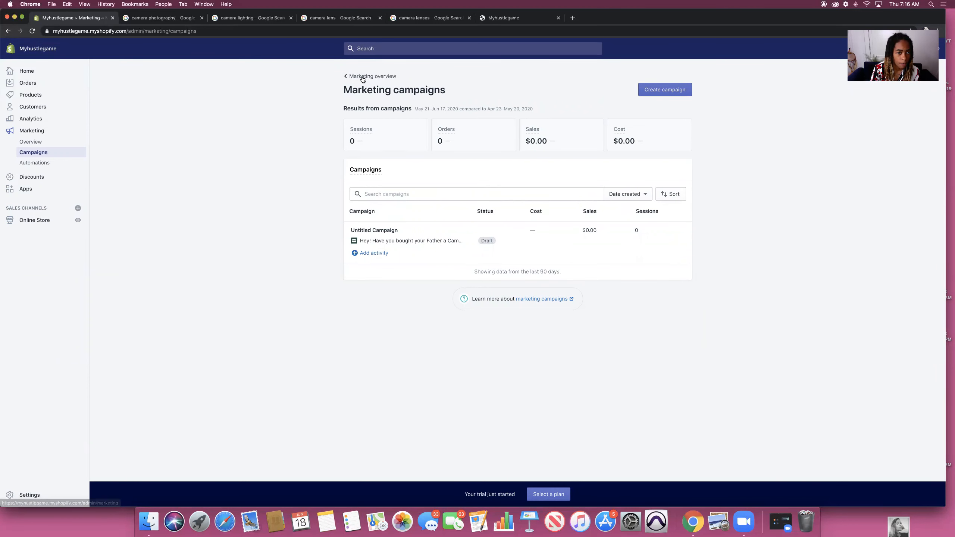
left_click(358, 75)
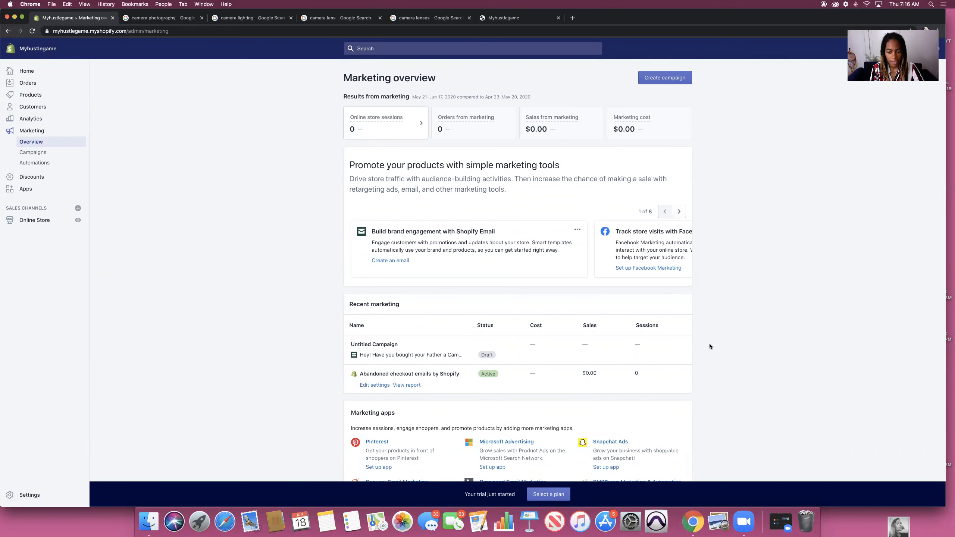
scroll(708, 343, "down", 3)
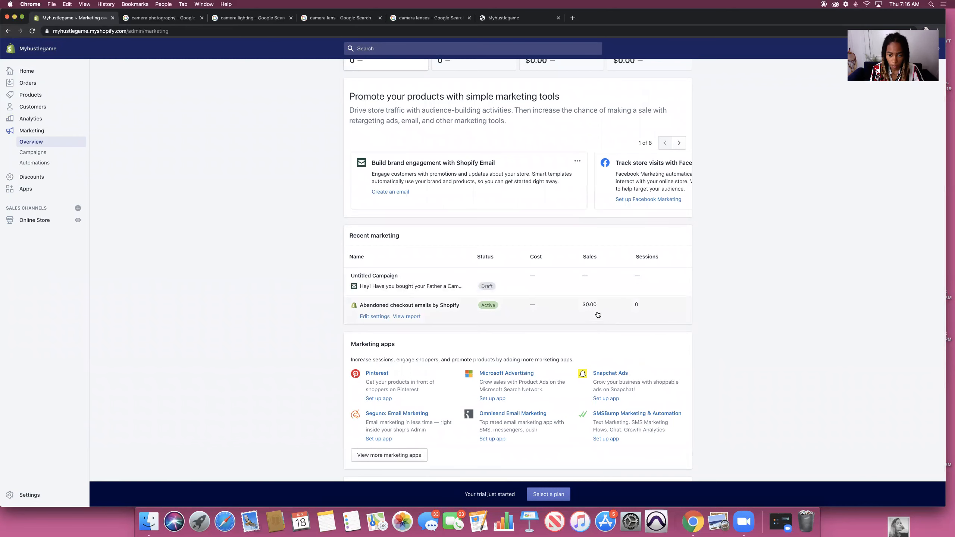
scroll(760, 292, "down", 3)
scroll(760, 291, "up", 6)
scroll(759, 288, "down", 5)
scroll(649, 247, "up", 3)
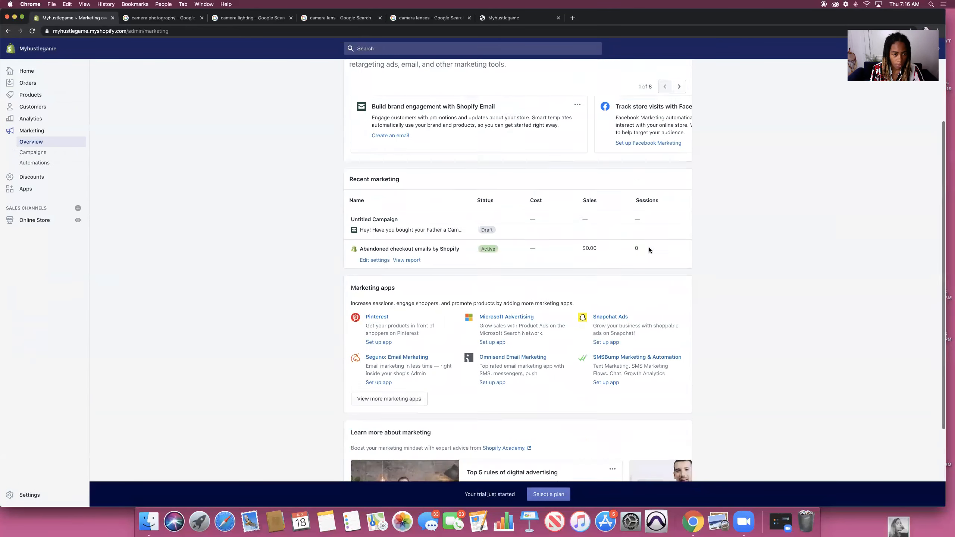
left_click(33, 152)
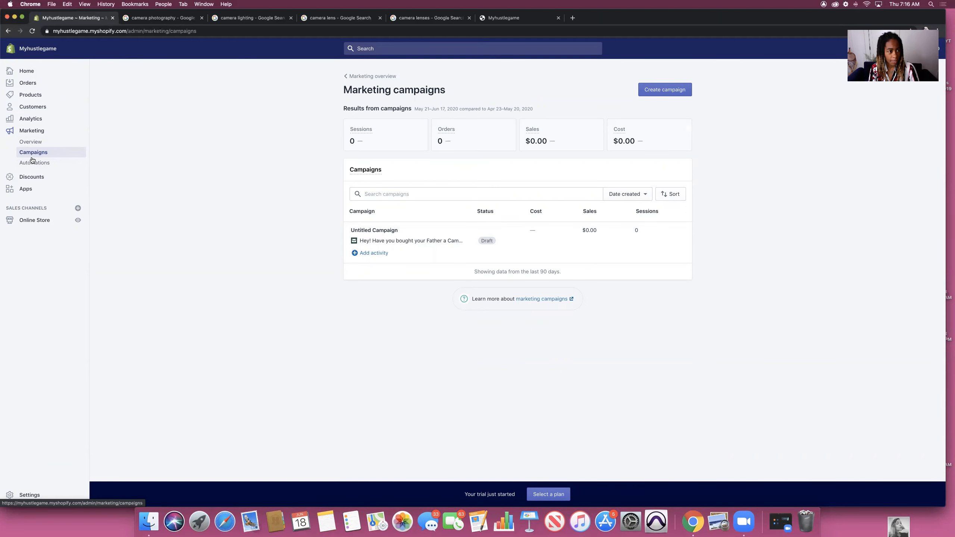
left_click(56, 163)
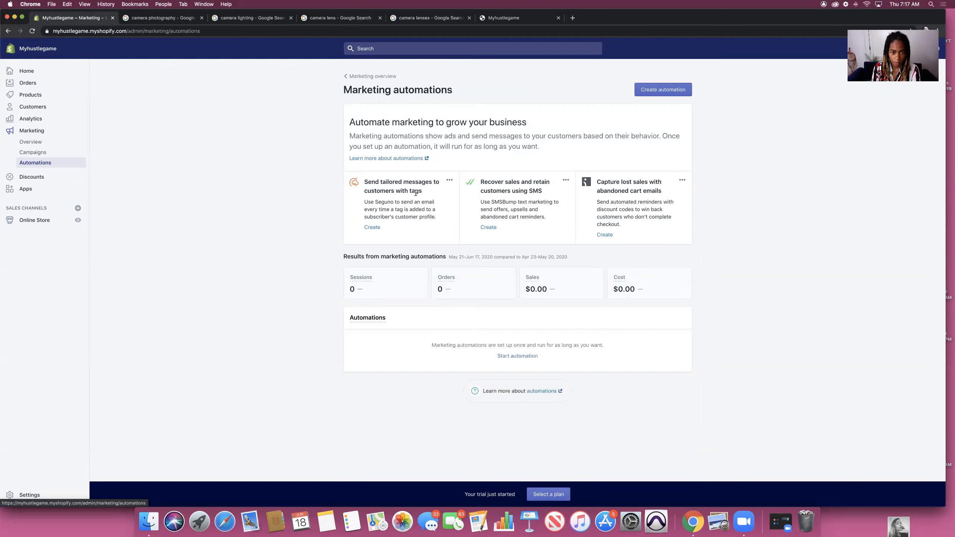
Step: Create a new discount code named BUYNOW and make it a Percentage discount
left_click(32, 177)
left_click(387, 253)
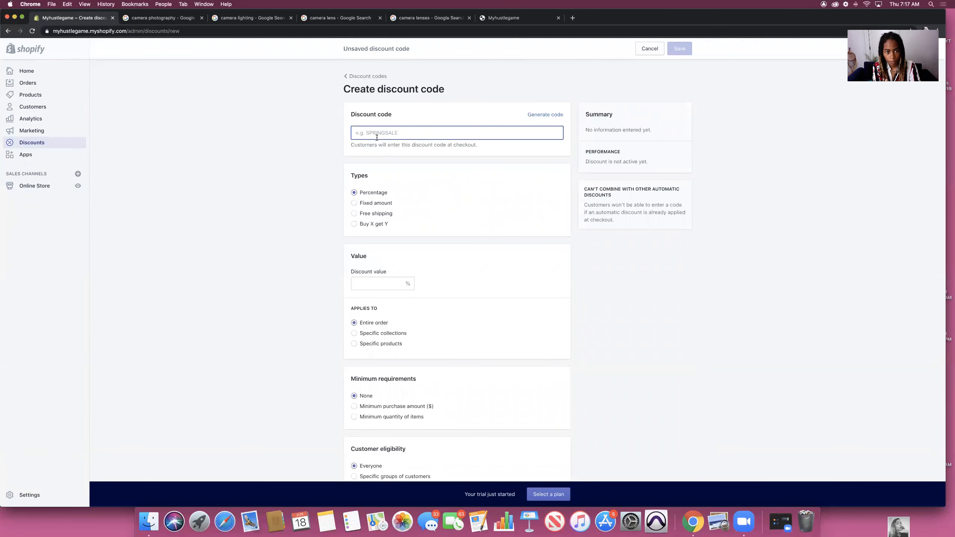
type("BUYNOW")
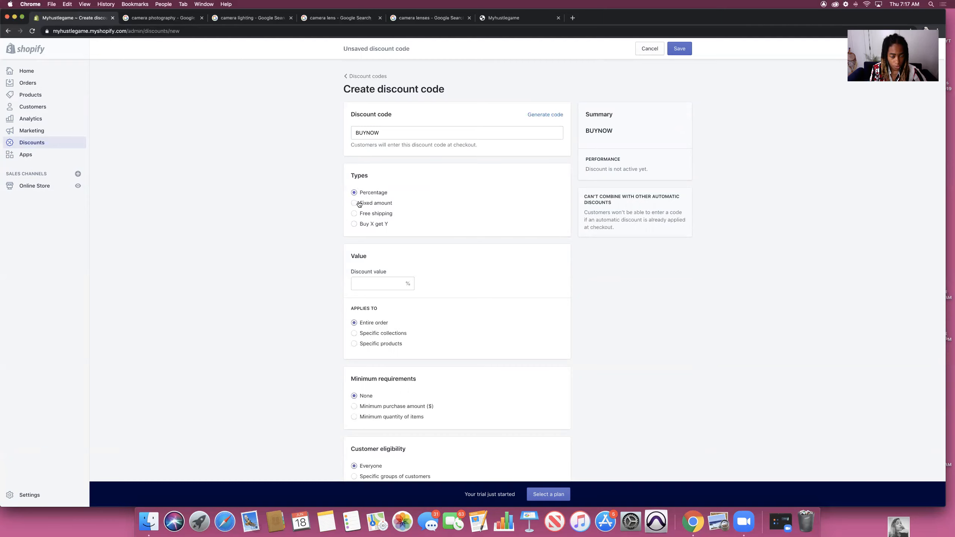
left_click(353, 203)
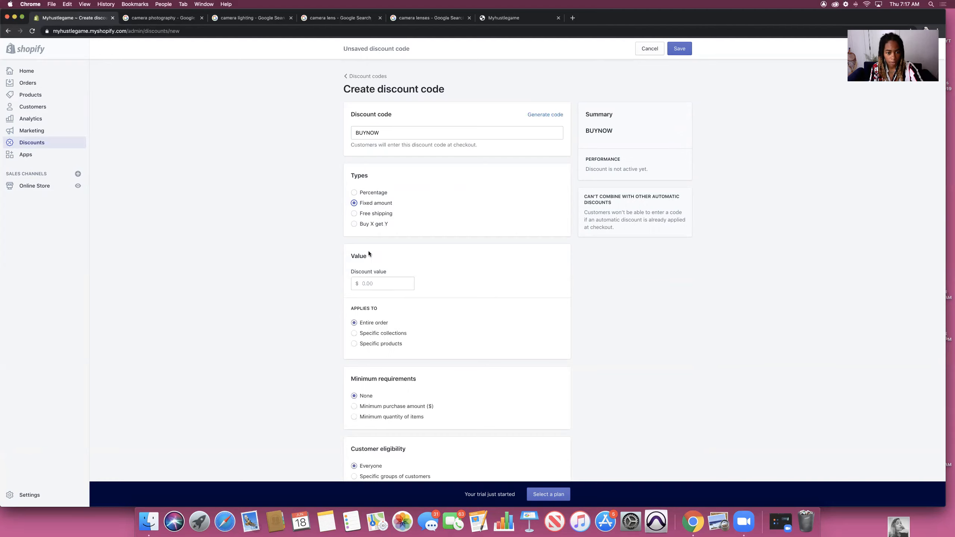
left_click(353, 192)
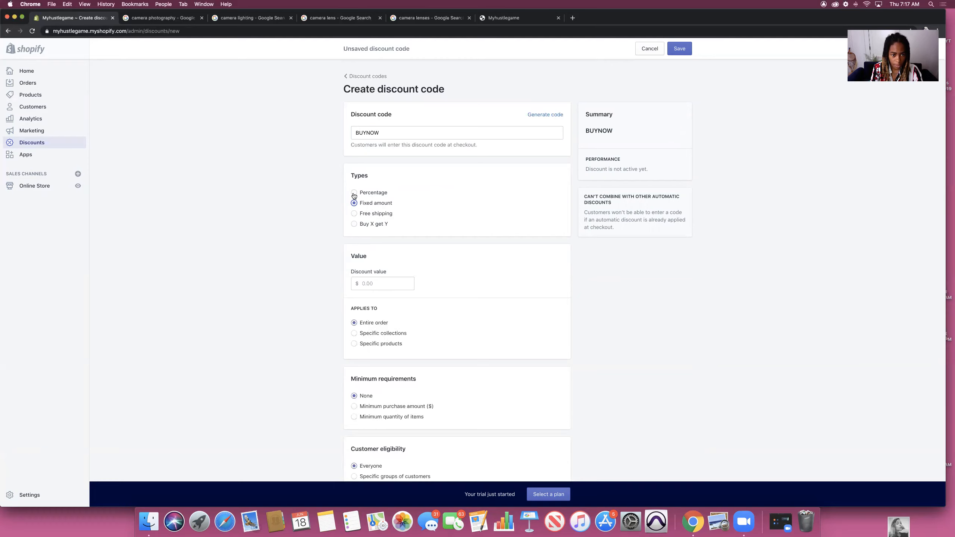
left_click(369, 282)
Step: Set BUYNOW to 10% off, applying only to the Canon EOS 5D product
type("10")
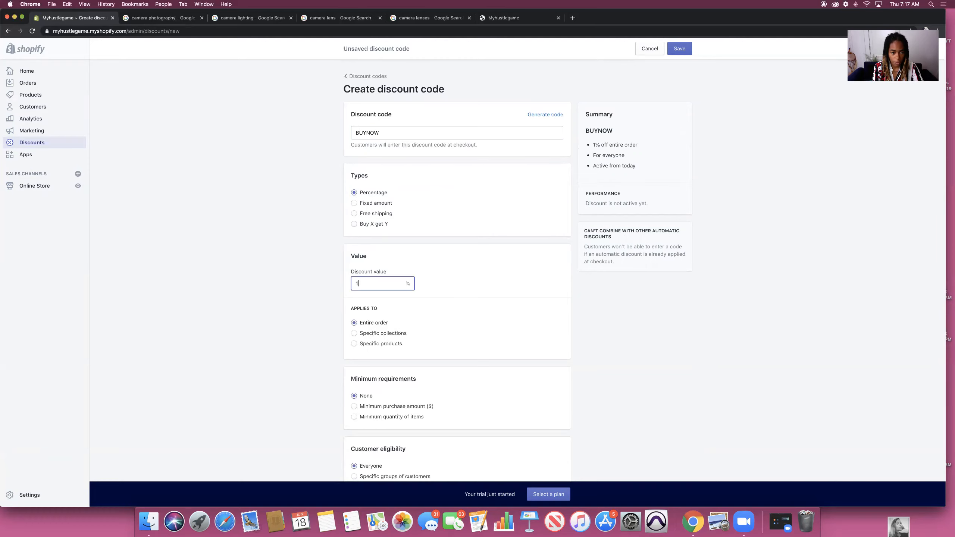
left_click(315, 312)
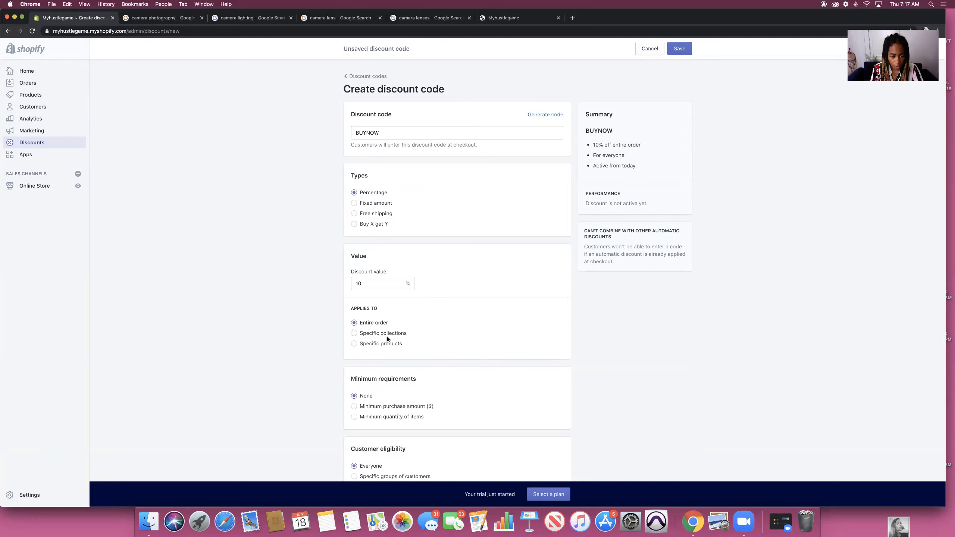
scroll(387, 337, "down", 2)
left_click(353, 259)
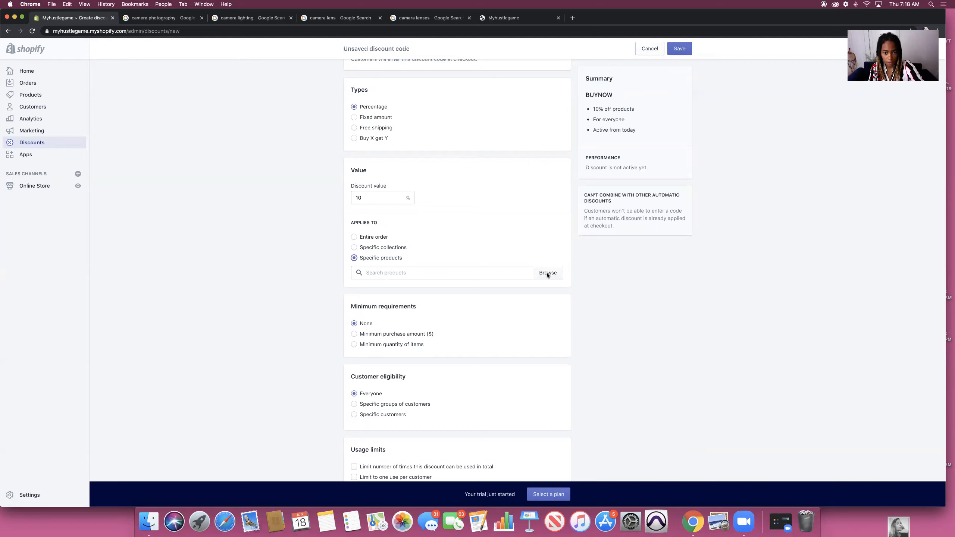
left_click(546, 272)
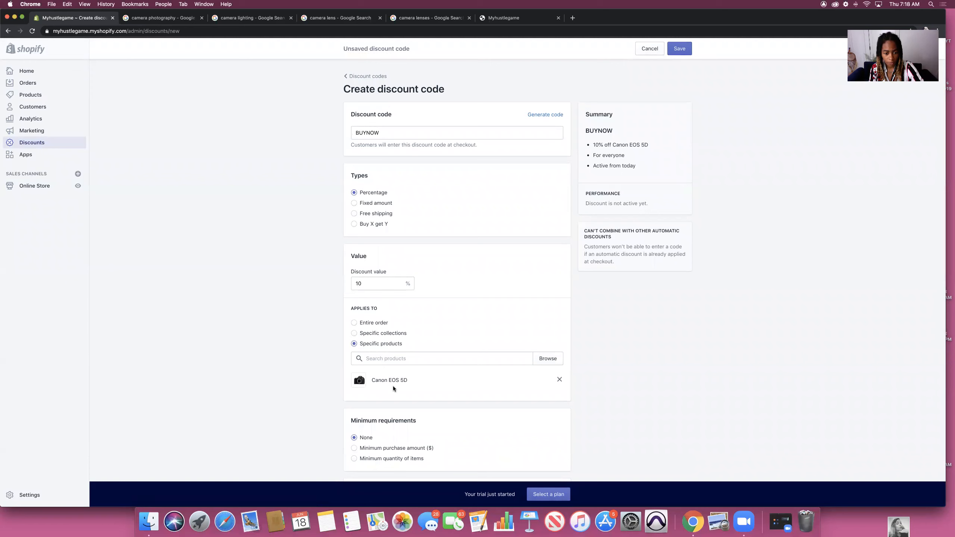
scroll(393, 386, "down", 5)
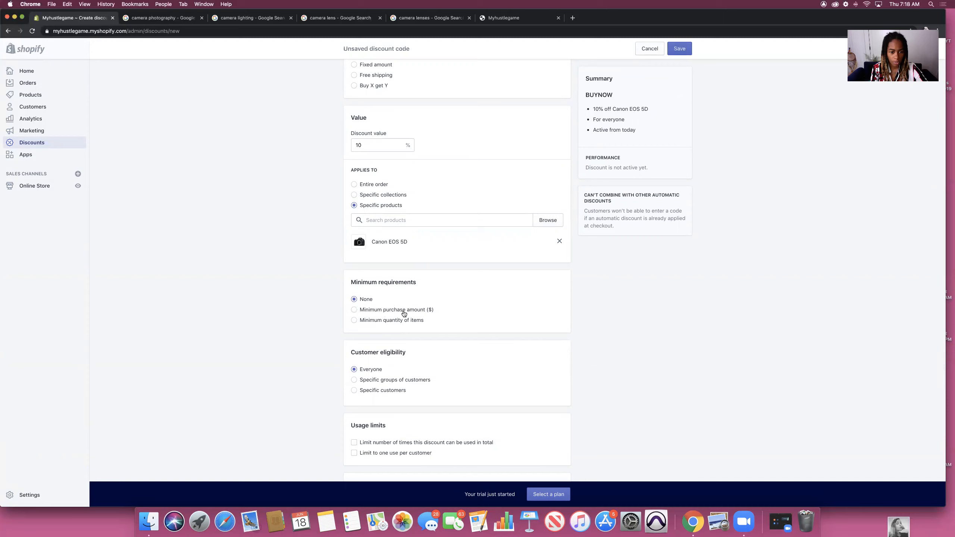
left_click(354, 309)
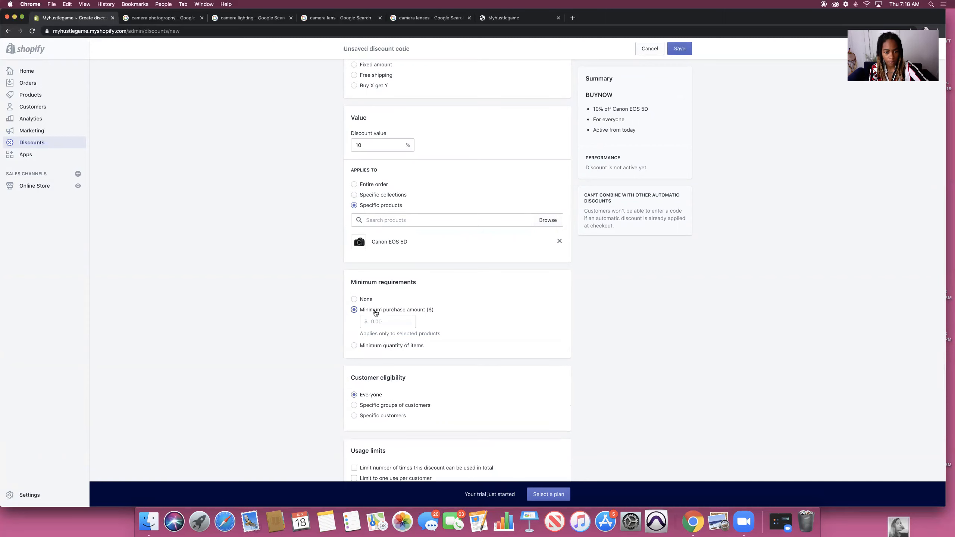
left_click(375, 319)
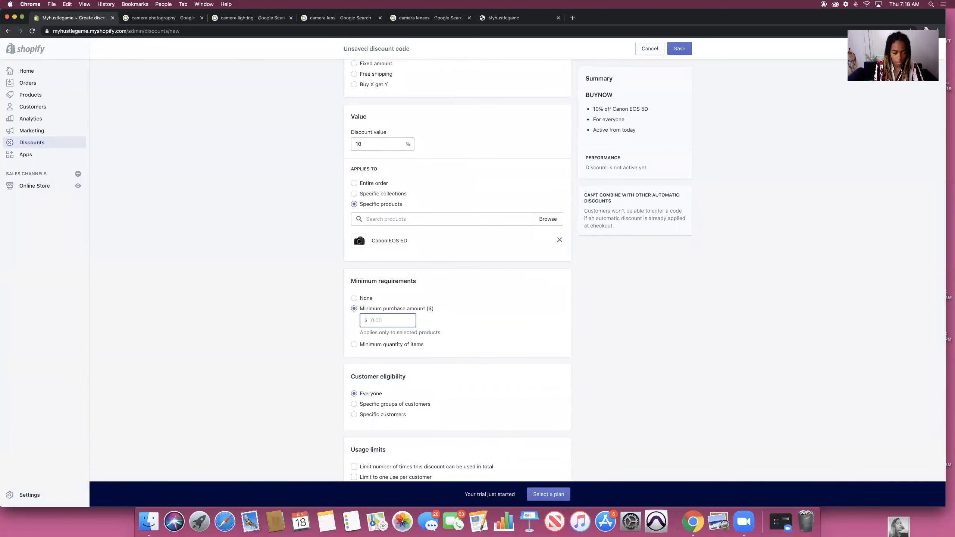
type("20")
left_click(532, 324)
scroll(531, 322, "down", 3)
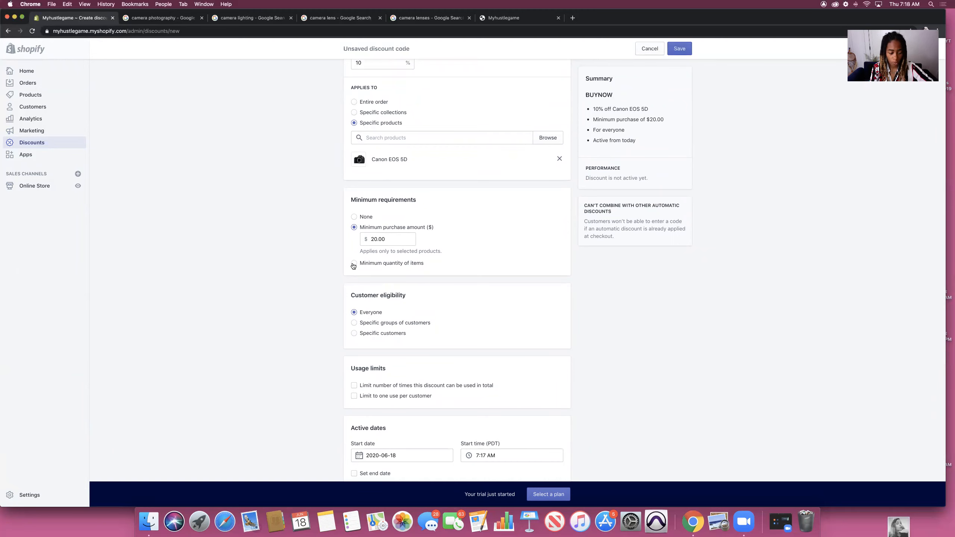
left_click(353, 263)
left_click(380, 249)
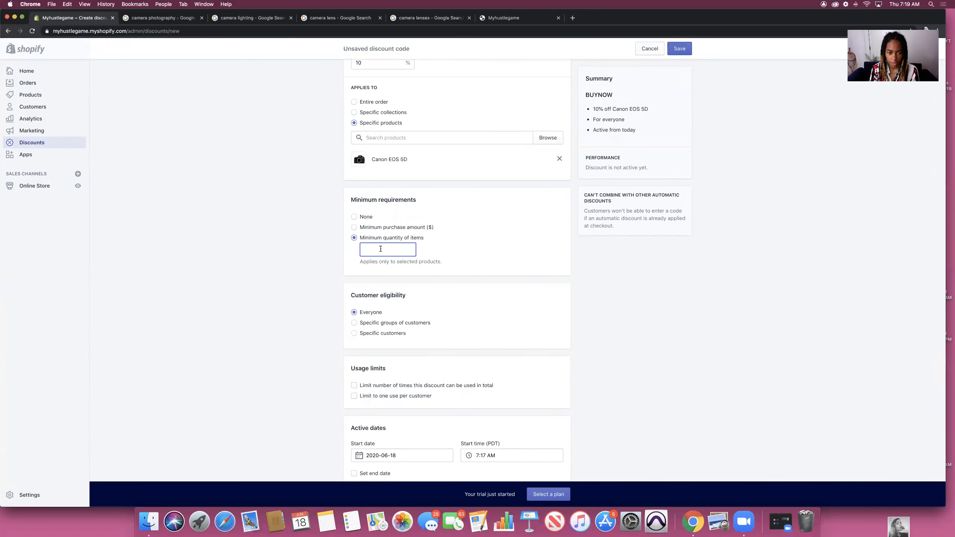
left_click(454, 259)
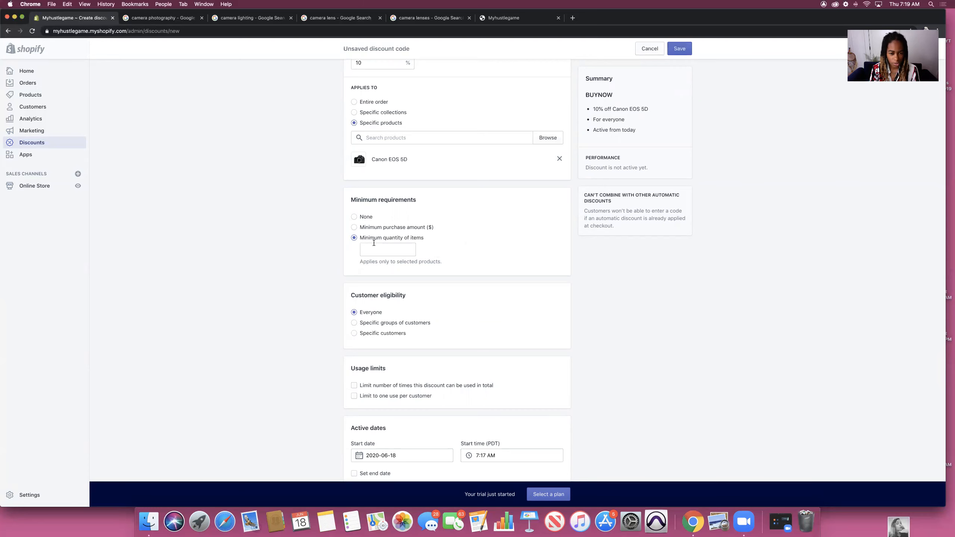
left_click(353, 227)
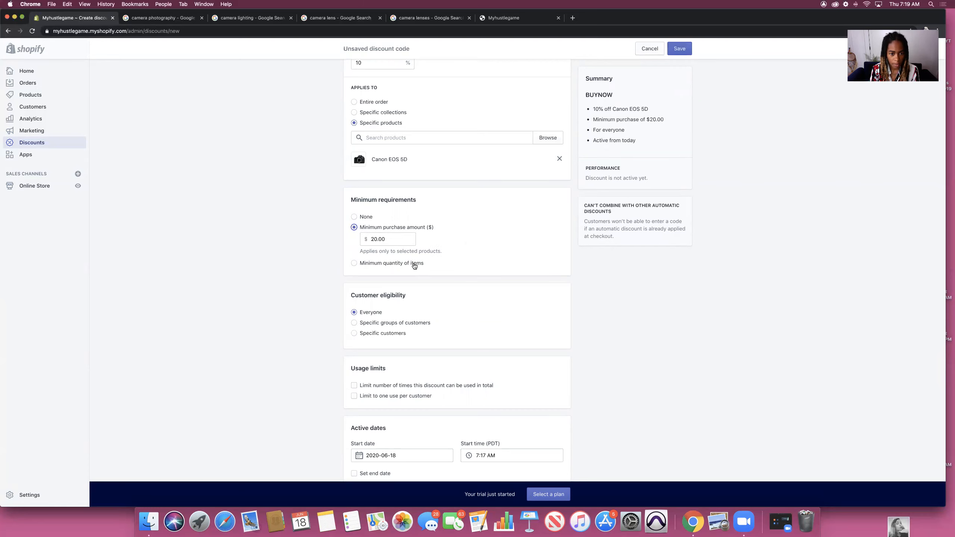
left_click(353, 217)
scroll(346, 279, "down", 1)
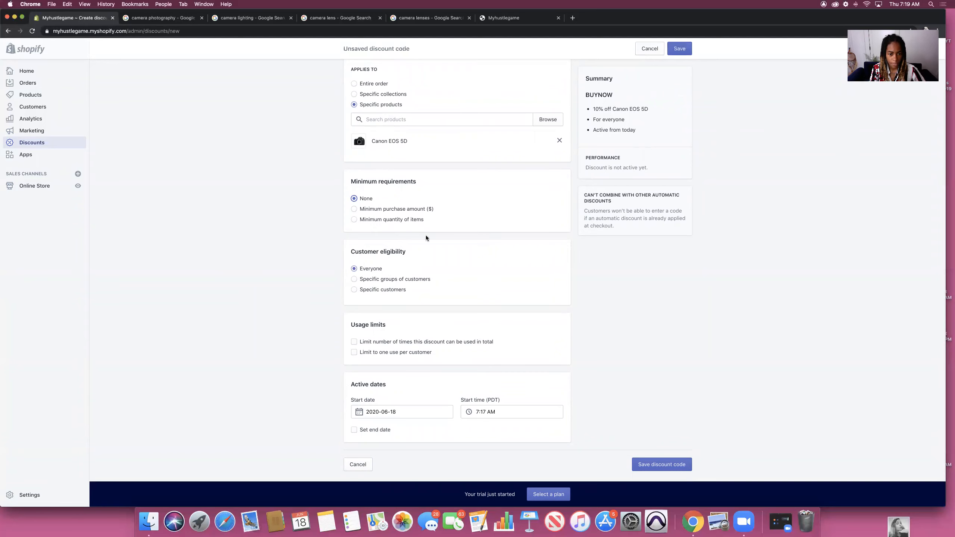
scroll(417, 286, "down", 1)
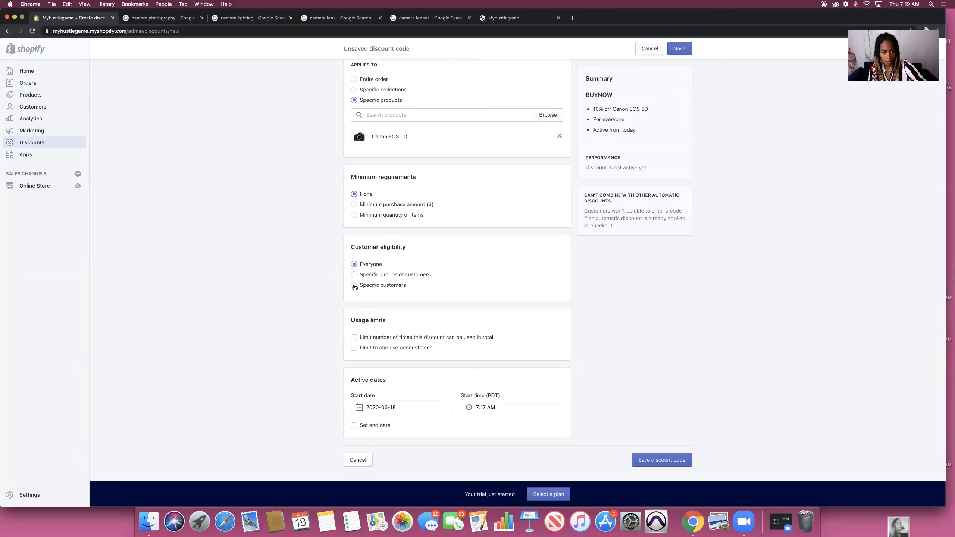
Step: Limit BUYNOW to 5 total uses, save it, and go to the Apps page
left_click(354, 348)
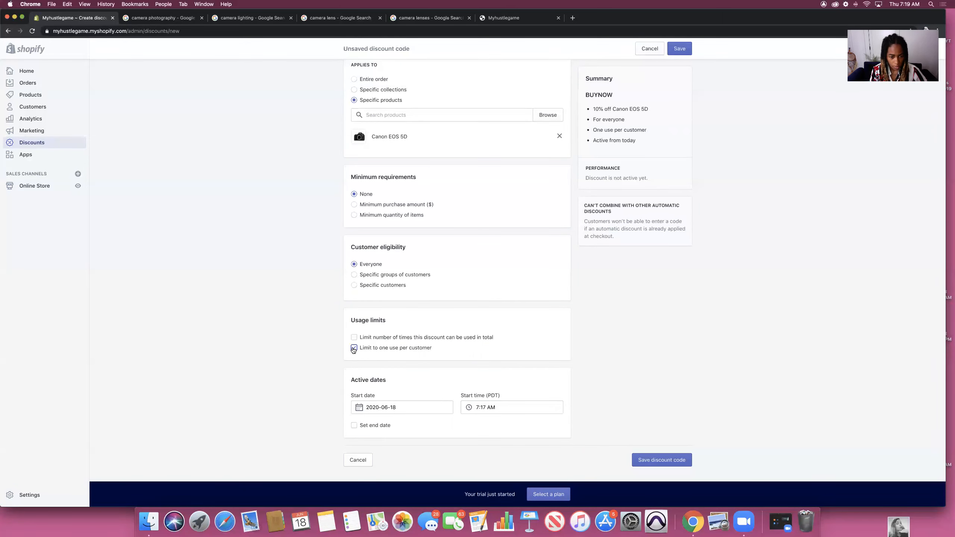
left_click(371, 347)
left_click(353, 338)
left_click(376, 350)
type("5")
left_click(679, 48)
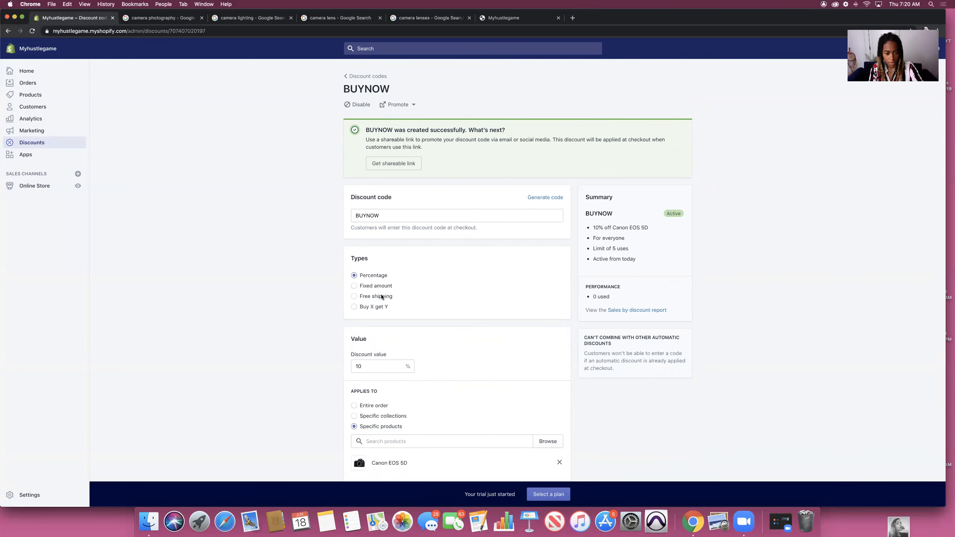
scroll(382, 295, "down", 10)
left_click(26, 154)
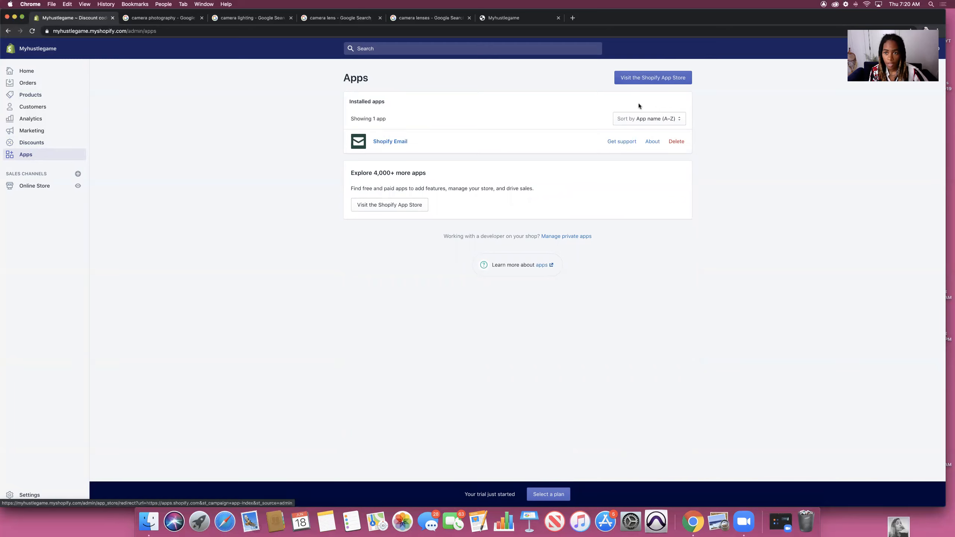
Step: Search the Shopify App Store for 'email pop up' and browse the results
left_click(642, 78)
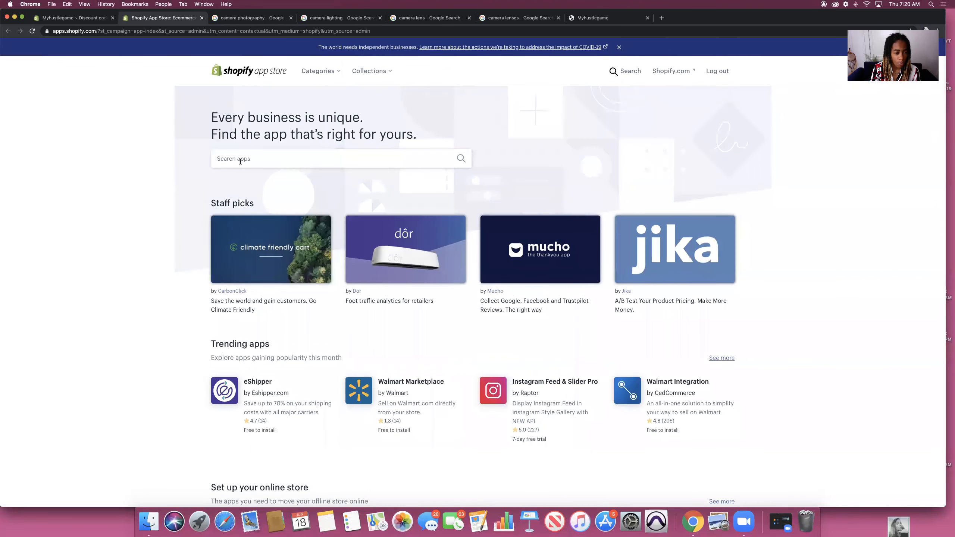
left_click(240, 160)
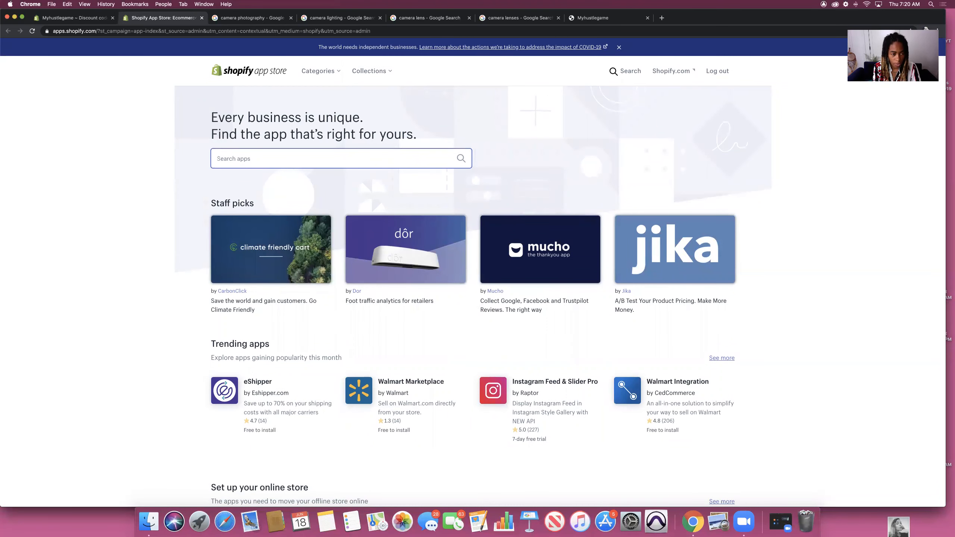
type("email pop up")
key("Return")
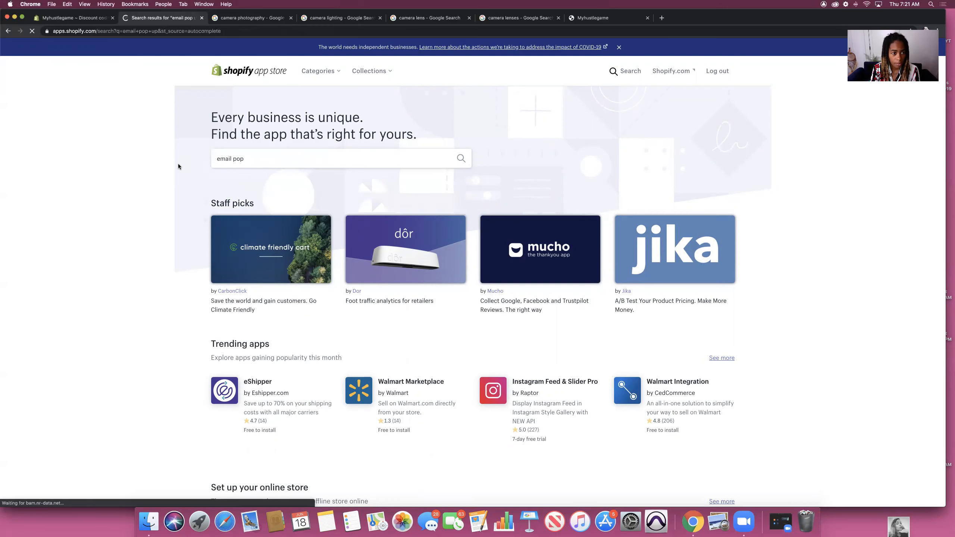
scroll(739, 199, "down", 2)
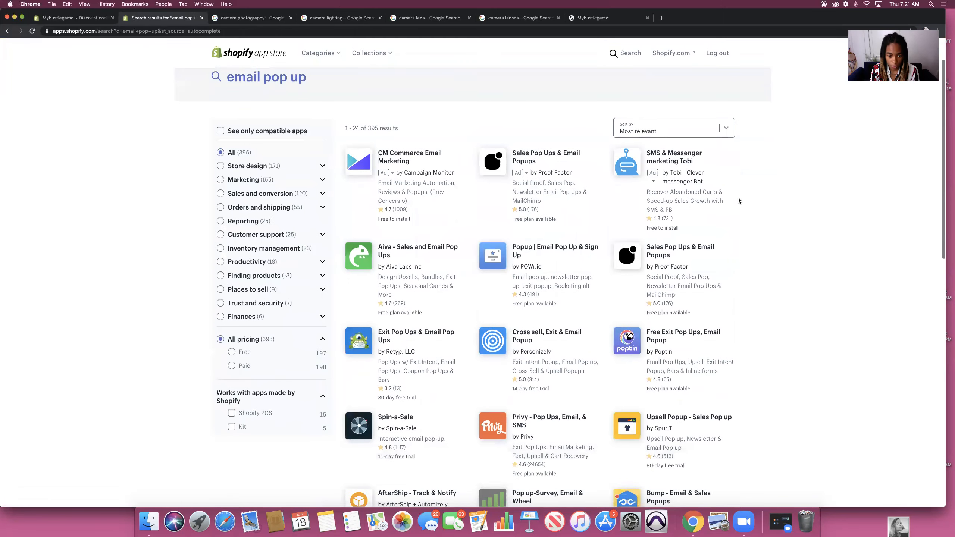
scroll(738, 198, "down", 1)
scroll(738, 200, "down", 3)
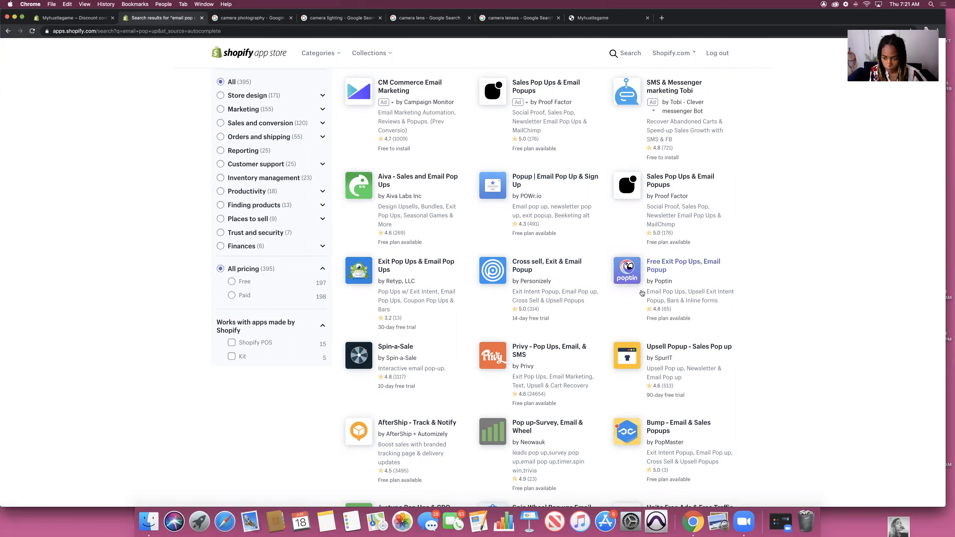
Step: Open the Upsell Popup - Sales Pop up app listing by SpurIT
left_click(672, 347)
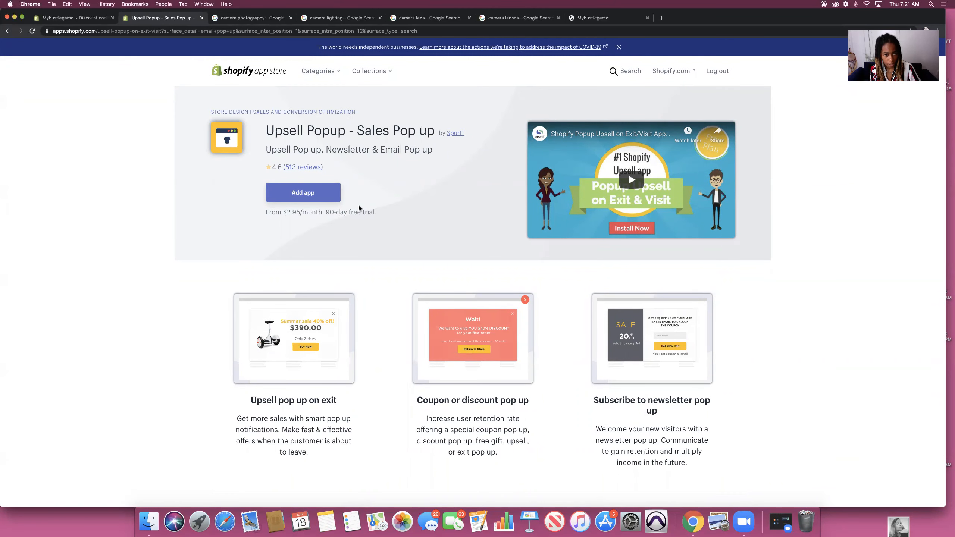
scroll(360, 208, "down", 1)
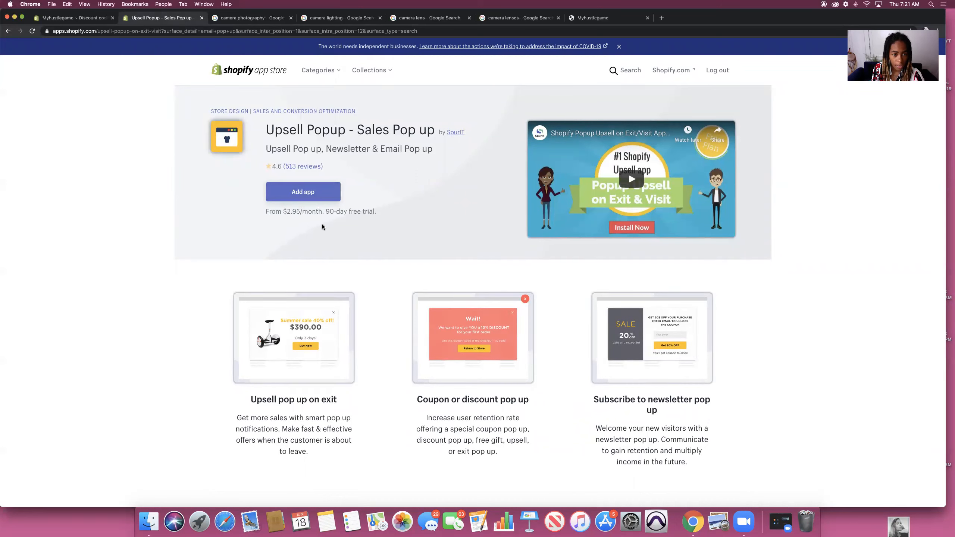
Step: Install Upsell Popup, accepting the offers and privacy policy/terms agreements
left_click(303, 192)
left_click(625, 290)
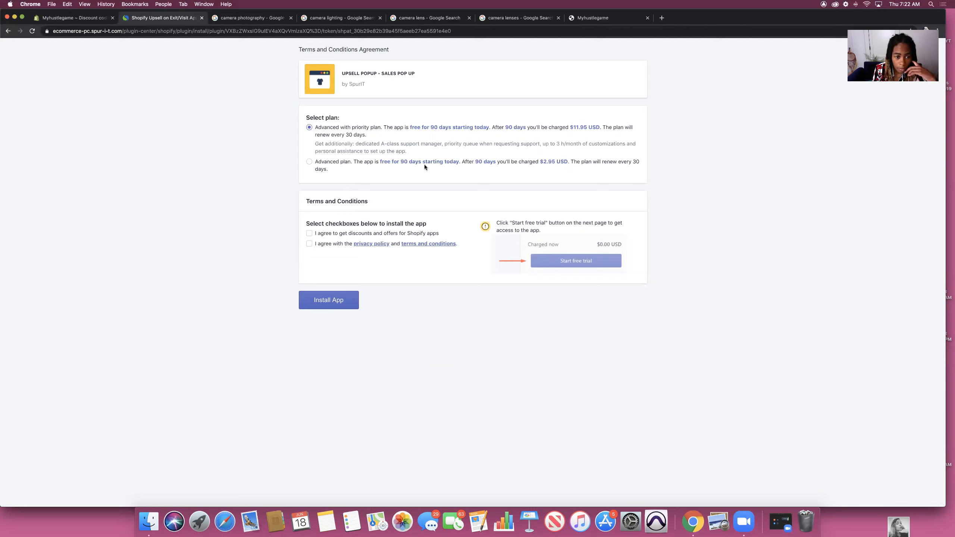
left_click(309, 244)
left_click(328, 300)
left_click(26, 154)
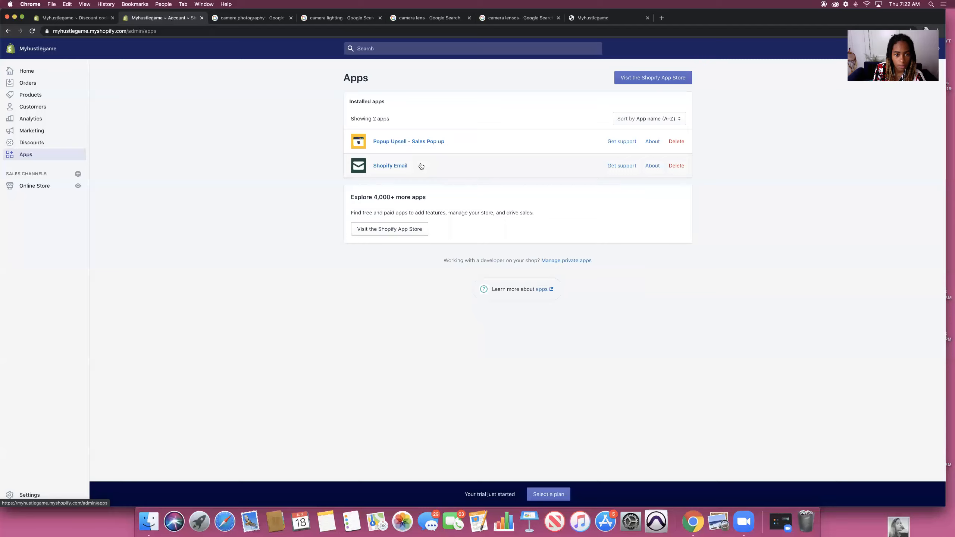
Step: Search the App Store for 'email popup' and open the Privy - Pop Ups, Email, & SMS app
left_click(634, 77)
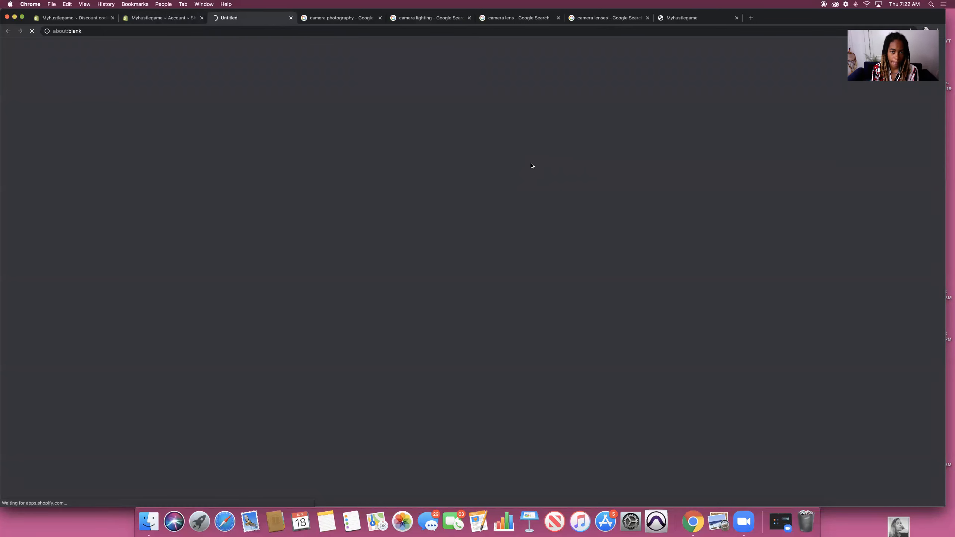
type("email popup")
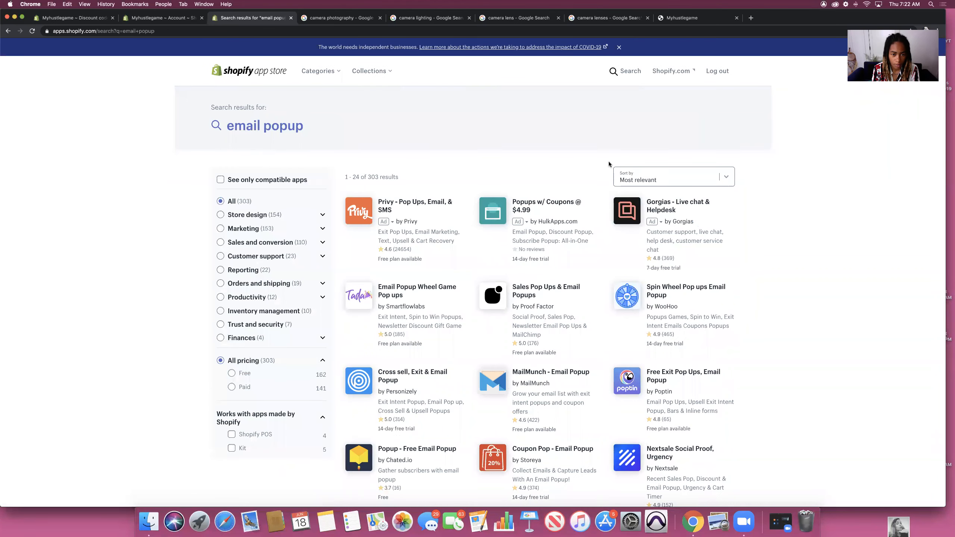
scroll(578, 229, "down", 1)
left_click(359, 199)
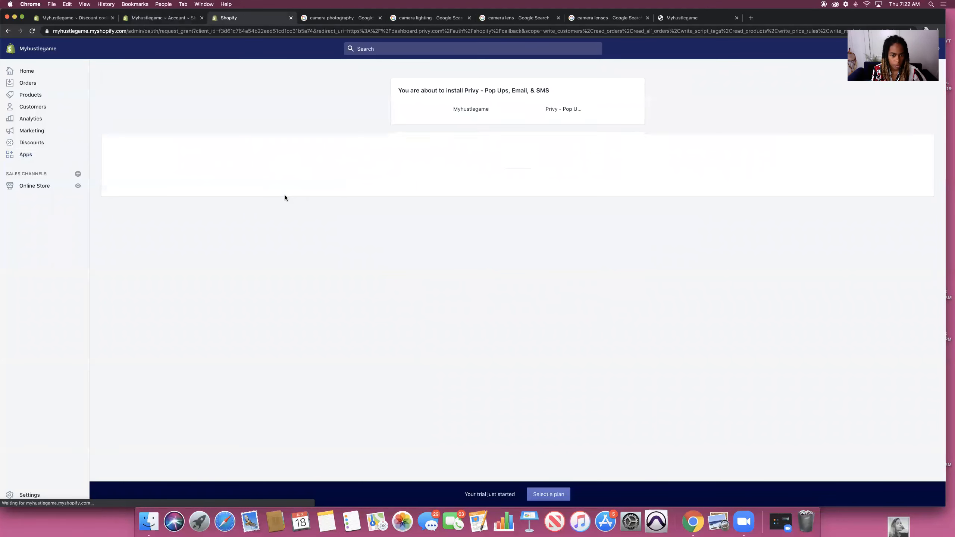
Step: Install Privy on the store and return to its business details form
left_click(622, 404)
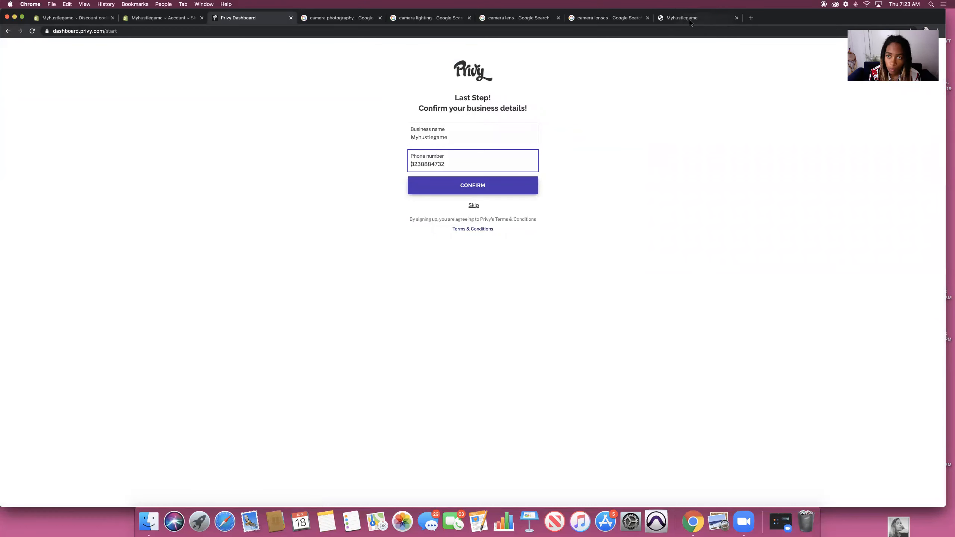
left_click(690, 19)
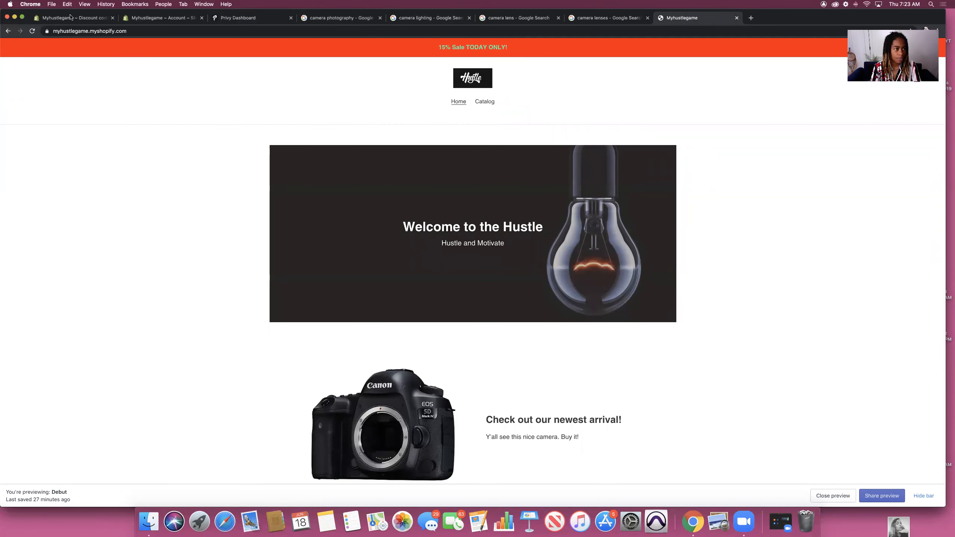
key("super+1")
left_click(240, 18)
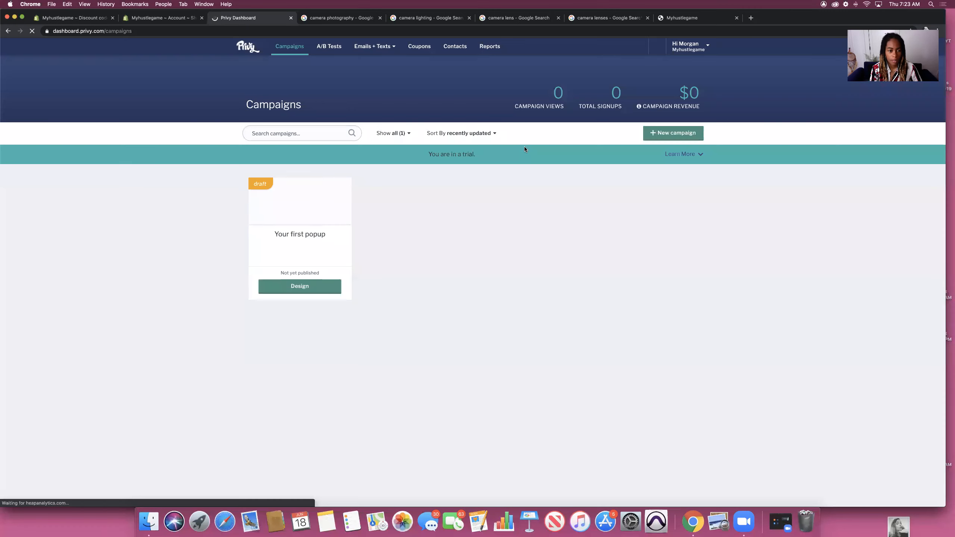
Step: Design the first popup, save its Email form field, and advance to the Follow-up step
left_click(301, 201)
left_click(367, 196)
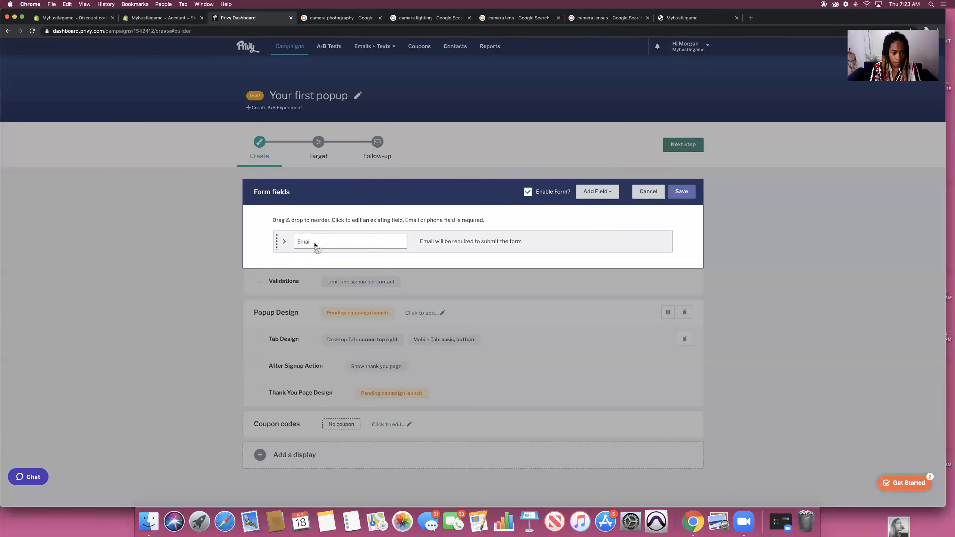
left_click(295, 245)
left_click(681, 192)
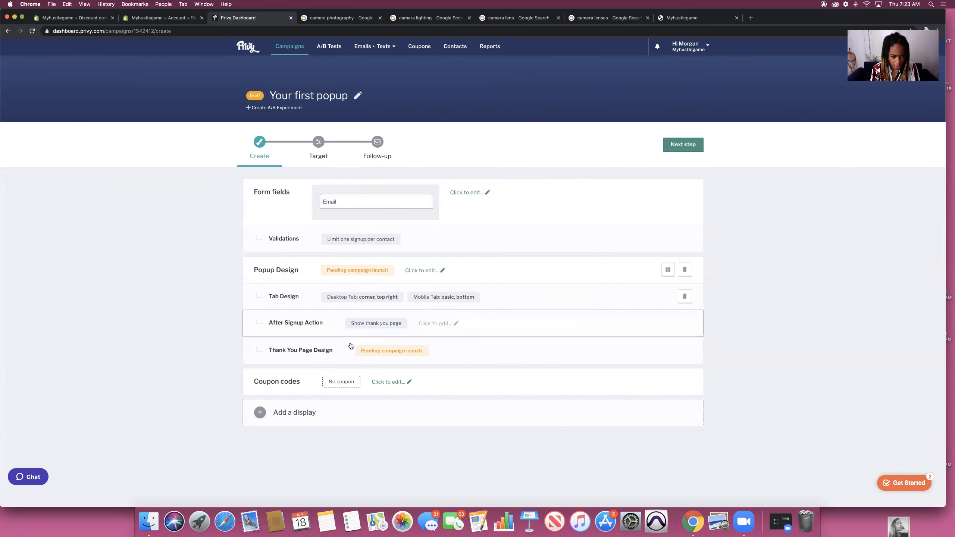
left_click(676, 147)
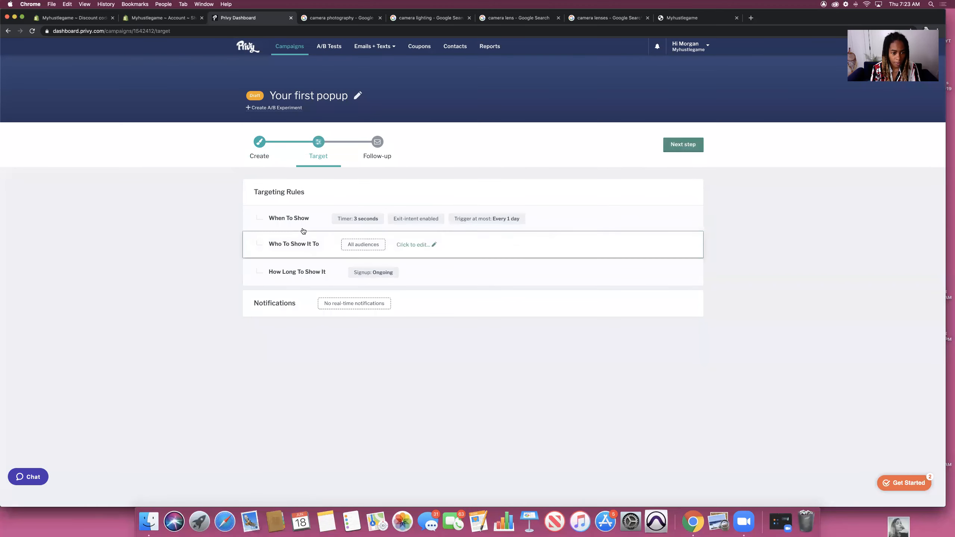
left_click(689, 147)
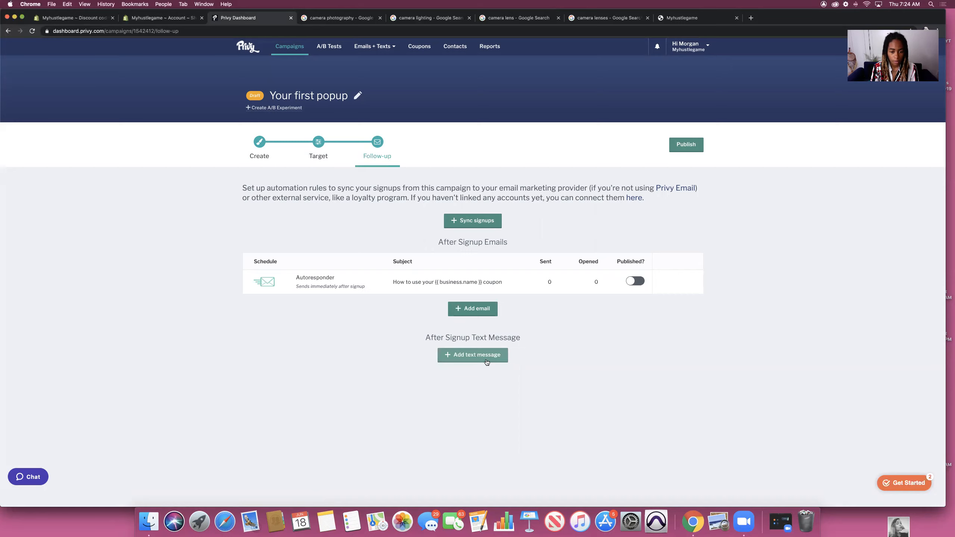
Step: Add an after-signup text message, retitle the Privy campaign 'Email Signup', and publish it live
left_click(484, 356)
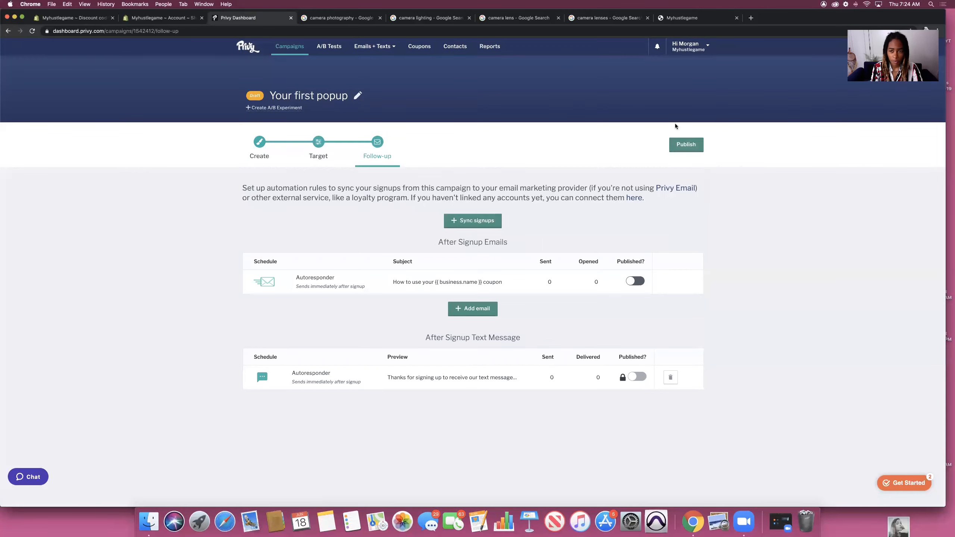
left_click(357, 95)
left_click_drag(429, 117, 371, 118)
key("BackSpace")
type("Email Signup")
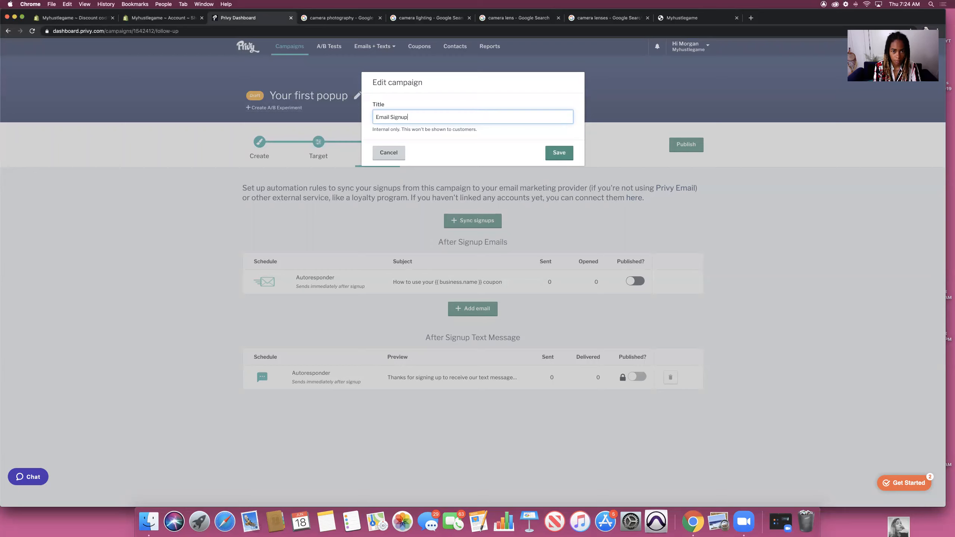
key("Return")
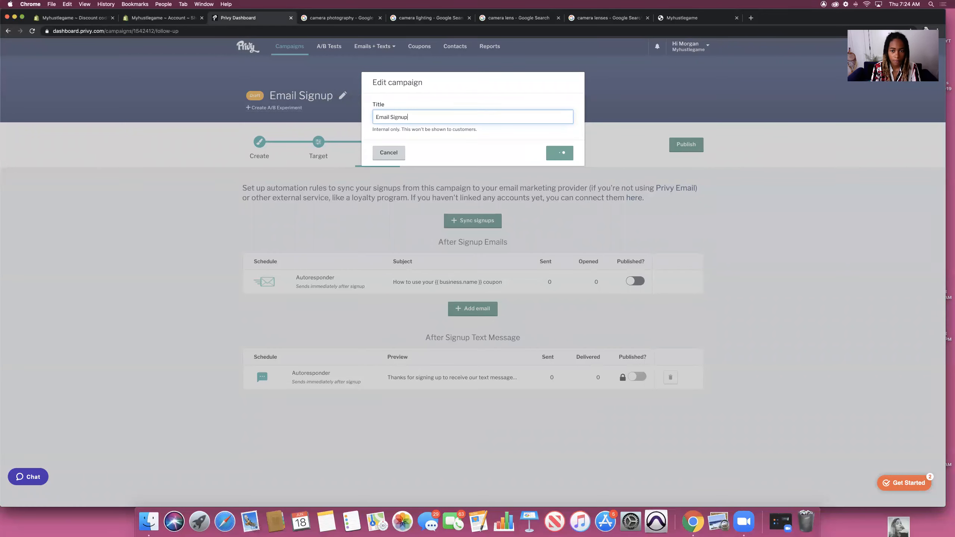
left_click(678, 144)
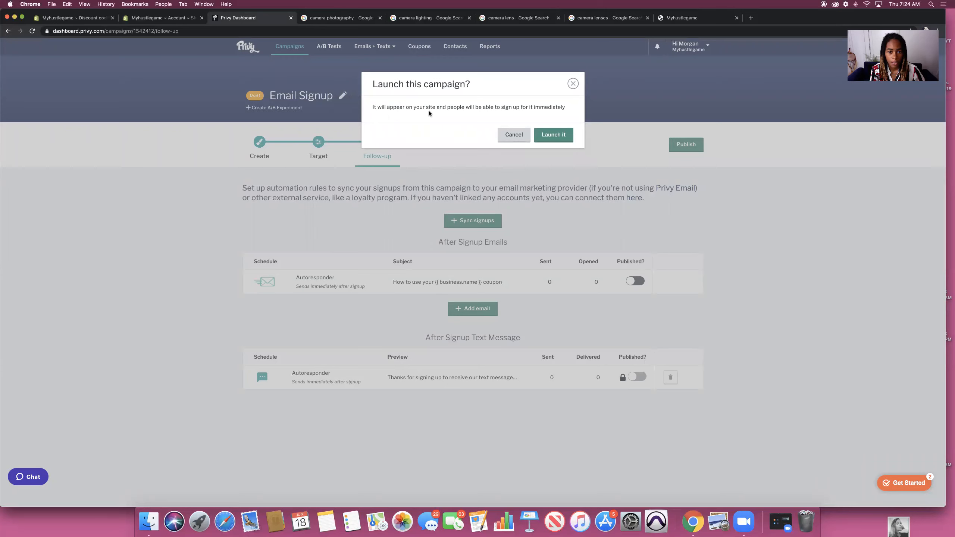
left_click(551, 135)
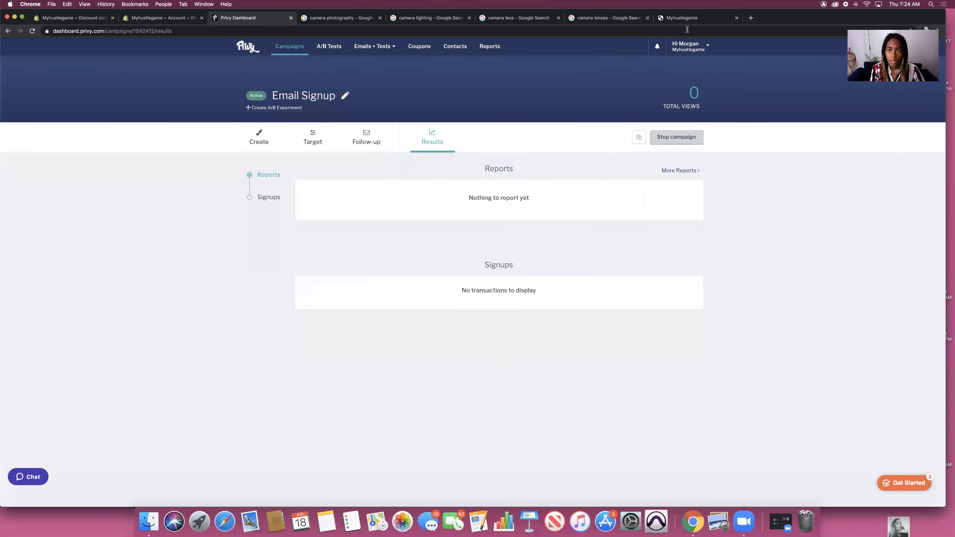
Step: Reload the storefront, test the 'Sign Up for Updates!' popup's email field, then close it
left_click(687, 19)
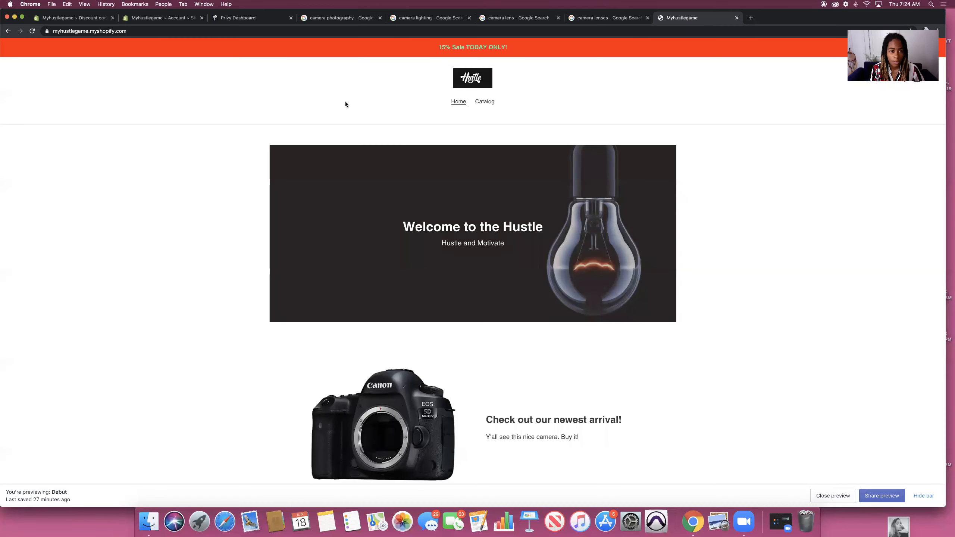
left_click(31, 30)
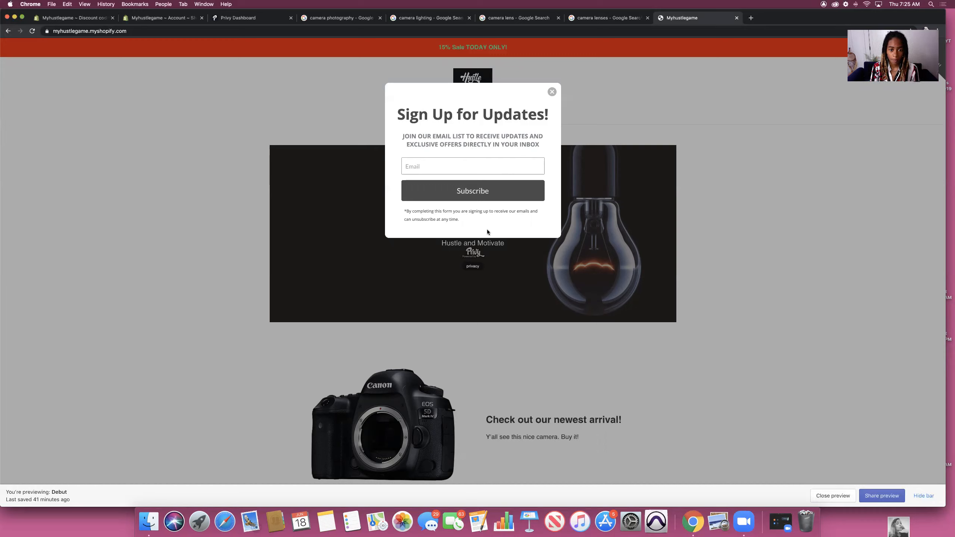
left_click(447, 166)
type("fnkshukbjkr")
left_click(551, 92)
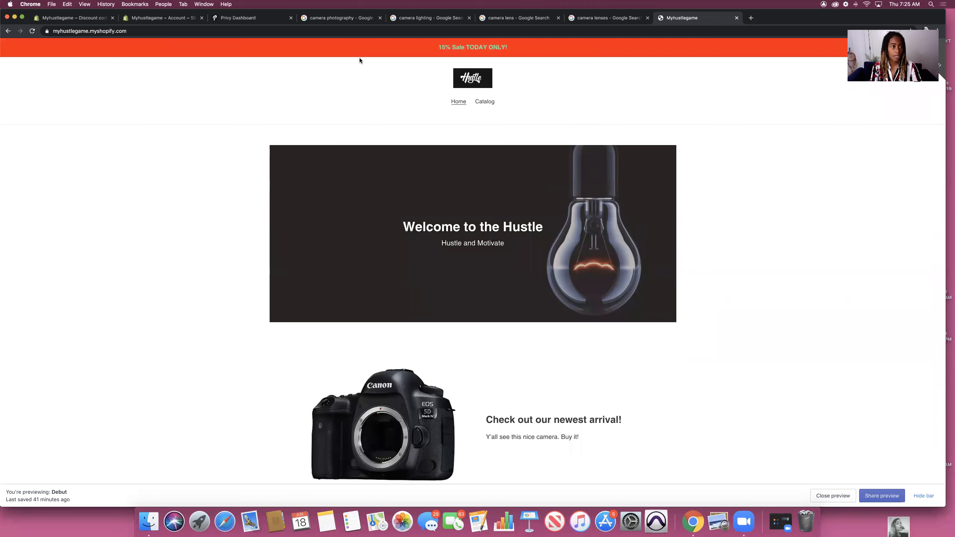
left_click(69, 19)
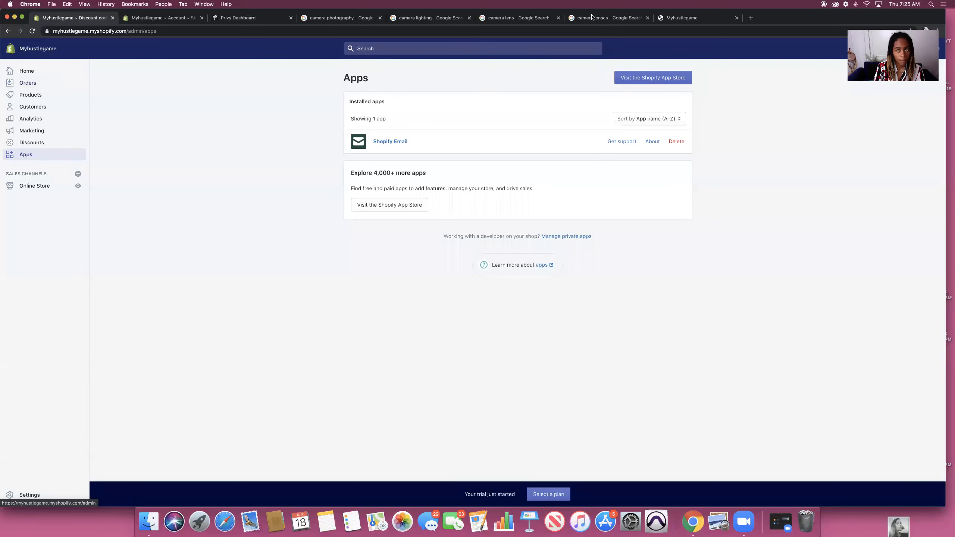
Step: Reload the storefront tab again to check the live store
left_click(696, 18)
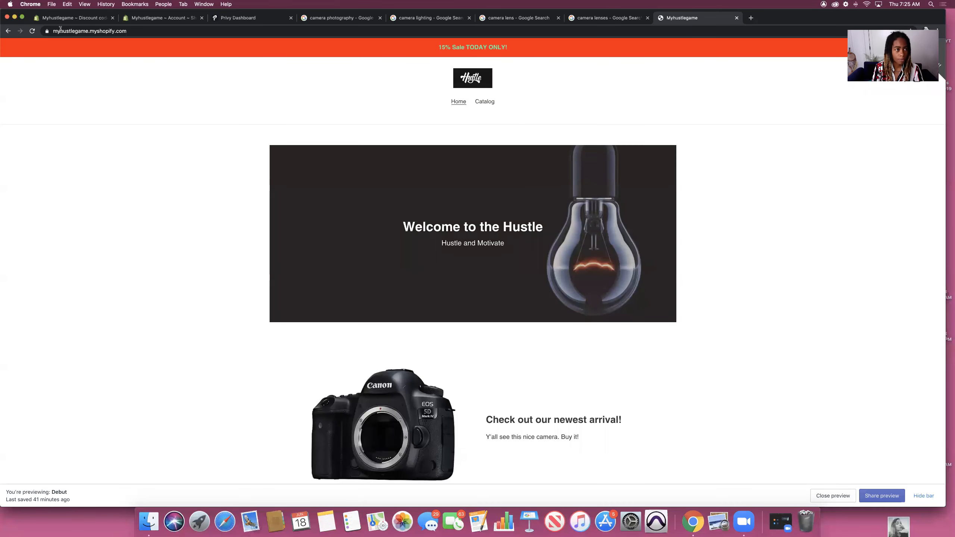
left_click(32, 31)
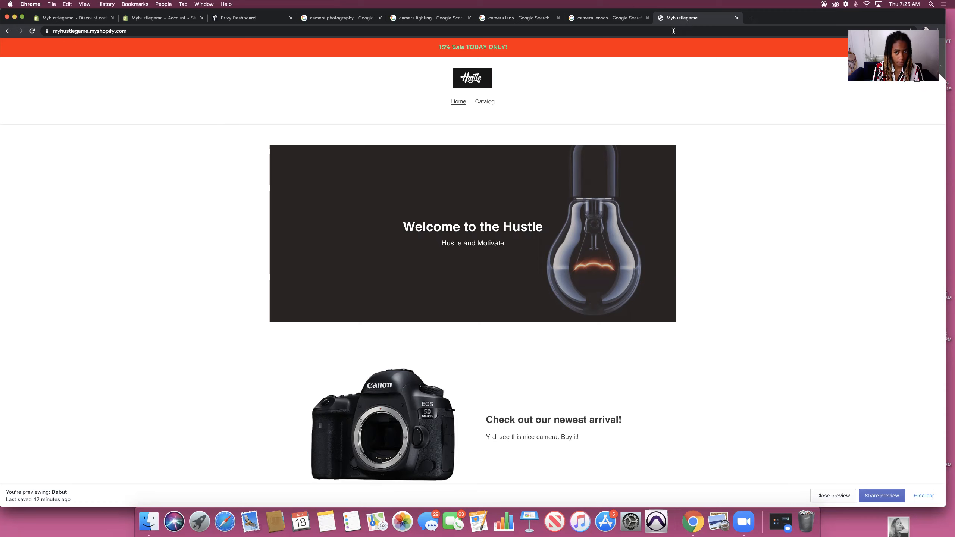
left_click(141, 28)
key("super+c")
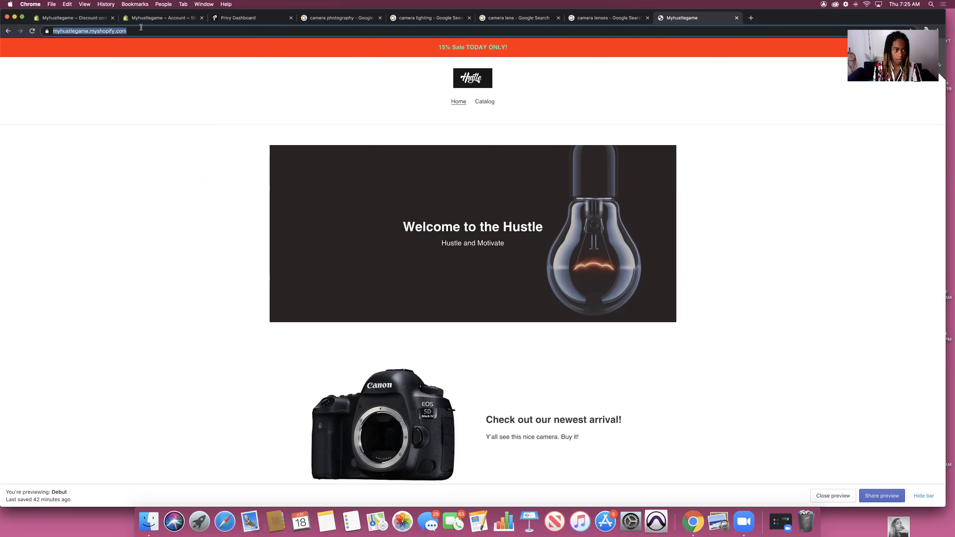
key("Return")
Step: Scroll through the storefront, then close its tab and go back to the Shopify admin
scroll(428, 173, "down", 15)
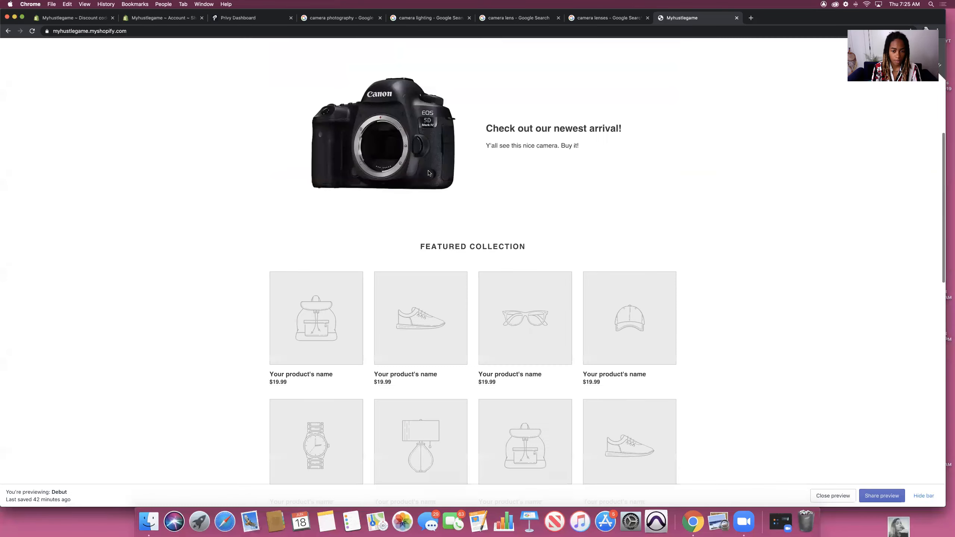
scroll(428, 173, "down", 4)
scroll(428, 177, "up", 18)
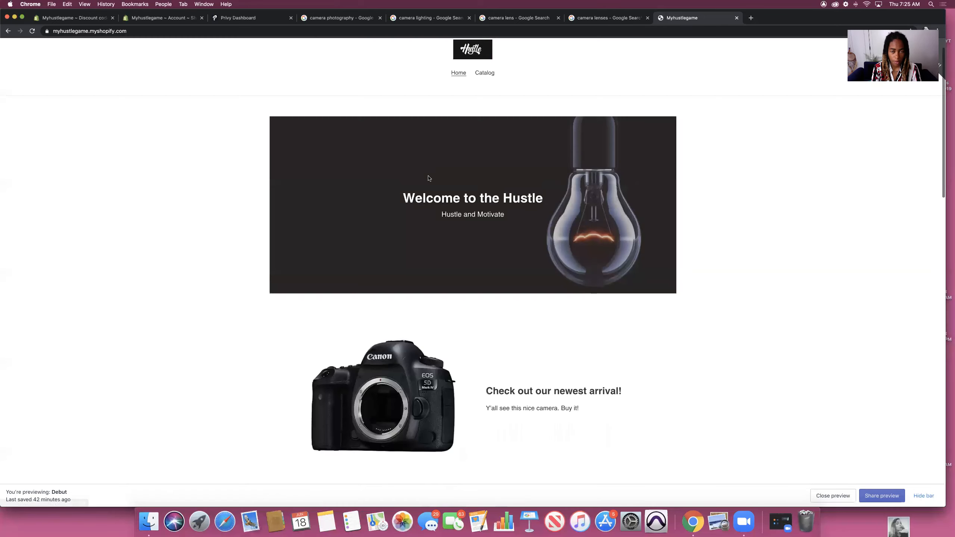
scroll(428, 178, "down", 18)
scroll(428, 175, "down", 3)
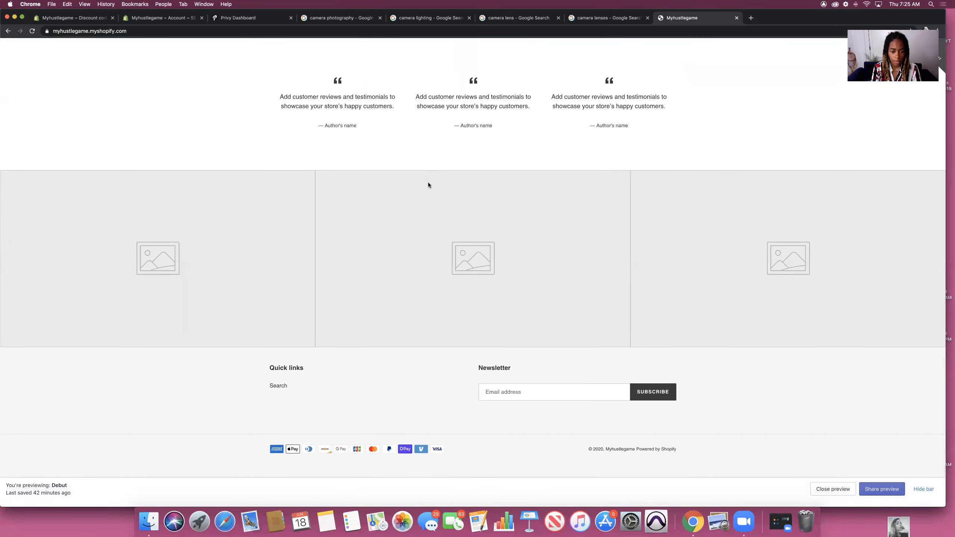
scroll(428, 182, "up", 15)
scroll(428, 204, "up", 10)
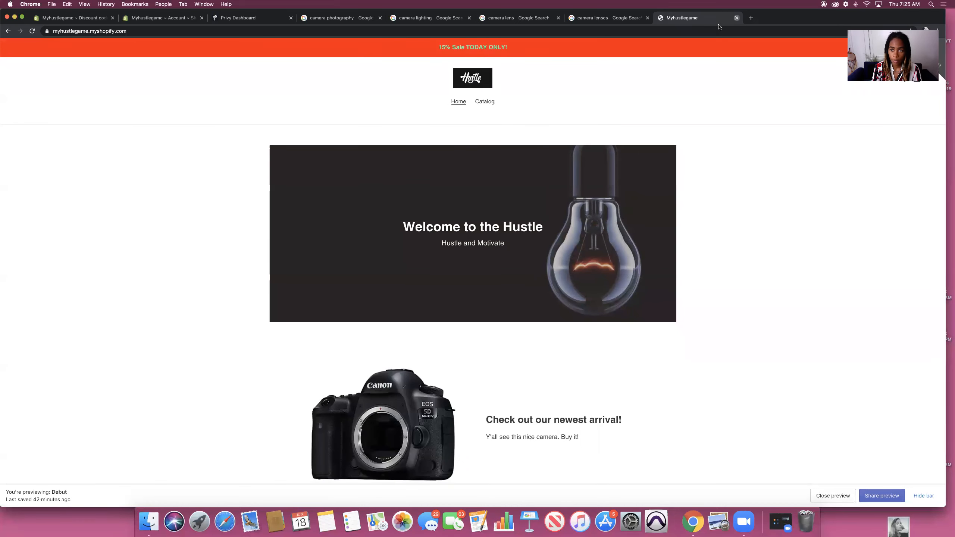
left_click(736, 17)
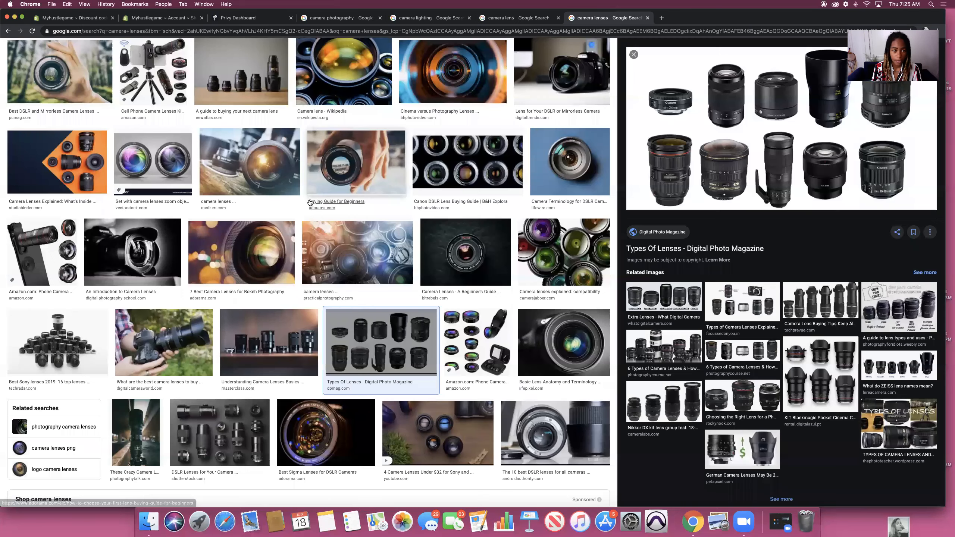
left_click(64, 17)
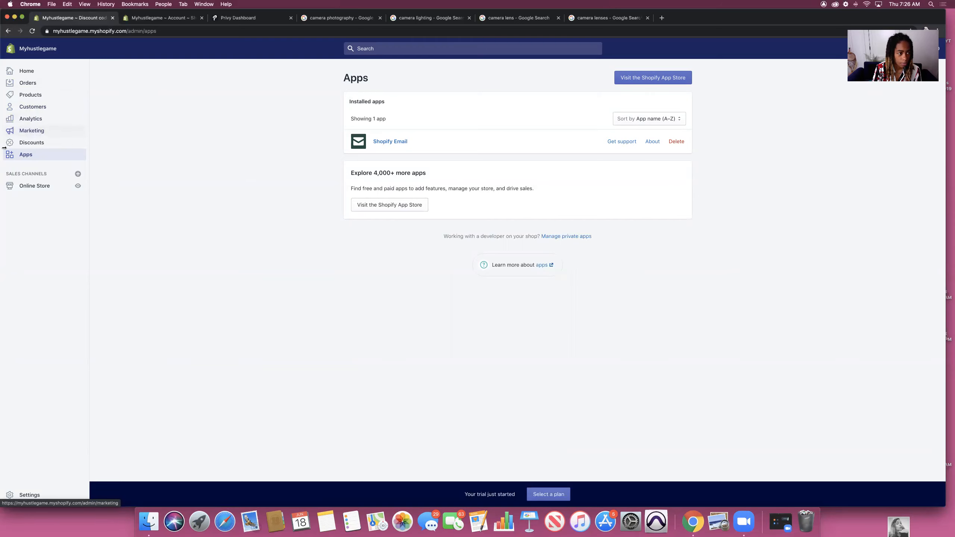
Step: Browse the admin's Marketing overview, marketing campaigns, Customers and Apps pages
left_click(32, 131)
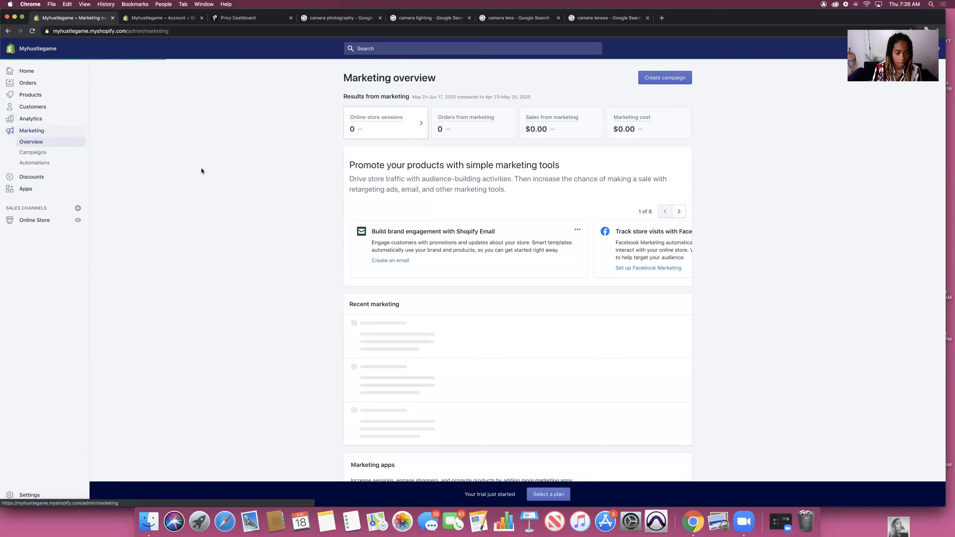
scroll(233, 177, "down", 3)
scroll(233, 178, "up", 2)
scroll(233, 177, "down", 5)
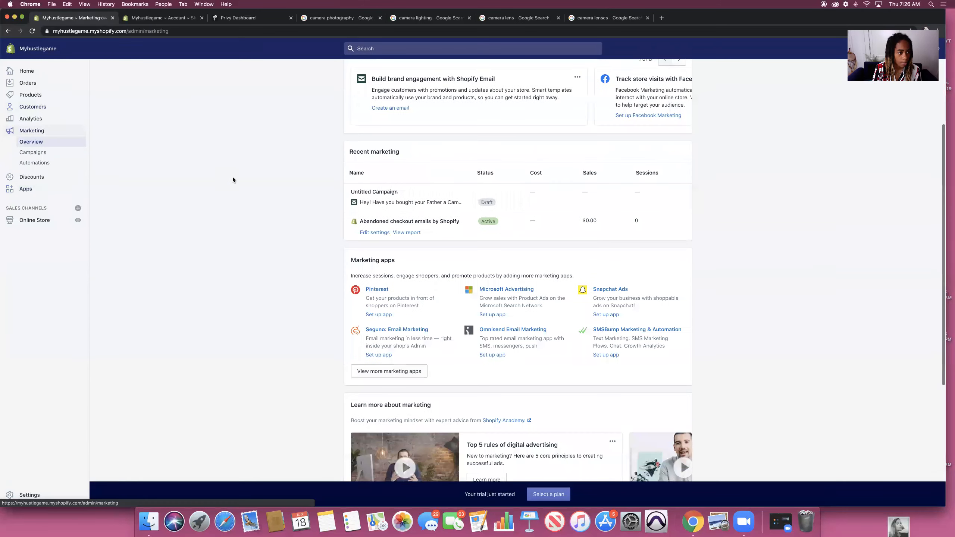
left_click(29, 153)
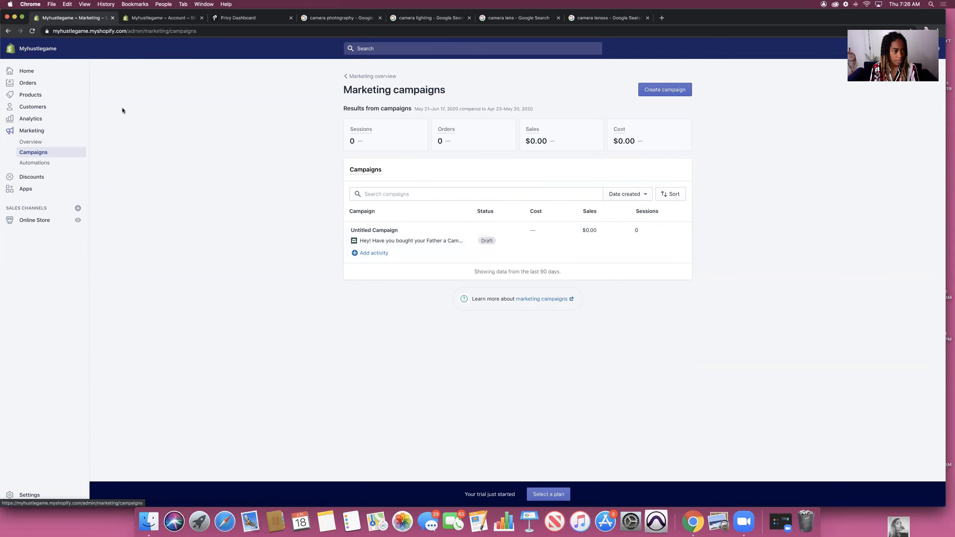
left_click(31, 107)
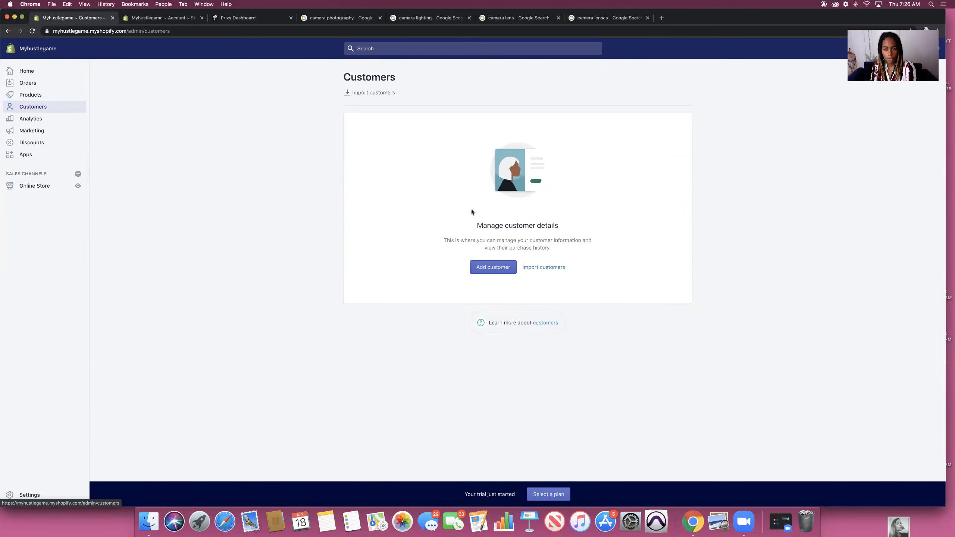
left_click(26, 154)
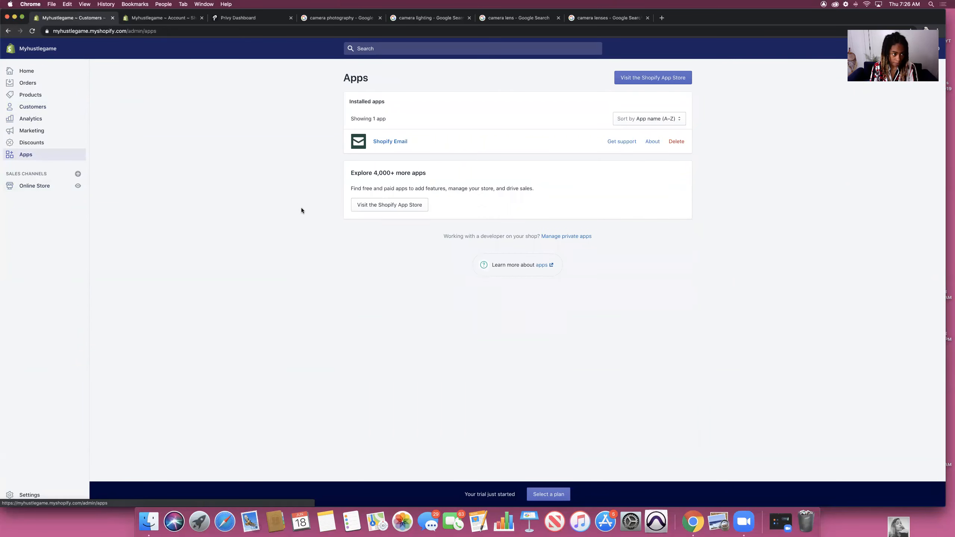
Step: Load the storefront in a new tab, then open the Debut theme's home page editor
left_click(595, 18)
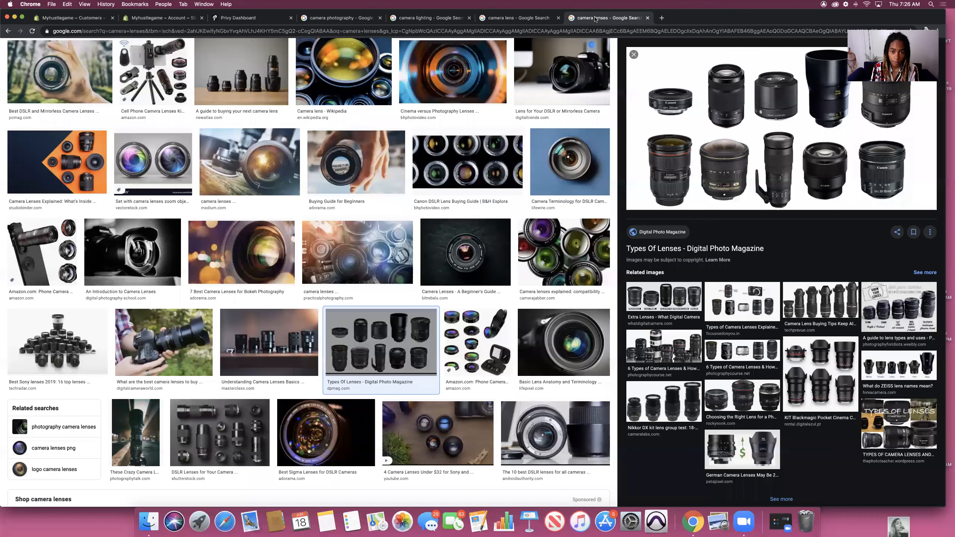
left_click(662, 18)
key("super+v")
key("Return")
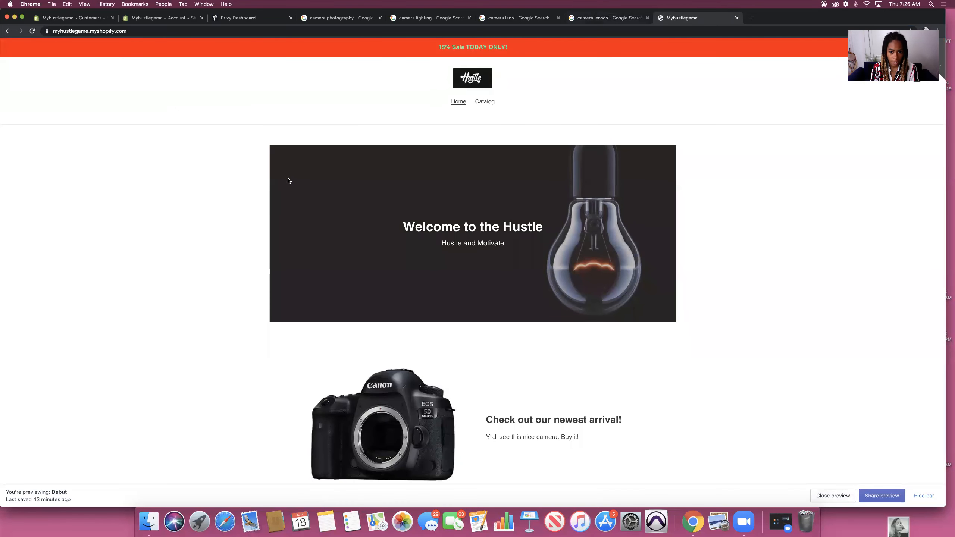
scroll(302, 182, "down", 6)
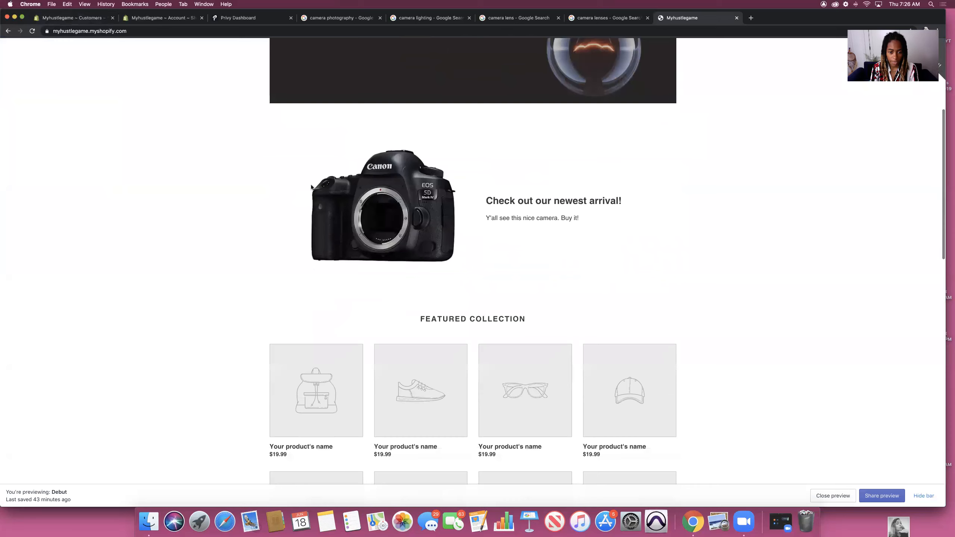
left_click(58, 19)
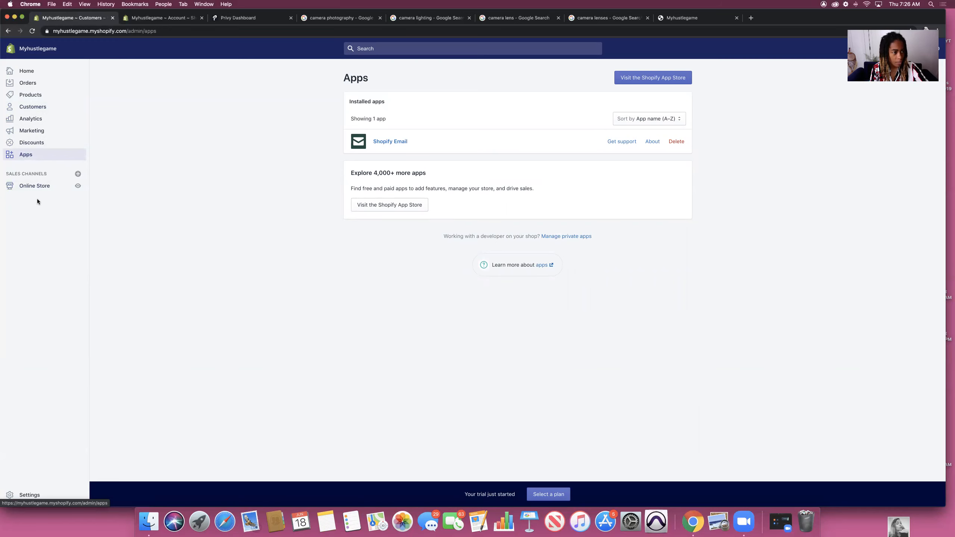
left_click(36, 188)
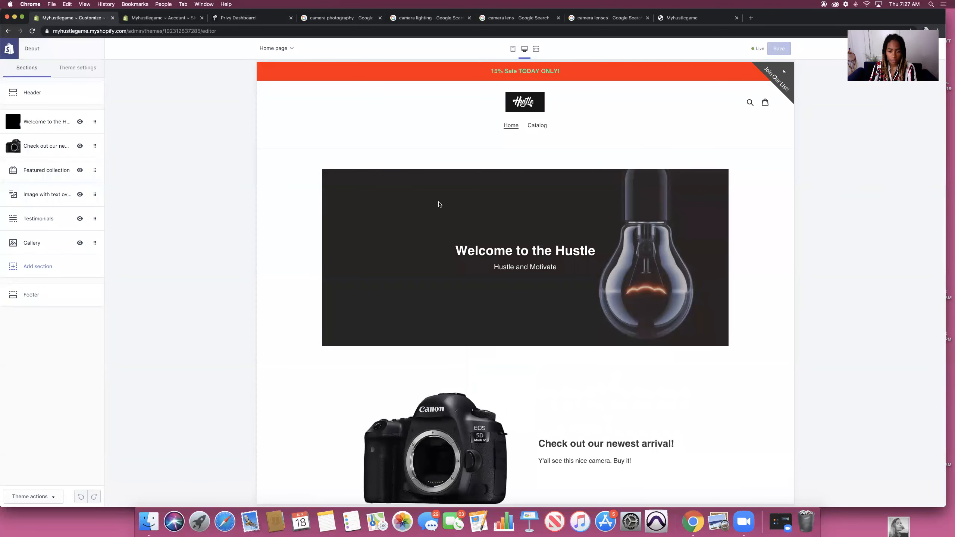
Step: Choose the Home page collection for the homepage's Featured collection section
scroll(439, 218, "down", 10)
scroll(442, 224, "down", 1)
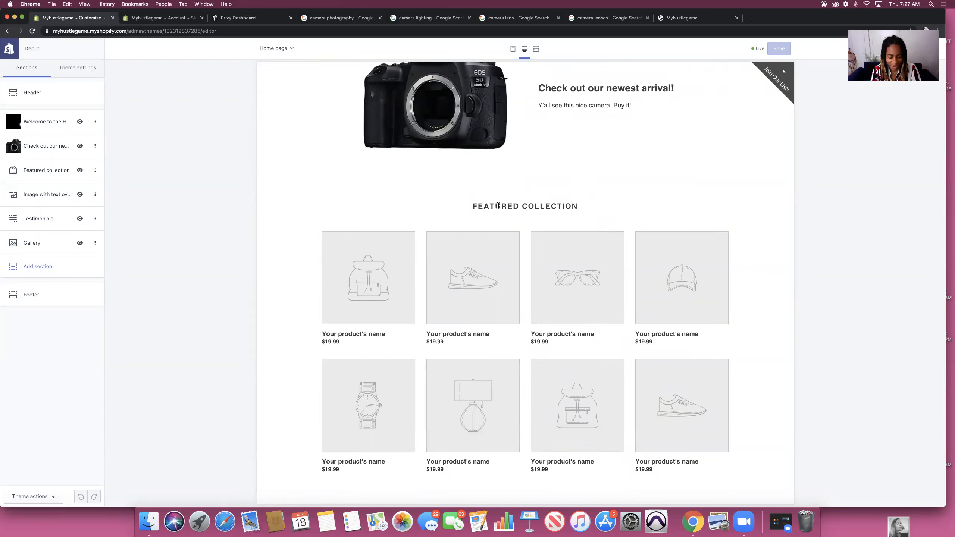
scroll(400, 243, "down", 5)
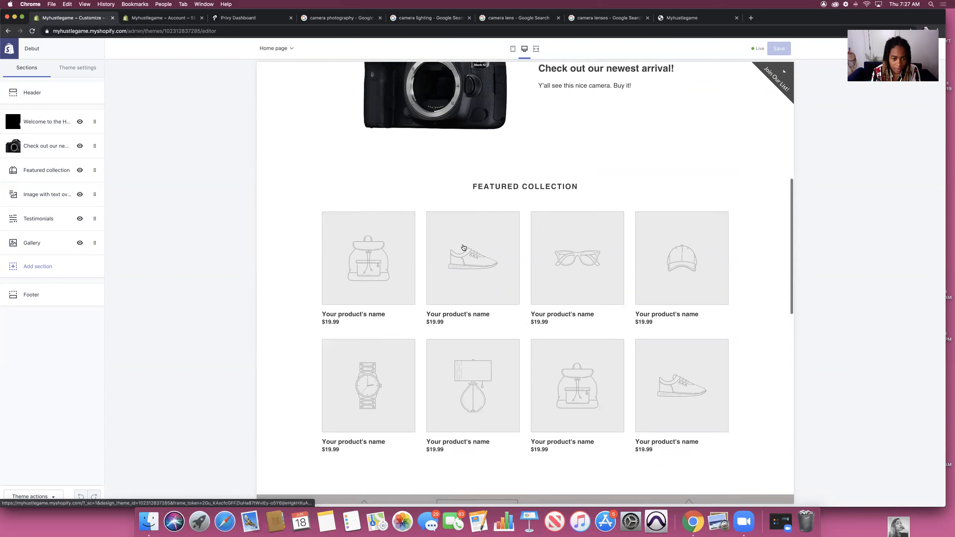
left_click(33, 173)
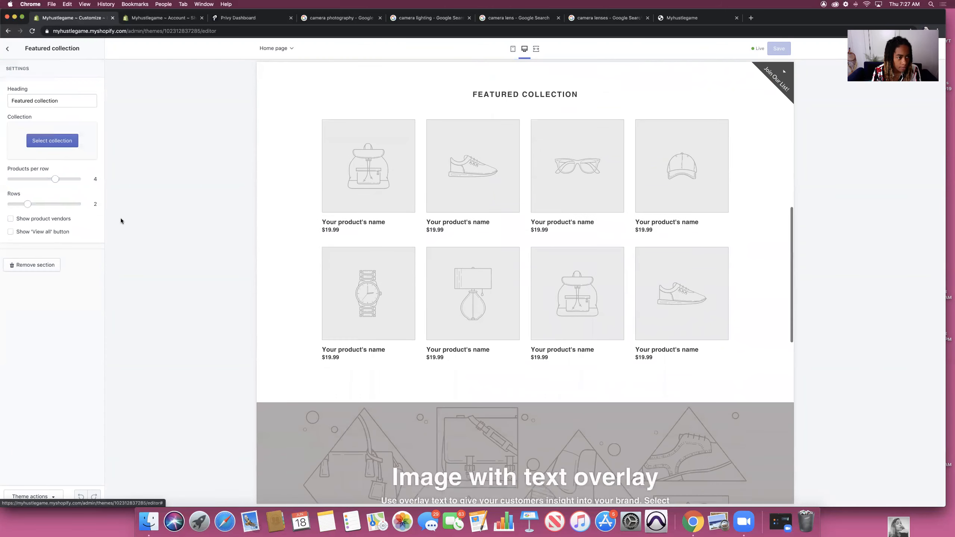
left_click(36, 143)
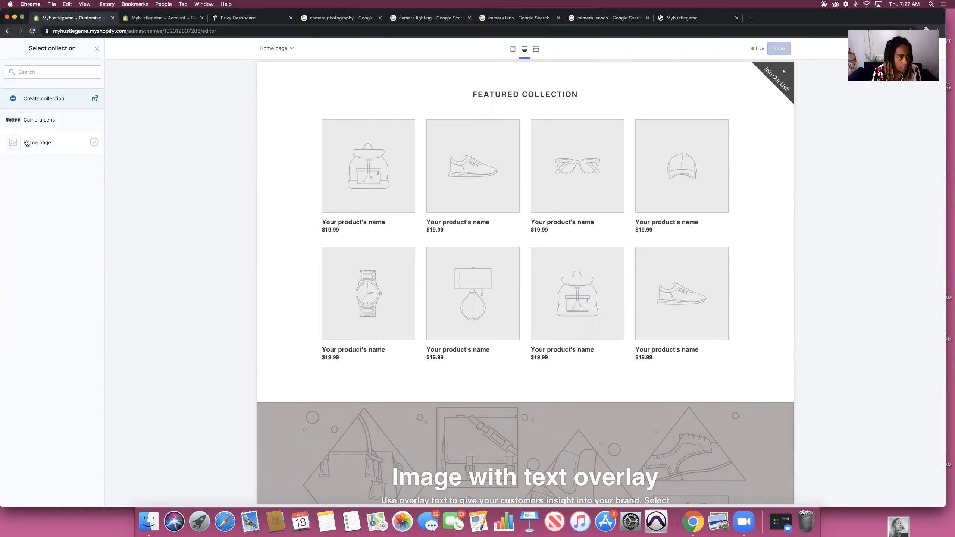
left_click(27, 143)
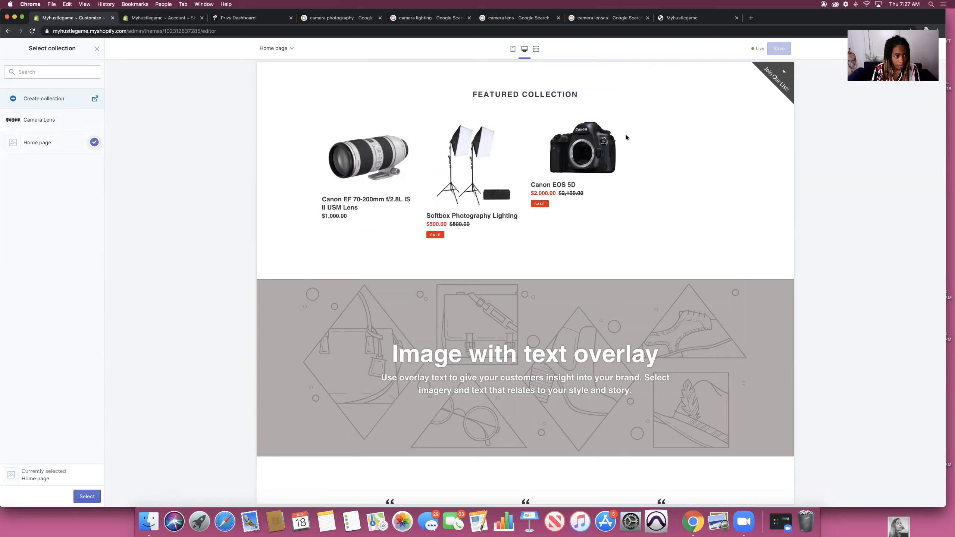
Step: Confirm the Home page collection and settle on 3 products per row across 2 rows
left_click(87, 496)
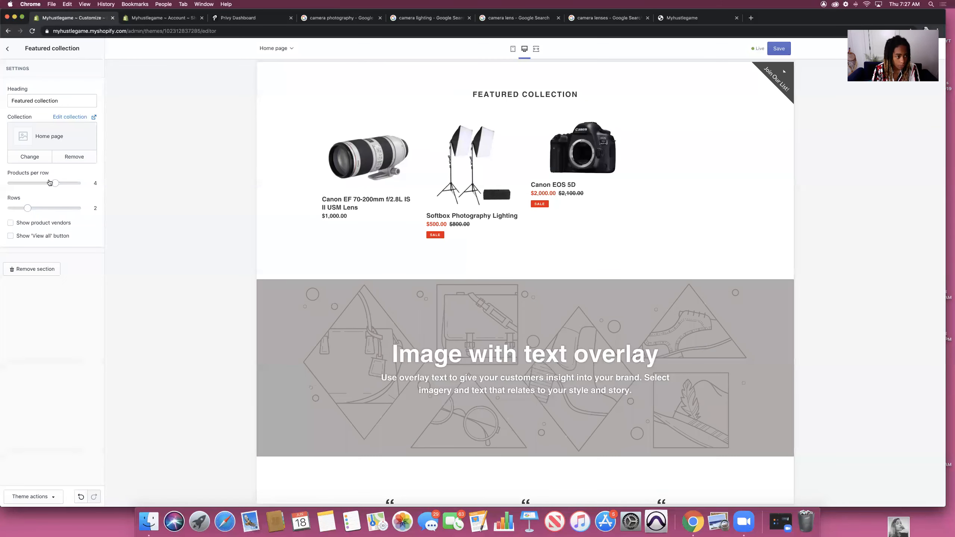
left_click_drag(52, 184, 43, 187)
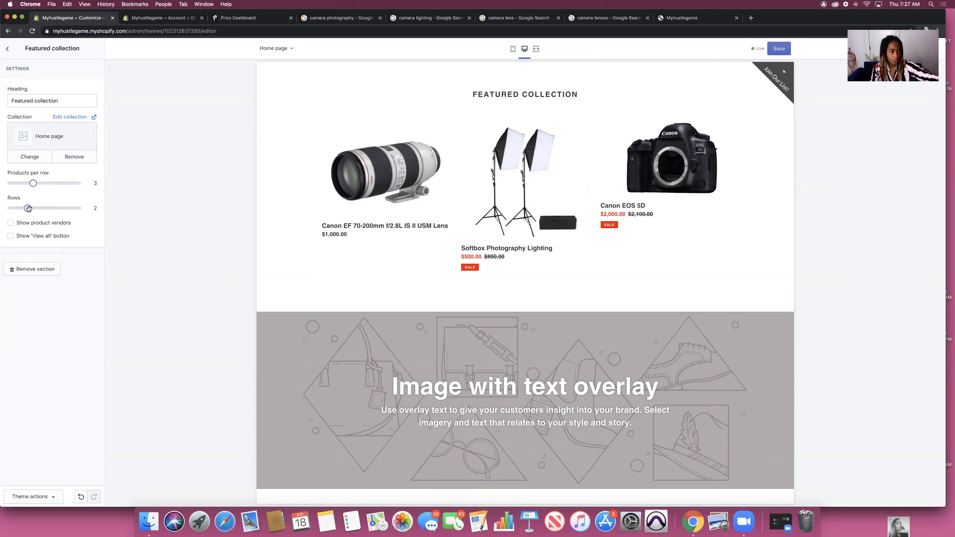
left_click_drag(28, 208, 60, 208)
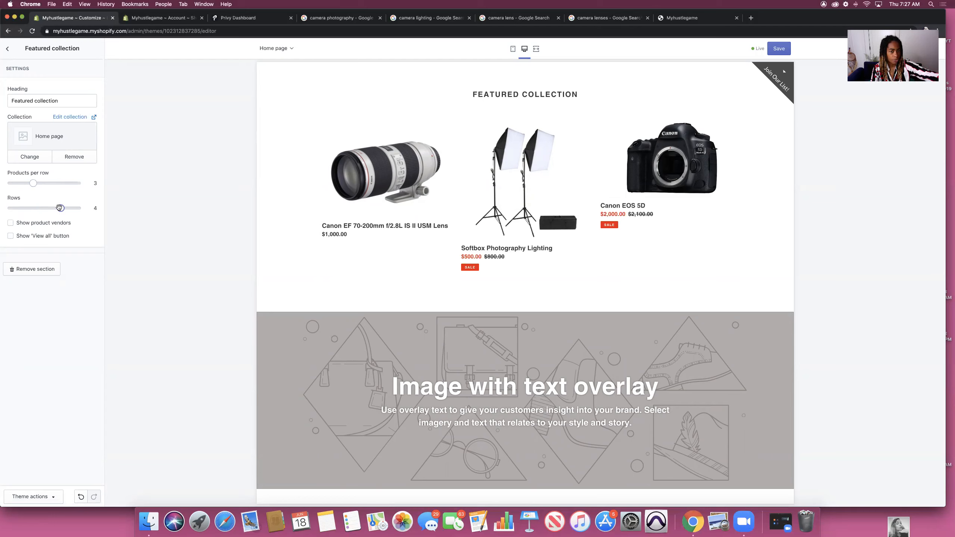
left_click_drag(34, 183, 93, 182)
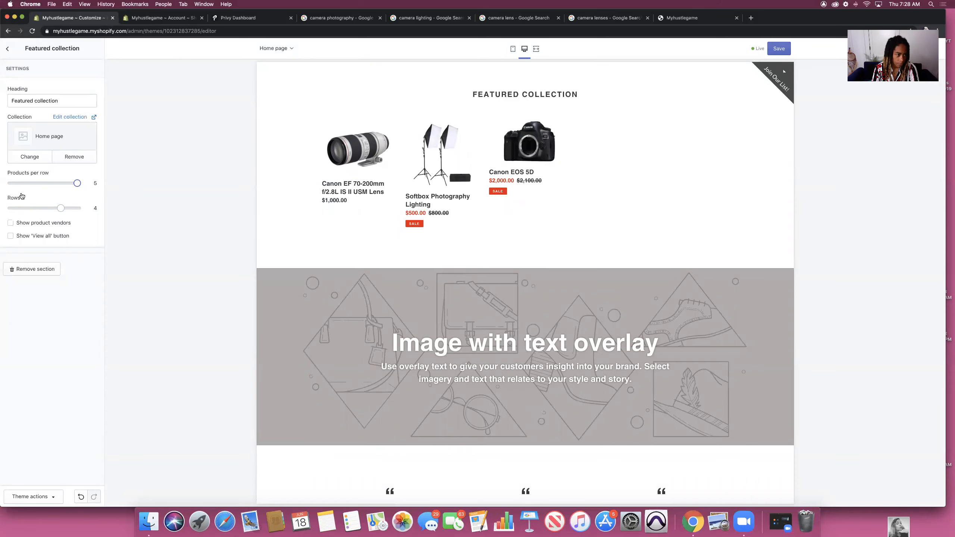
left_click_drag(77, 183, 4, 183)
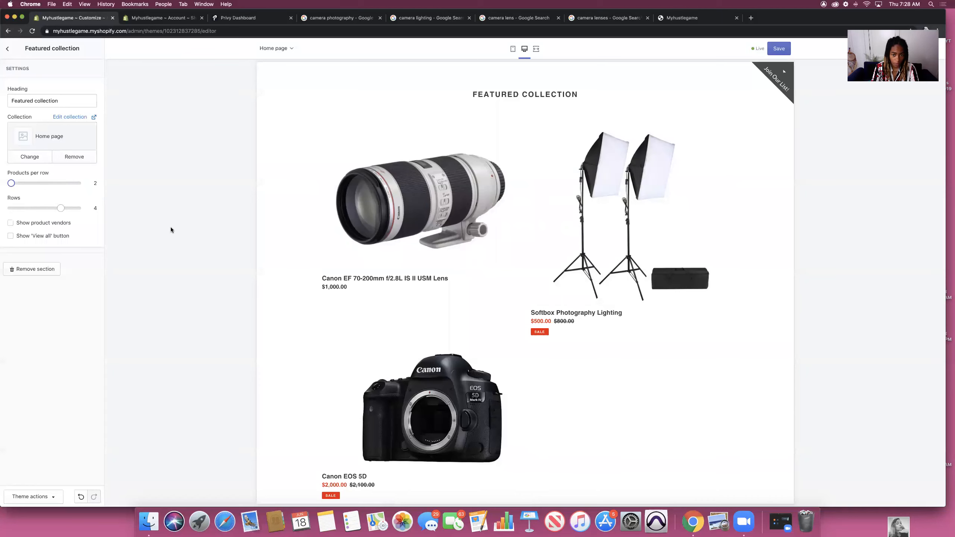
scroll(357, 258, "down", 3)
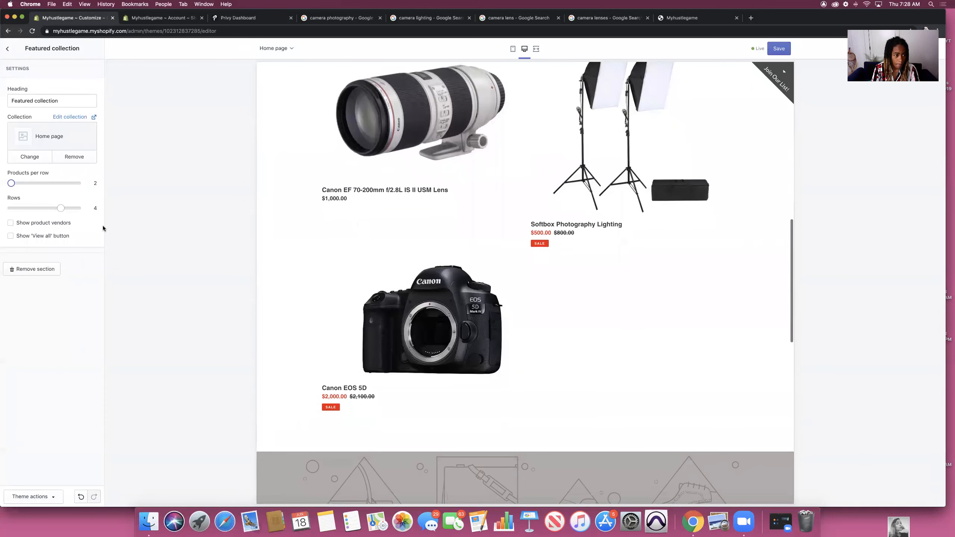
left_click_drag(60, 208, 27, 208)
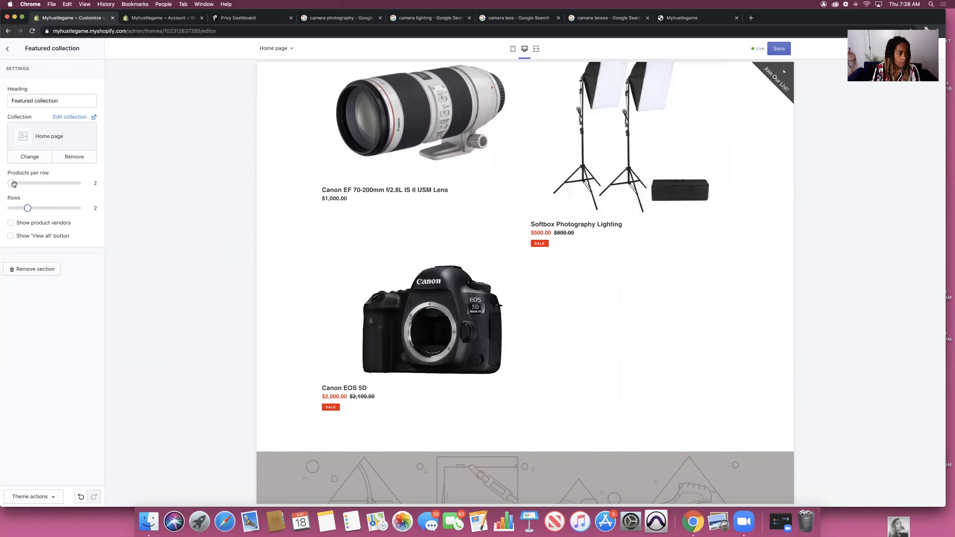
left_click_drag(11, 183, 33, 183)
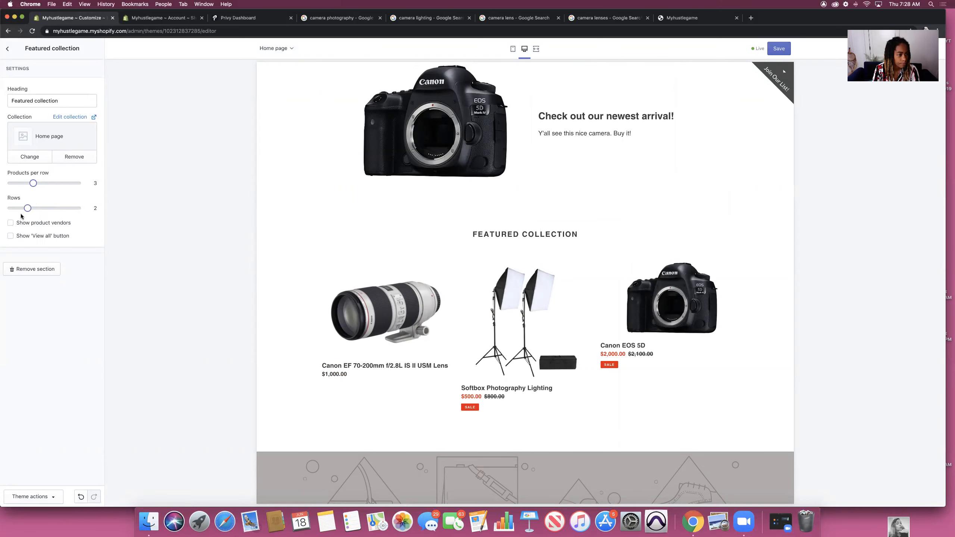
Step: Keep product vendors hidden, enable the View all button, and preview the full collection page
left_click(10, 223)
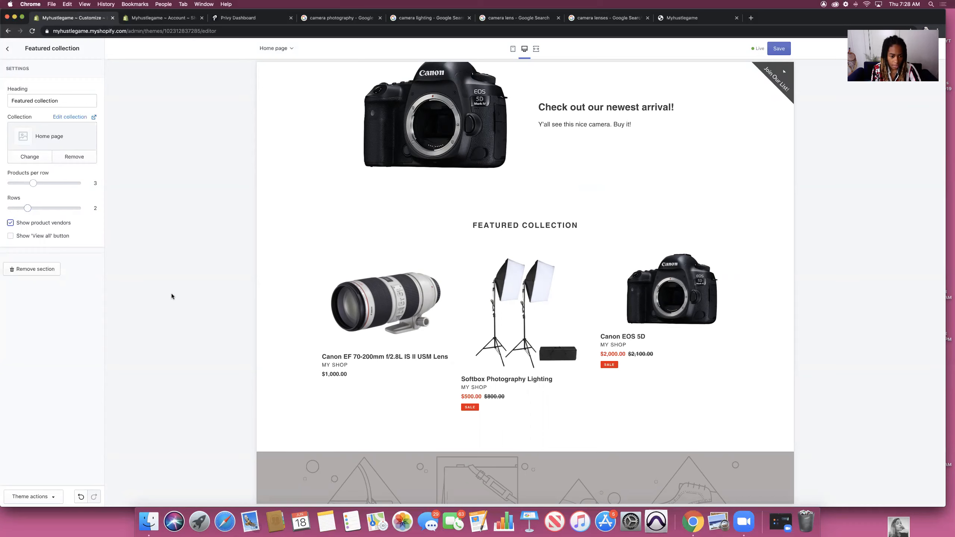
left_click_drag(319, 366, 352, 368)
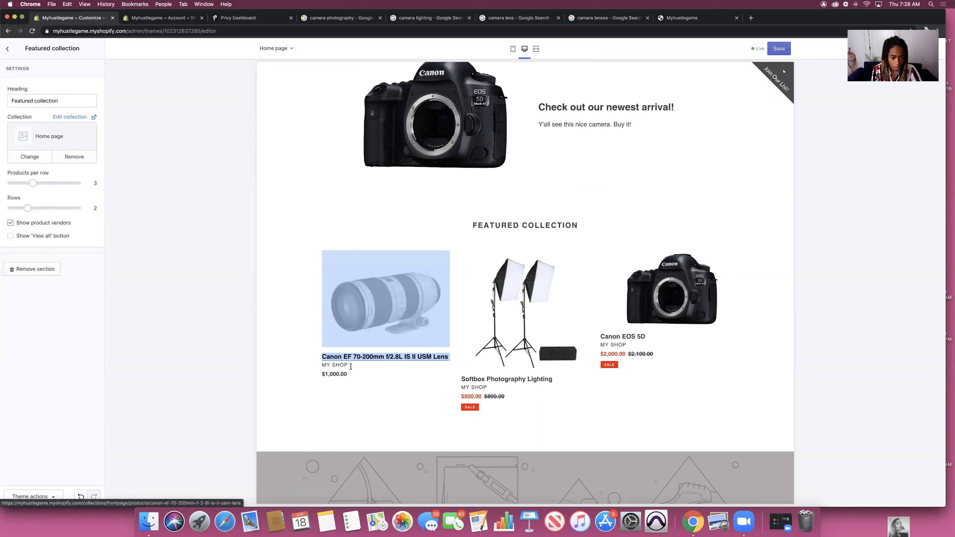
left_click(276, 372)
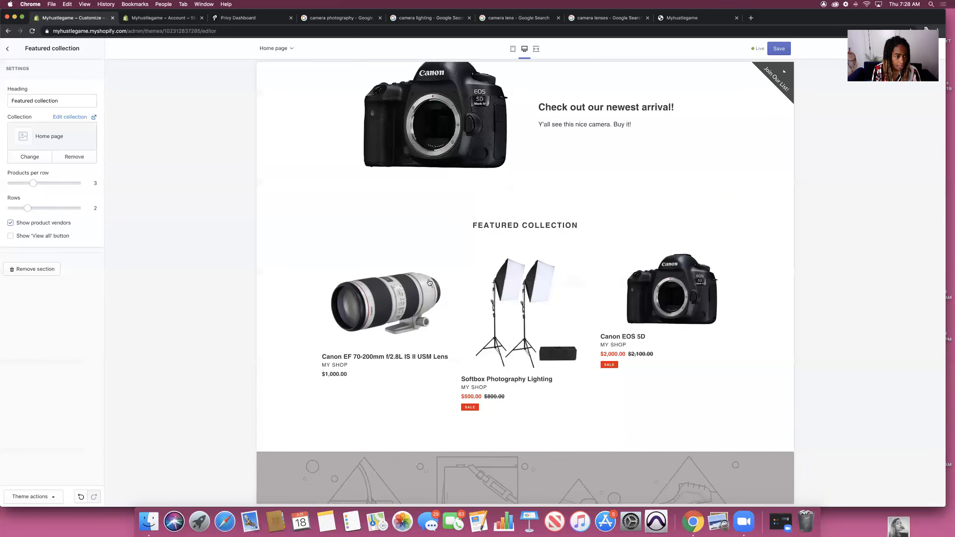
left_click(10, 223)
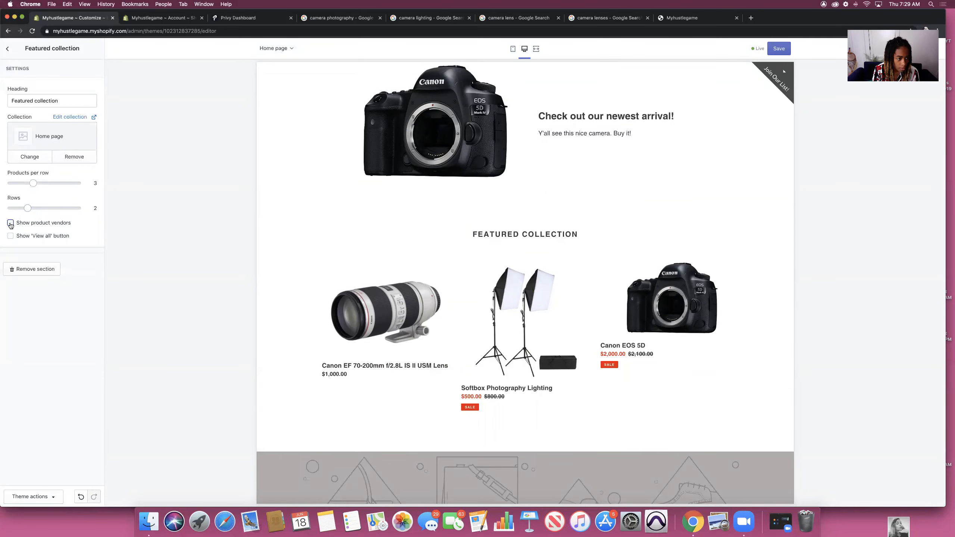
left_click(10, 236)
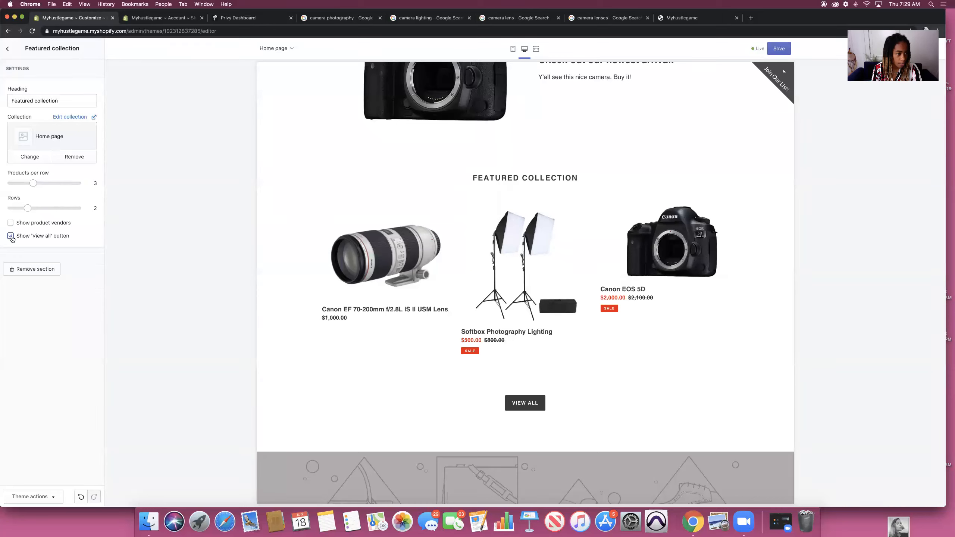
left_click(519, 404)
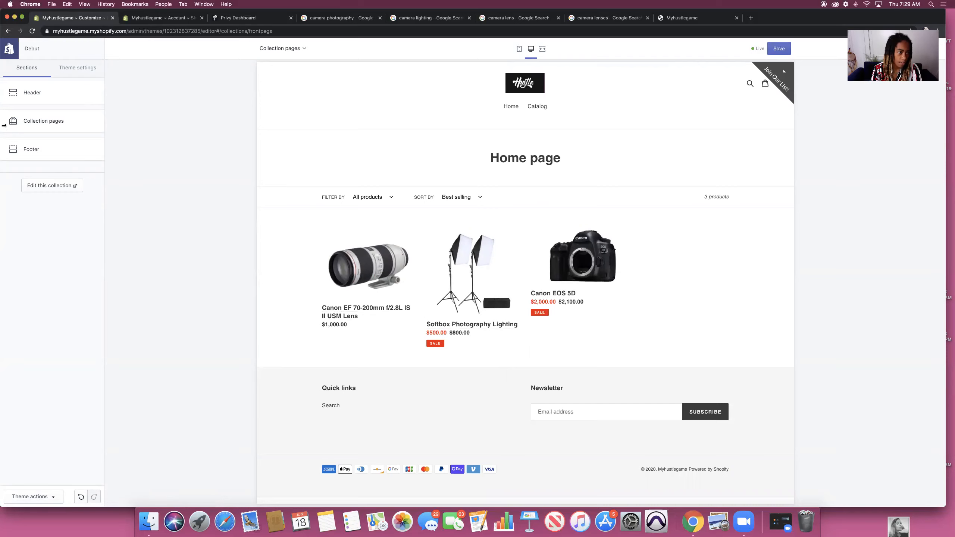
Step: Save the theme changes and reload the storefront to see the updated featured products
left_click(779, 48)
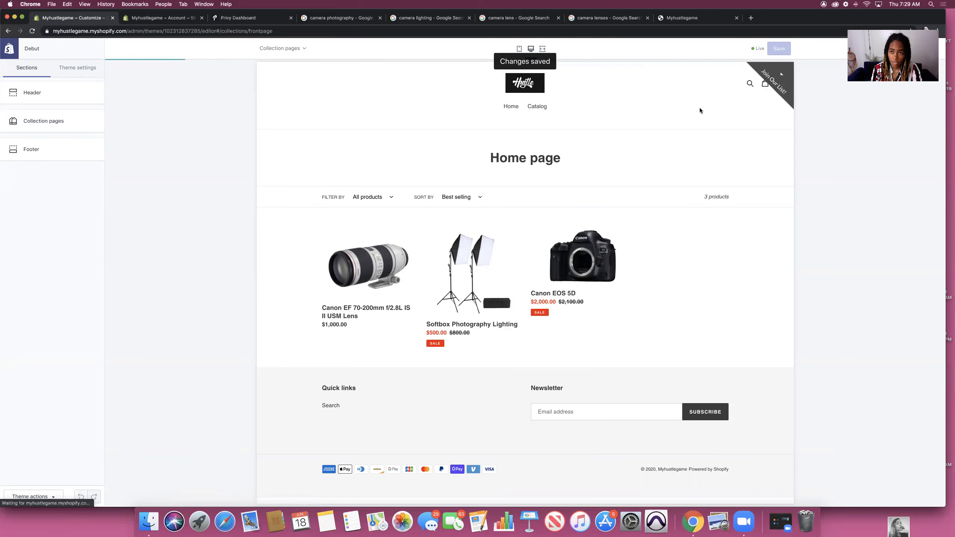
left_click(678, 18)
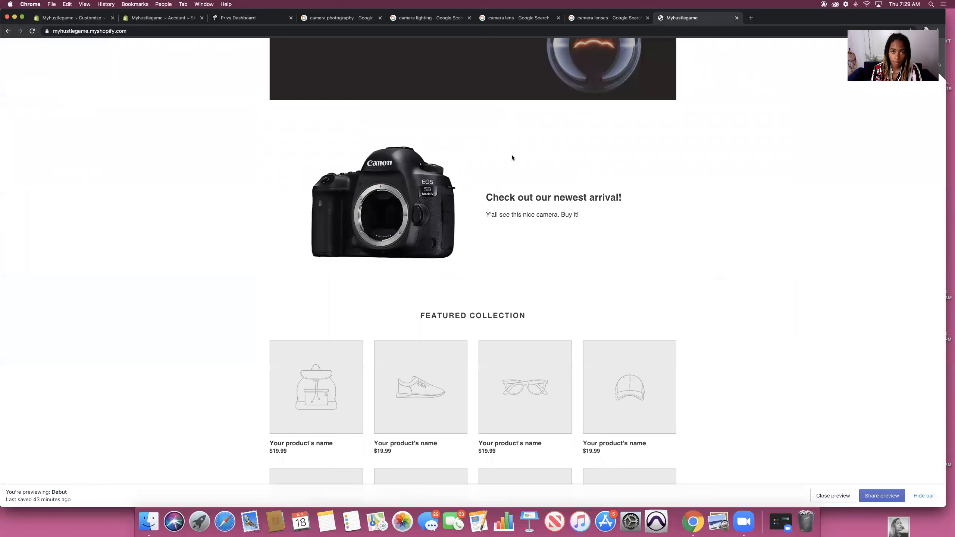
left_click(33, 31)
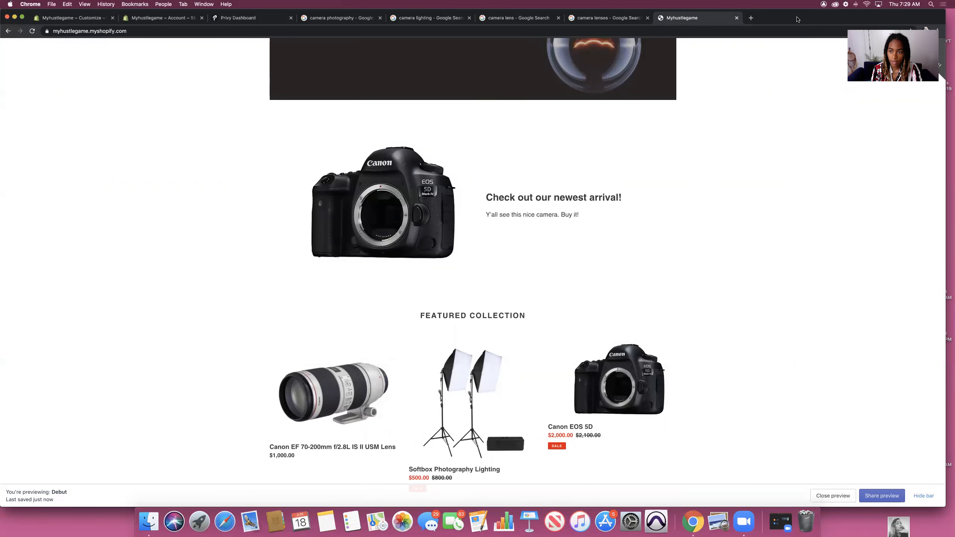
Step: Navigate the theme editor back to the home page sections, then view the camera photography results
left_click(88, 21)
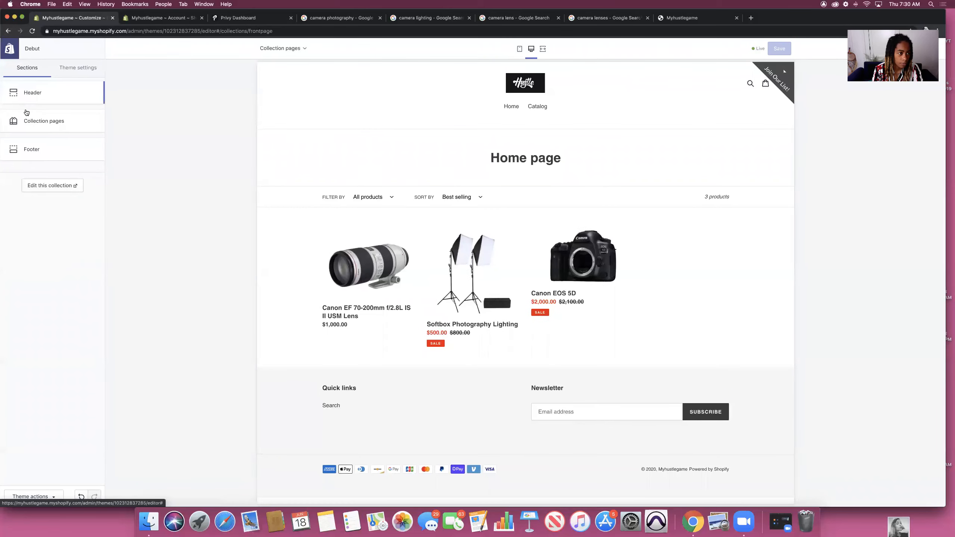
left_click(26, 125)
left_click(10, 53)
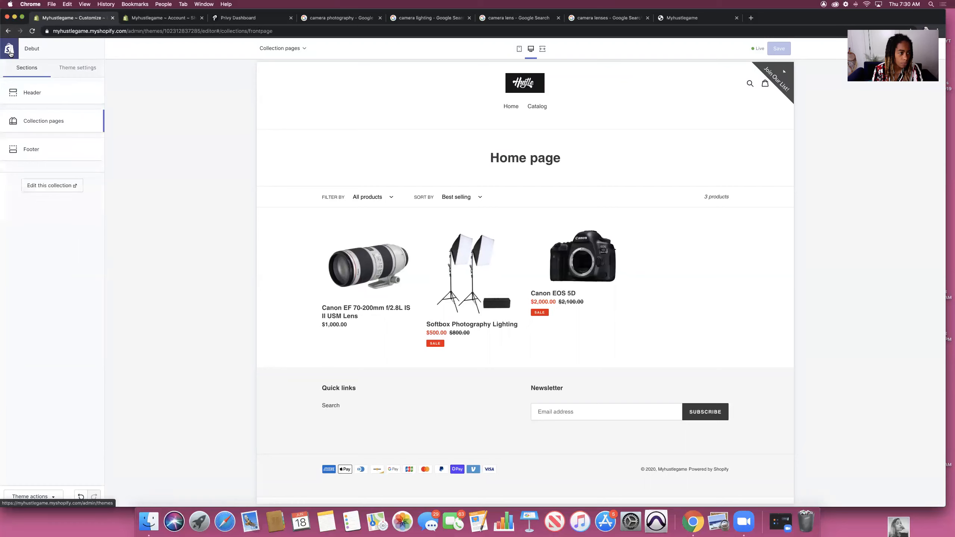
left_click(9, 33)
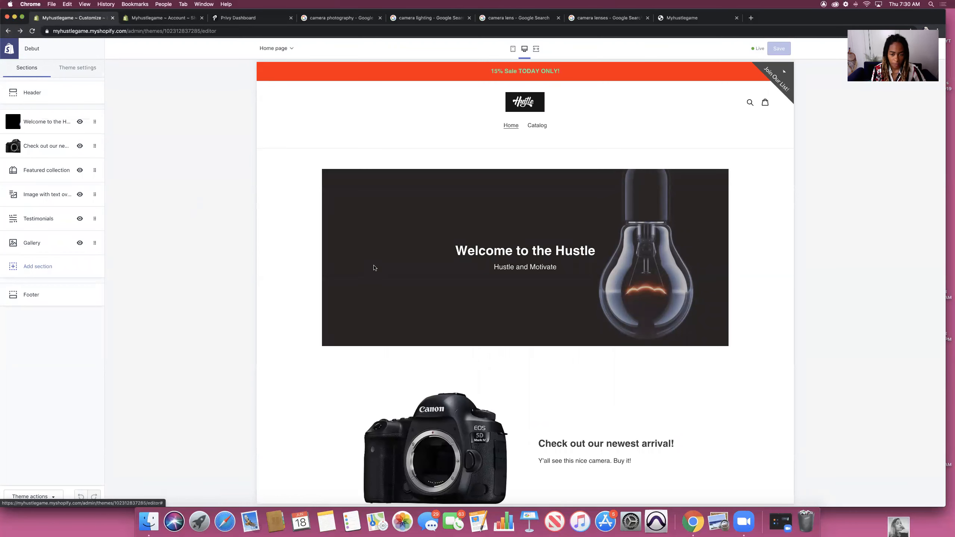
scroll(372, 267, "down", 4)
scroll(372, 265, "up", 4)
scroll(383, 248, "down", 5)
scroll(384, 248, "down", 10)
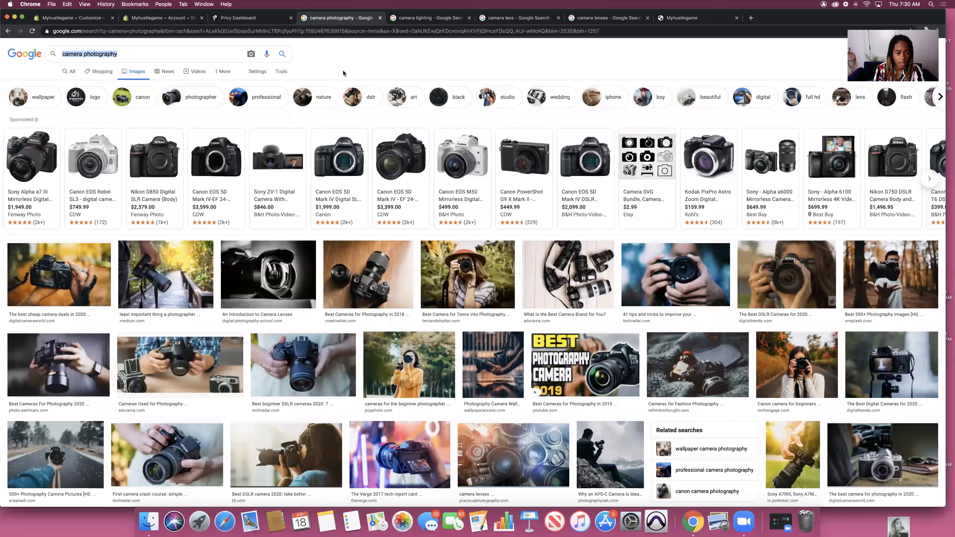
left_click(326, 18)
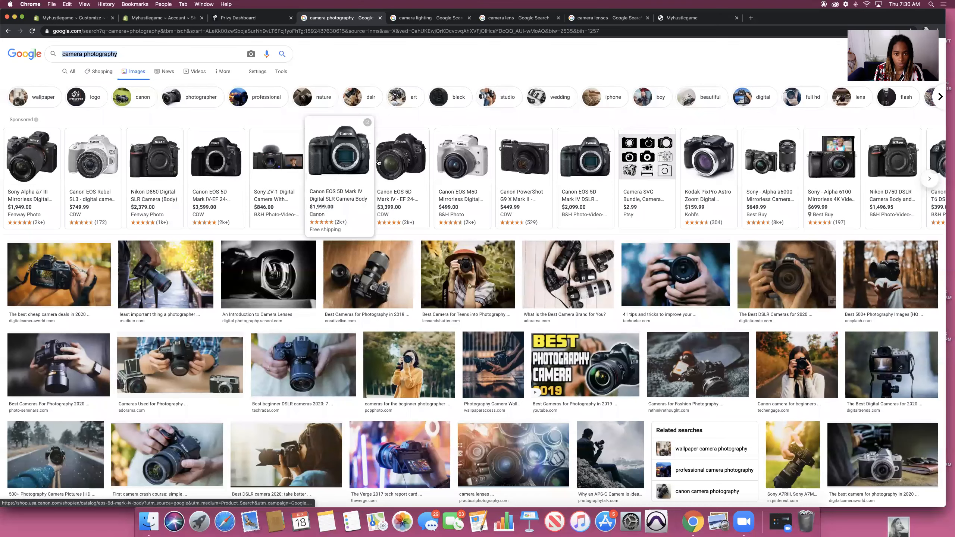
Step: Screenshot the 'Cameras for Fashion Photography' Nikon preview image with Cmd+Shift+4
scroll(218, 188, "down", 1)
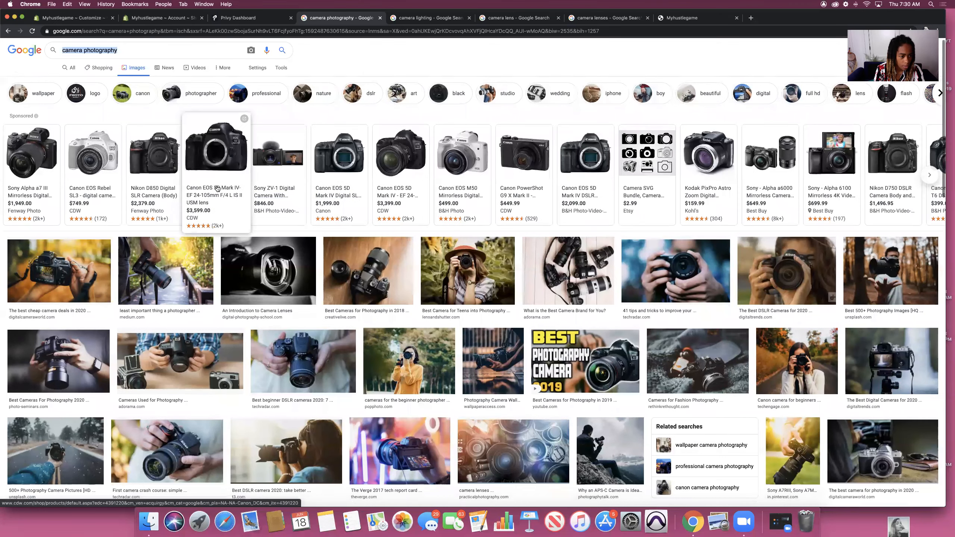
scroll(217, 188, "down", 4)
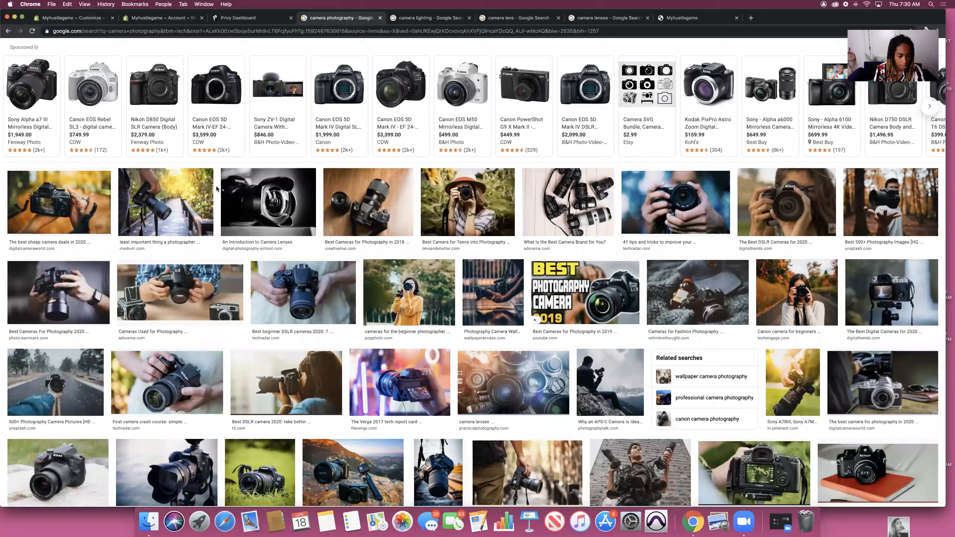
scroll(217, 189, "down", 6)
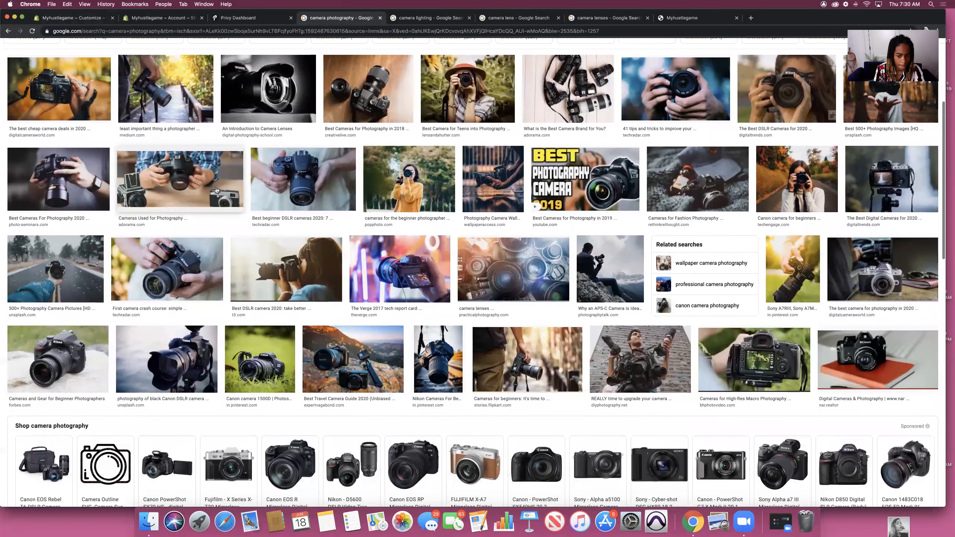
scroll(216, 190, "down", 1)
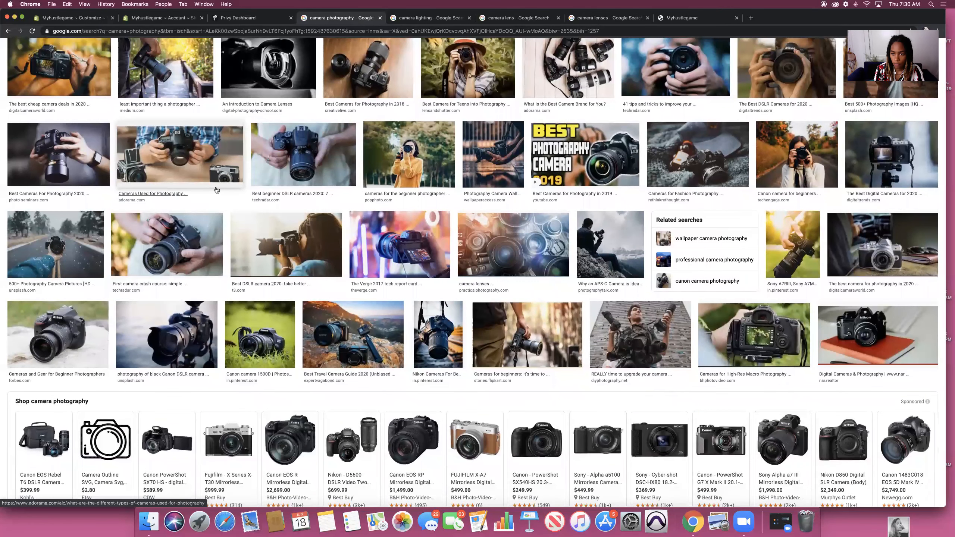
left_click(726, 163)
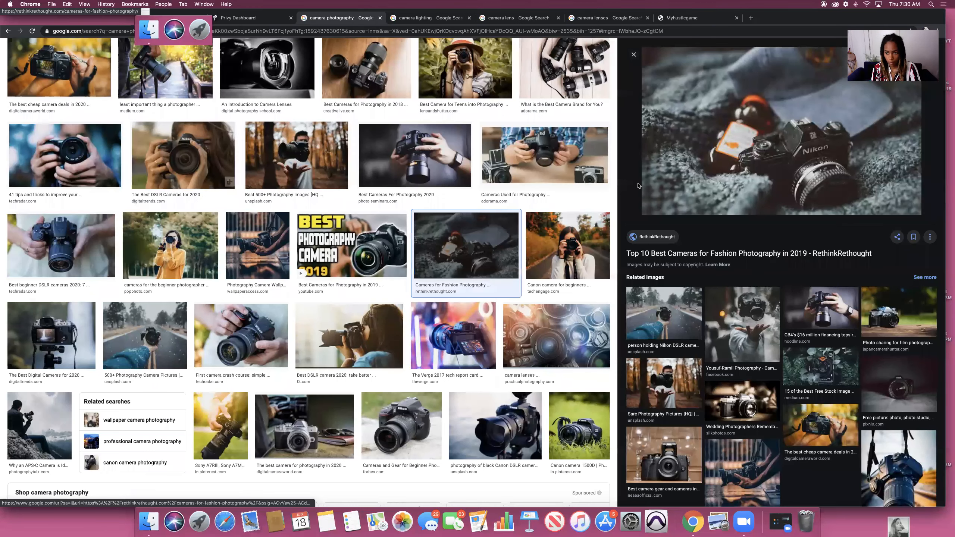
key("super+shift+4")
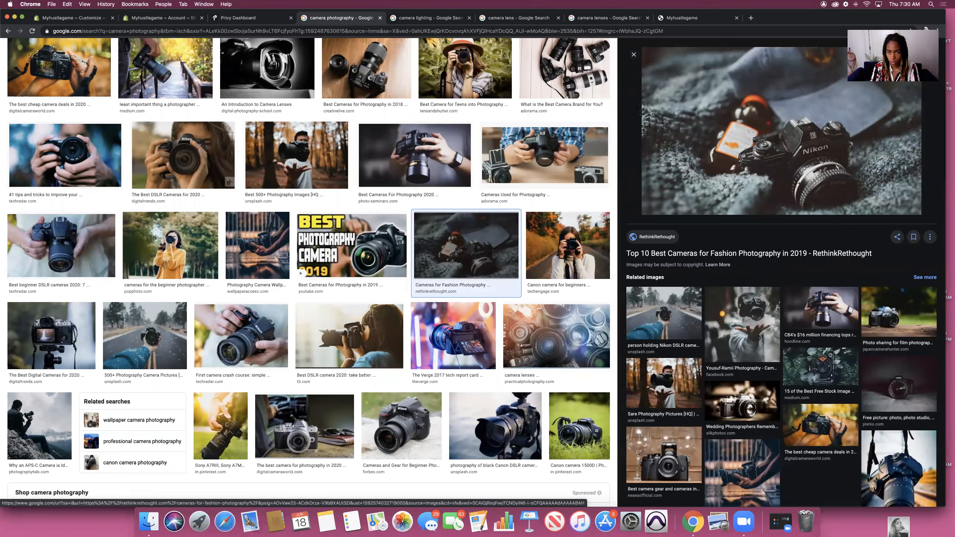
left_click_drag(643, 93, 917, 211)
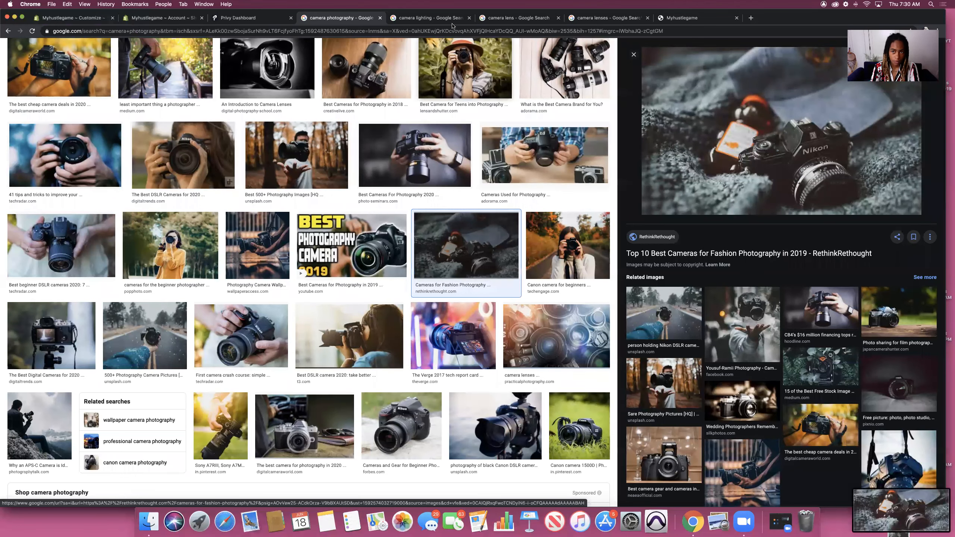
left_click(71, 18)
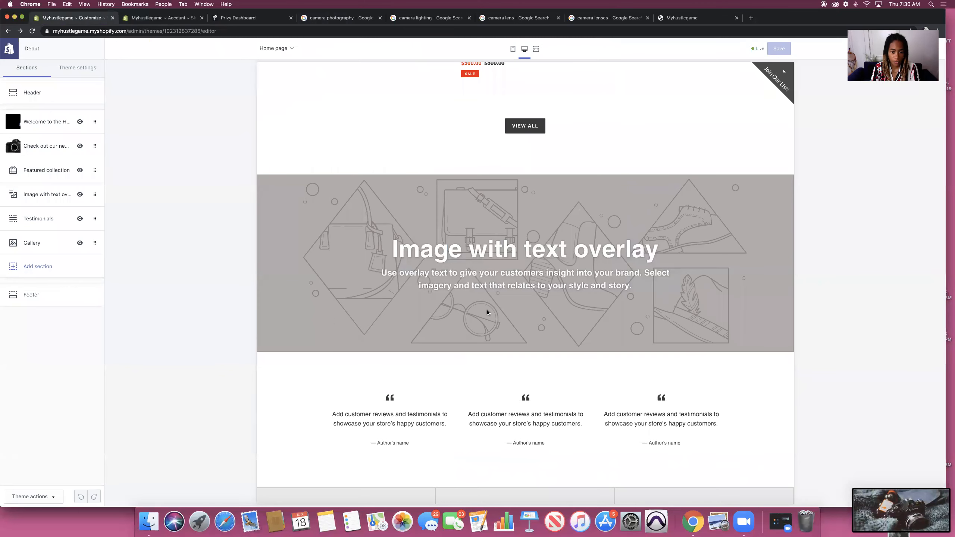
Step: Upload the 7.30.39 Nikon screenshot and apply it as the Image with text overlay image
left_click(44, 196)
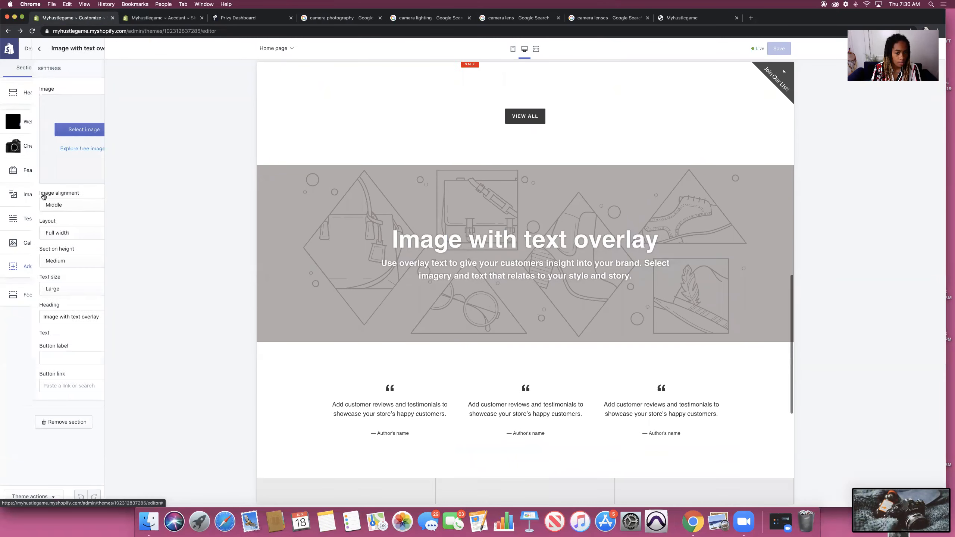
left_click(51, 132)
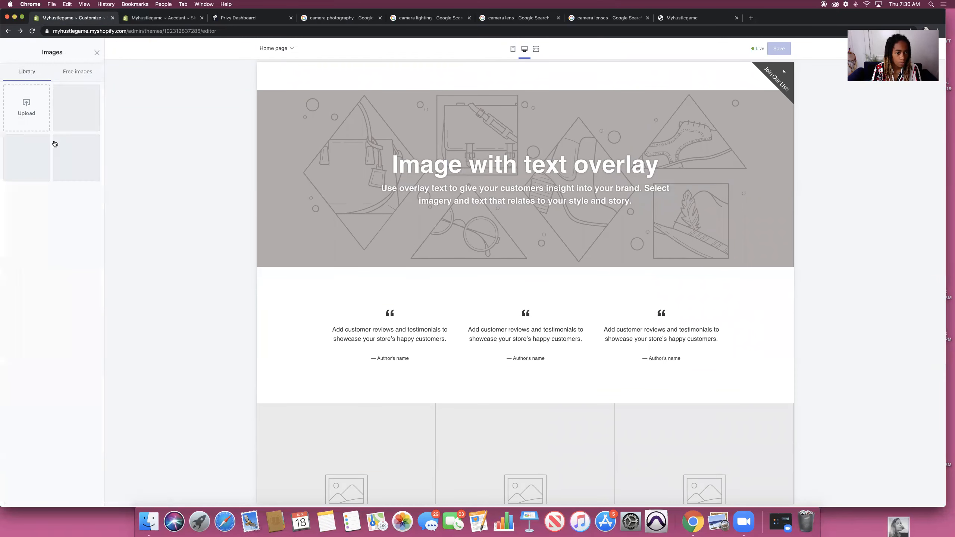
left_click(32, 108)
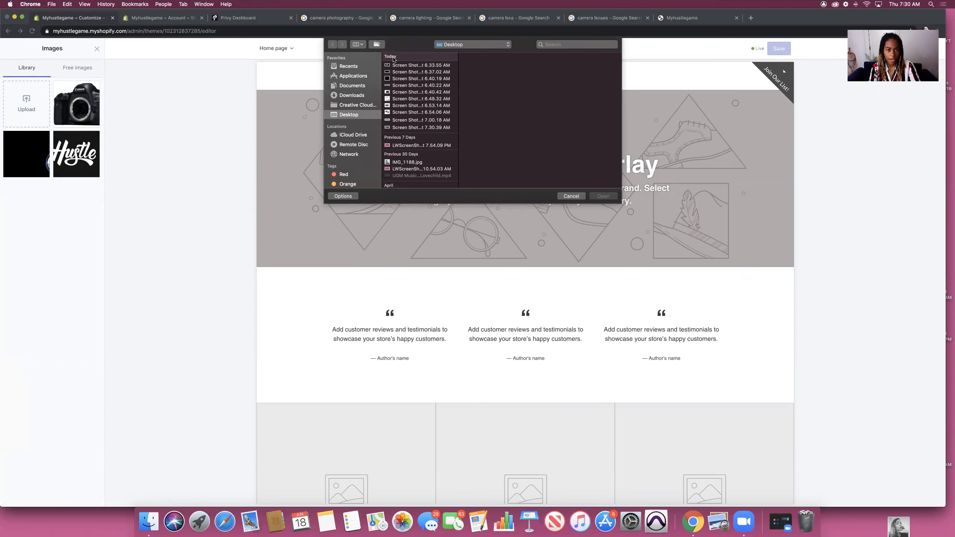
left_click(400, 126)
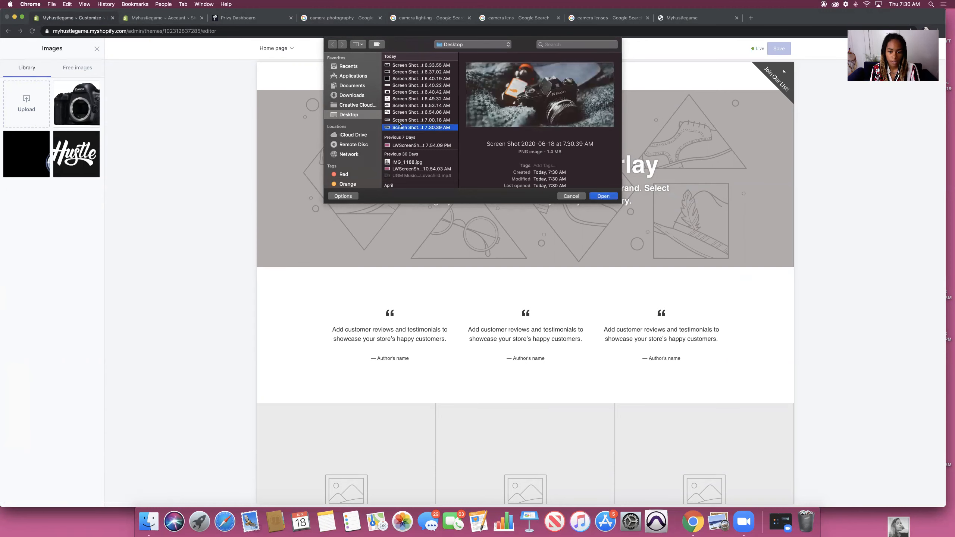
key("Return")
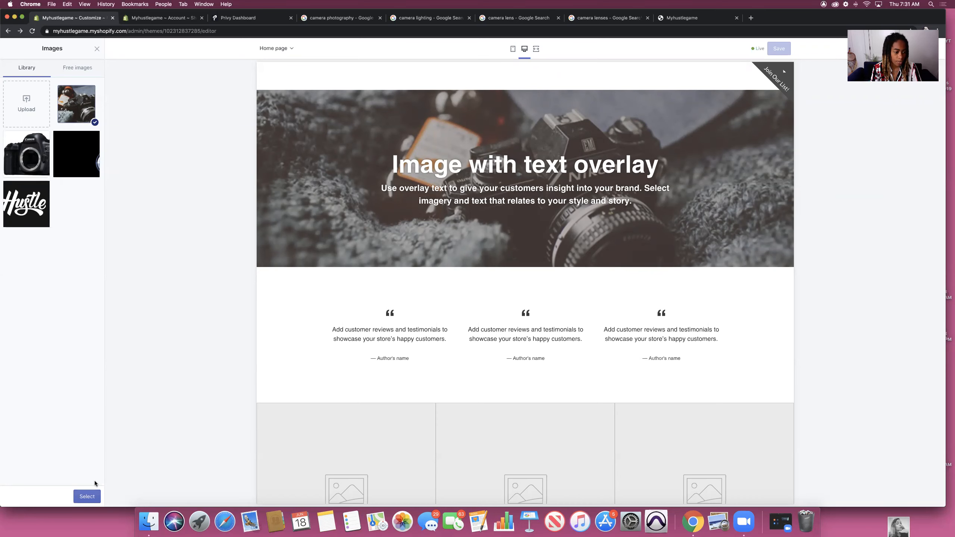
left_click(86, 496)
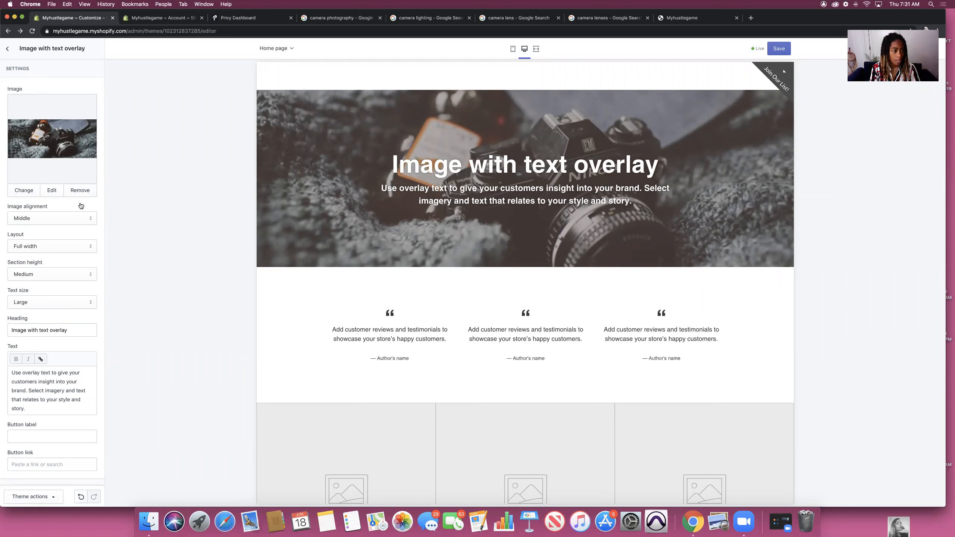
Step: Delete the overlay section's heading and body paragraph text
left_click_drag(37, 409, 5, 369)
key("BackSpace")
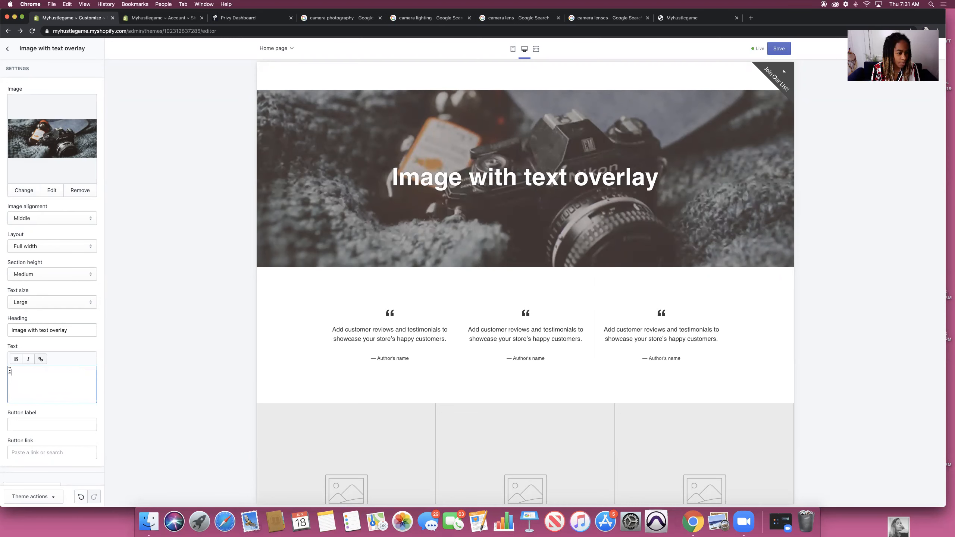
left_click_drag(70, 330, 4, 323)
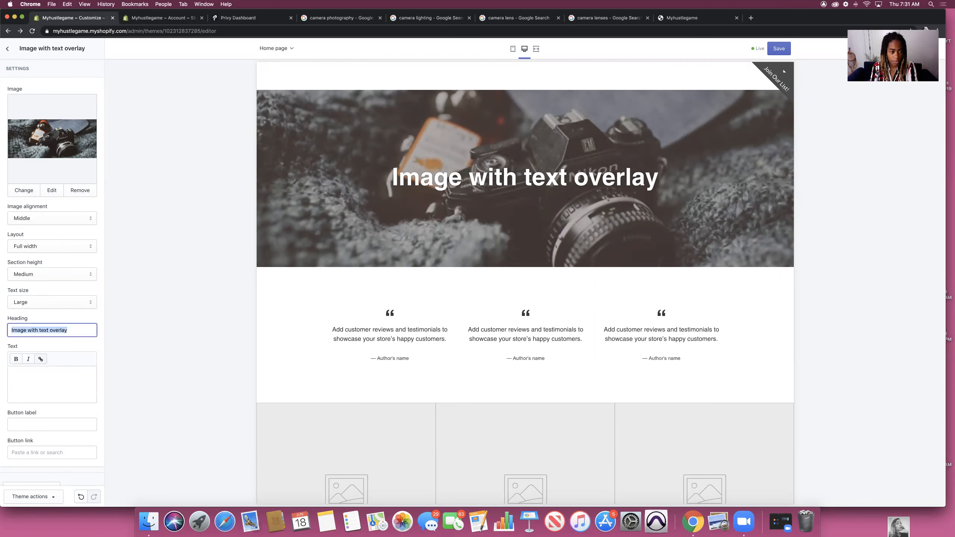
key("BackSpace")
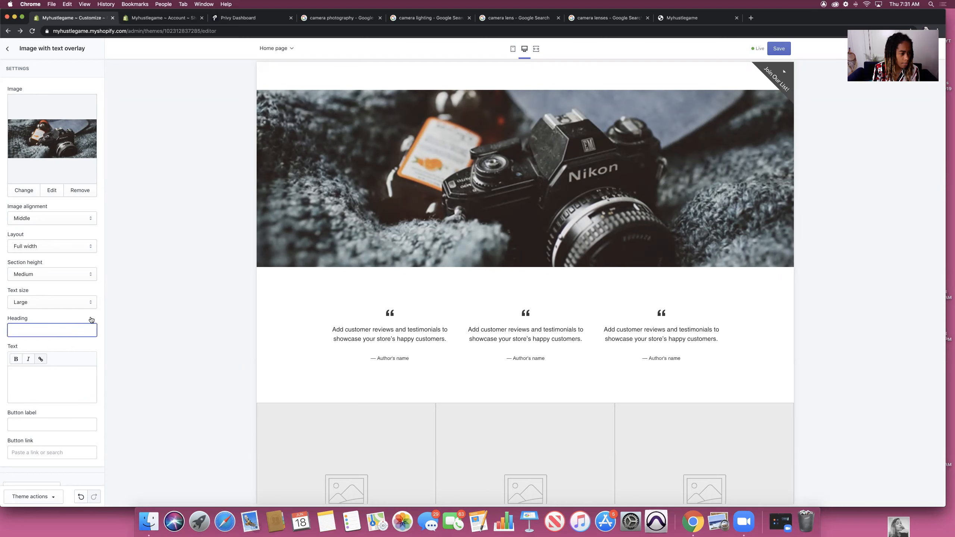
Step: Change the section height from Medium to Extra Large
left_click(90, 273)
left_click(80, 288)
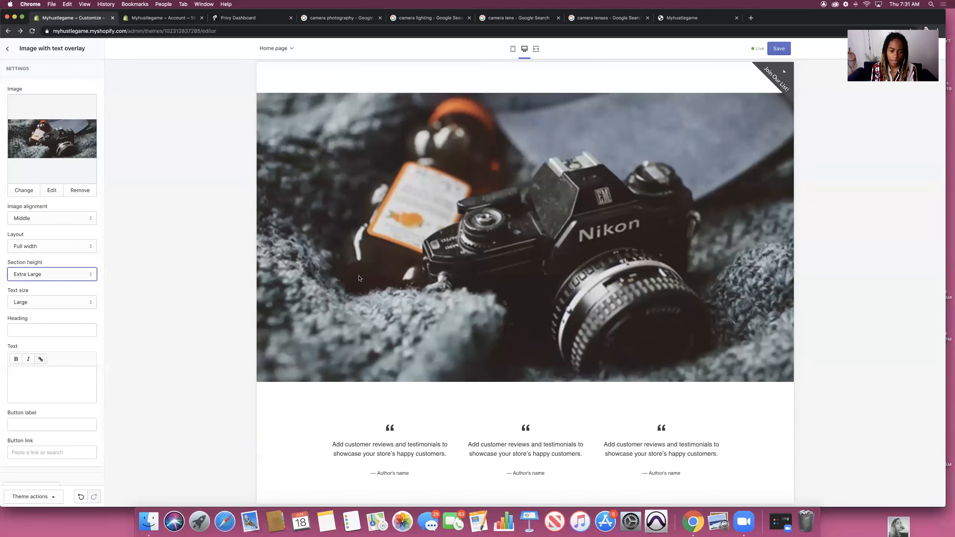
scroll(358, 275, "up", 8)
scroll(359, 278, "down", 10)
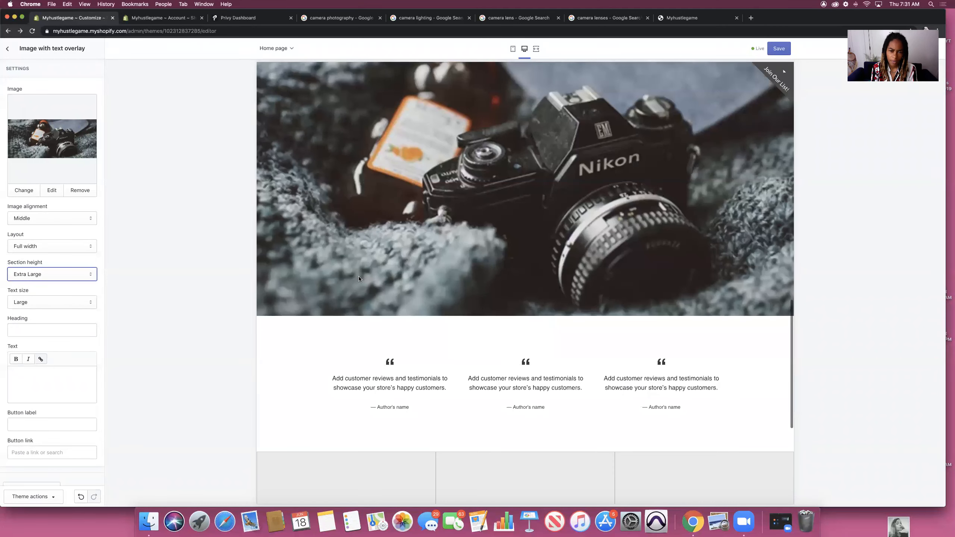
scroll(358, 276, "up", 3)
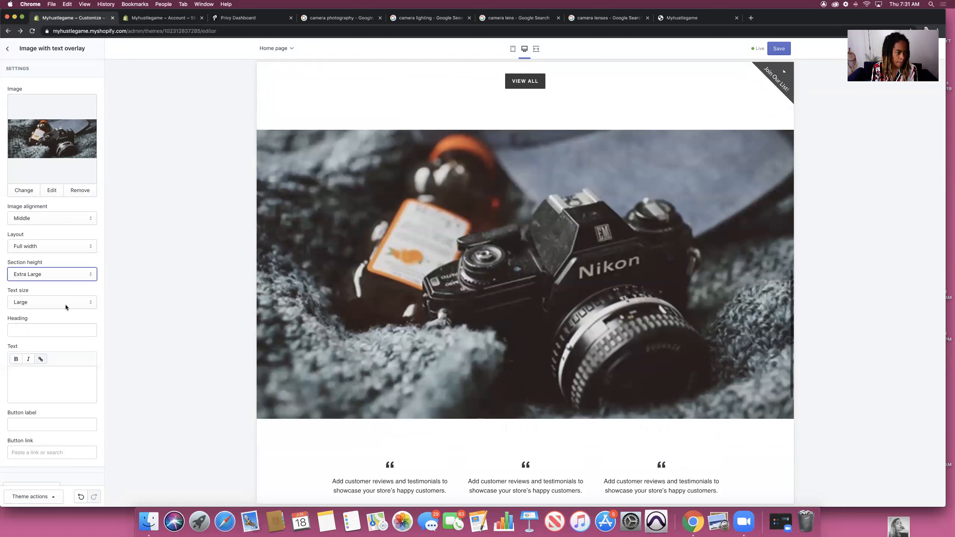
Step: Try the camera image section at Full width, then switch its layout to Fixed width
left_click(86, 246)
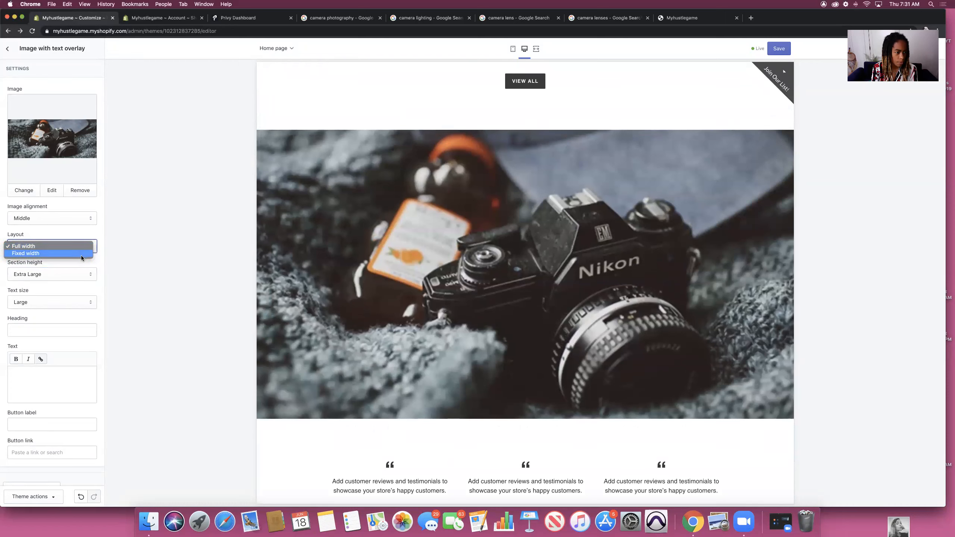
left_click(166, 263)
scroll(331, 265, "up", 10)
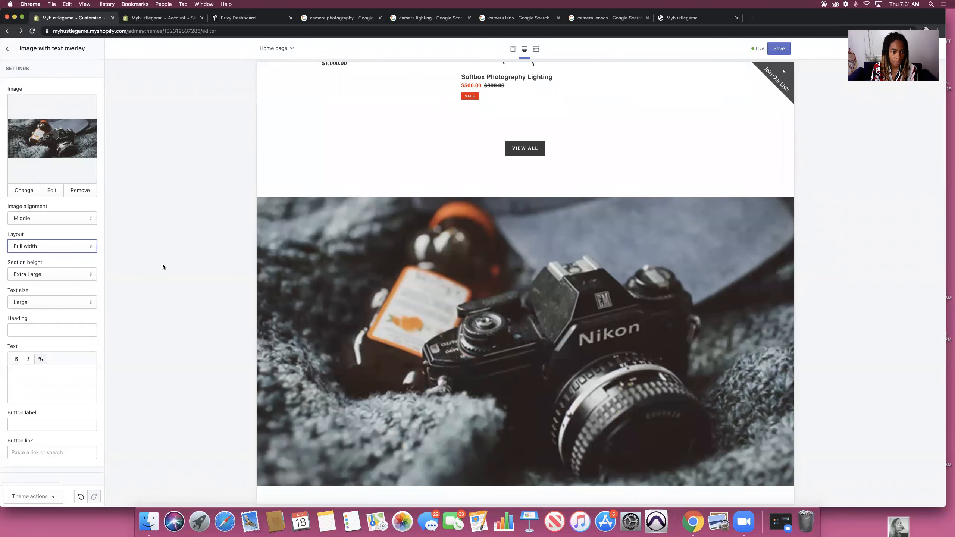
left_click(41, 250)
left_click(43, 254)
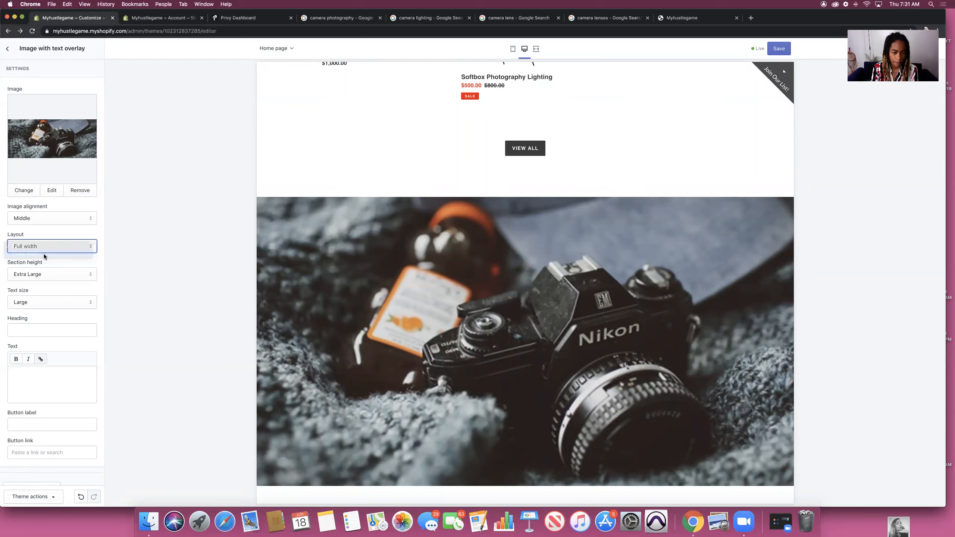
scroll(329, 253, "up", 15)
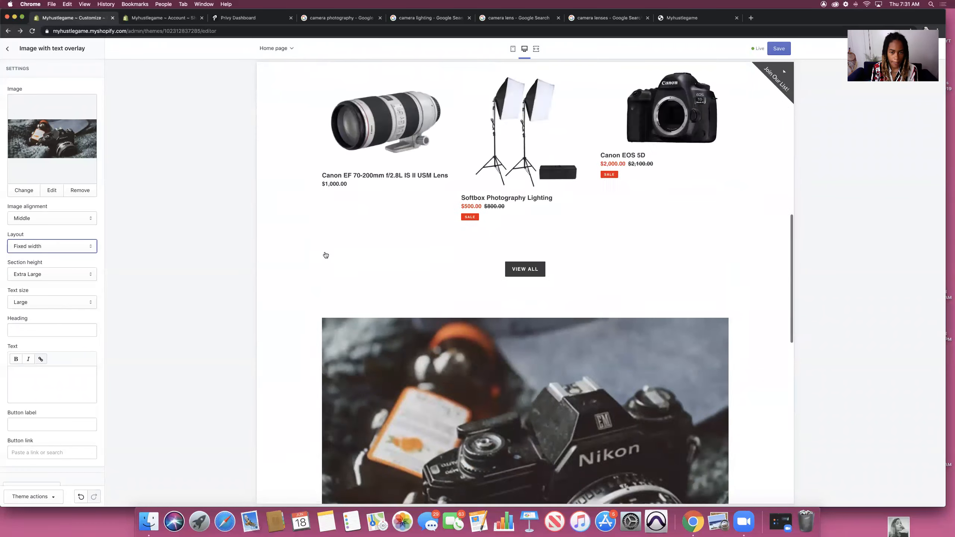
scroll(326, 250, "down", 3)
scroll(325, 252, "down", 14)
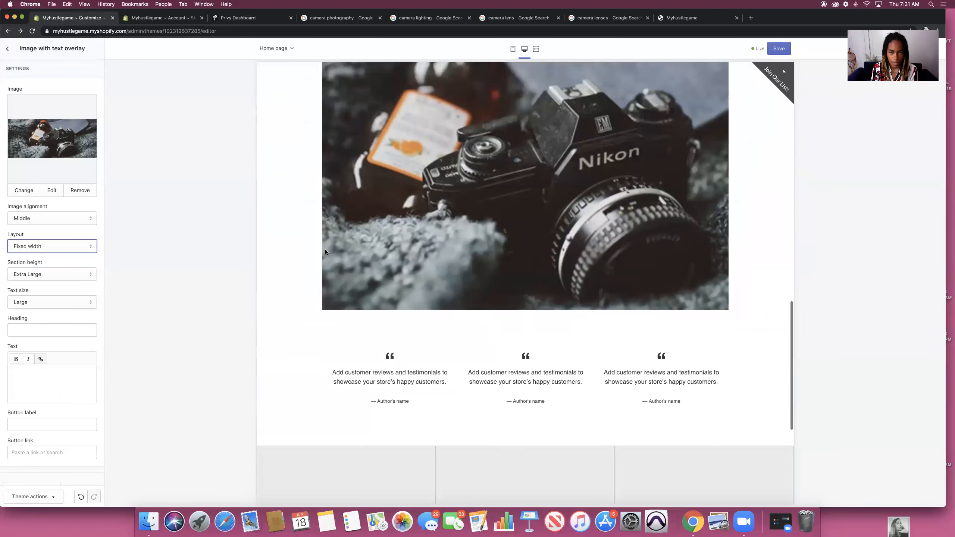
scroll(326, 253, "up", 3)
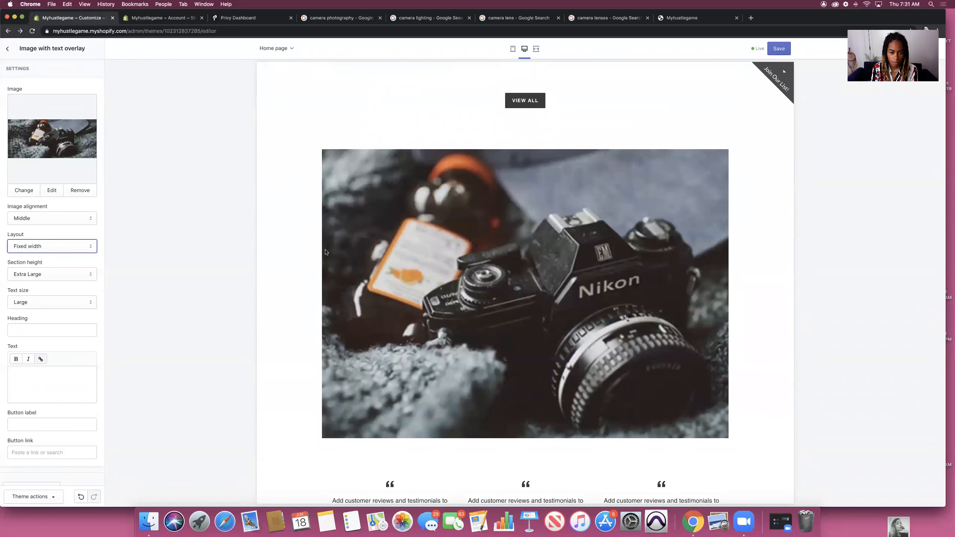
Step: Compare Full width once more and settle on Fixed width for the camera image
left_click(28, 247)
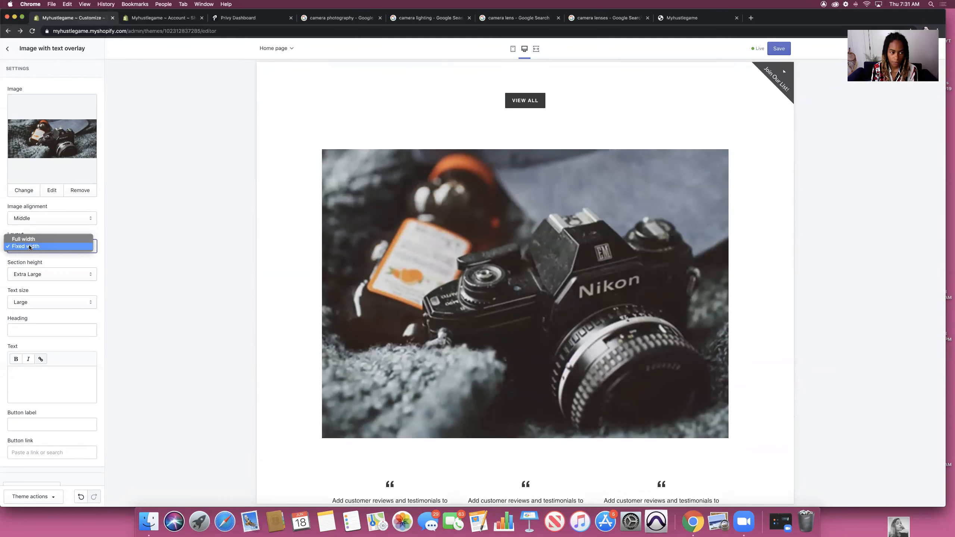
left_click(34, 239)
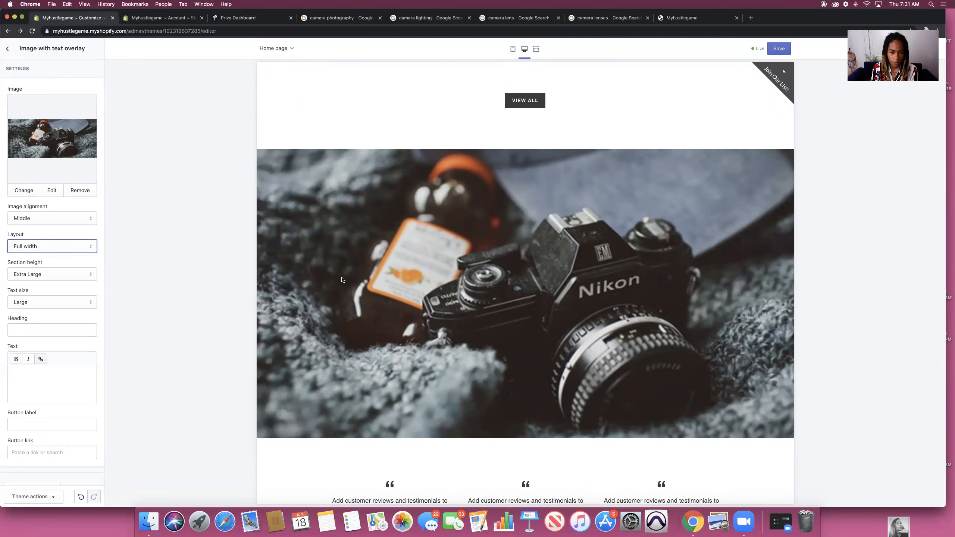
scroll(343, 278, "up", 10)
scroll(342, 279, "down", 9)
scroll(341, 280, "down", 2)
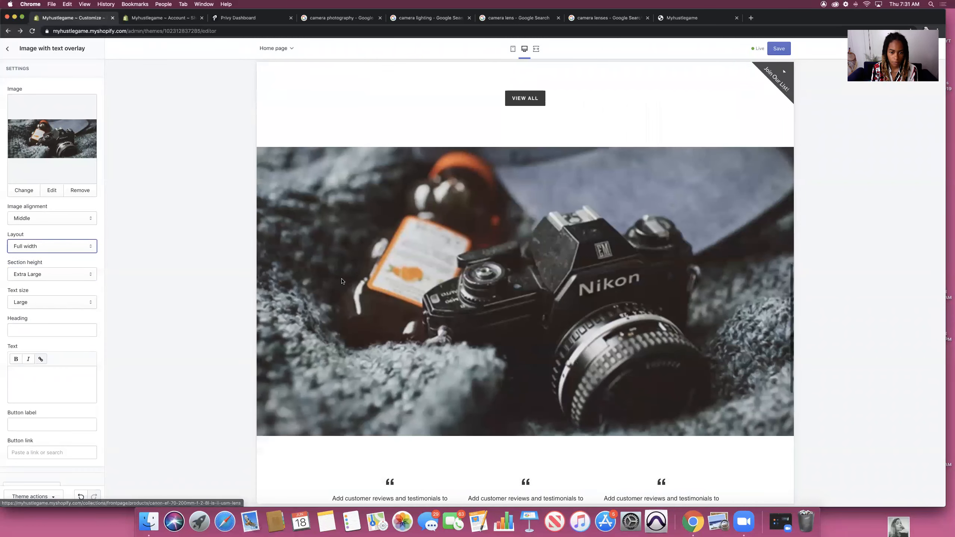
left_click(40, 247)
left_click(39, 254)
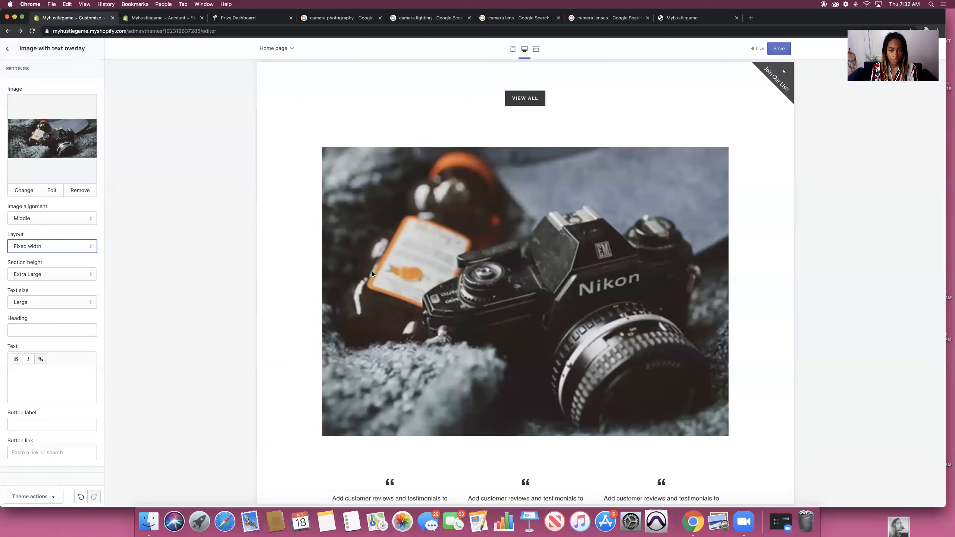
scroll(372, 272, "up", 10)
scroll(366, 277, "down", 2)
scroll(366, 276, "down", 7)
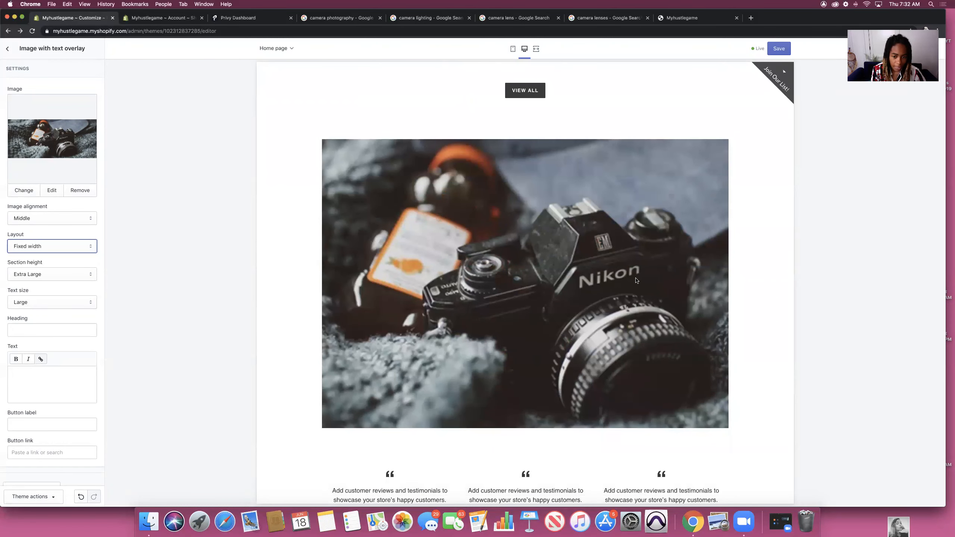
Step: Label the camera image section's button 'Blog'
left_click(525, 284)
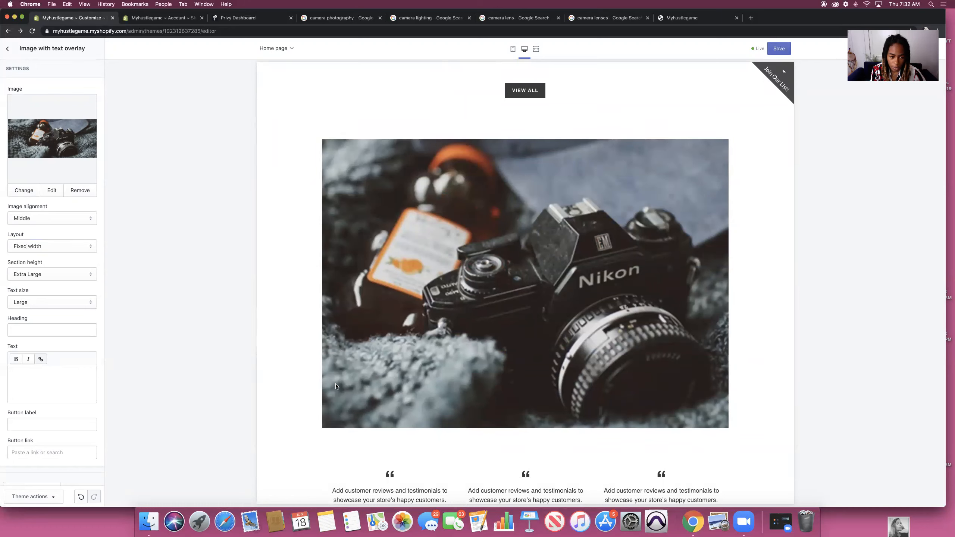
scroll(70, 395, "down", 1)
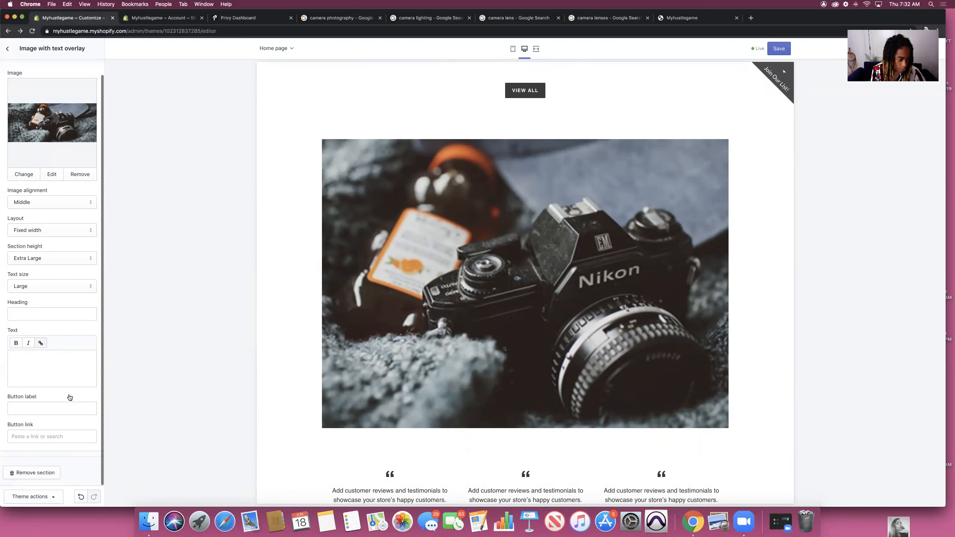
left_click(62, 409)
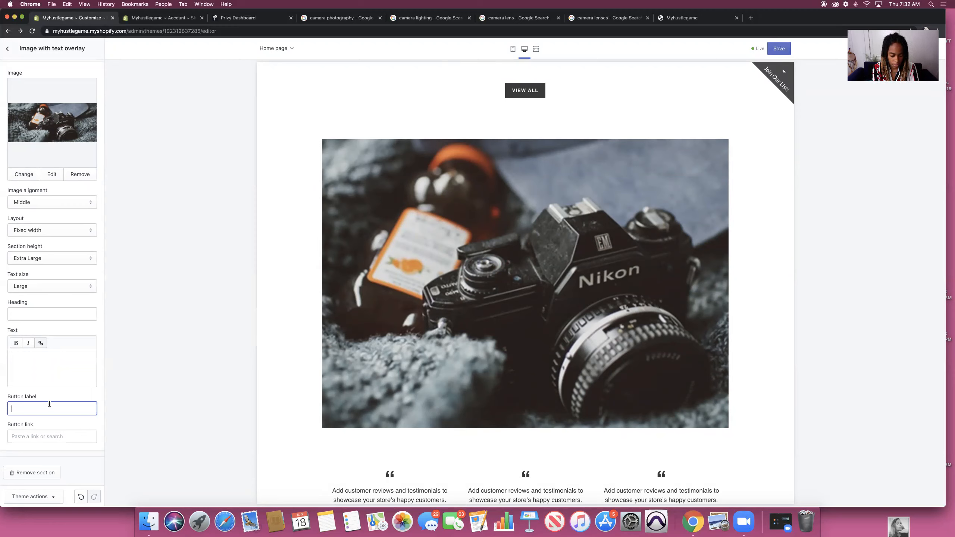
type("Sh")
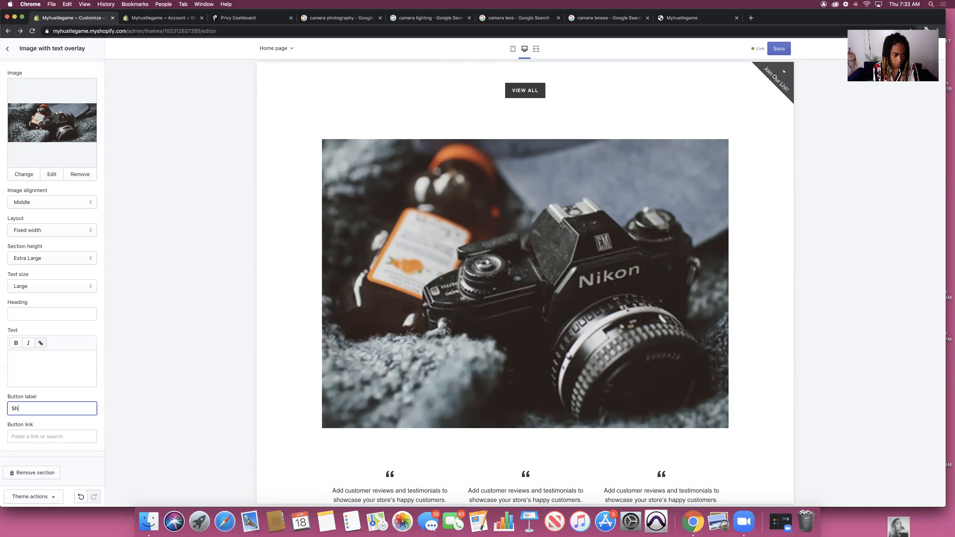
type("oBlog")
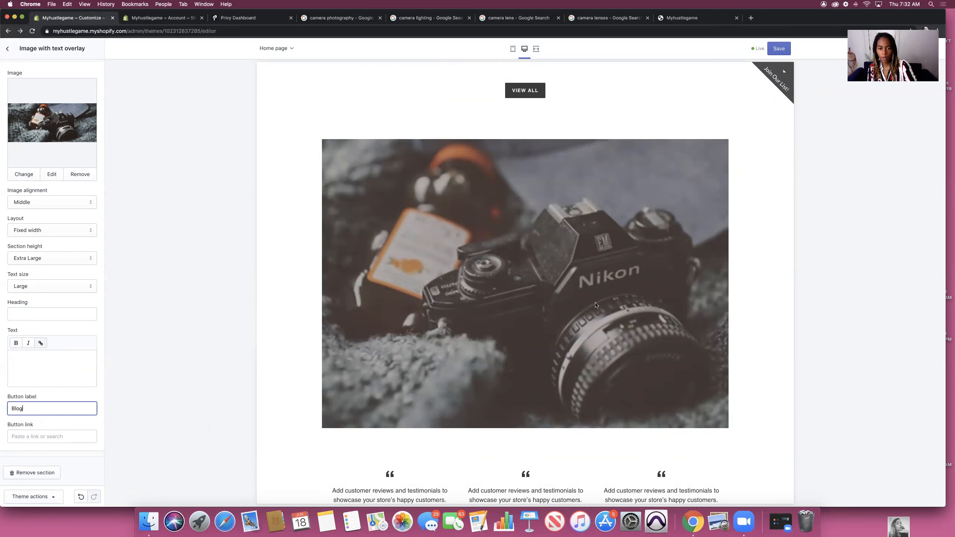
Step: Set the section heading to 'Check out our blog about cameras' over the image
left_click(23, 358)
left_click(38, 315)
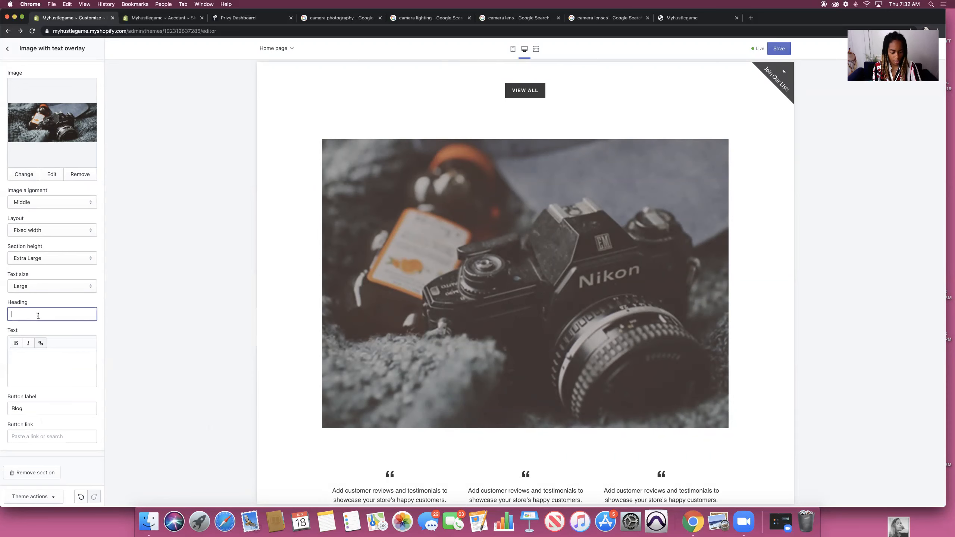
type("Check ")
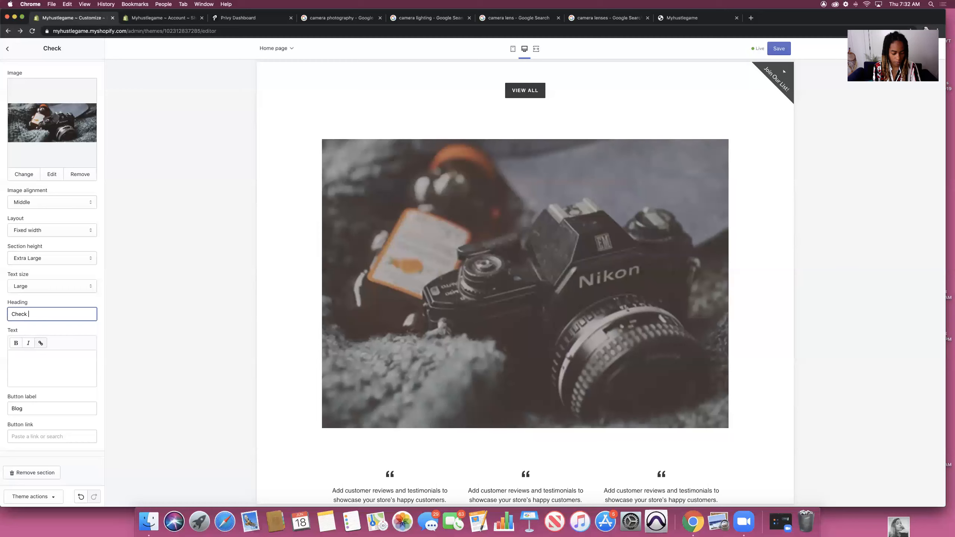
type("out our blog about")
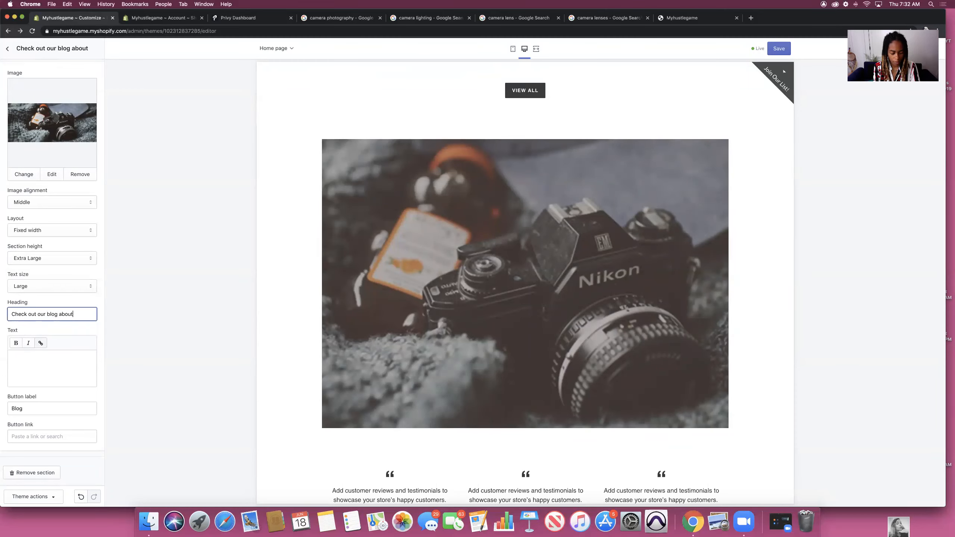
type(" cameras")
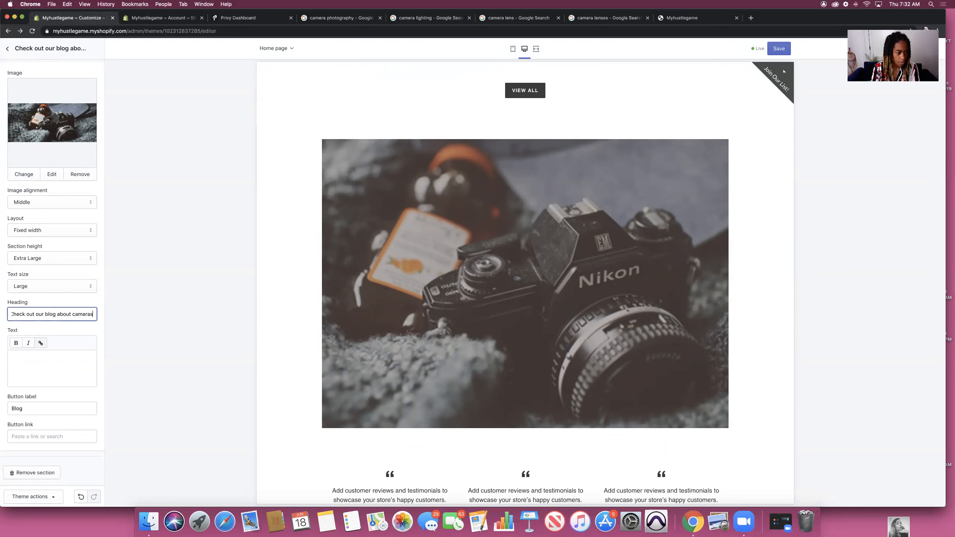
left_click(25, 365)
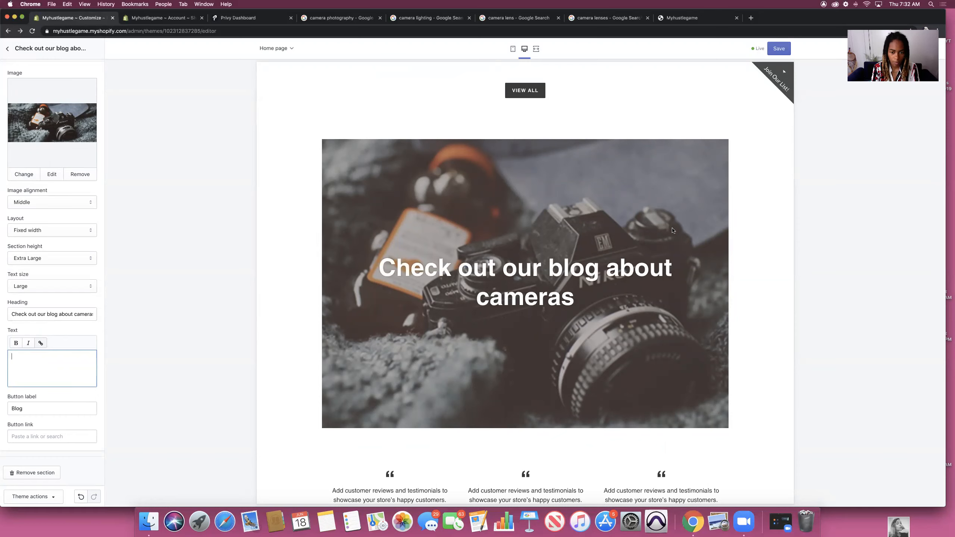
left_click(38, 408)
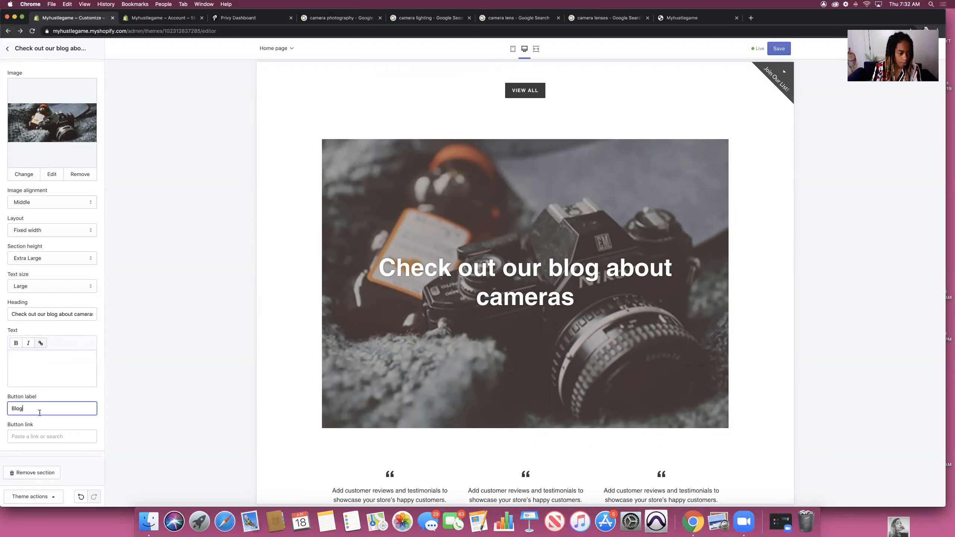
left_click(39, 437)
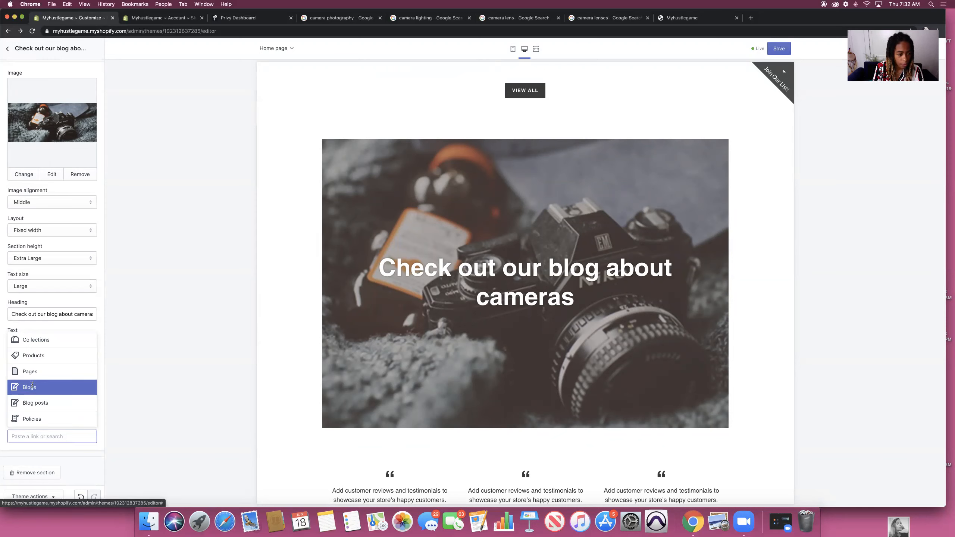
Step: Link the Blog button to the News blog, save, and return to the home page preview
left_click(33, 386)
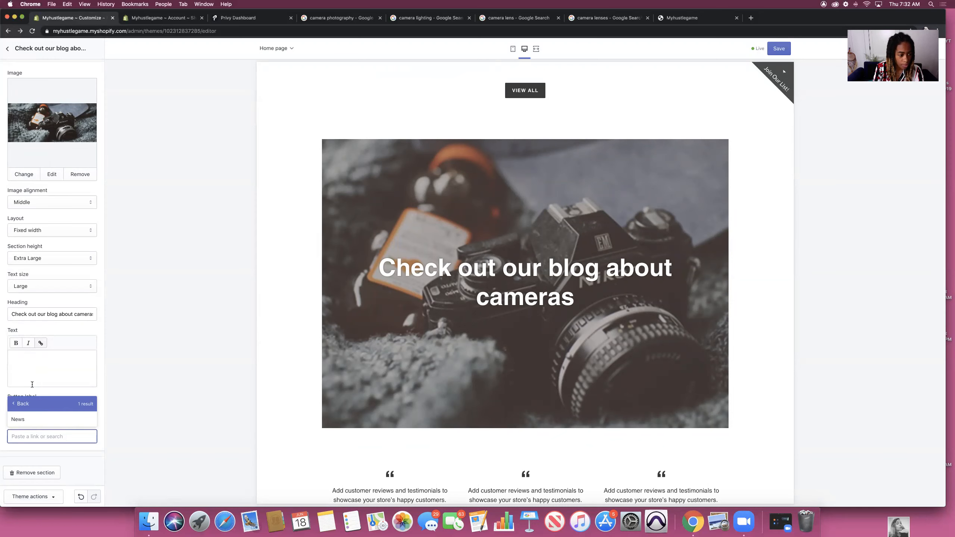
left_click(21, 420)
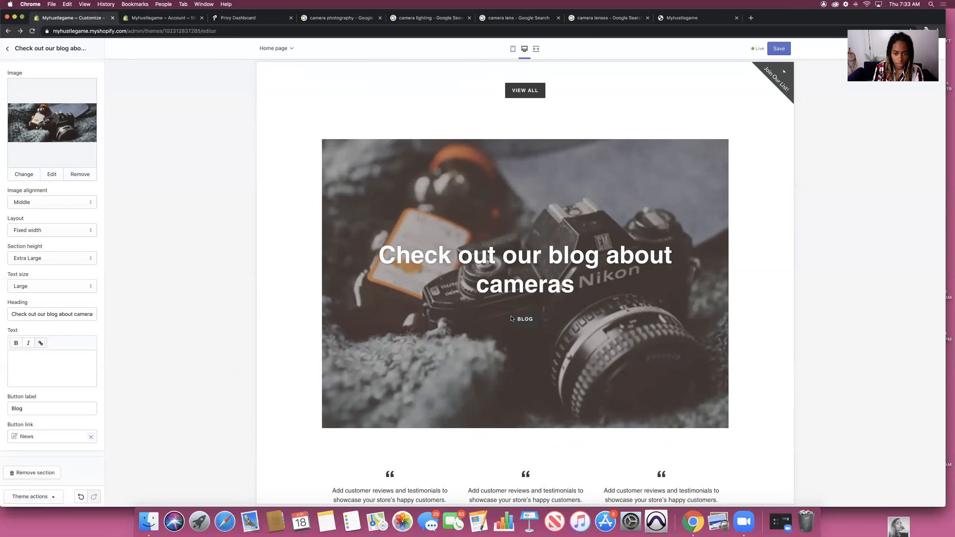
left_click(525, 321)
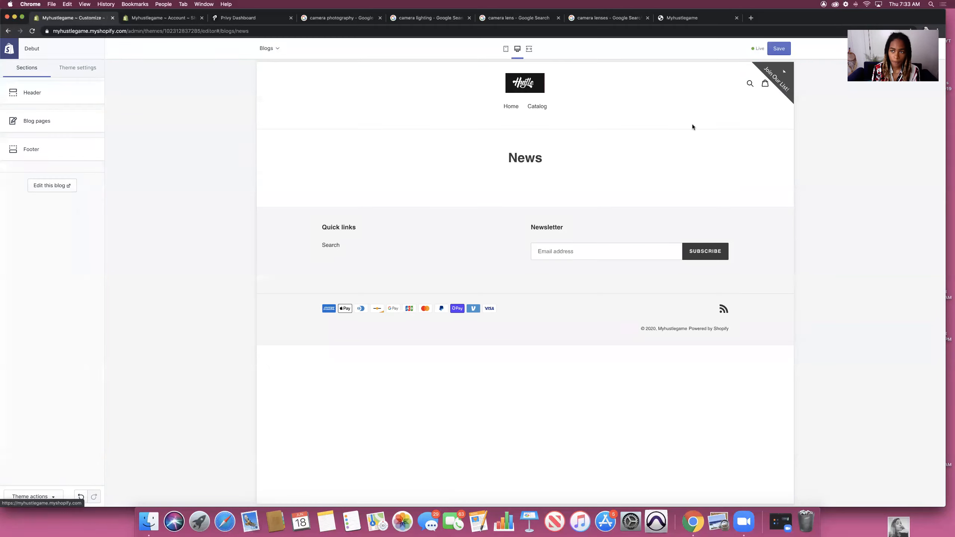
left_click(784, 46)
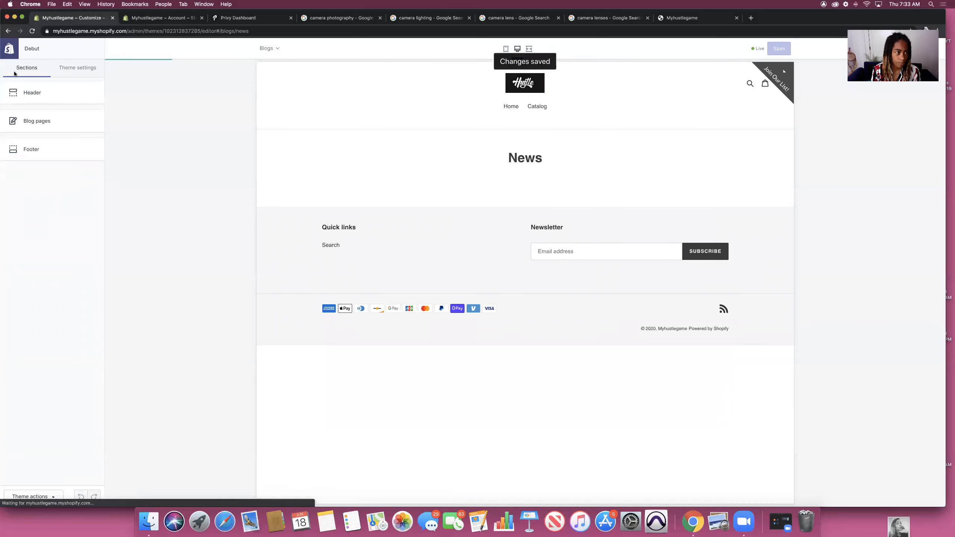
left_click(7, 31)
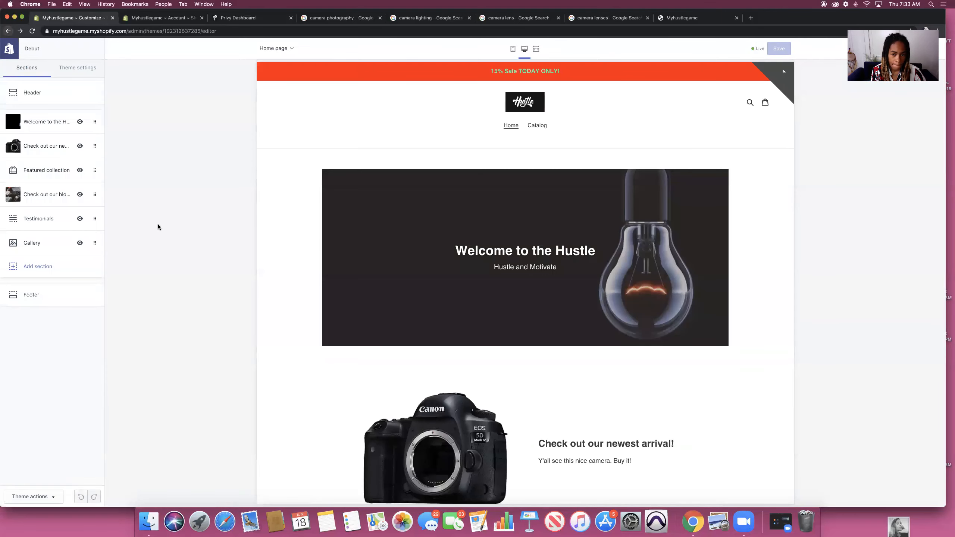
Step: Replace the first testimonial's text with 'Mannnn these cameras are dope! Fire bro'
scroll(402, 240, "down", 5)
scroll(402, 239, "down", 10)
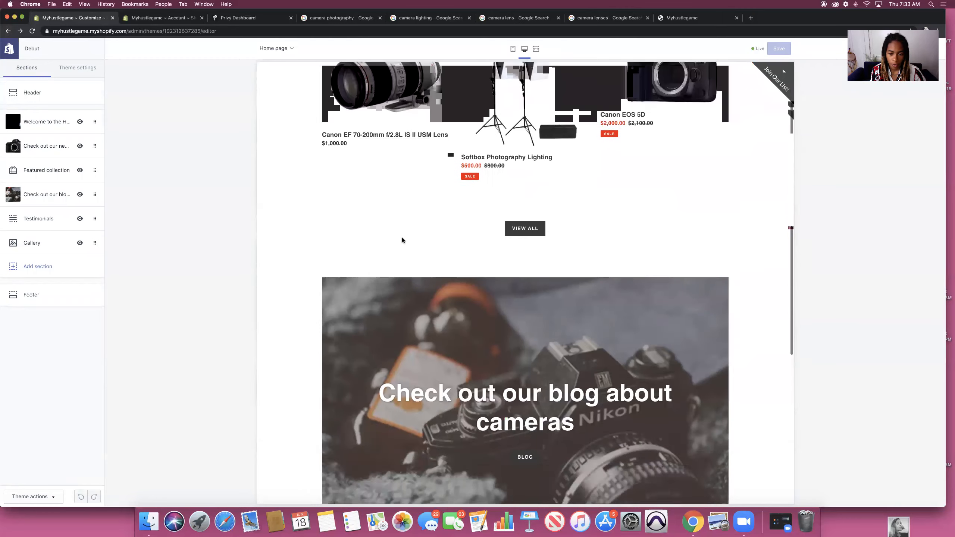
scroll(401, 239, "down", 2)
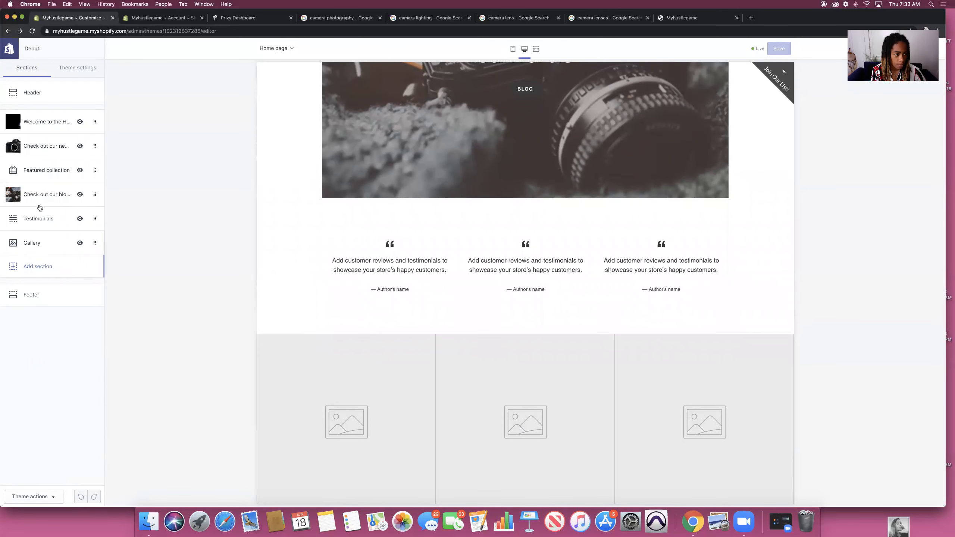
left_click(37, 218)
scroll(421, 136, "up", 4)
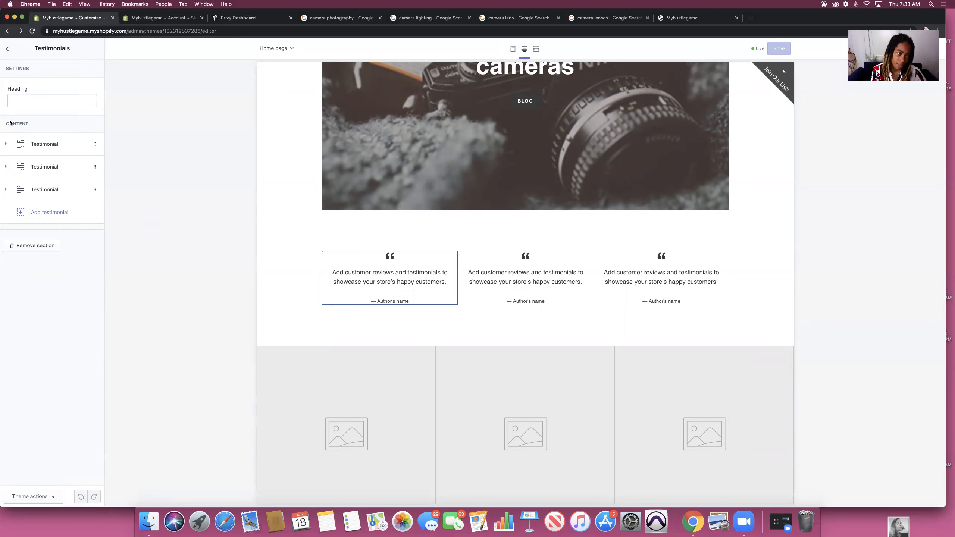
left_click(5, 146)
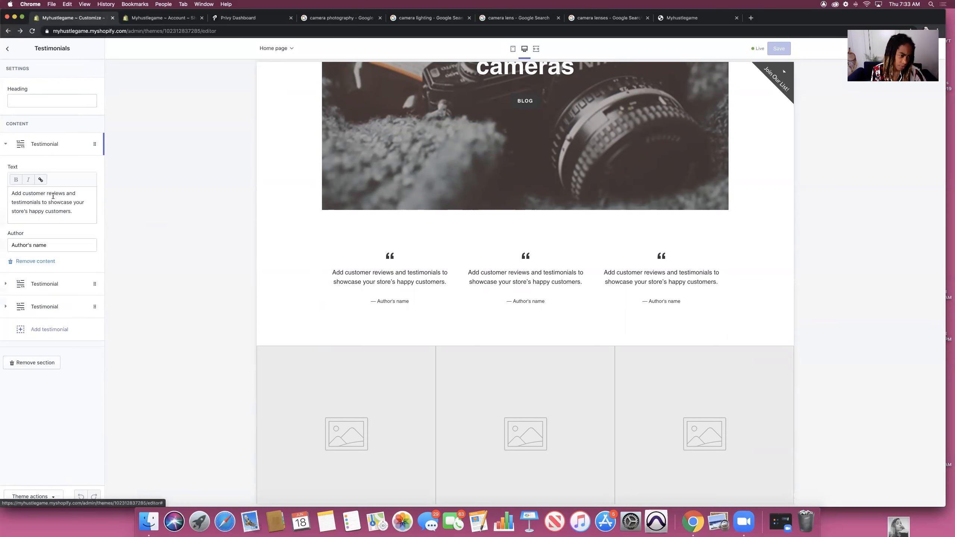
left_click(76, 212)
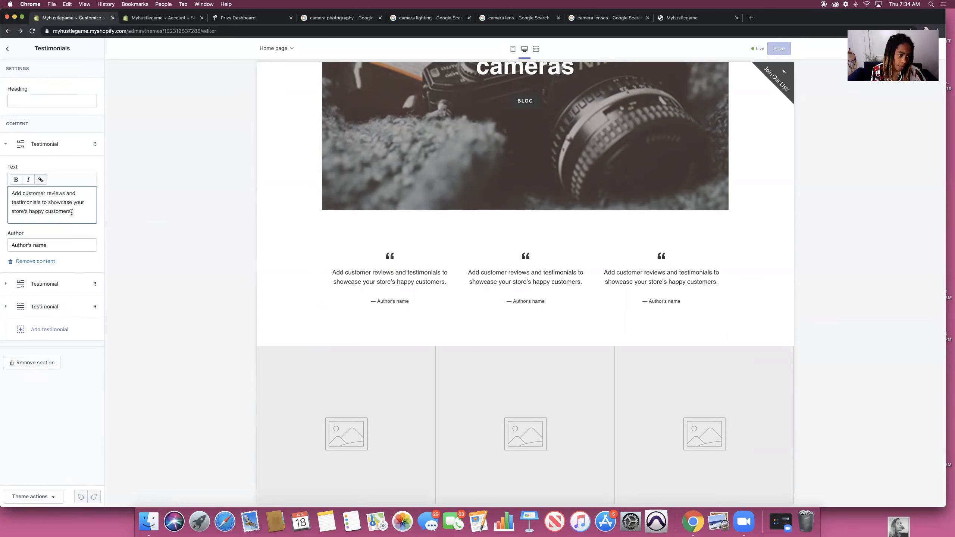
left_click_drag(72, 212, 4, 185)
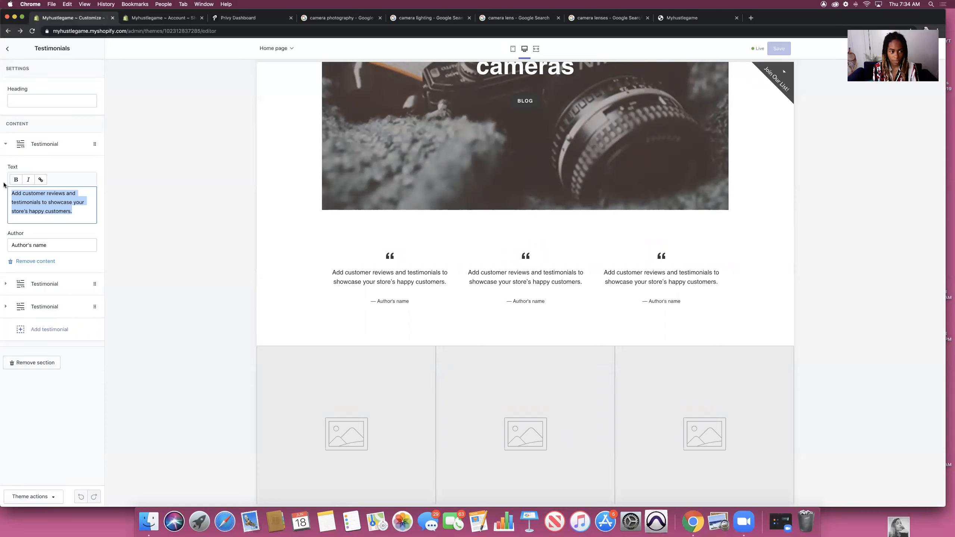
key("BackSpace")
type("\"")
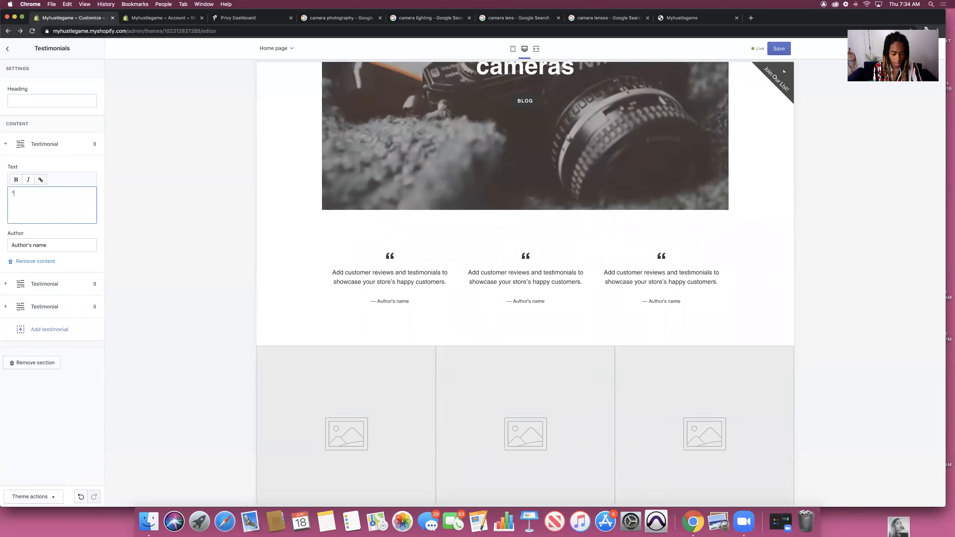
type("Mannnn ")
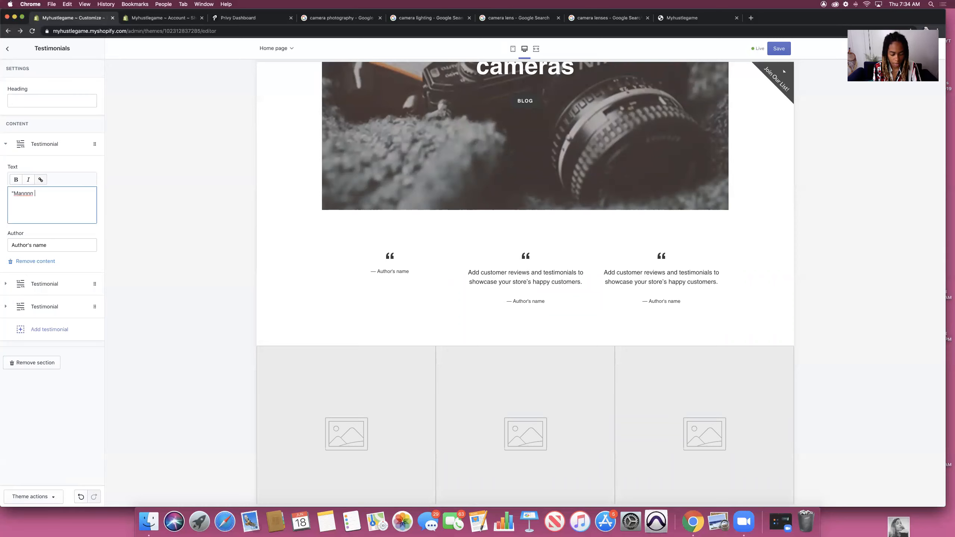
type("these cam")
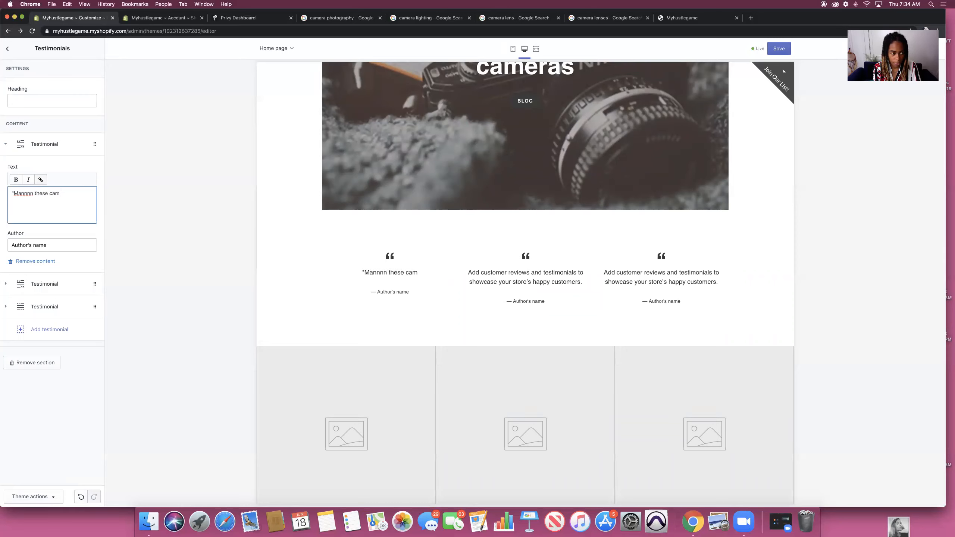
type("eras are ")
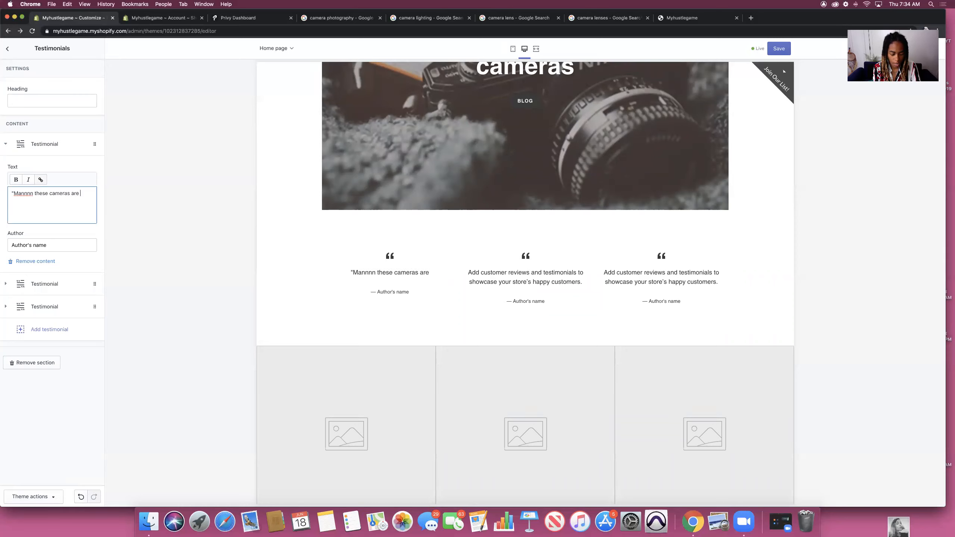
type("dope! Fire bro")
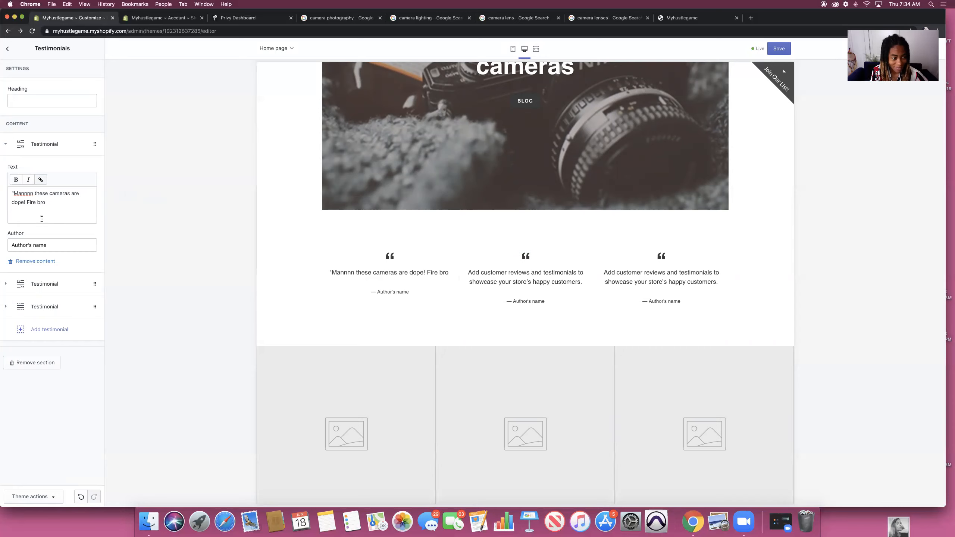
Step: Delete the second testimonial's default placeholder text
left_click(9, 283)
left_click_drag(79, 235, 10, 215)
key("BackSpace")
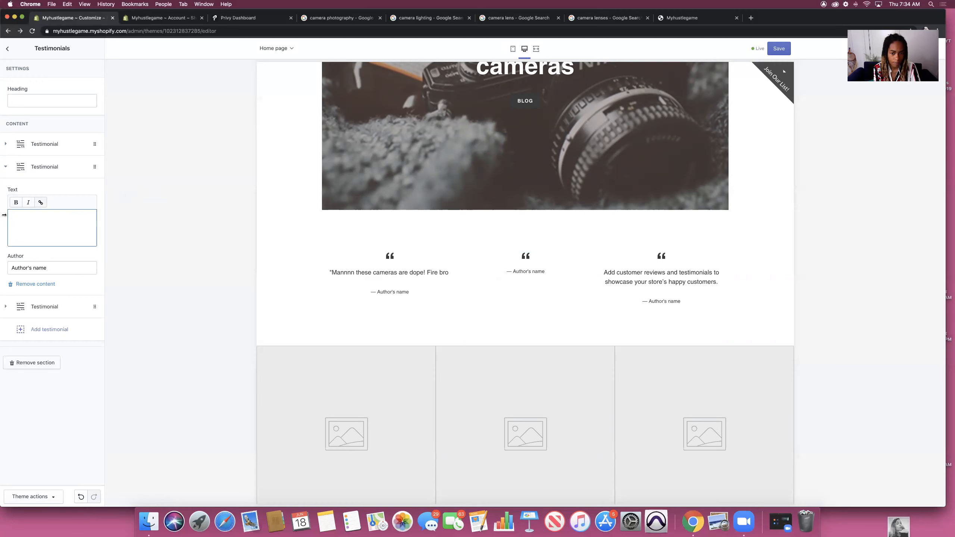
Step: Enter 'Yoooo! Thnk you so much for fast delivery!' as the second testimonial and replace its placeholder author with a customer name
type("Yo")
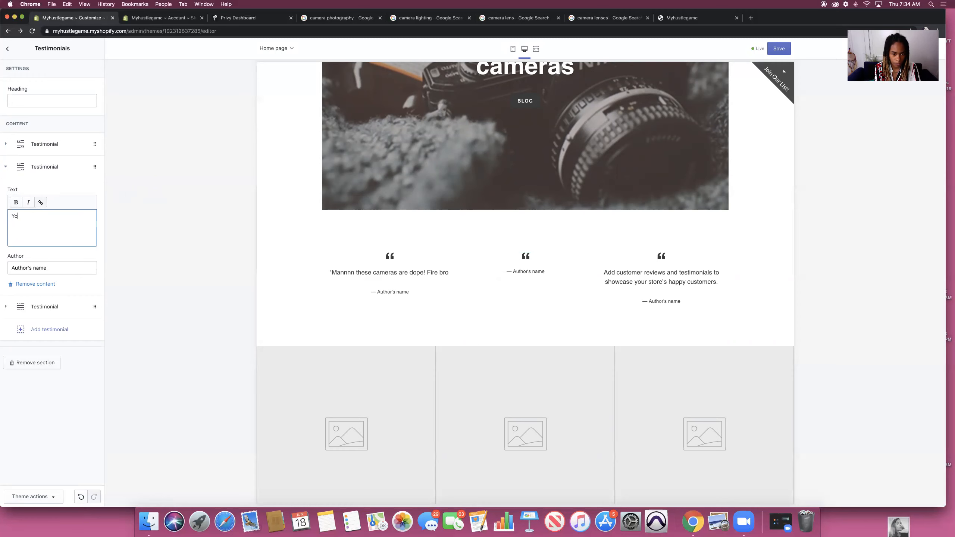
type("ooo")
type("! Thnk")
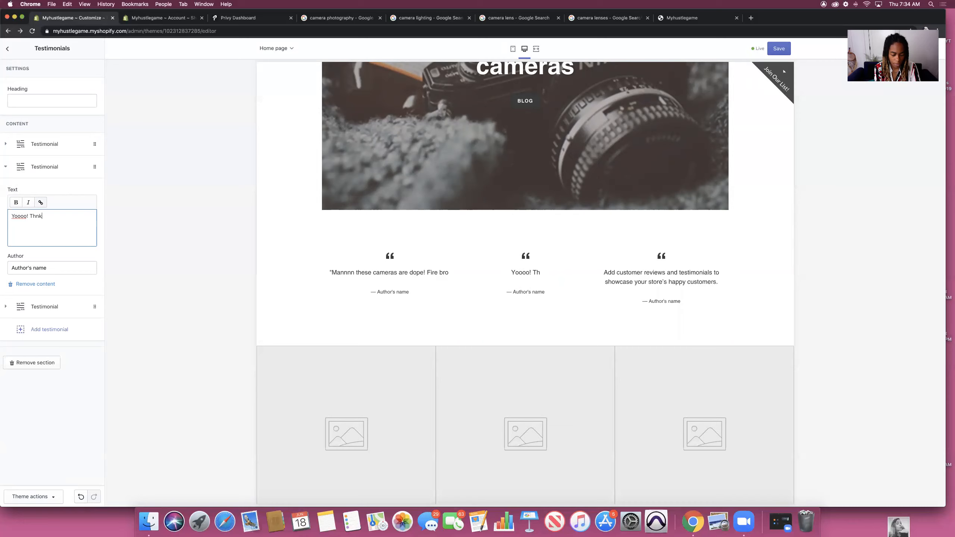
type(" you so much")
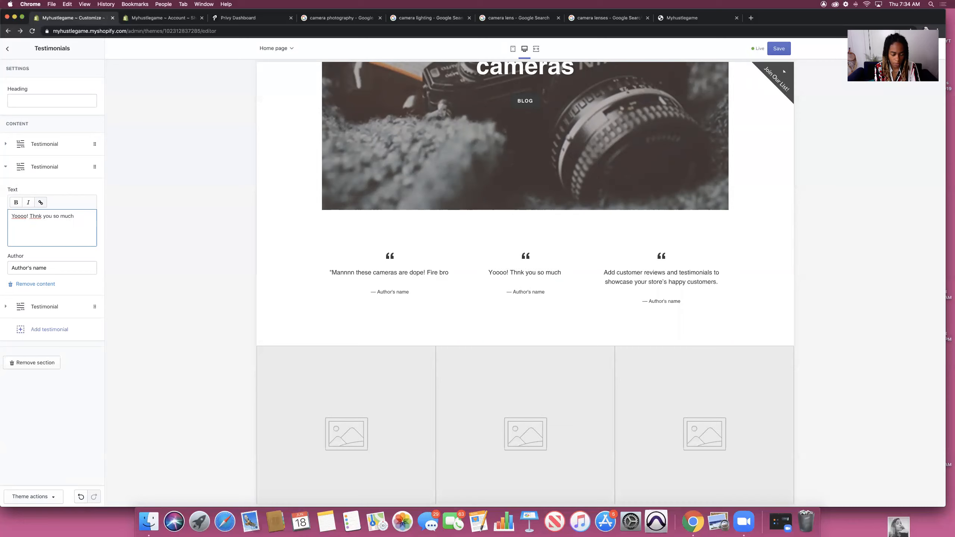
type(" for fast delivery")
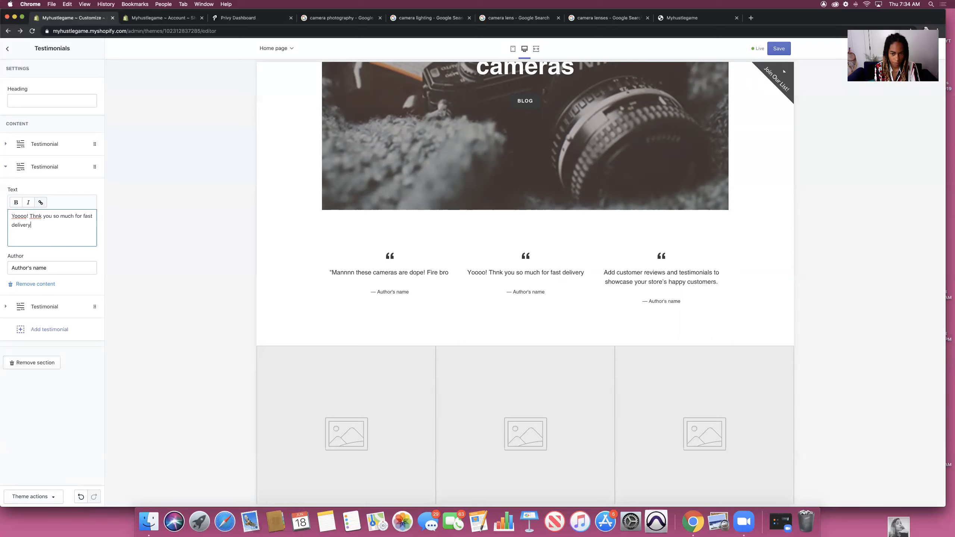
type("!")
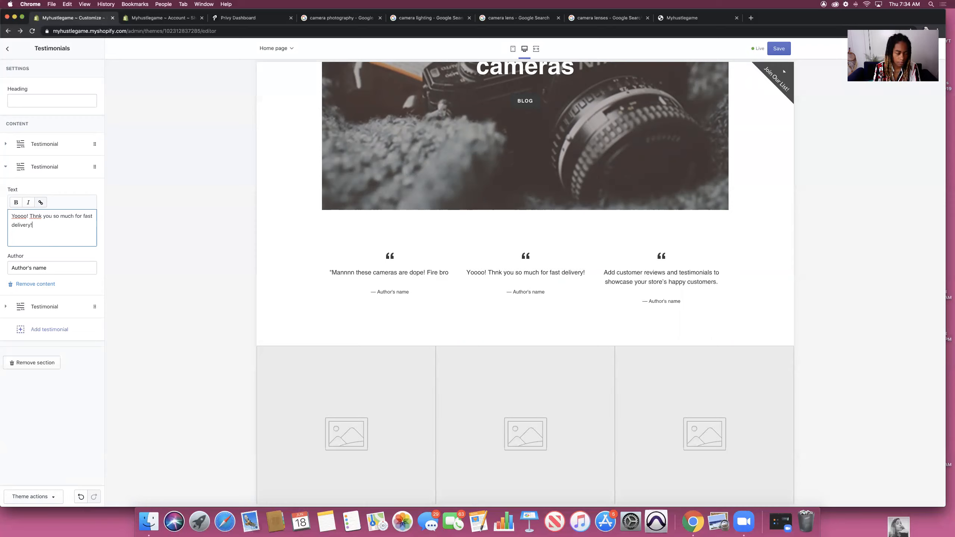
left_click(52, 270)
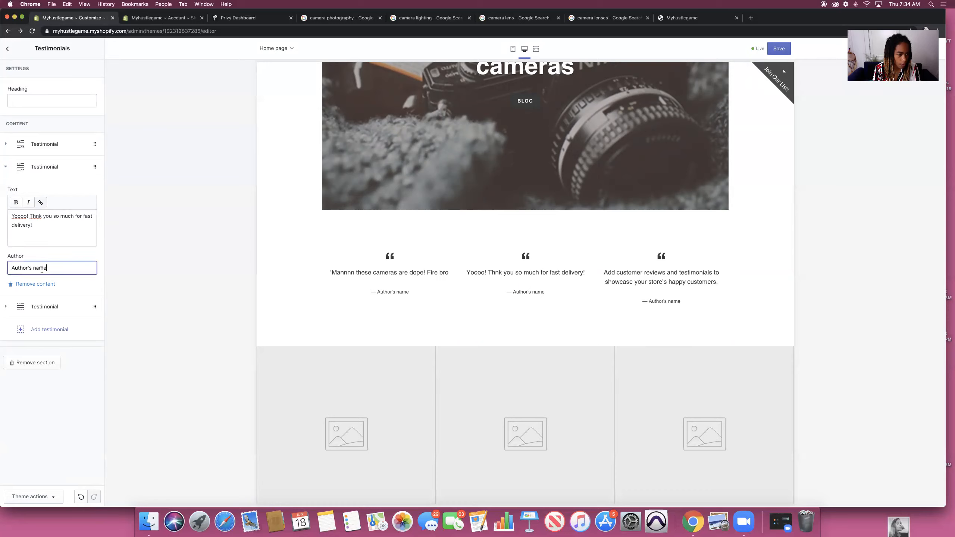
left_click_drag(53, 269, 2, 270)
key("BackSpace")
type("Mo")
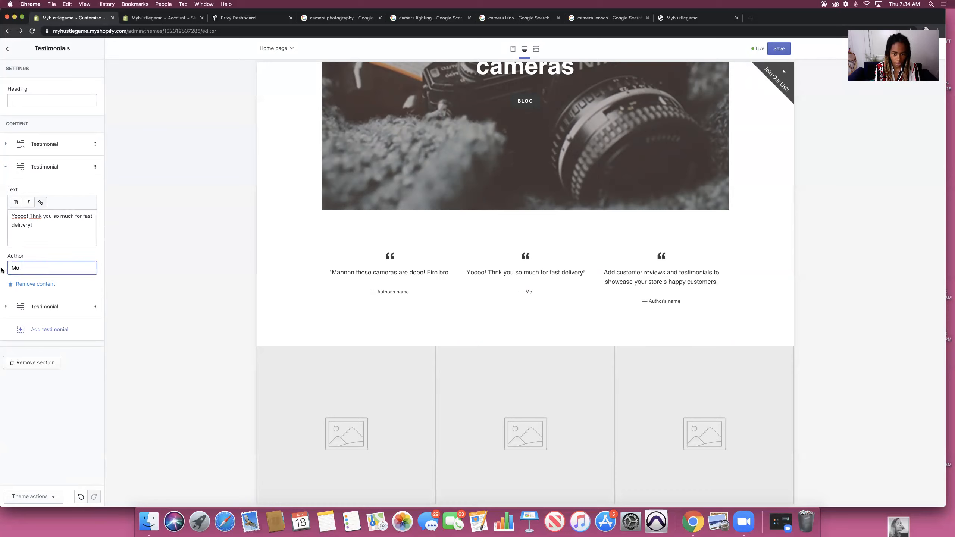
left_click(8, 172)
left_click(8, 167)
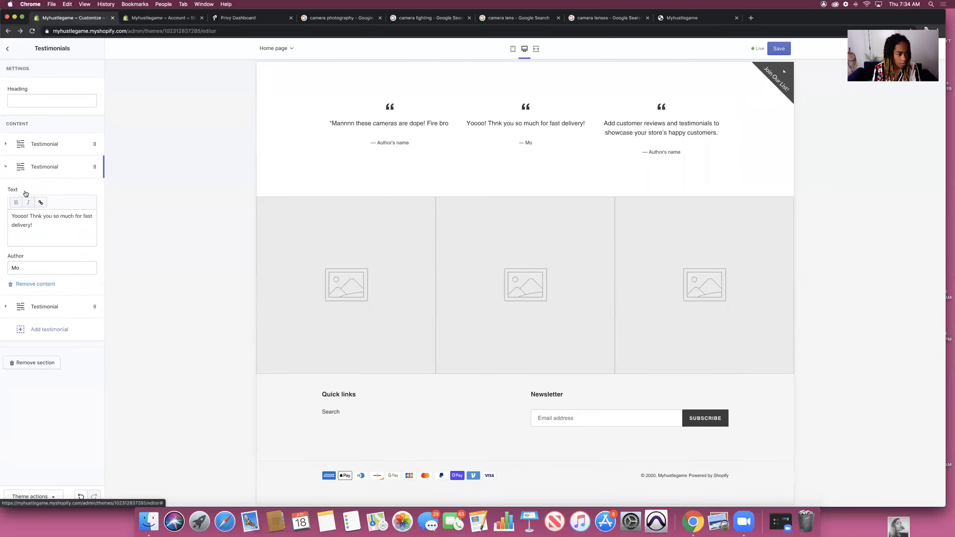
left_click(8, 146)
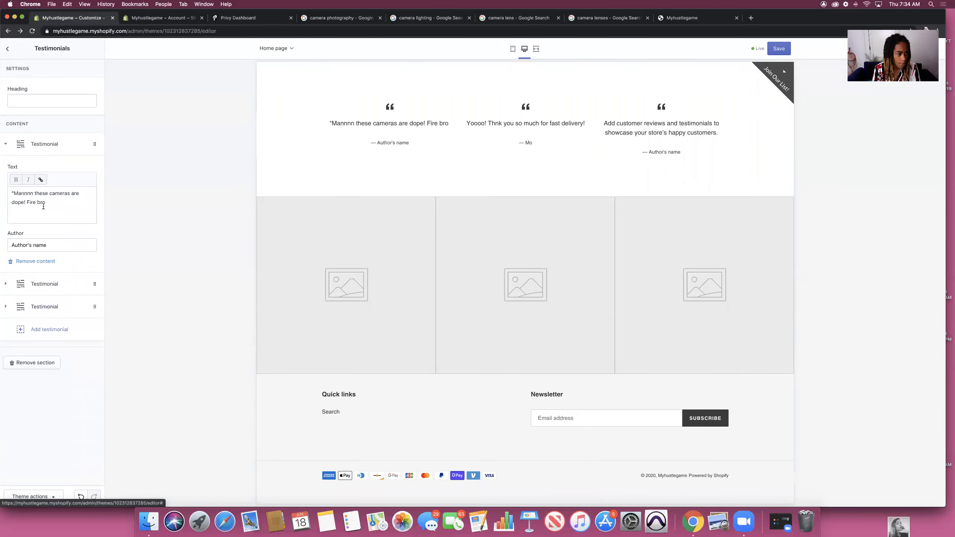
Step: Replace the first testimonial's placeholder author with a customer name
left_click(48, 248)
left_click_drag(48, 249, 3, 242)
key("BackSpace")
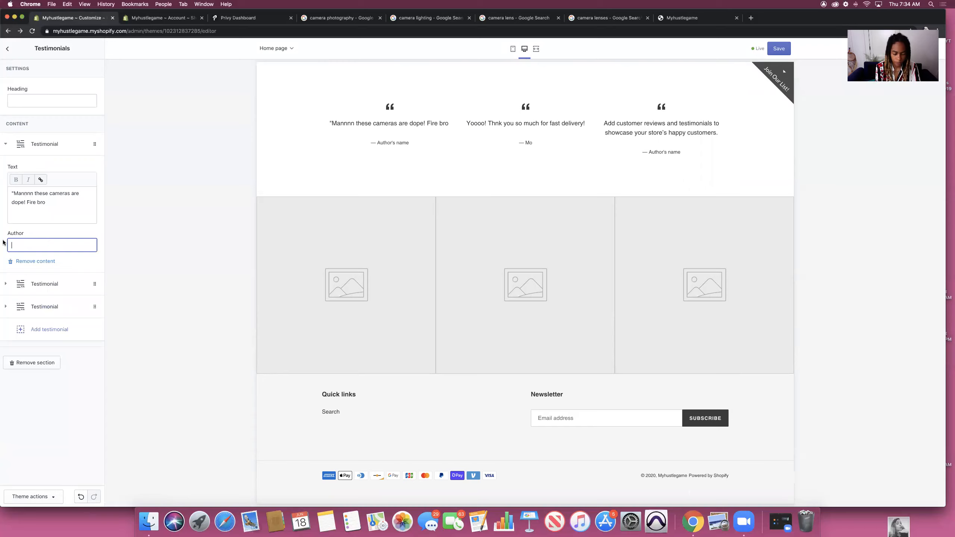
type("Nikki")
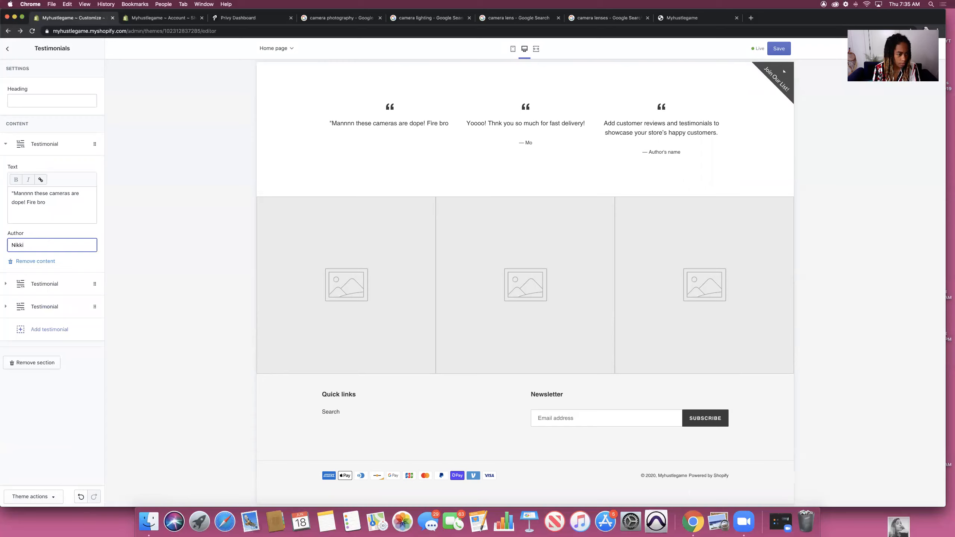
left_click(80, 230)
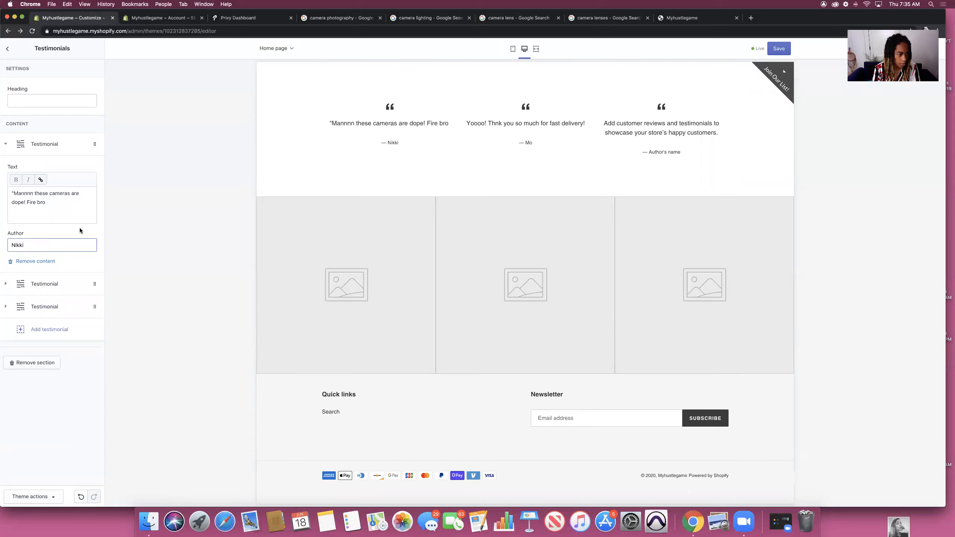
Step: Change the third testimonial's text to 'Your website is FLAWLESSSSSSS!'
left_click(10, 308)
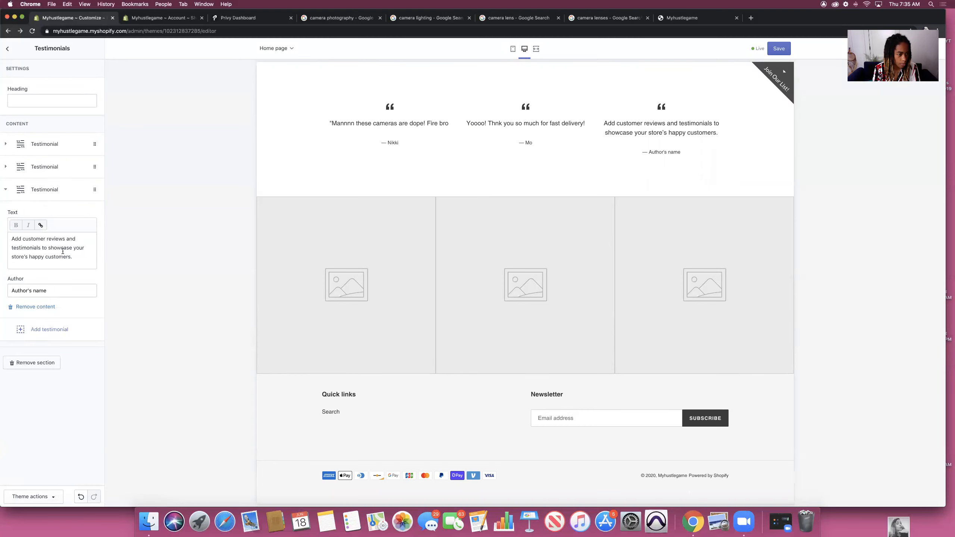
left_click_drag(73, 257, 2, 239)
key("BackSpace")
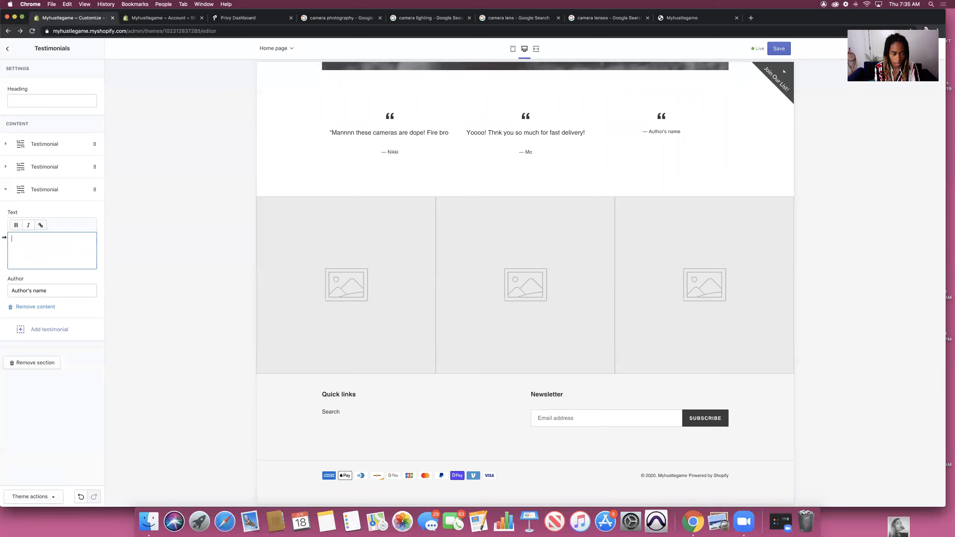
type("website islaw")
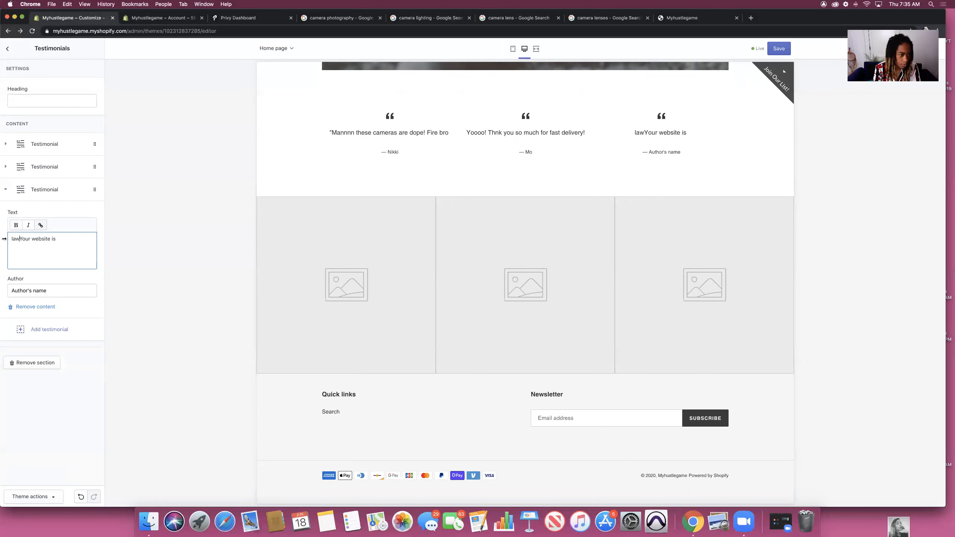
key("BackSpace")
key("BackSpace")
key("BackSpace")
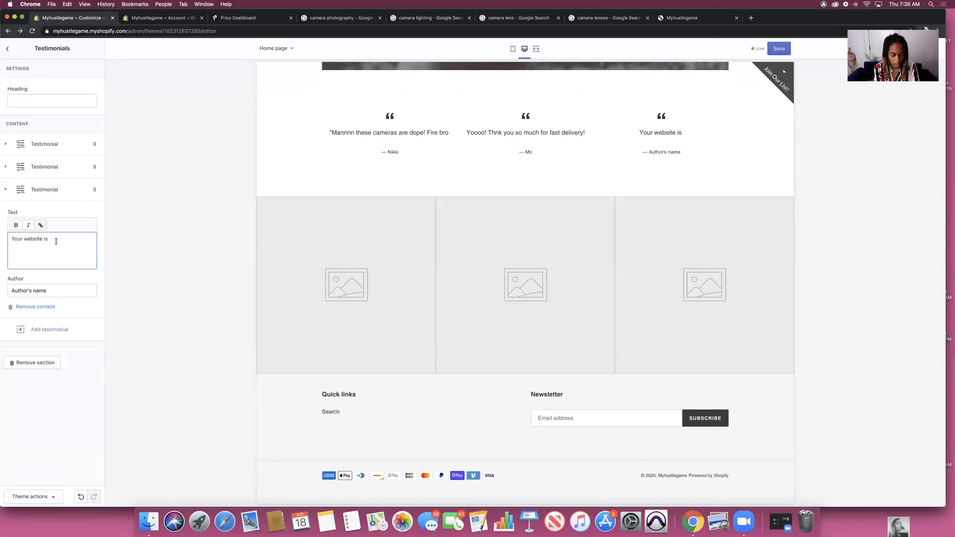
type("FLA")
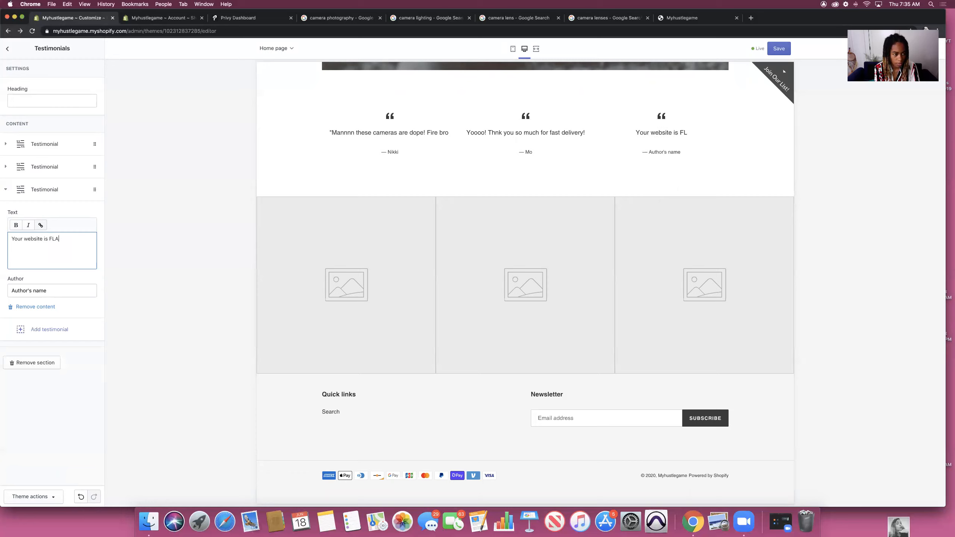
type("WLESSSSSSS!")
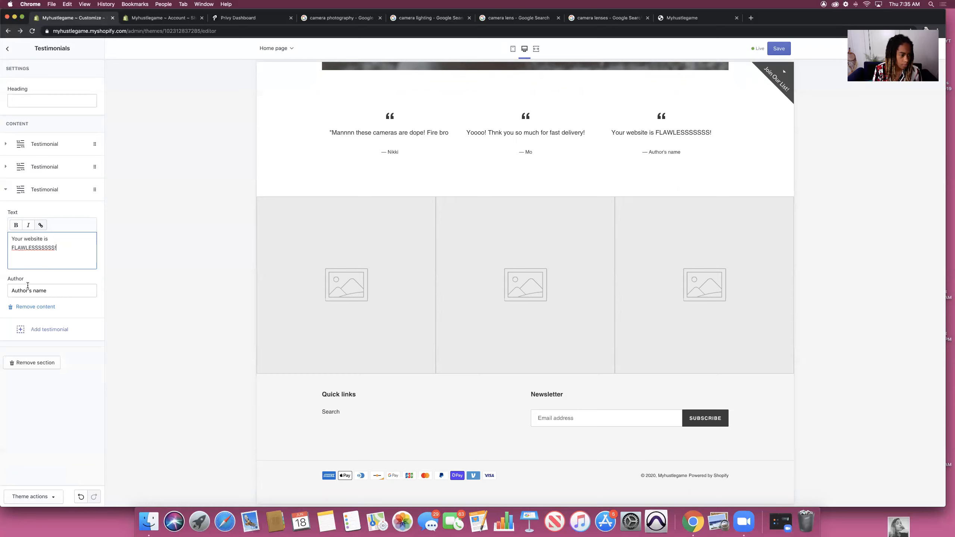
Step: Give the third testimonial a customer author name and save the homepage
triple_click(54, 289)
type("Pw")
key("BackSpace")
type("eter")
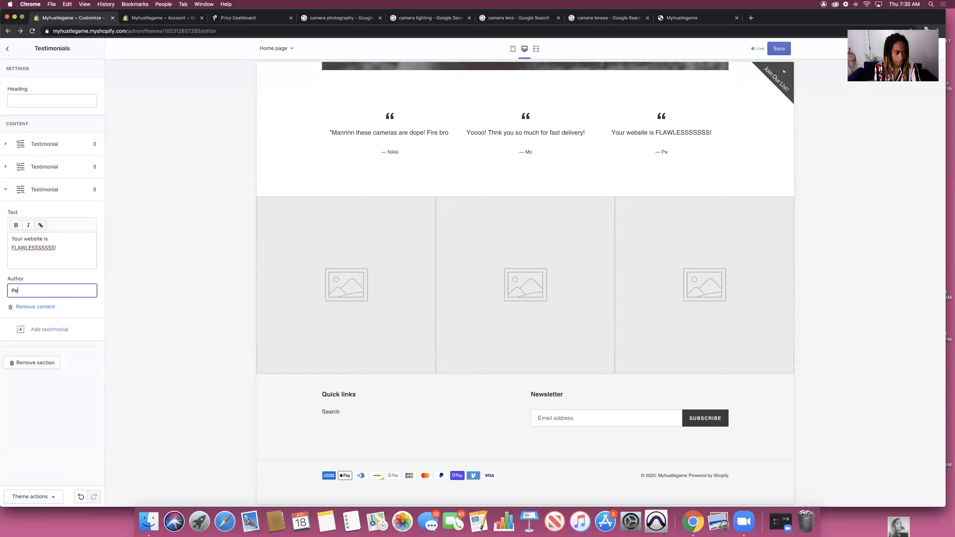
left_click(112, 387)
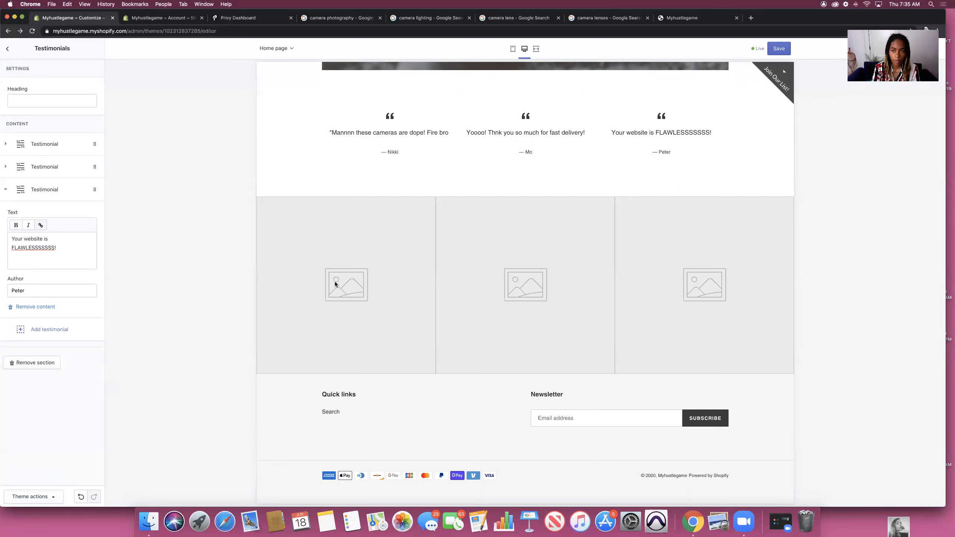
left_click(776, 49)
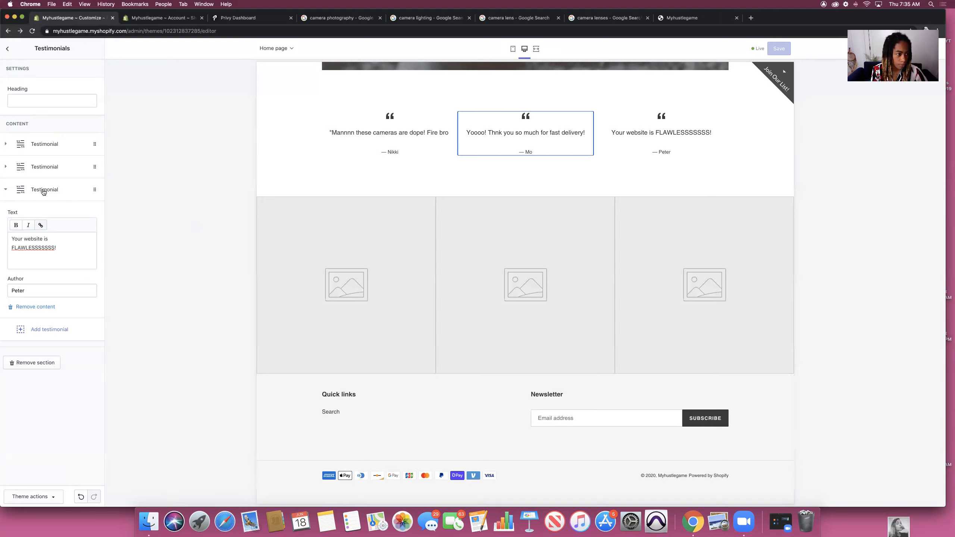
Step: Correct 'Thnk' to 'Thank' in the second testimonial and save again
left_click(8, 168)
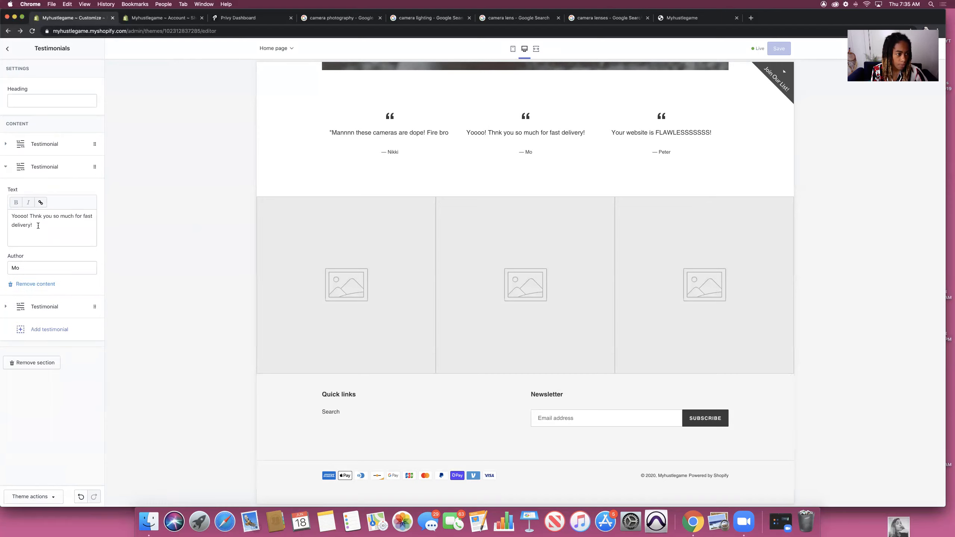
left_click(35, 216)
type("a")
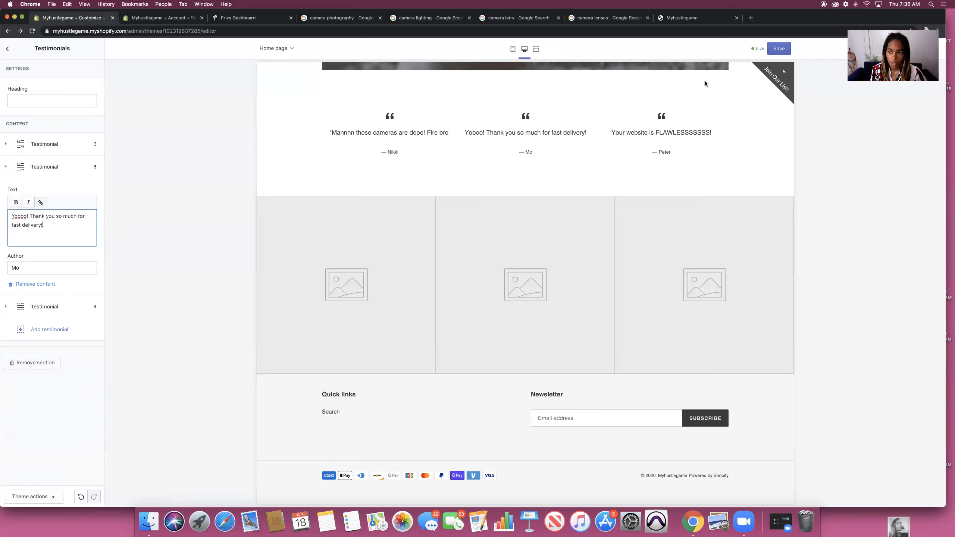
left_click(778, 49)
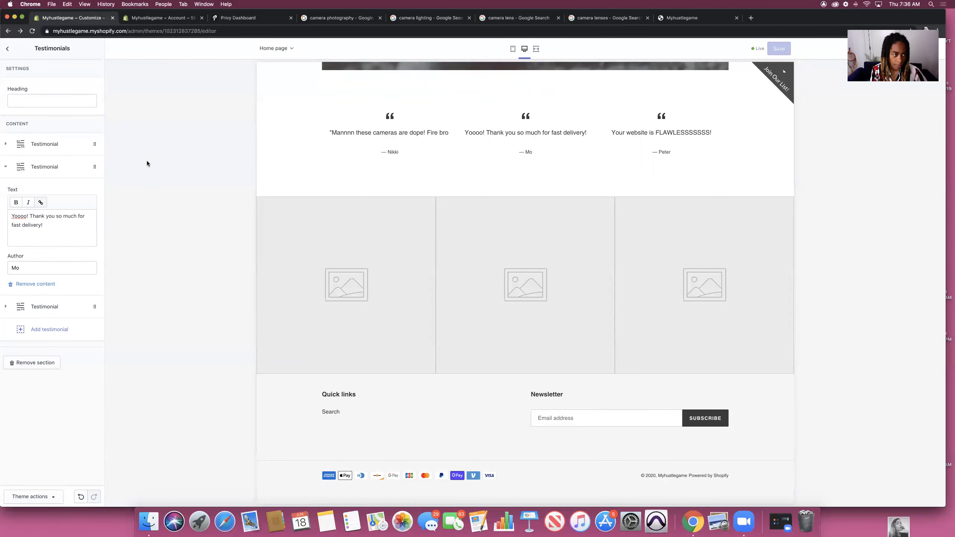
Step: Go to the Gallery section and expand its first Image block
left_click(6, 50)
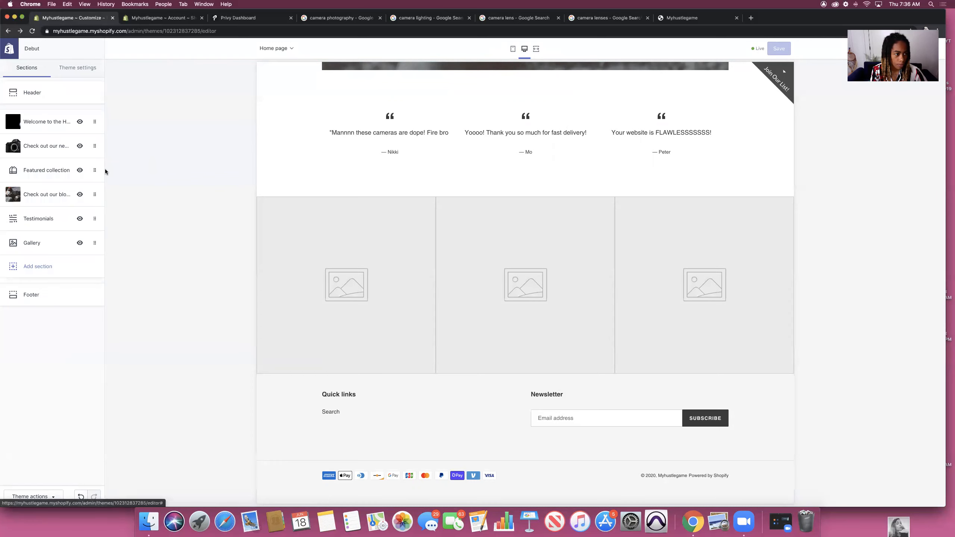
left_click(27, 245)
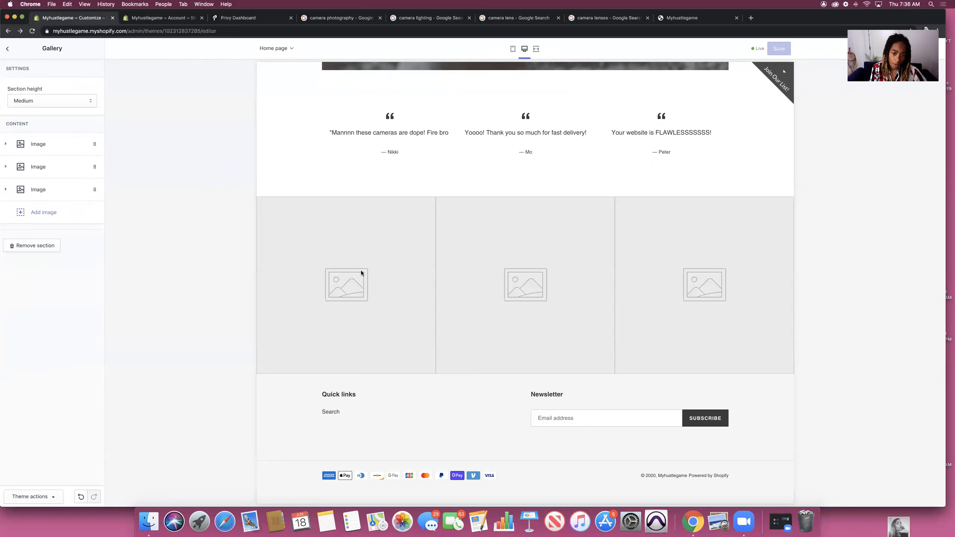
left_click(7, 144)
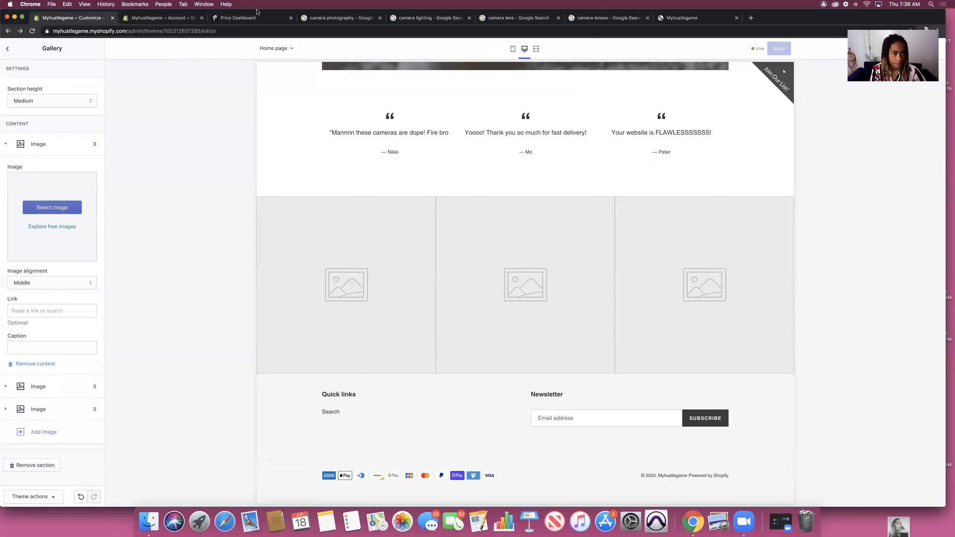
Step: Screenshot the Unsplash photo of a man tossing a camera from Google Images
left_click(333, 18)
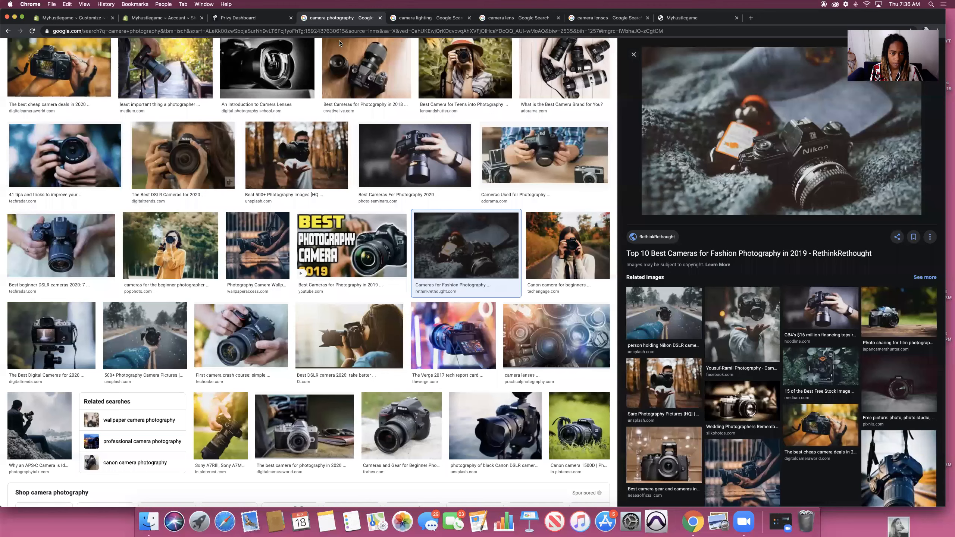
left_click(303, 153)
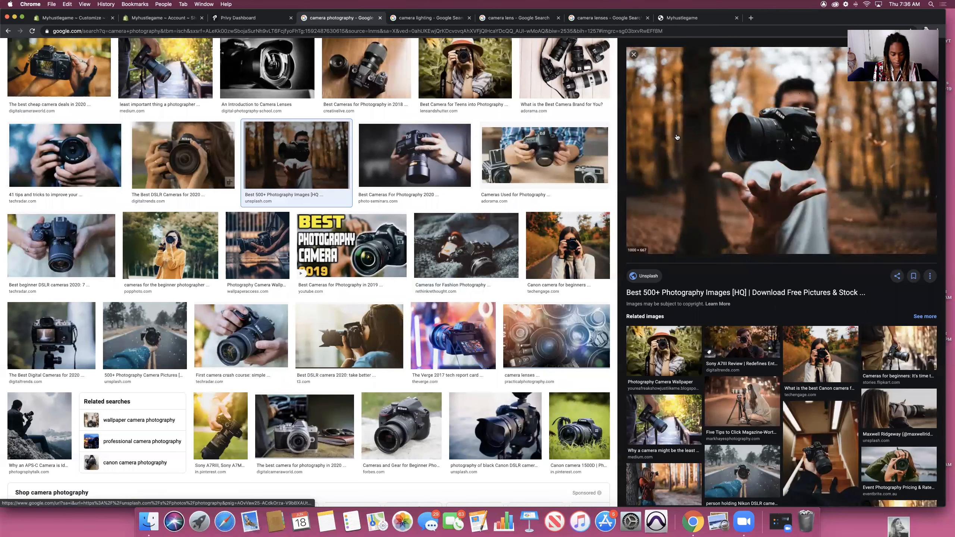
key("shift+super+4")
left_click_drag(638, 84, 889, 237)
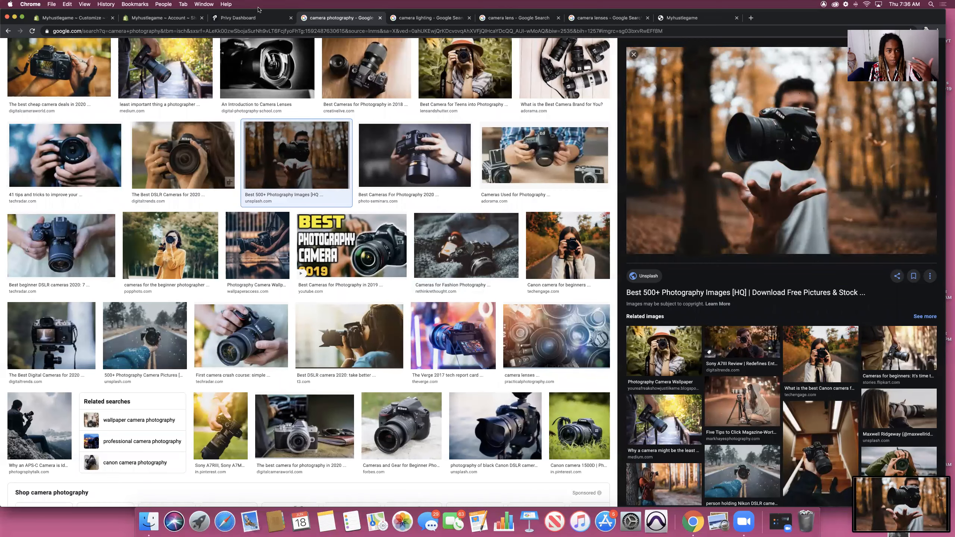
Step: Upload the camera screenshot and set it as the first gallery image
left_click(87, 18)
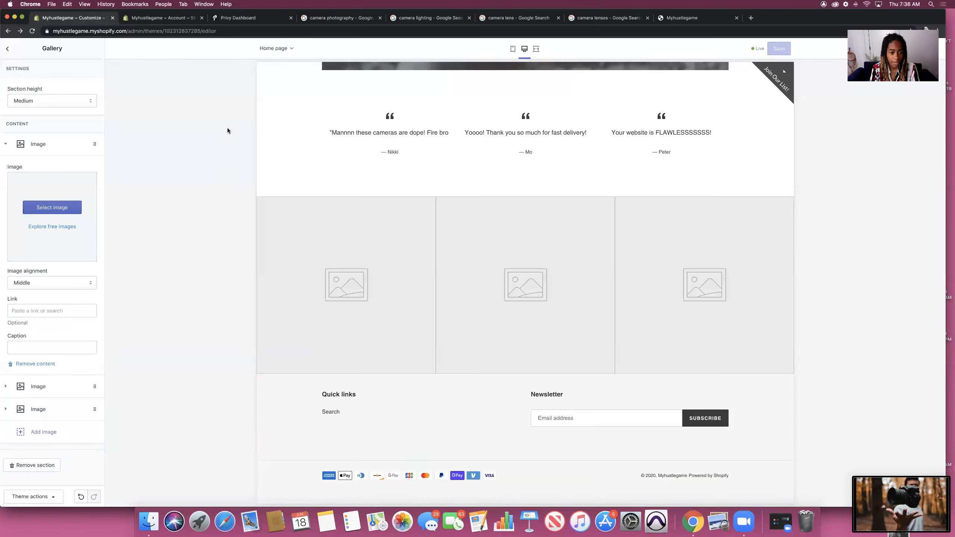
left_click(52, 209)
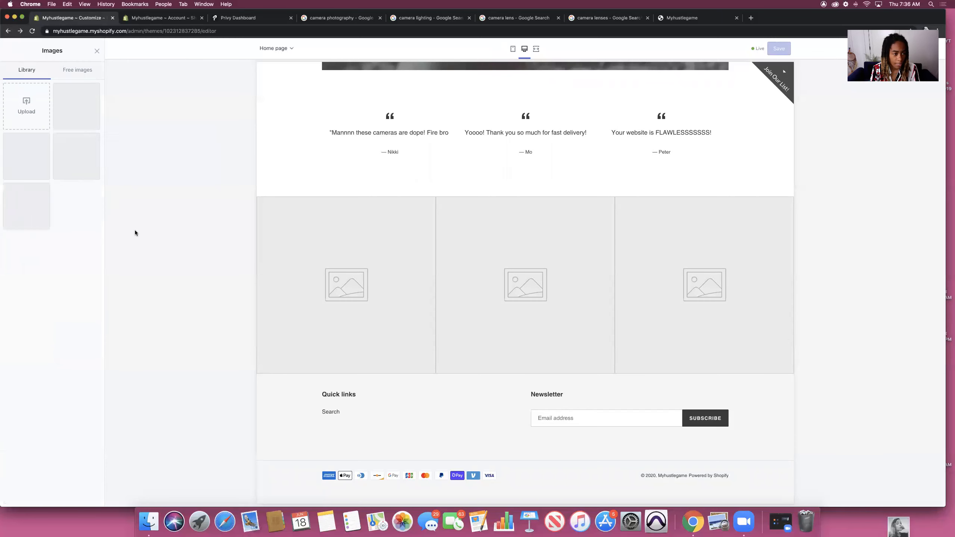
left_click(26, 107)
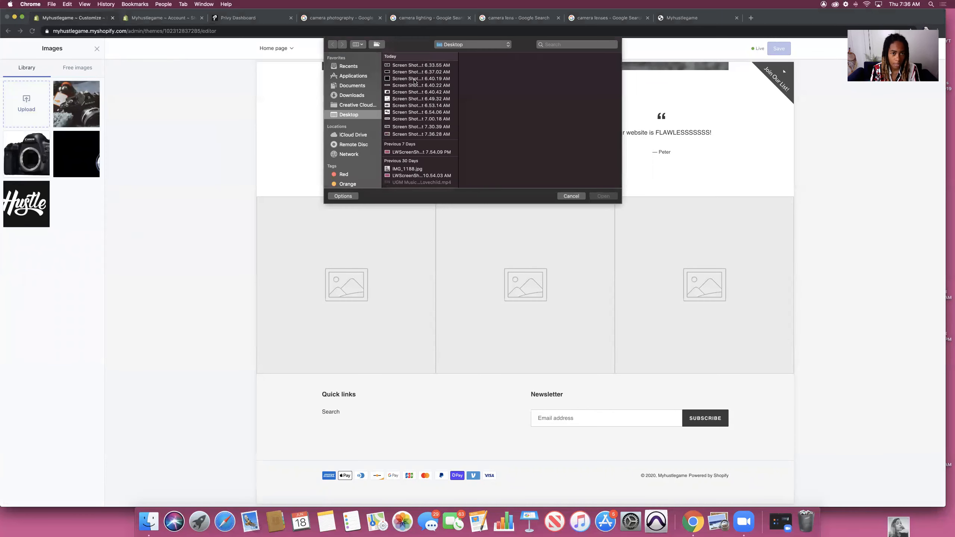
left_click(394, 135)
double_click(394, 135)
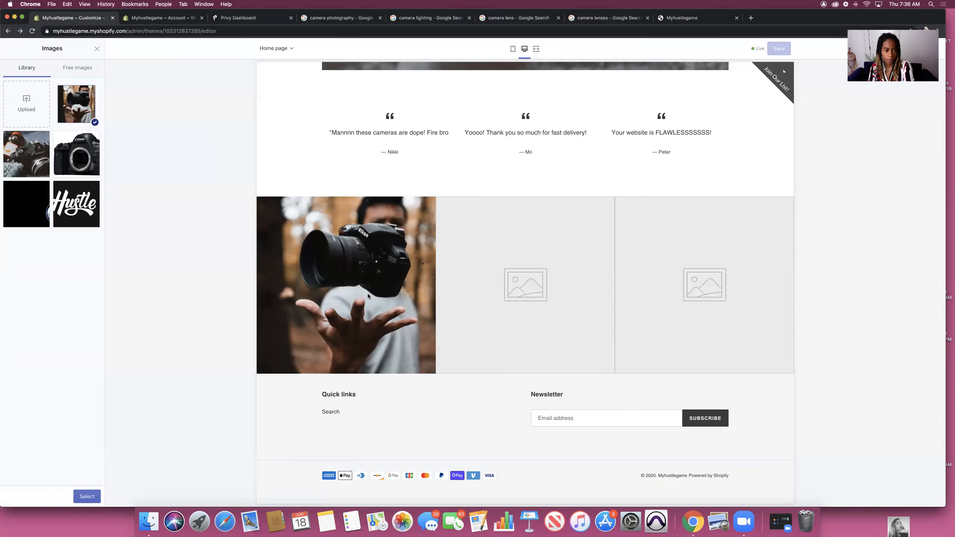
left_click(90, 496)
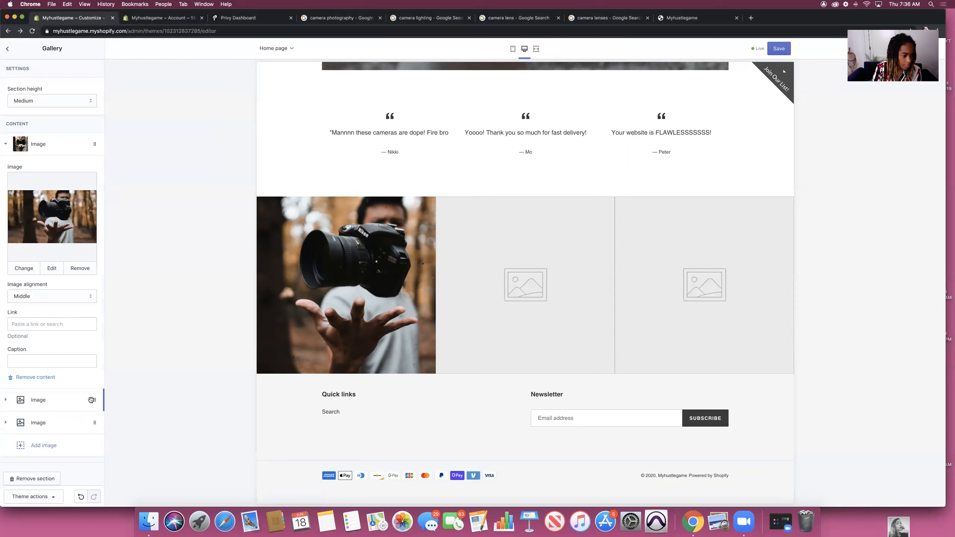
Step: Remove the two empty image blocks so only the camera photo remains
left_click(7, 400)
left_click(49, 387)
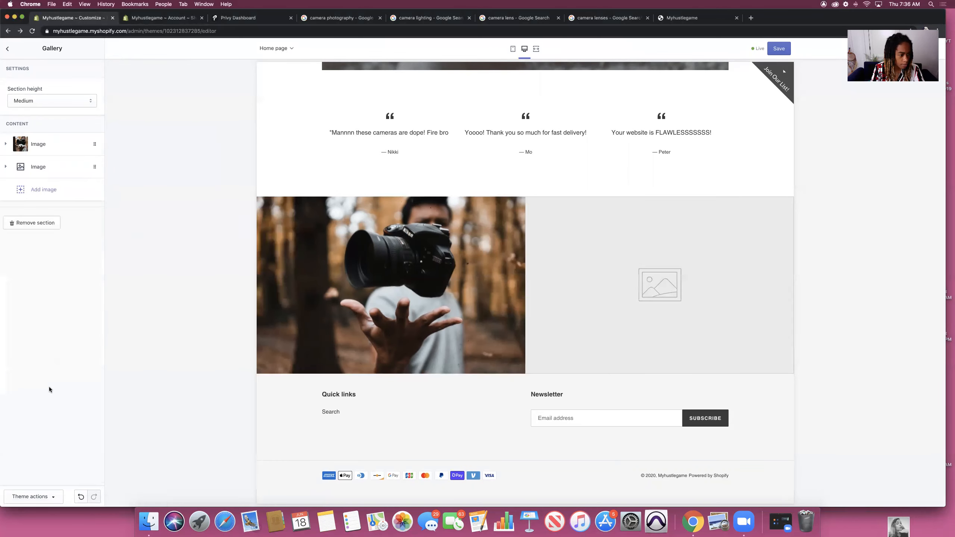
left_click(6, 167)
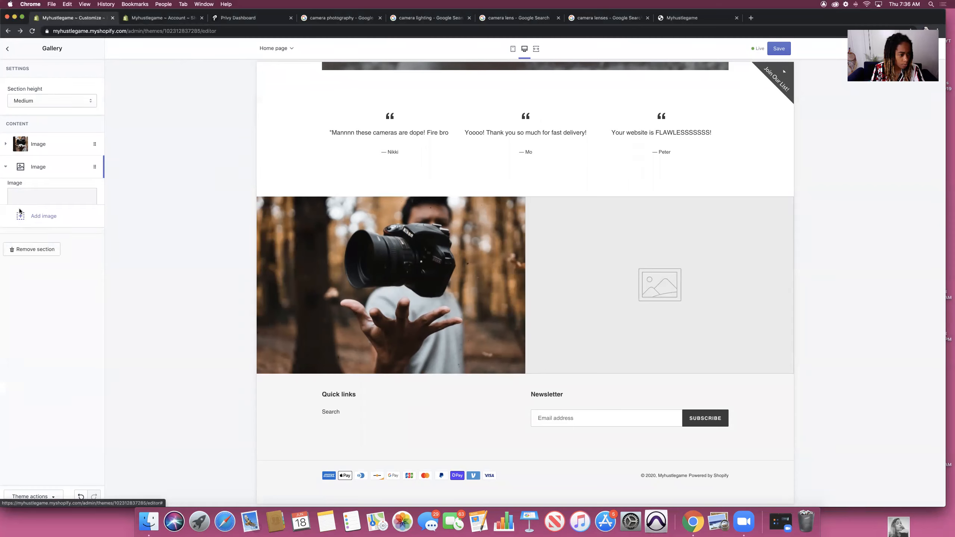
left_click(32, 386)
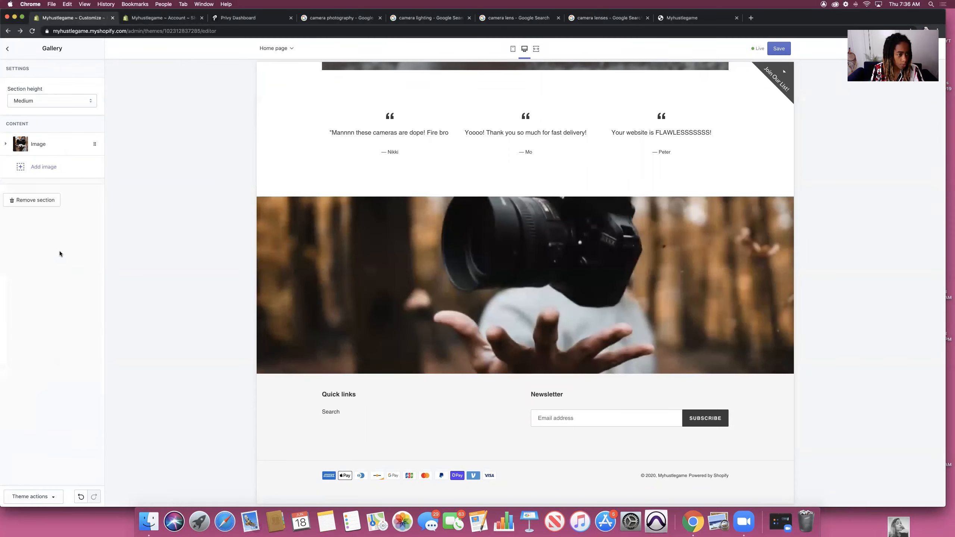
left_click(6, 144)
Step: Try Bottom, then set the gallery photo's image alignment to Top
left_click(49, 298)
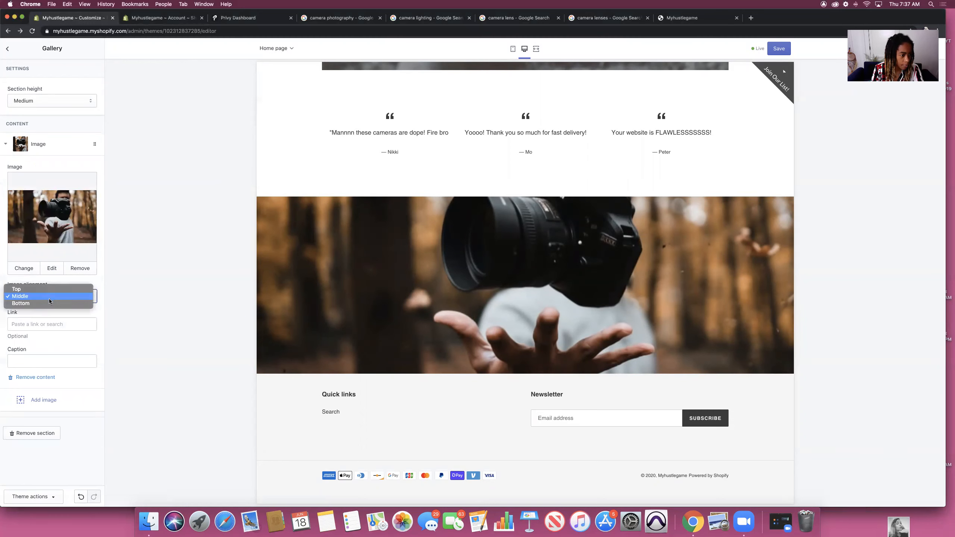
left_click(48, 304)
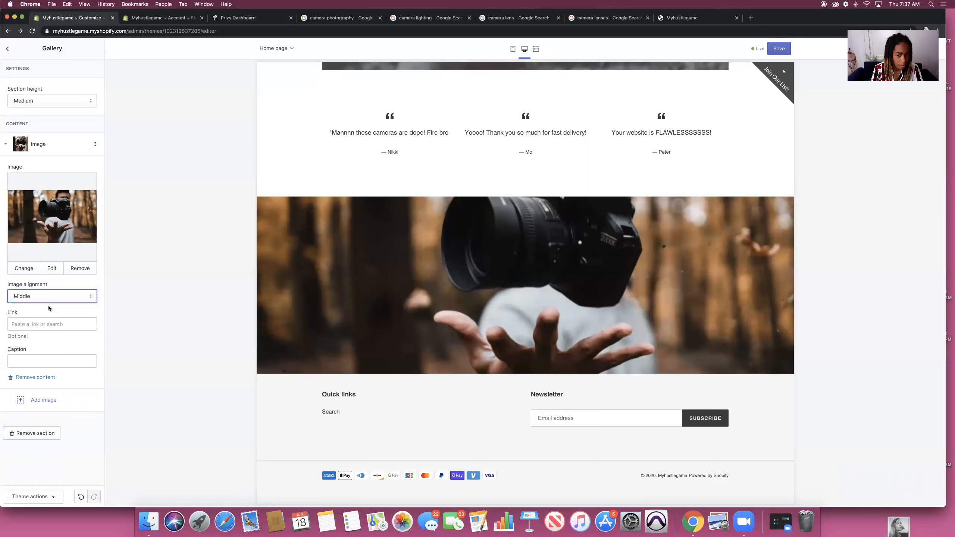
left_click(51, 294)
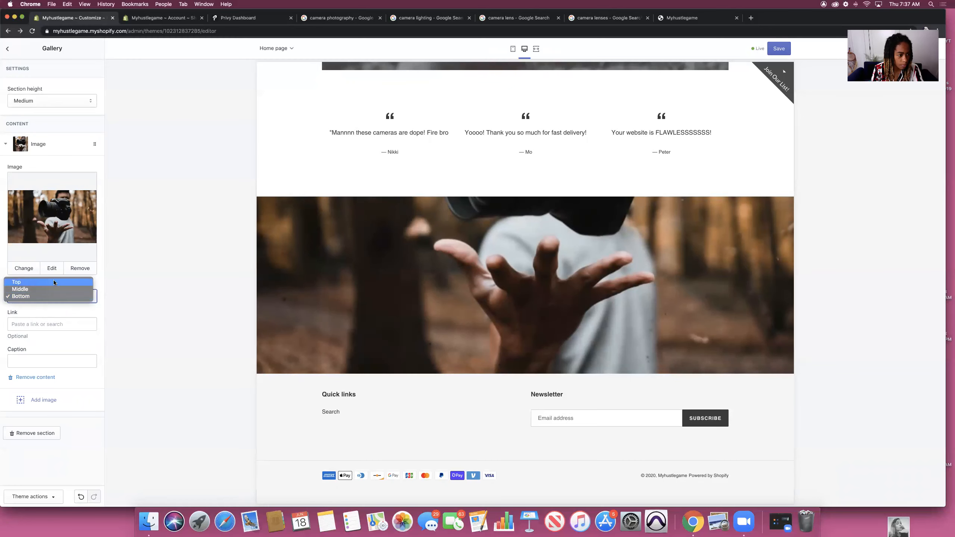
left_click(54, 279)
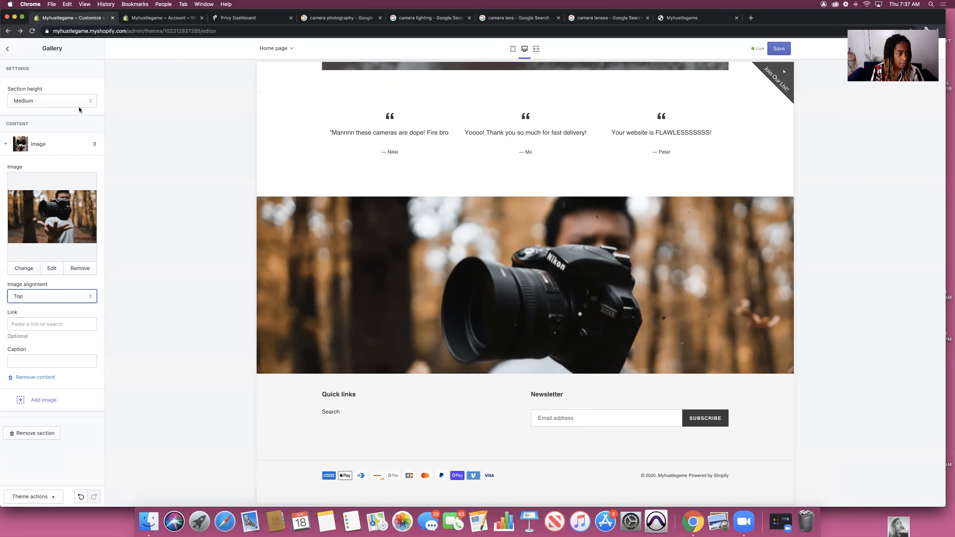
Step: Try Small, then set the gallery section height to Extra Large
left_click(88, 100)
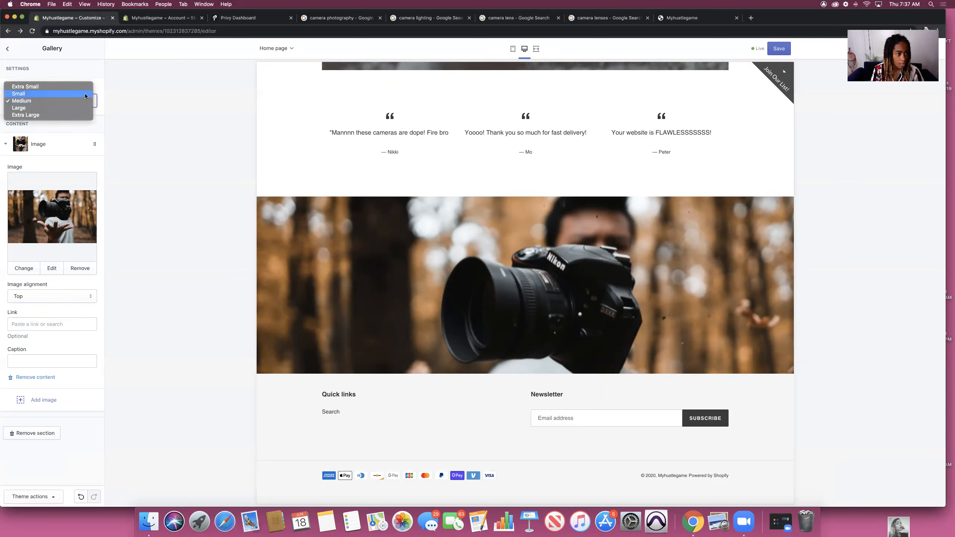
left_click(85, 93)
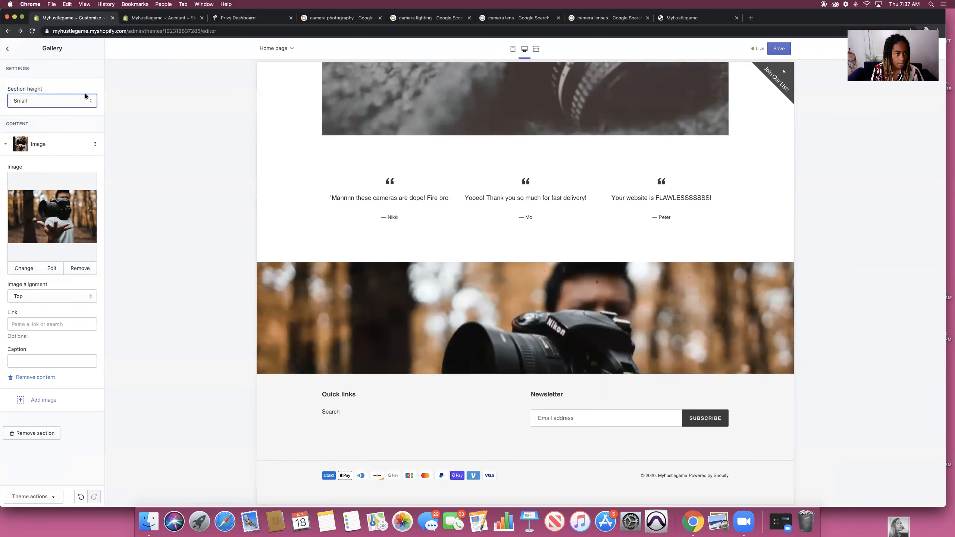
left_click(85, 94)
left_click(82, 122)
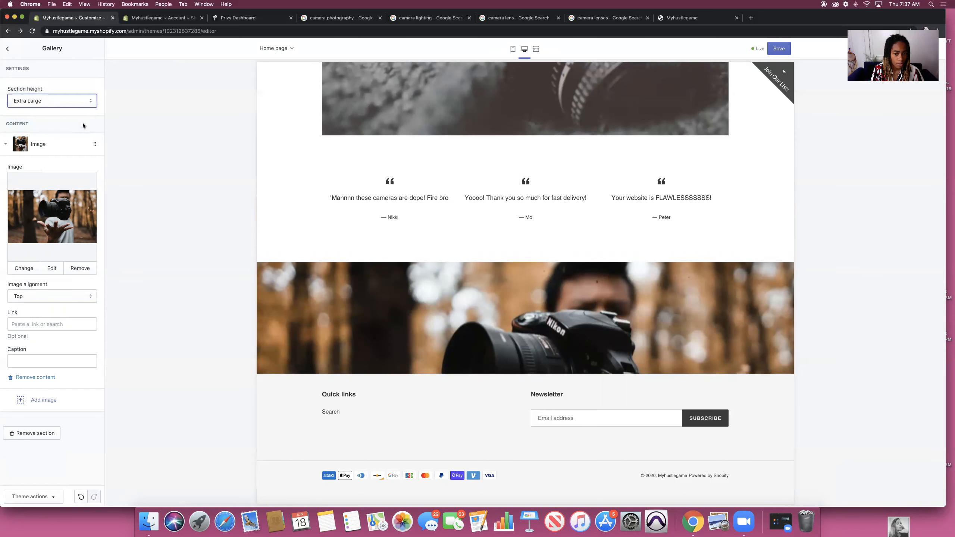
Step: Review the Extra Large camera gallery above the footer in the preview, then save the homepage
scroll(369, 291, "down", 3)
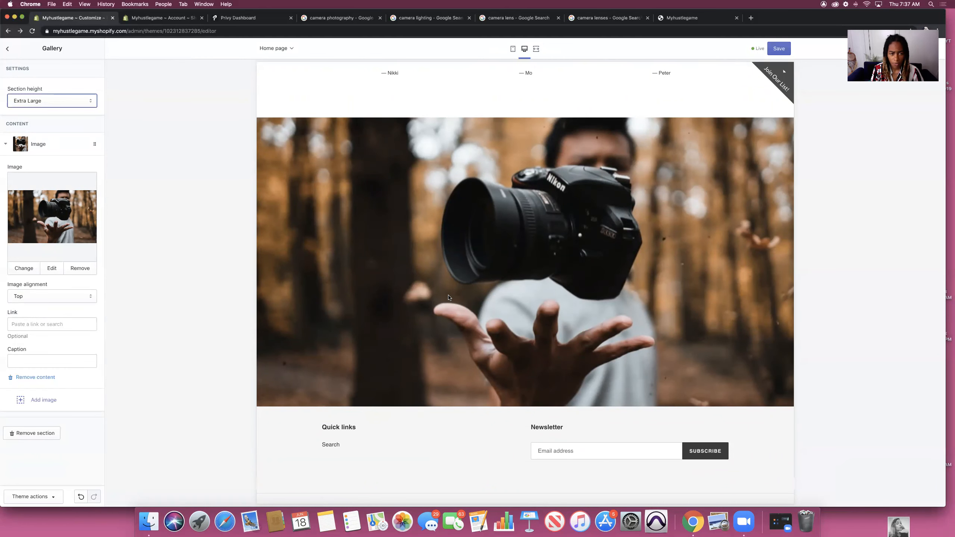
scroll(529, 274, "up", 4)
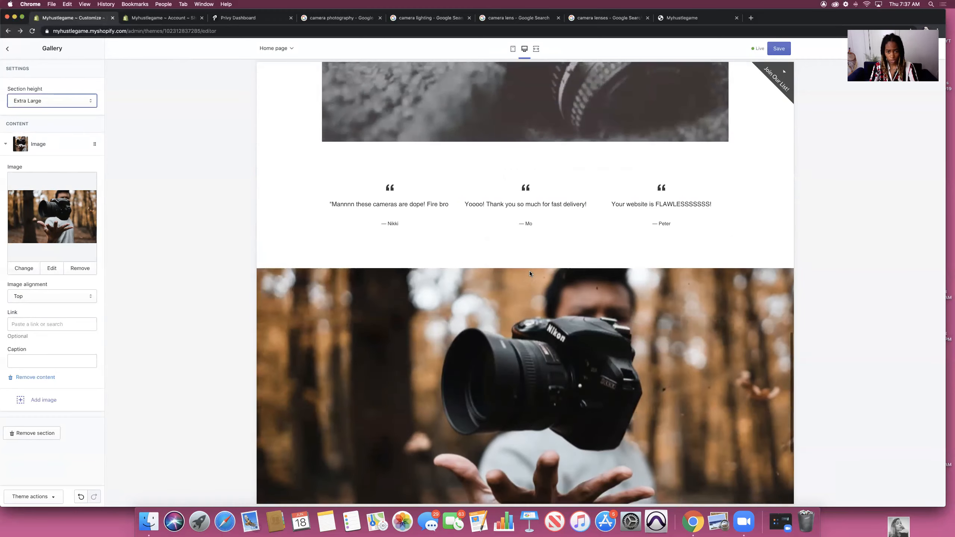
scroll(529, 273, "down", 3)
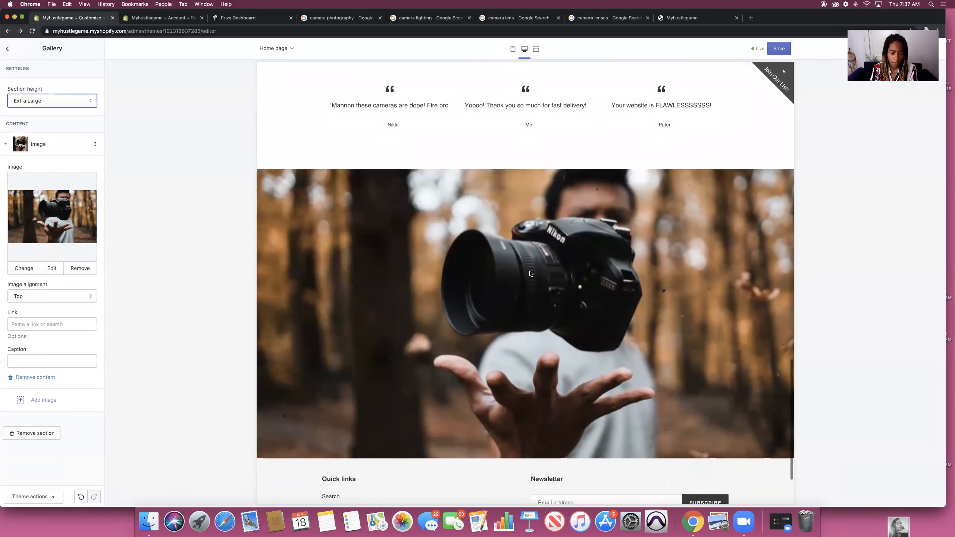
scroll(530, 273, "down", 3)
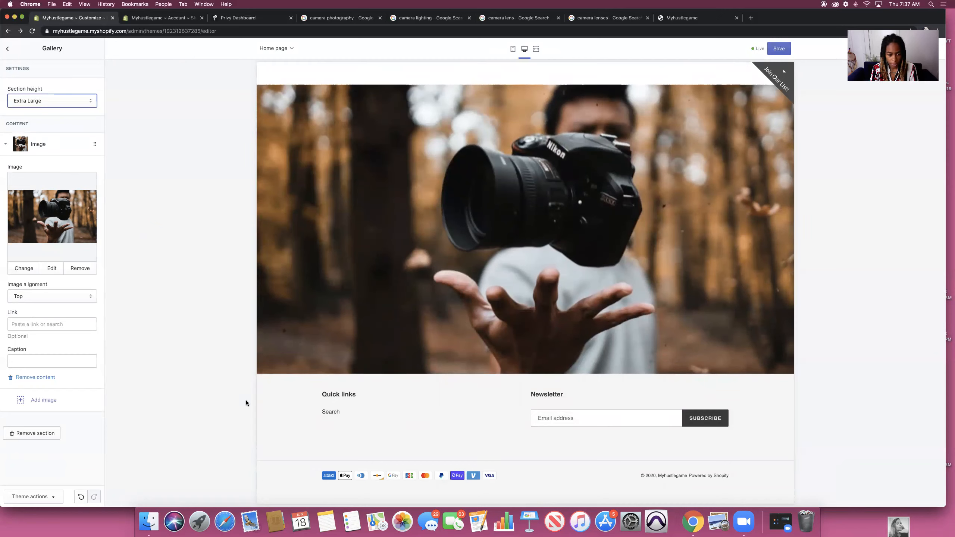
left_click(592, 418)
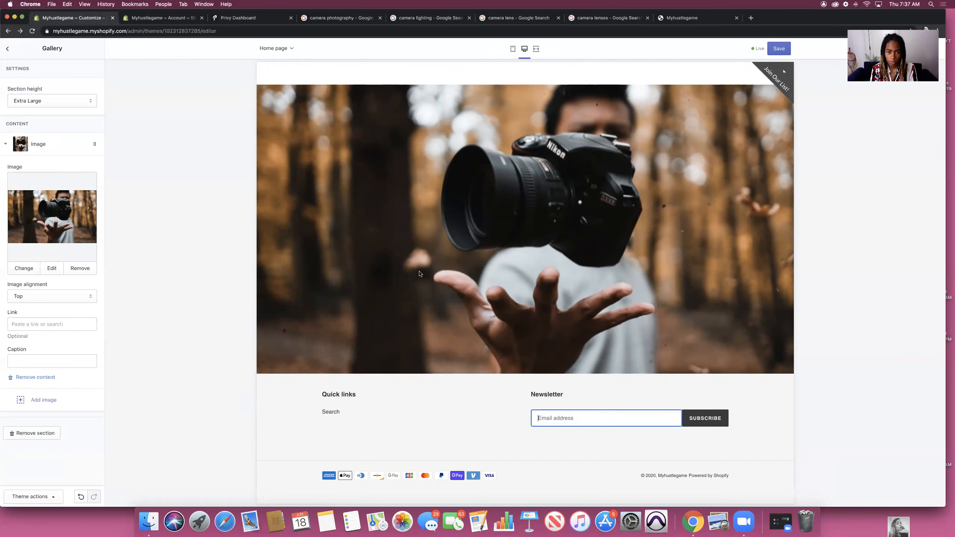
scroll(423, 243, "up", 10)
scroll(424, 243, "up", 1)
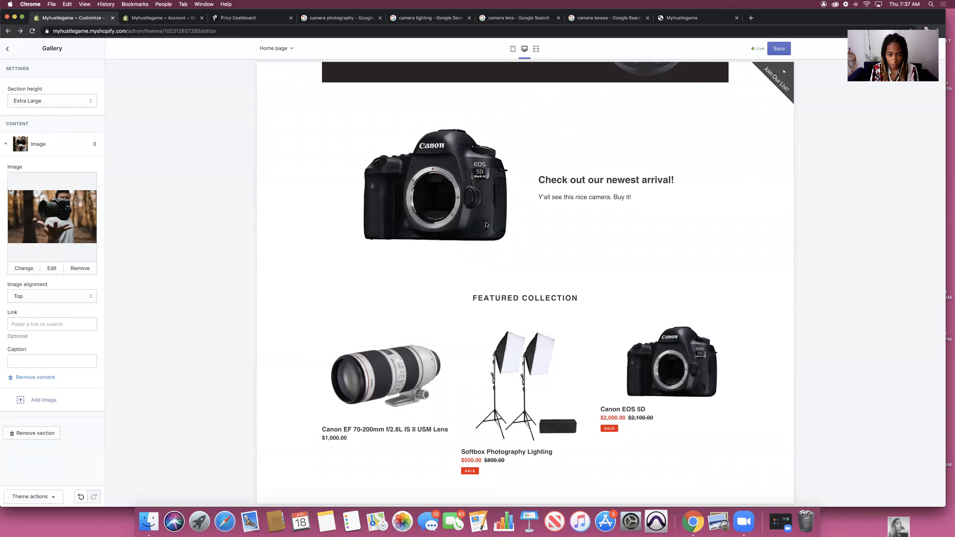
scroll(485, 223, "down", 10)
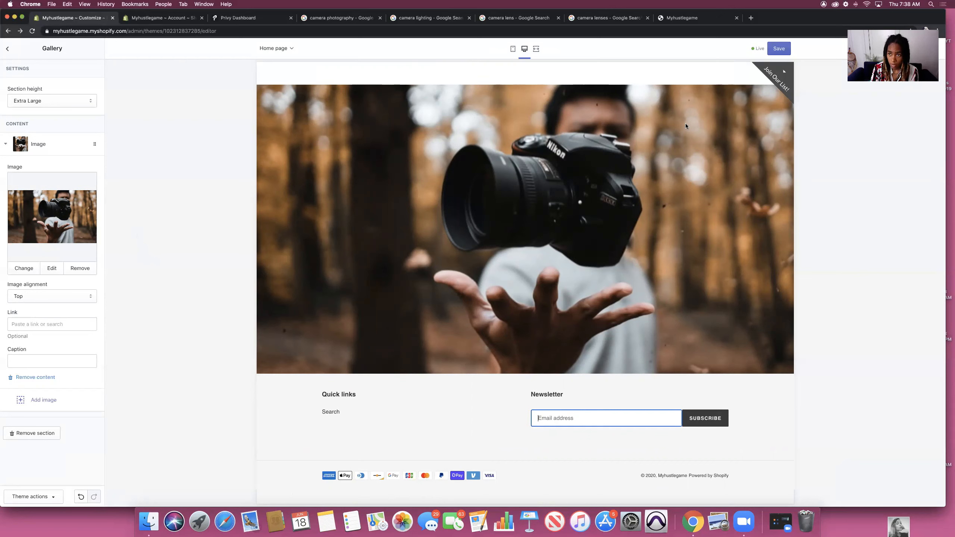
left_click(774, 49)
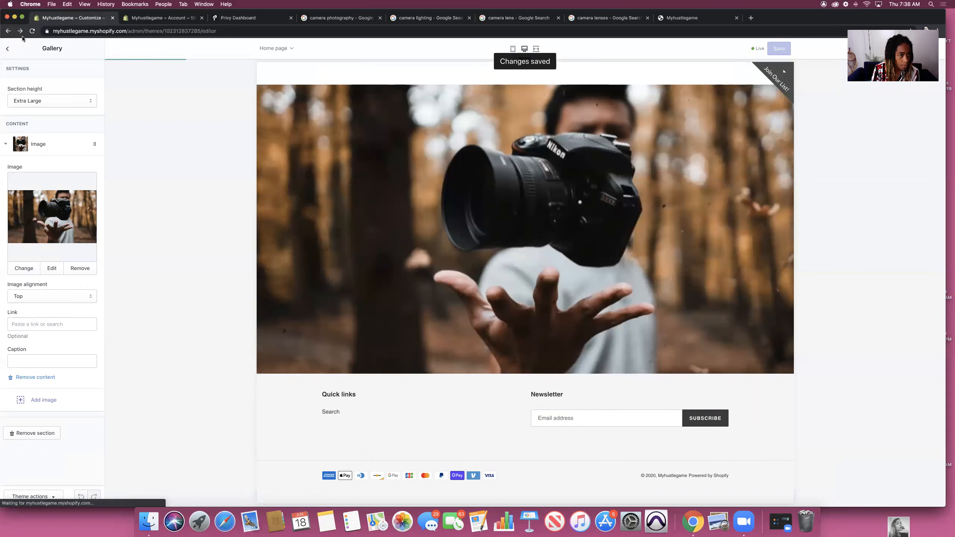
Step: In the Footer section settings, turn off Show payment icons
left_click(8, 50)
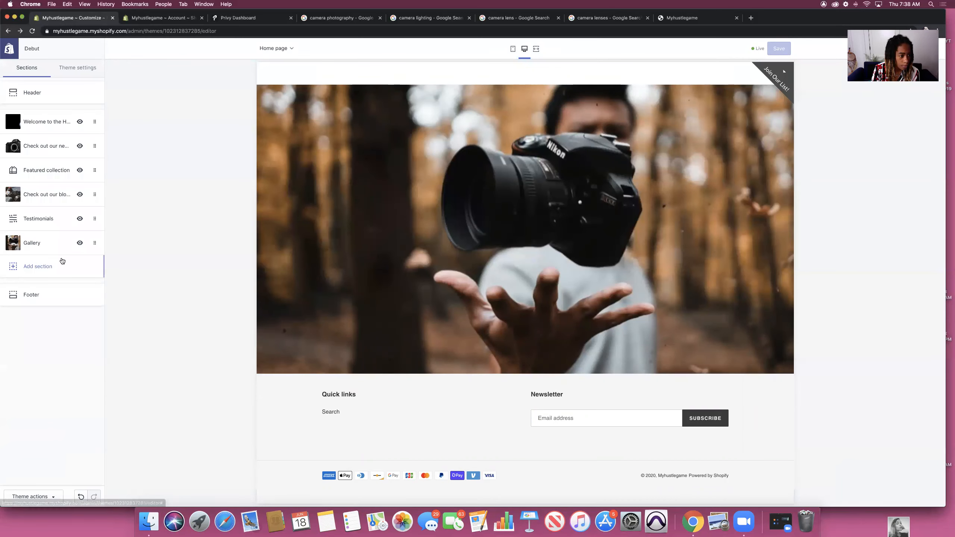
left_click(31, 295)
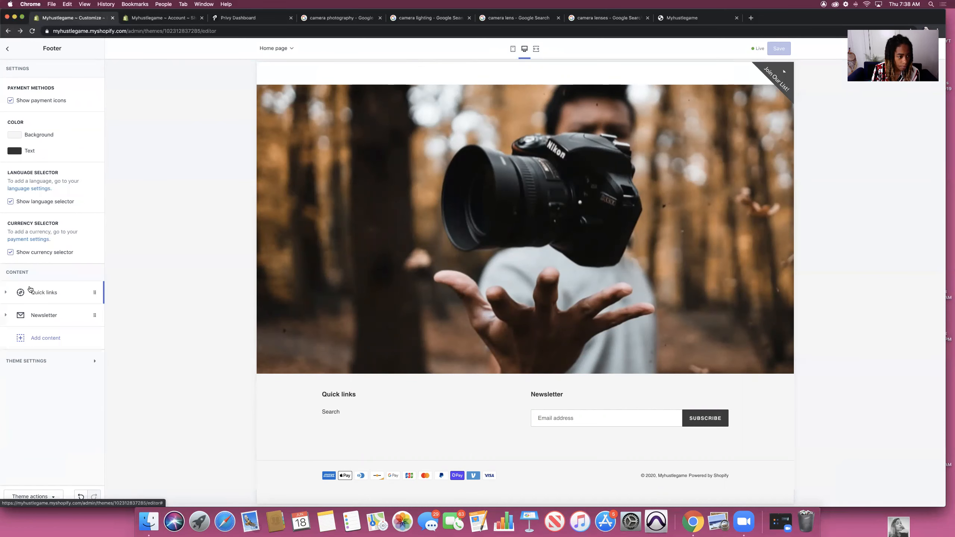
left_click(6, 293)
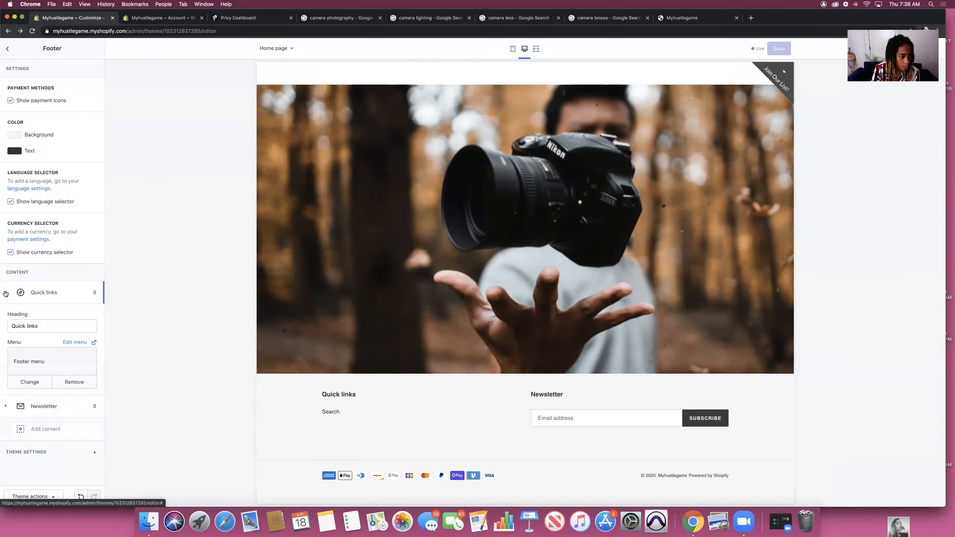
left_click(12, 301)
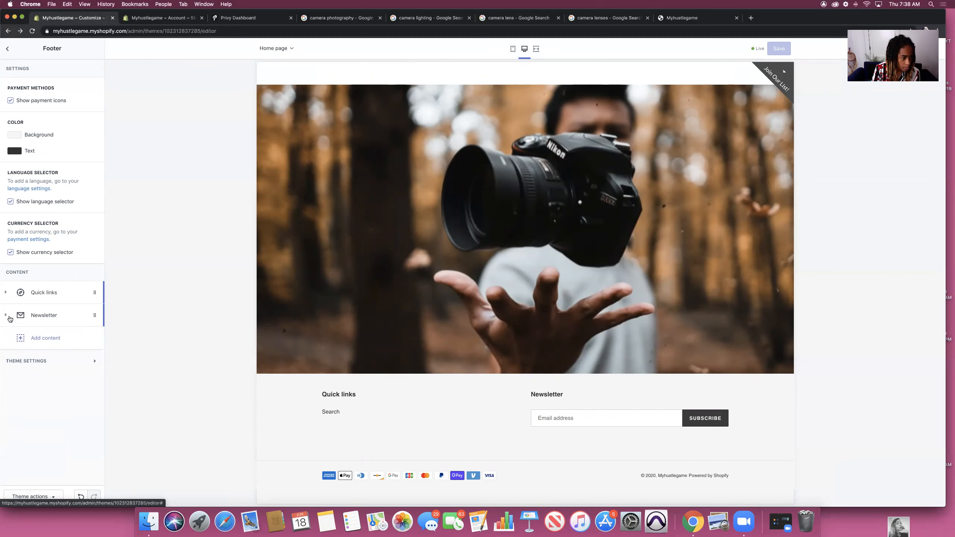
left_click(8, 316)
left_click(8, 316)
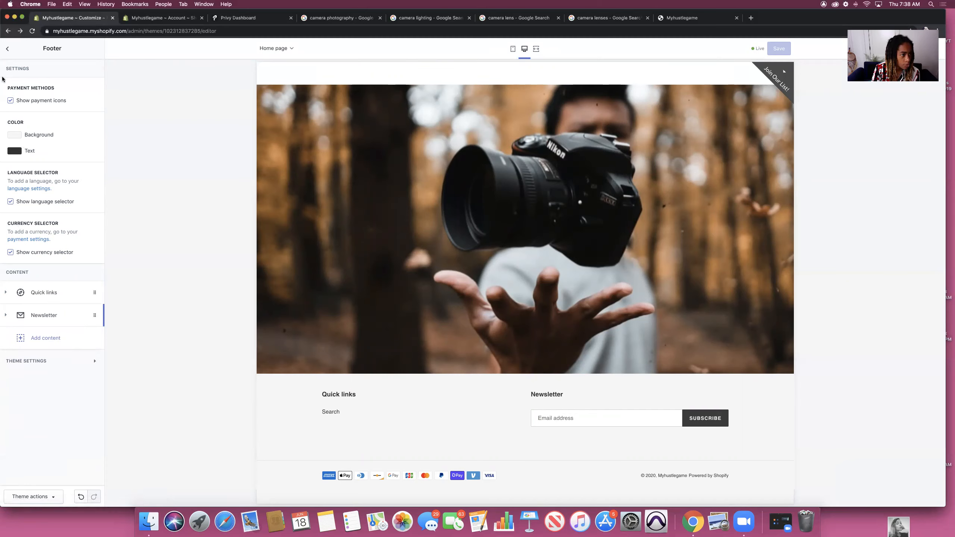
left_click(10, 101)
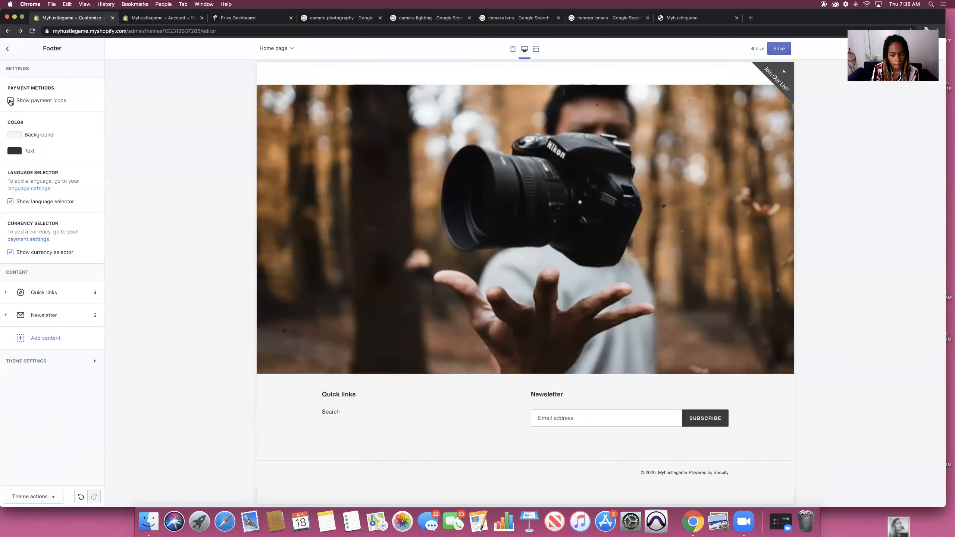
left_click(5, 293)
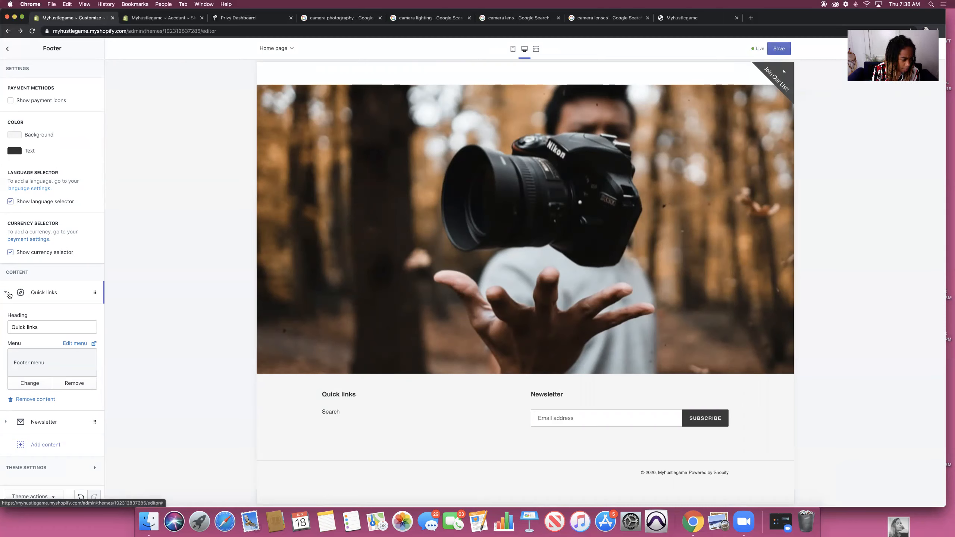
Step: Review the footer's addable content options, then save the theme changes
left_click(51, 445)
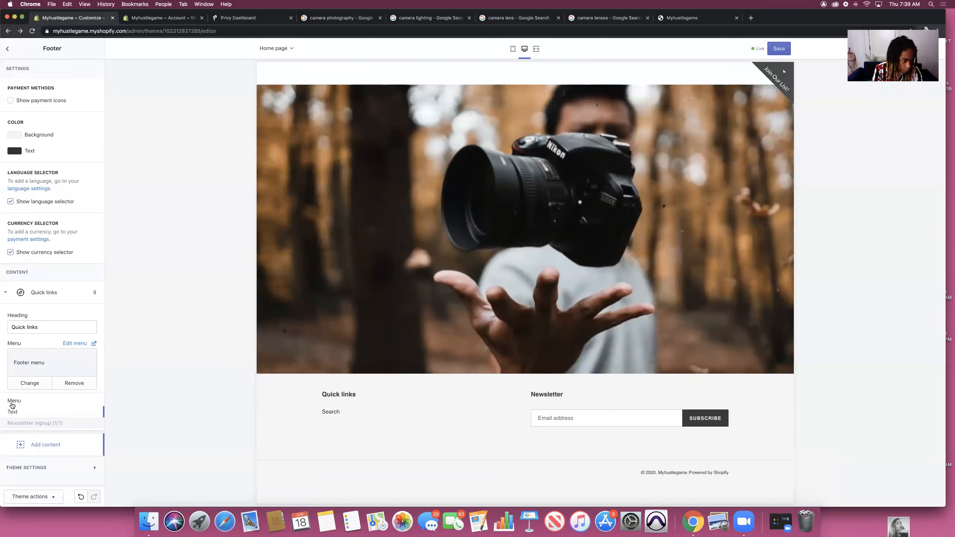
left_click(159, 434)
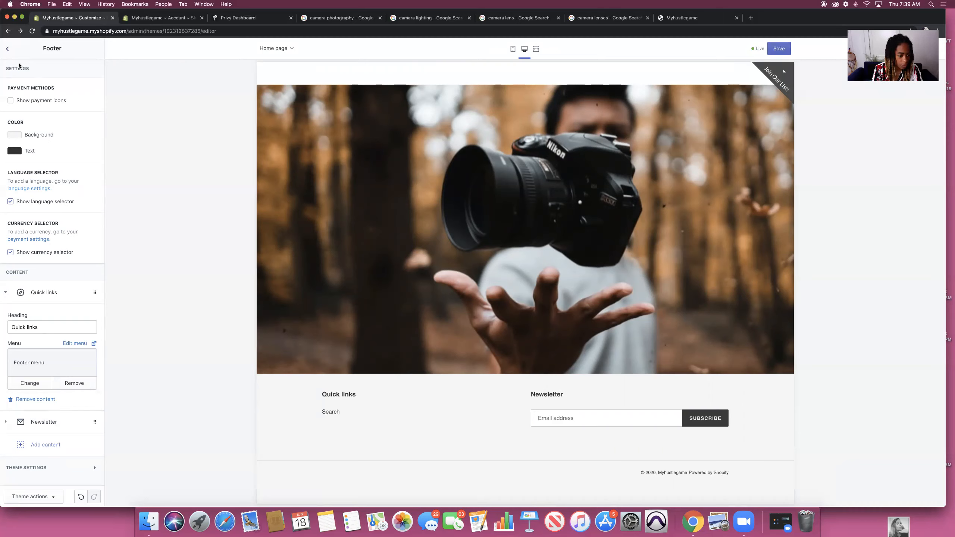
left_click(774, 51)
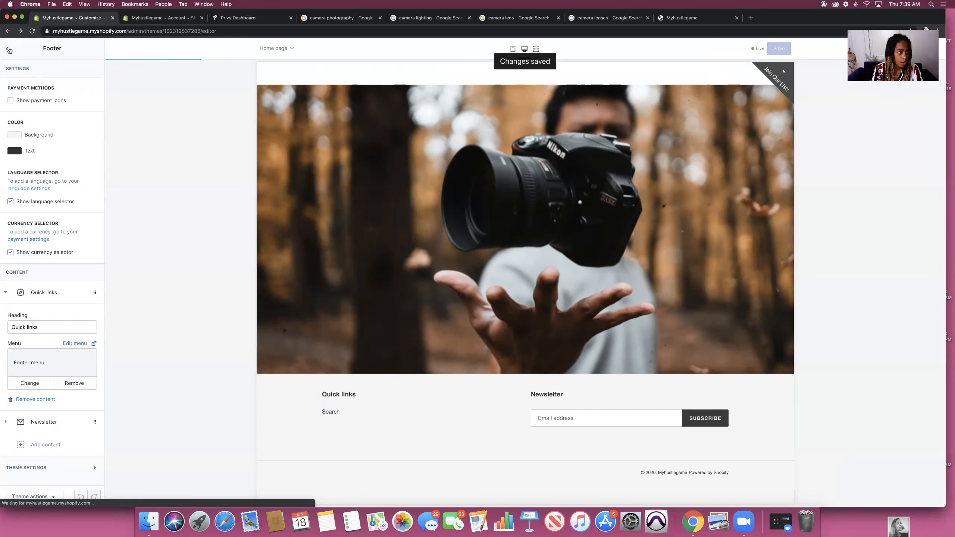
left_click(9, 49)
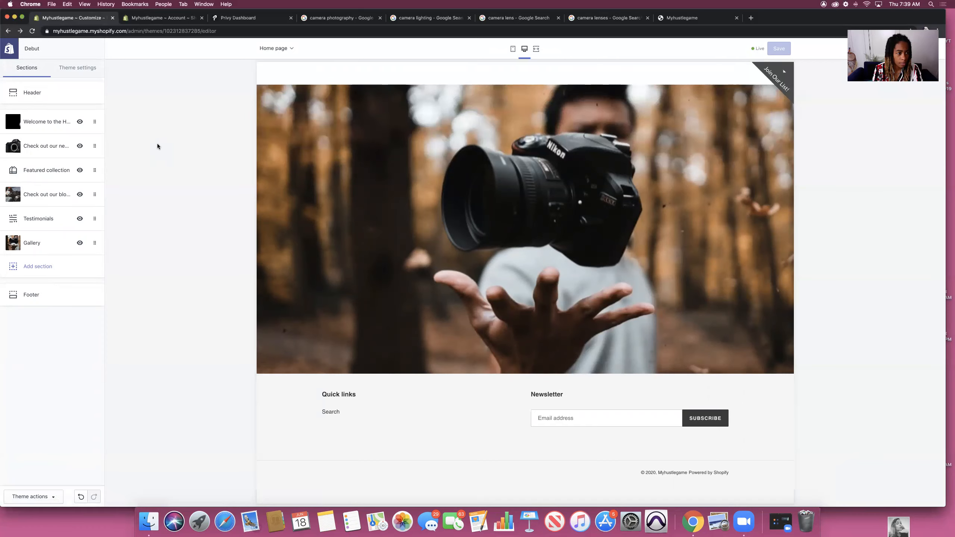
Step: Exit the theme editor, browse the live storefront's Catalog, then return to the admin Themes page
left_click(6, 49)
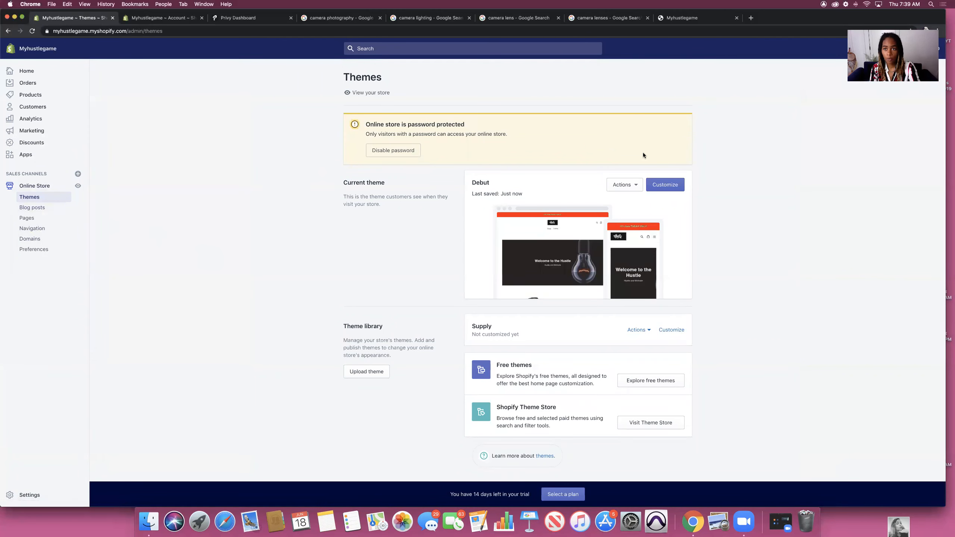
left_click(700, 18)
scroll(554, 131, "up", 1)
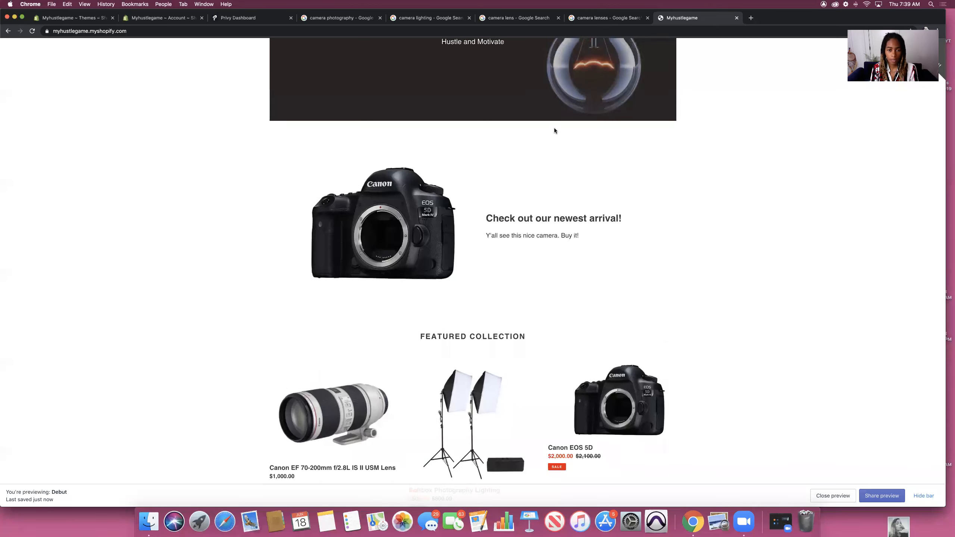
scroll(554, 131, "up", 5)
left_click(485, 102)
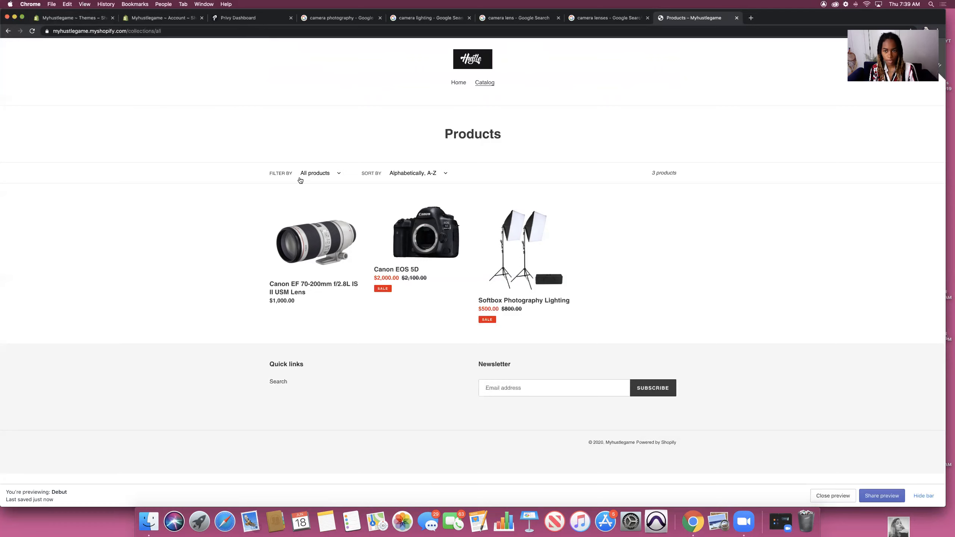
left_click(454, 85)
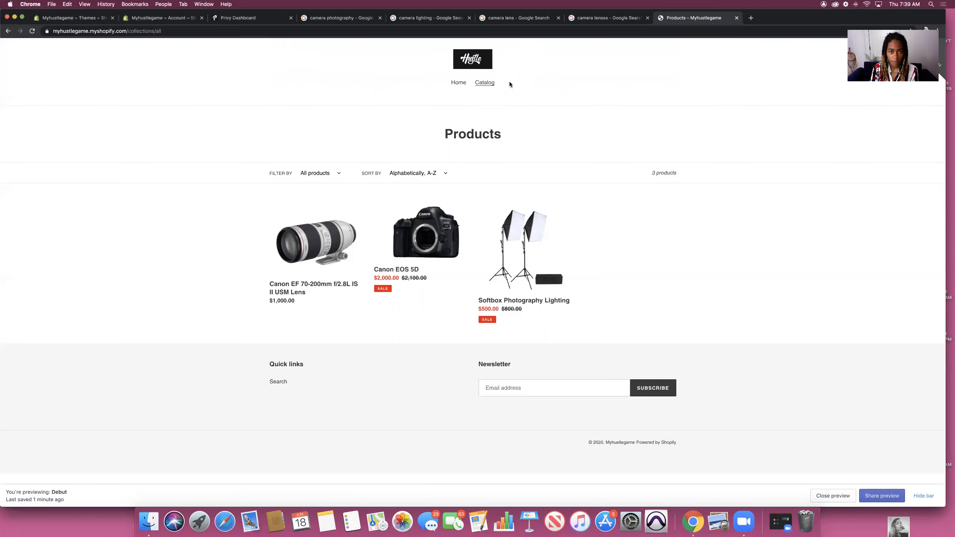
left_click(47, 17)
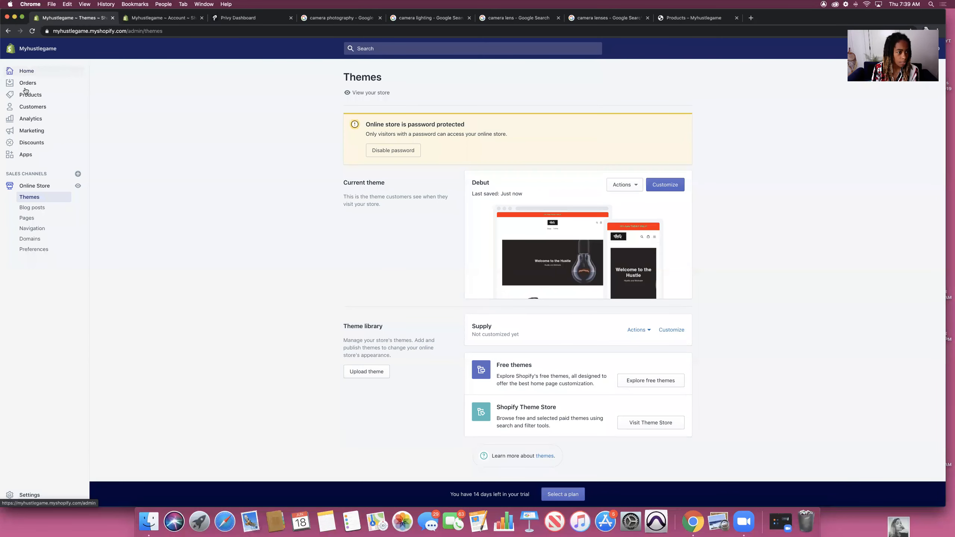
Step: Start a new blog post titled 'My New Camera. I love it'
left_click(28, 210)
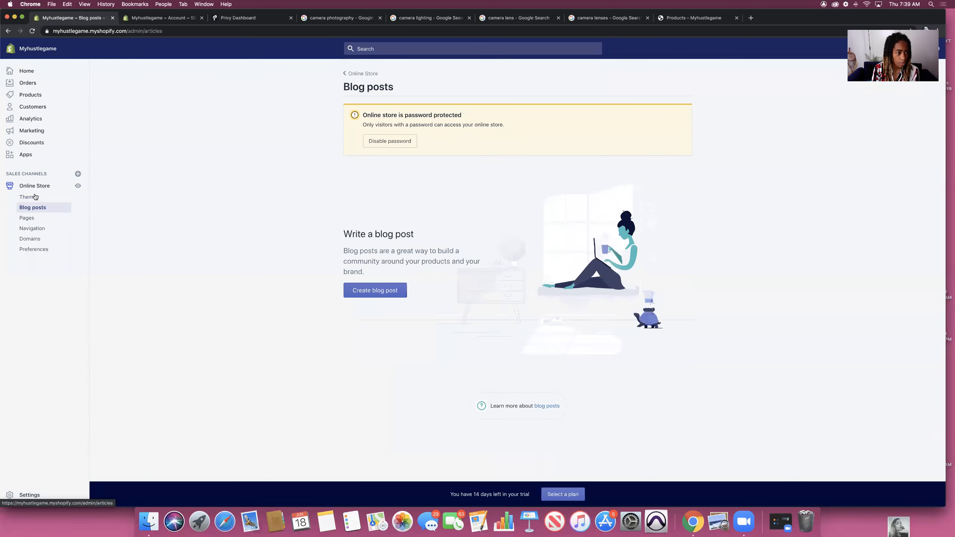
left_click(372, 292)
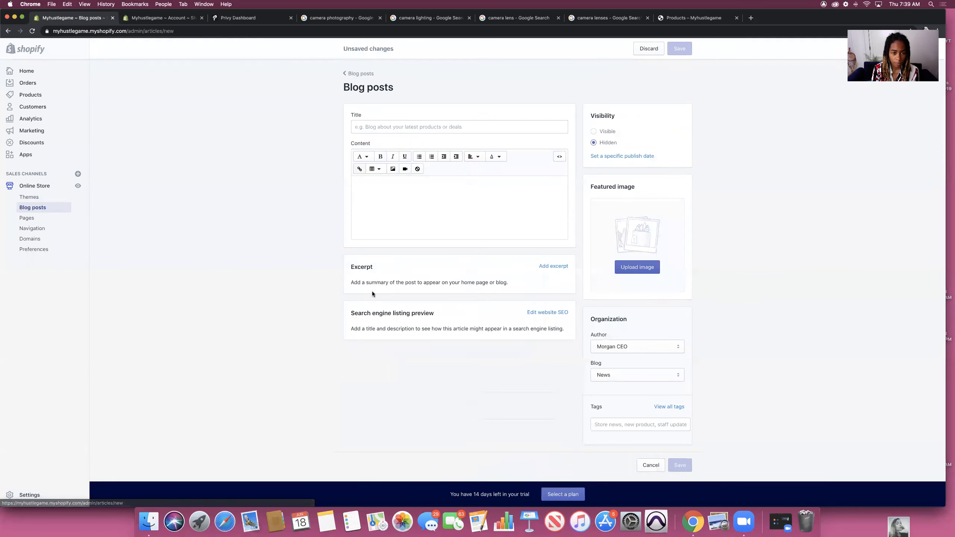
left_click(370, 126)
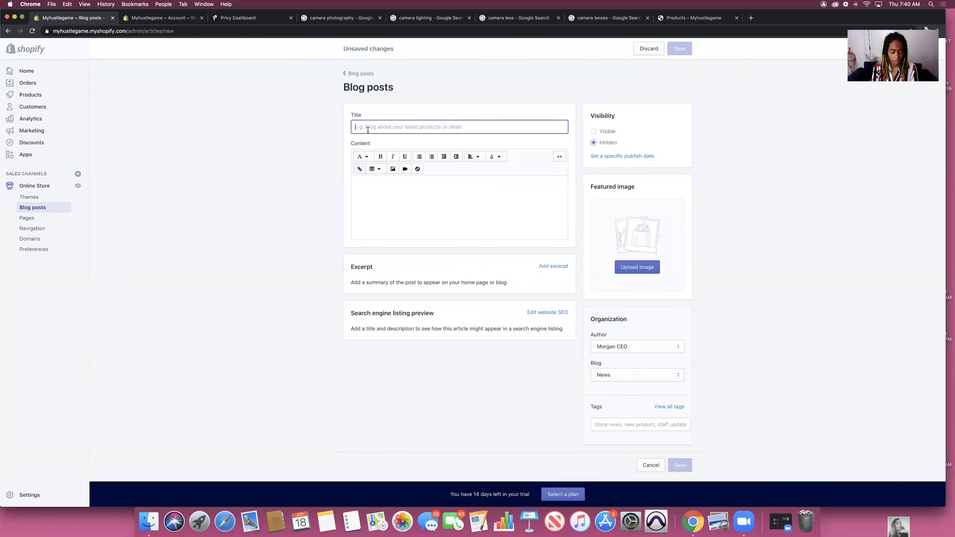
type("My New Came")
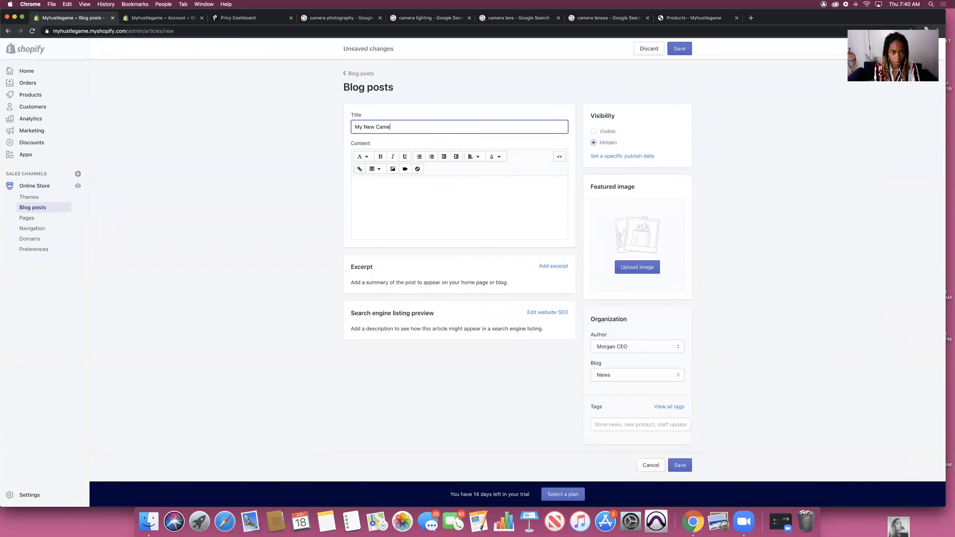
type("ra. I love it")
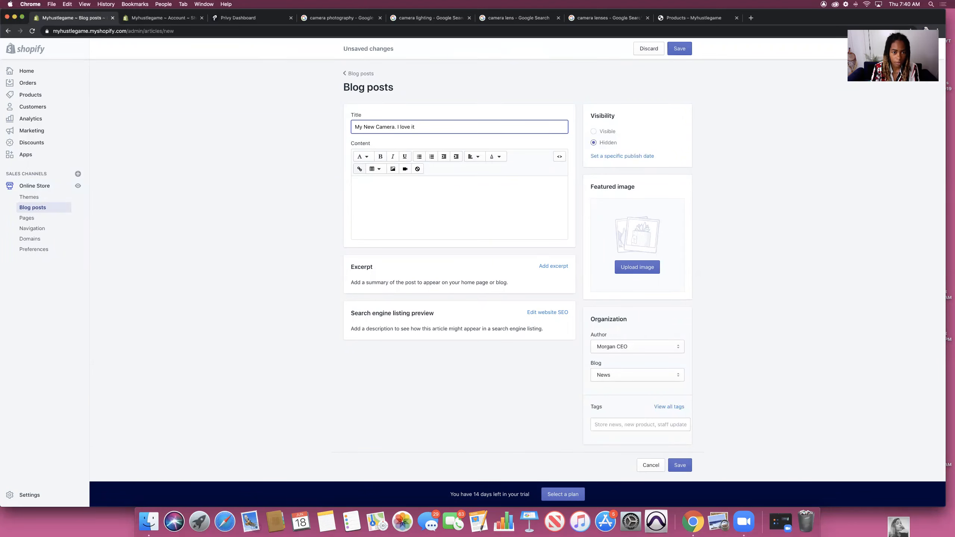
Step: Write the opening paragraph about buying the camera, followed by a new line 'Look'
left_click(379, 197)
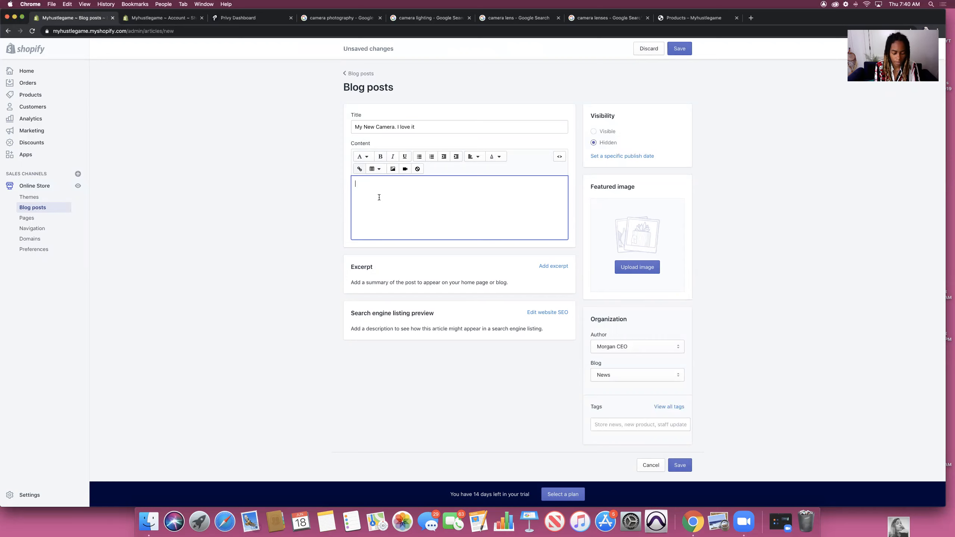
type("Man, let ")
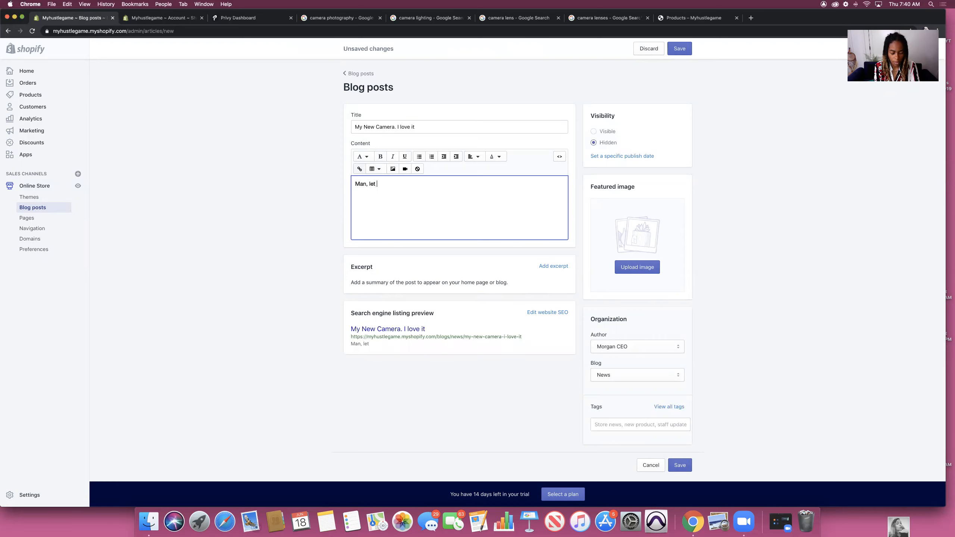
type("me tell you. ")
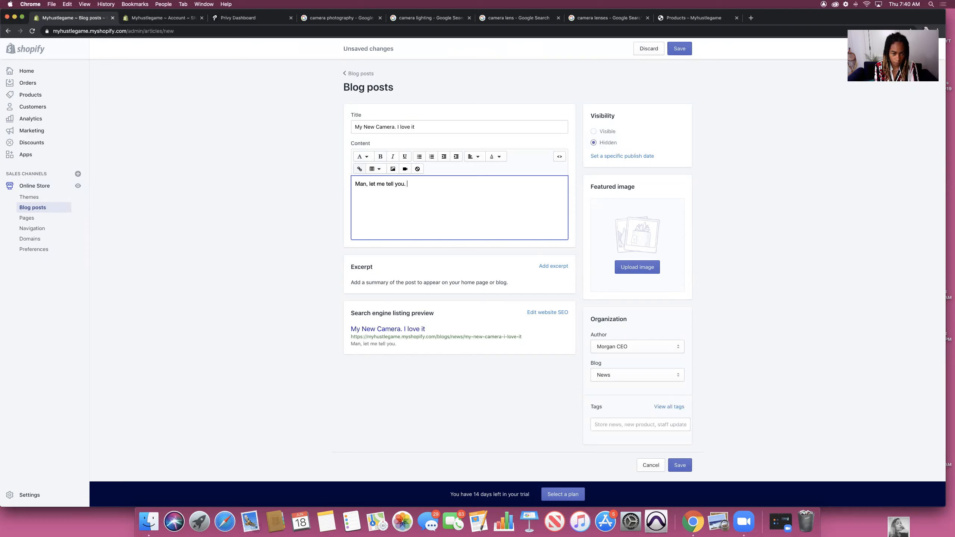
type("I bought ")
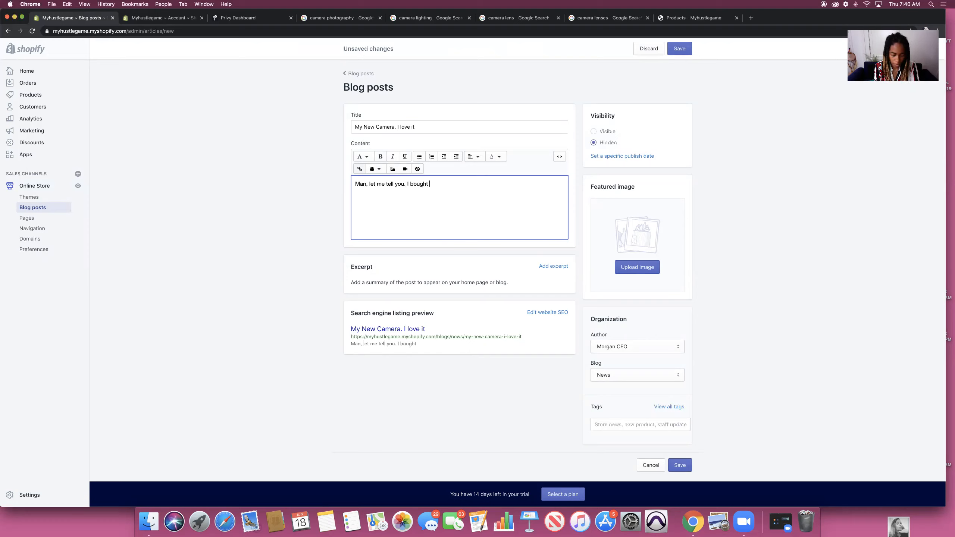
type("a camera the ot")
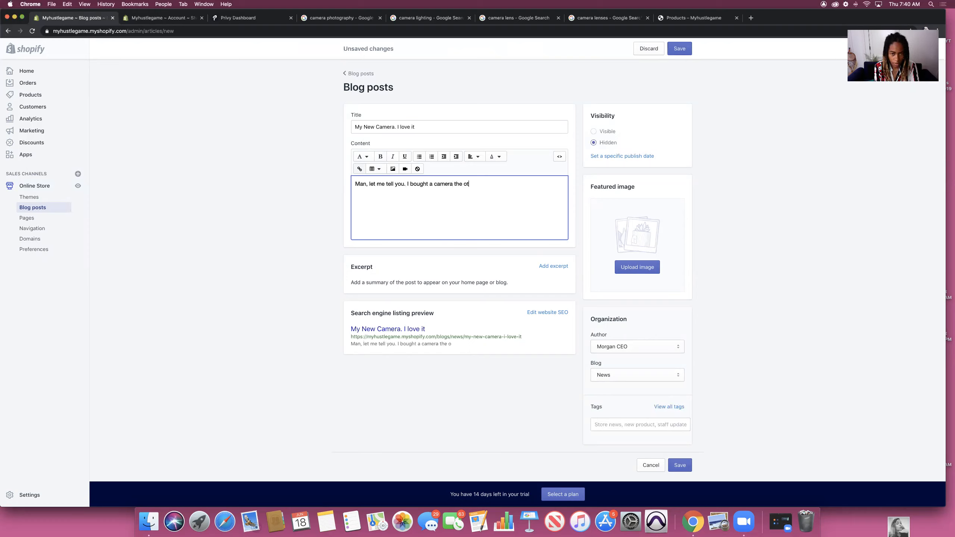
type("her day. It's super")
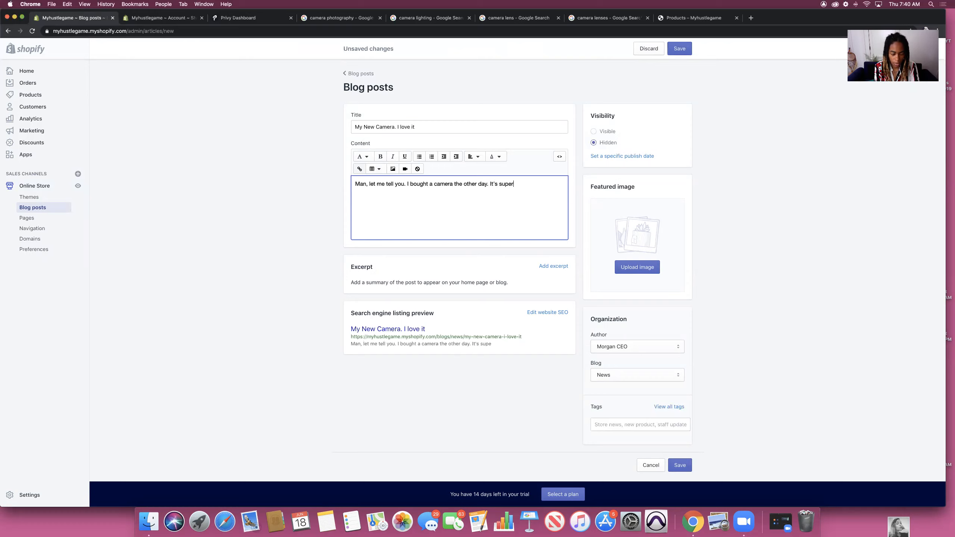
type(" lit. I tool dope photo")
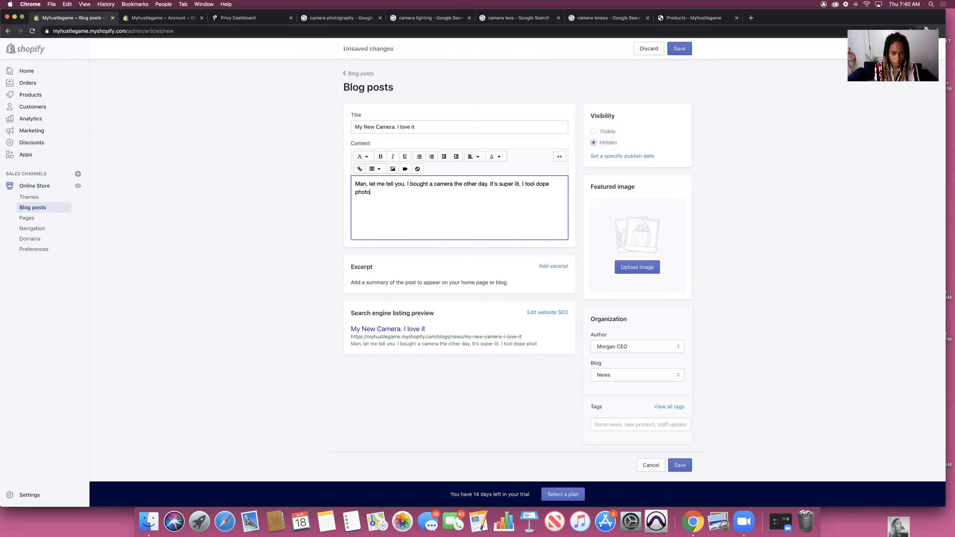
type("s. I'd like to show you.")
key("Return")
type("Look")
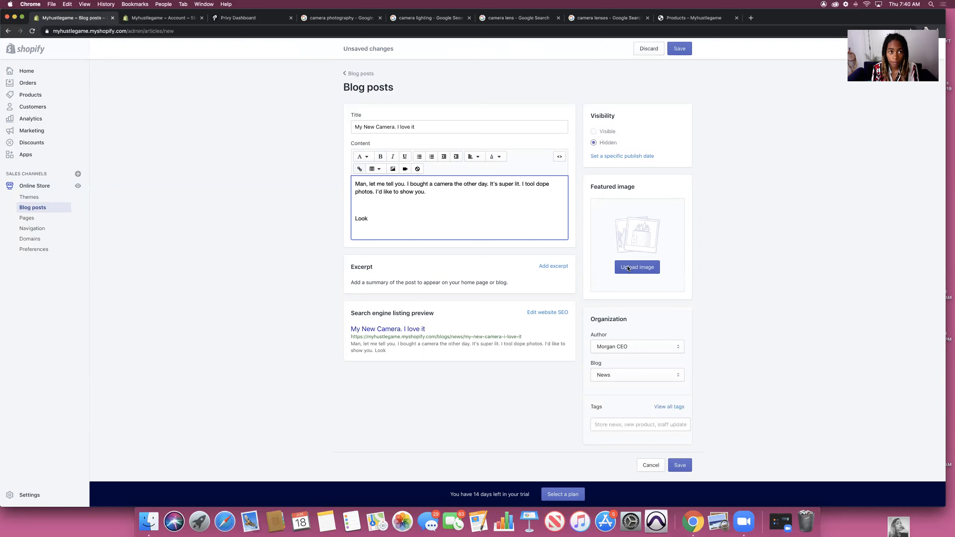
Step: Screenshot the Canon camera-for-beginners photo from Google Images and return to the Shopify editor
left_click(349, 18)
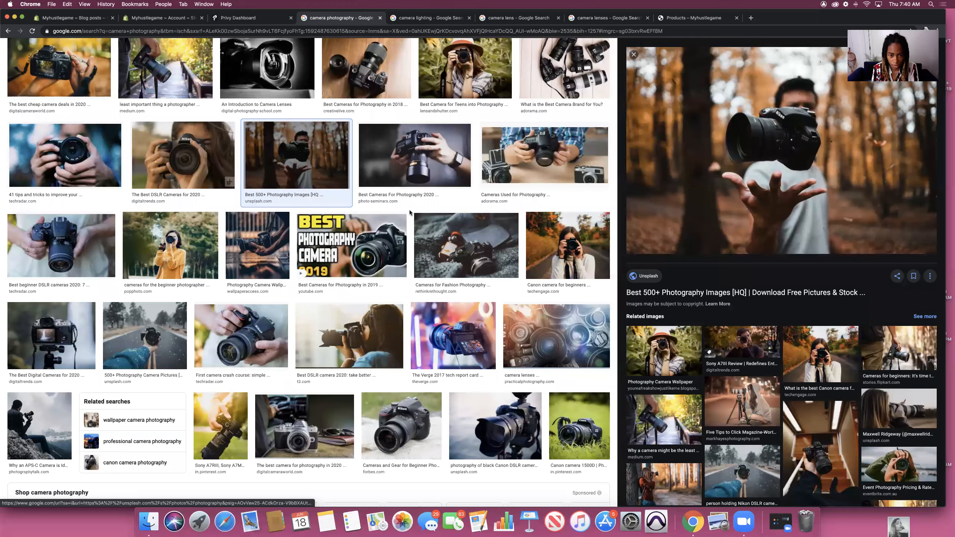
left_click(573, 243)
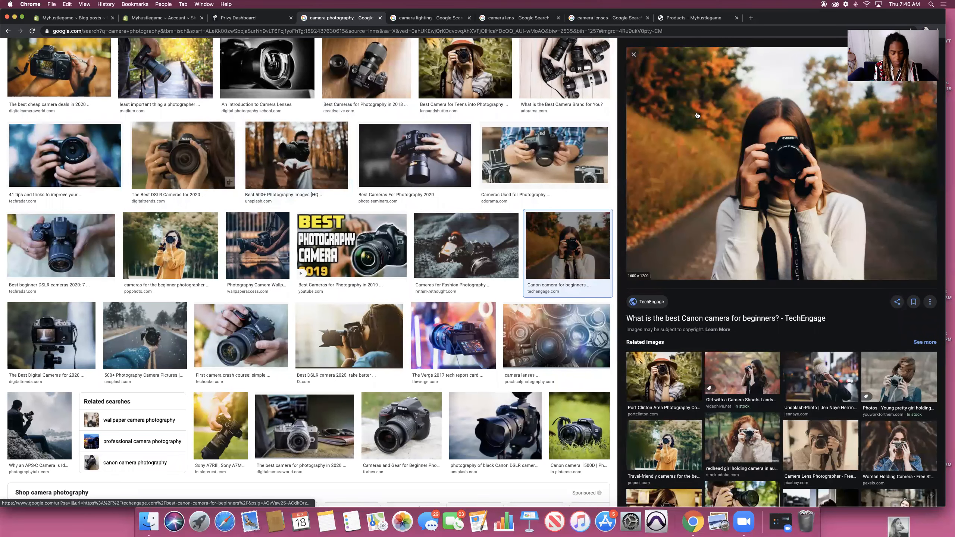
key("shift+super+4")
left_click_drag(632, 94, 924, 276)
left_click(80, 18)
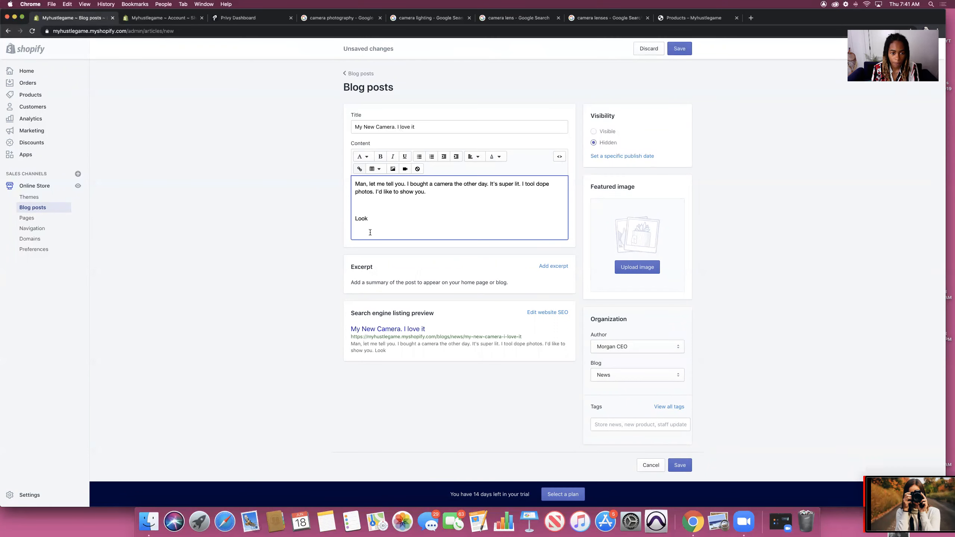
Step: Upload the 7.40.54 AM screenshot and insert the Canon camera photo below 'Look'
key("Return")
key("Return")
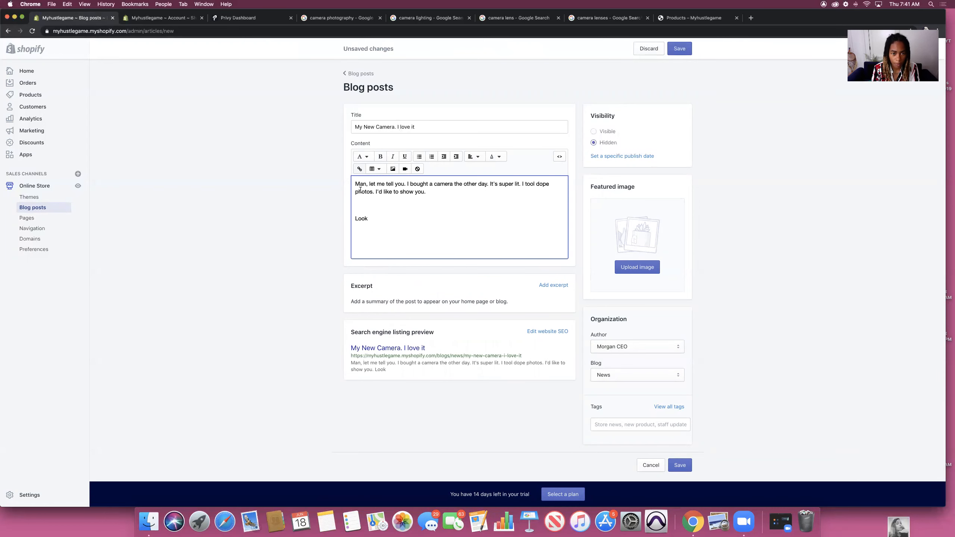
left_click(392, 169)
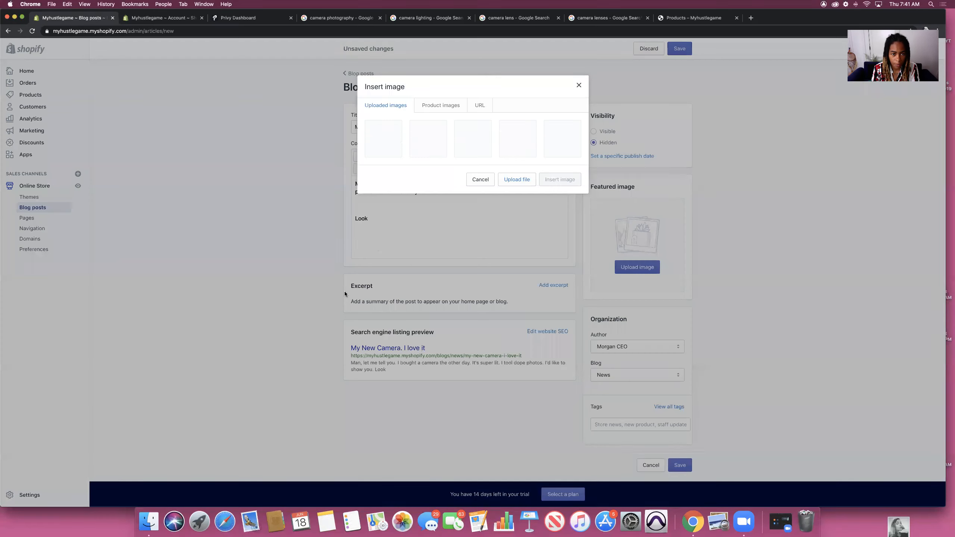
left_click(518, 180)
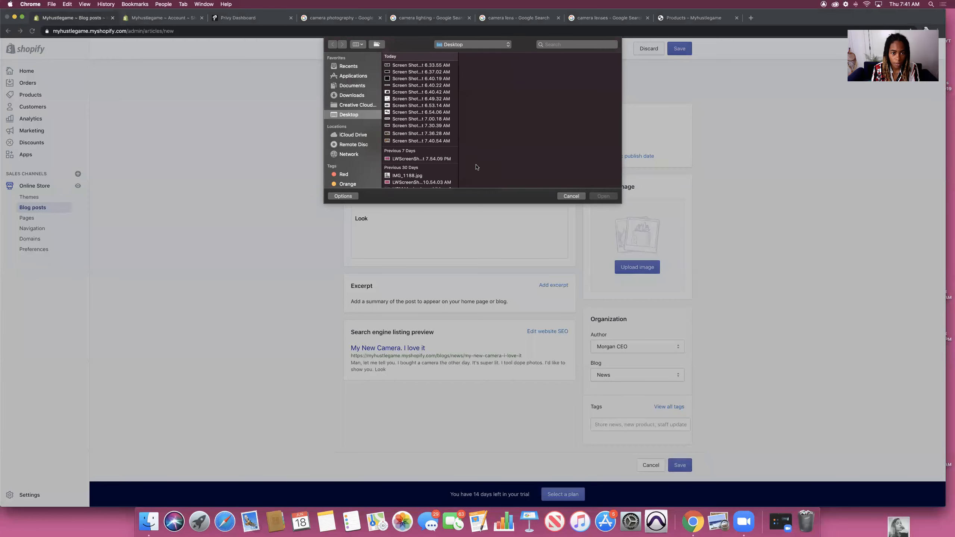
left_click(426, 141)
double_click(426, 141)
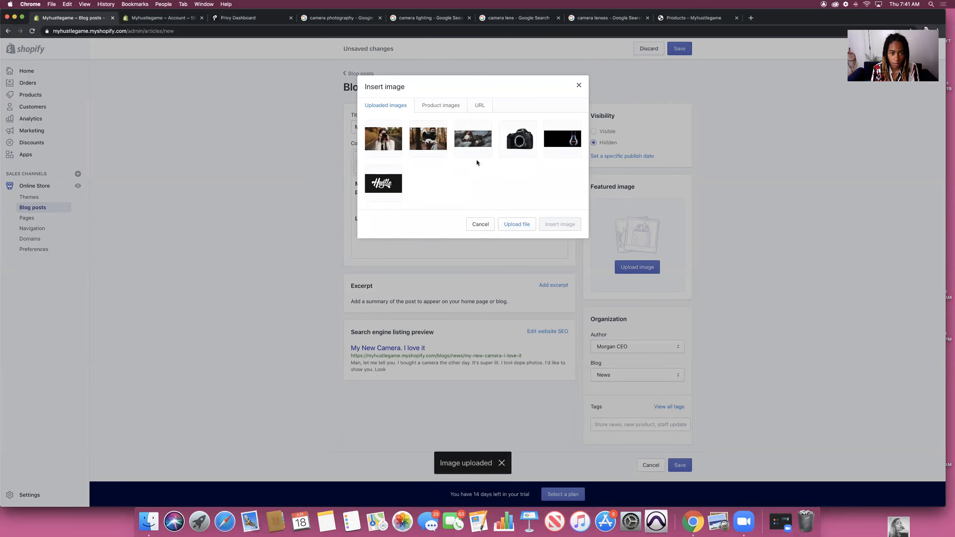
left_click(382, 139)
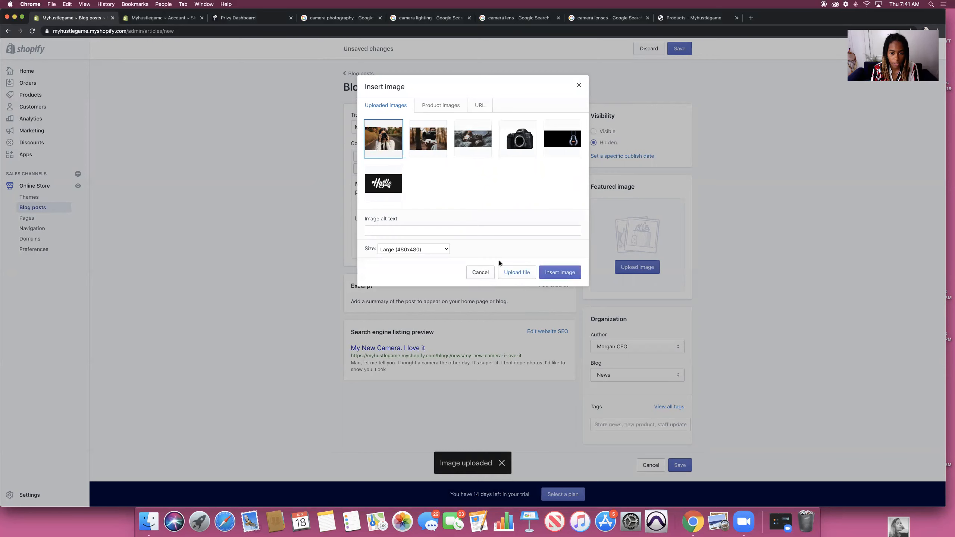
left_click(560, 272)
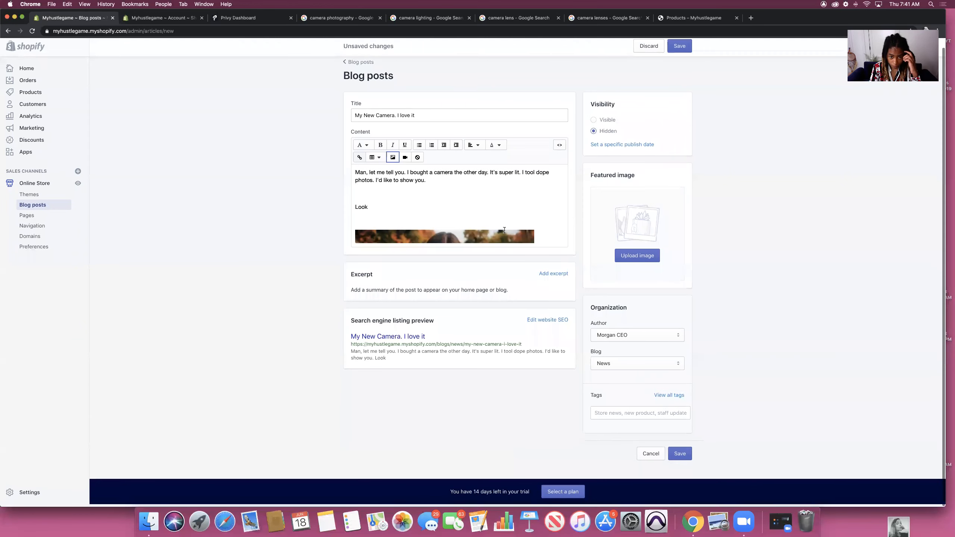
left_click(544, 235)
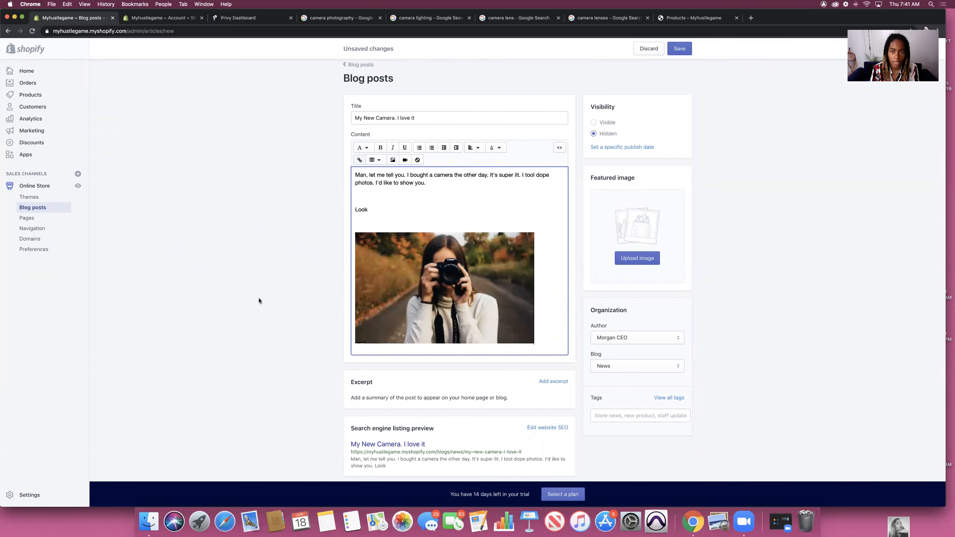
Step: Add the excerpt 'Look at the photos I took' to the post
scroll(399, 405, "down", 1)
left_click(558, 372)
scroll(451, 366, "down", 3)
left_click(435, 363)
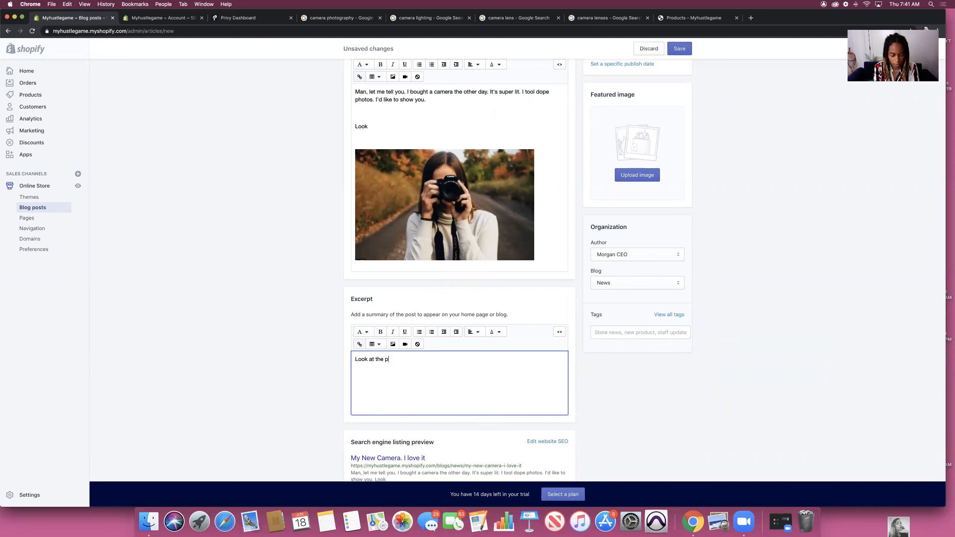
type("Look at the photos I took!")
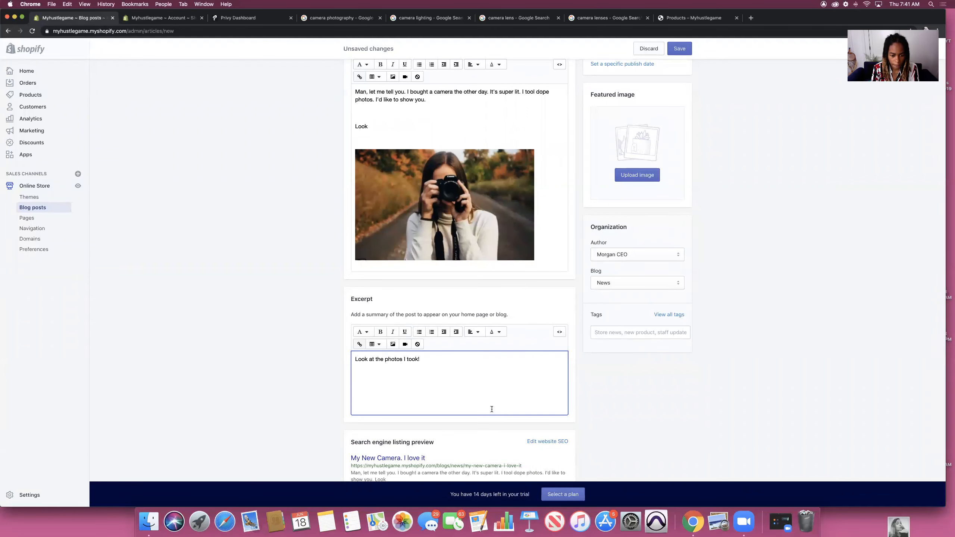
Step: Replace the SEO meta description with 'This is my new camera blog. Look at the photos I took with my Canon Camera'
scroll(491, 408, "down", 2)
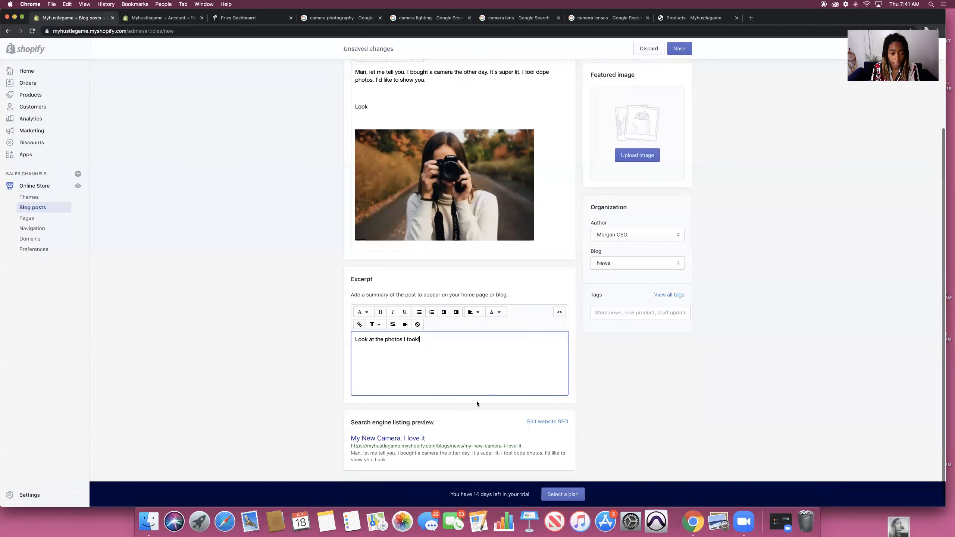
left_click(560, 421)
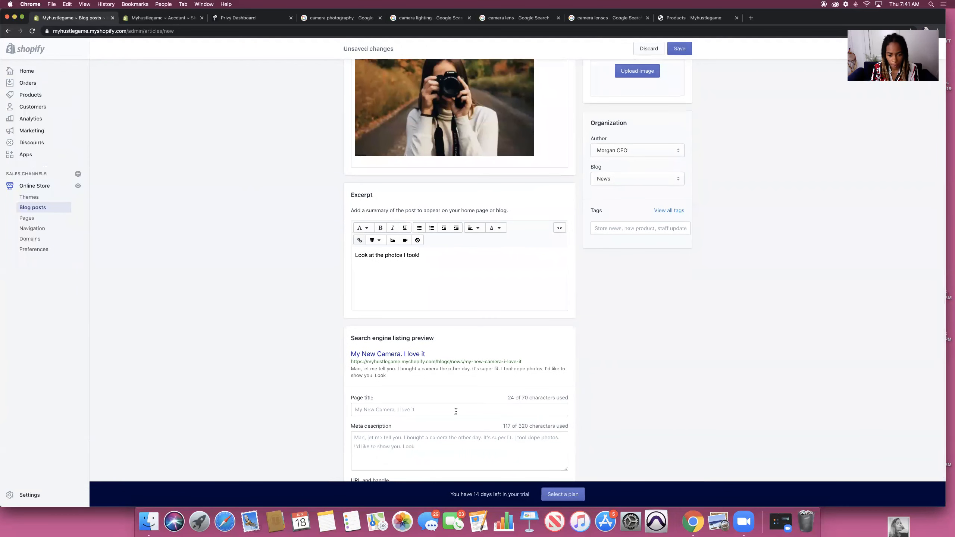
left_click(425, 409)
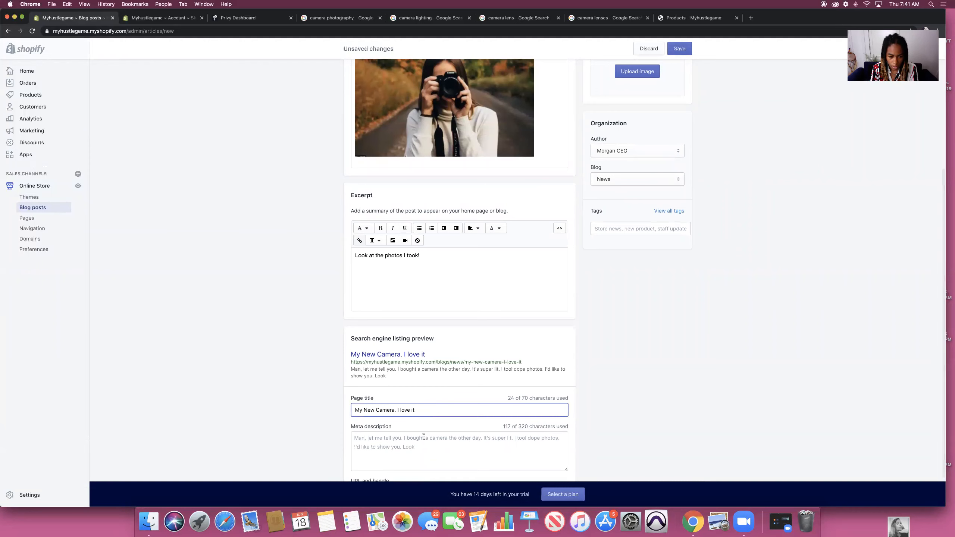
scroll(423, 436, "down", 2)
left_click_drag(419, 412, 349, 398)
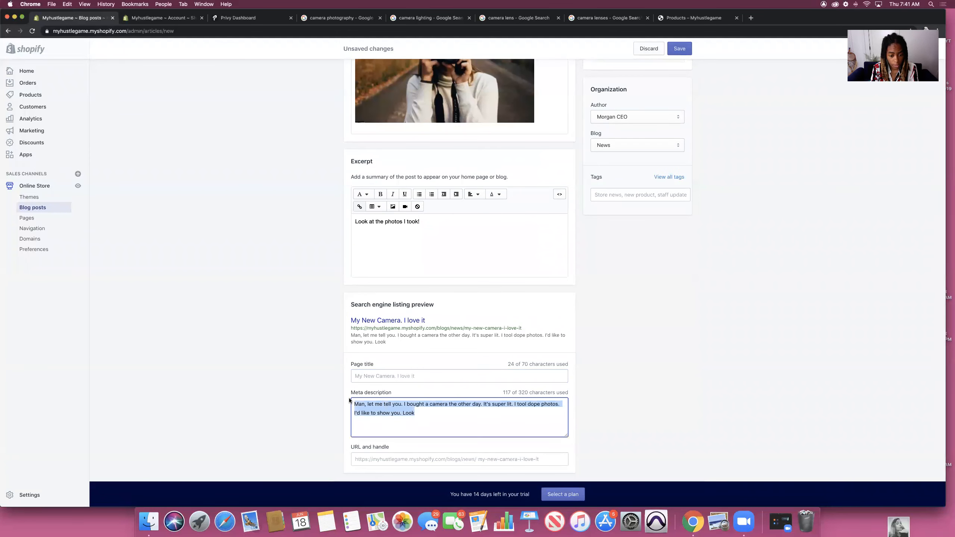
key("BackSpace")
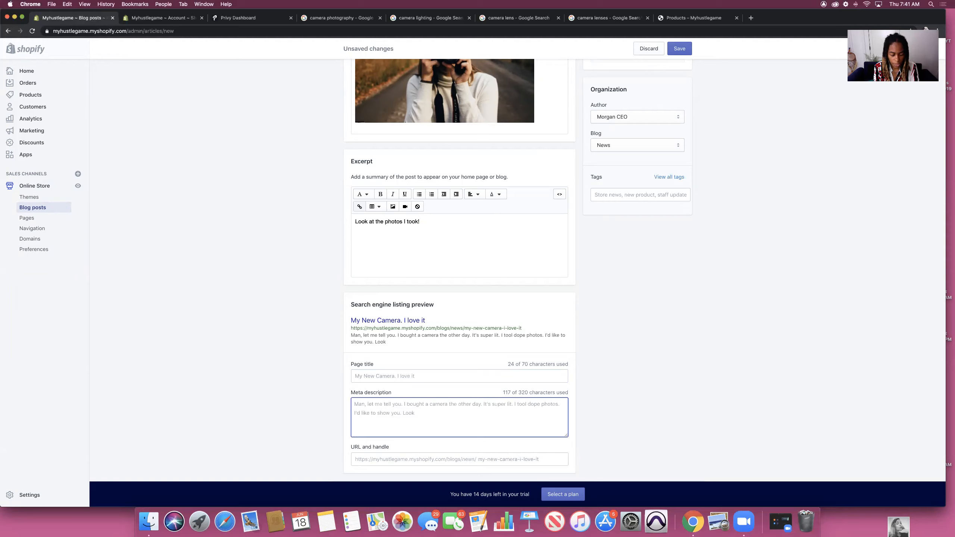
type("T")
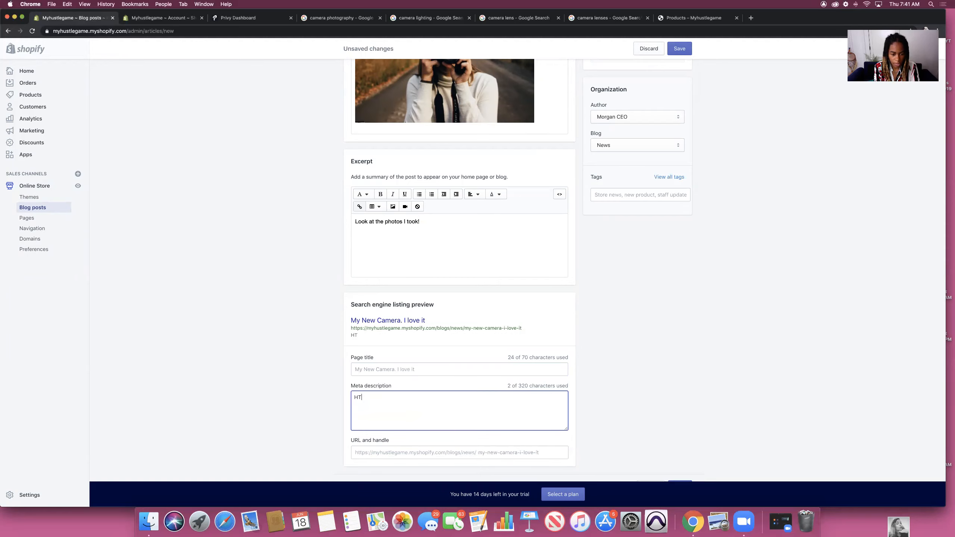
type("his is my new camera blog. Look at ")
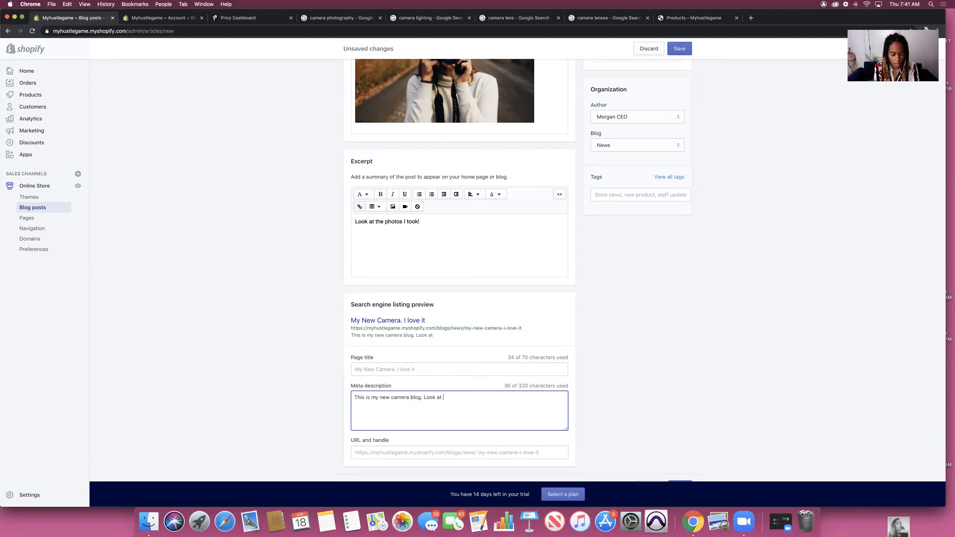
type("the photos I took with my Canon Camera.")
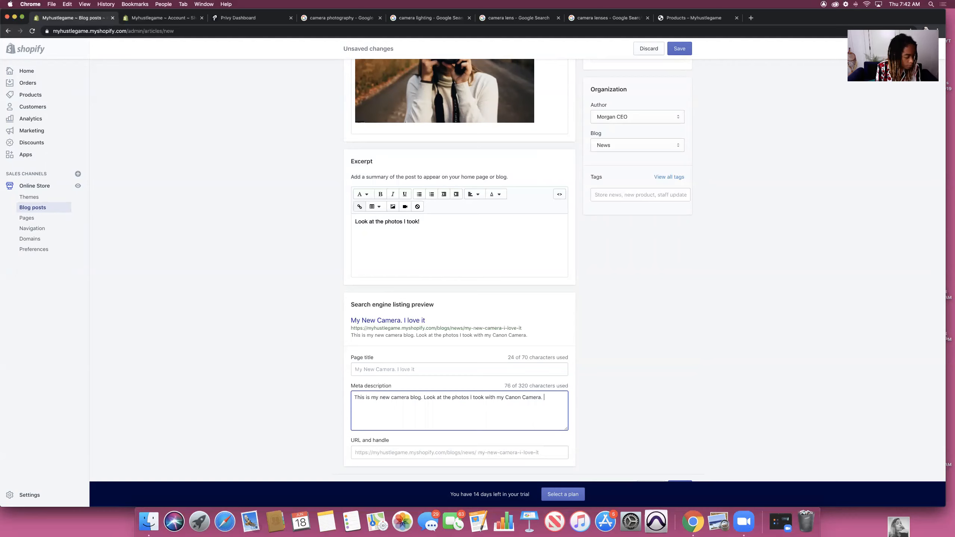
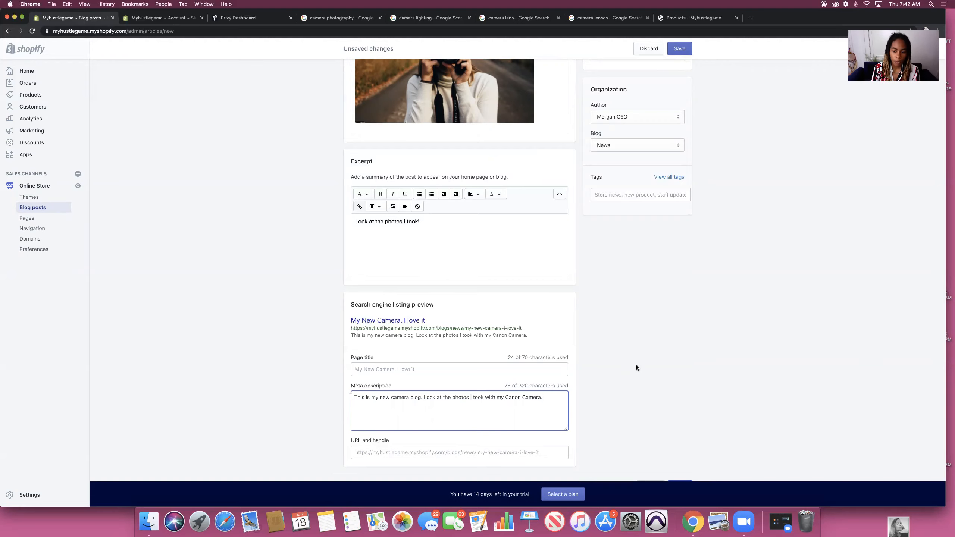
Step: Add the Desktop camera screenshot as the post's featured image, set it to Visible, and save
left_click(613, 364)
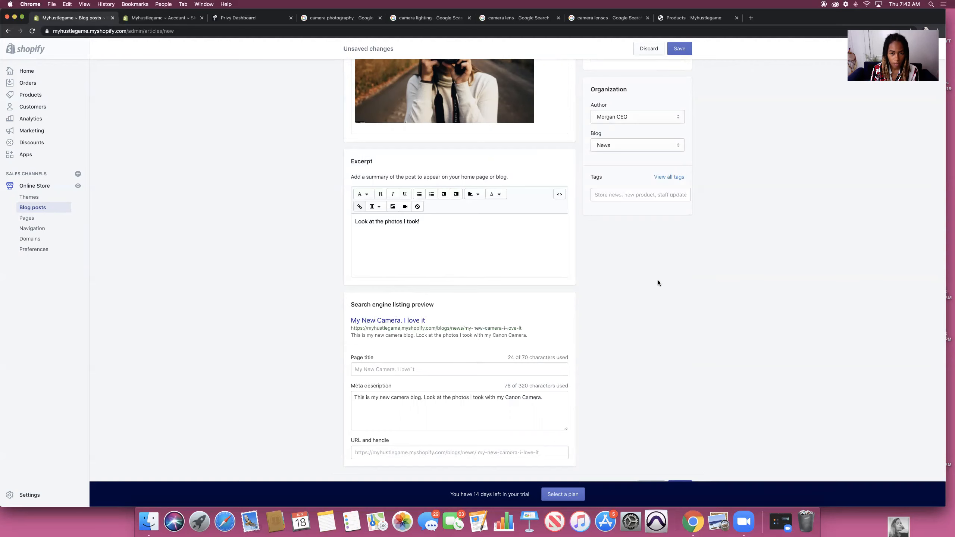
scroll(658, 280, "up", 10)
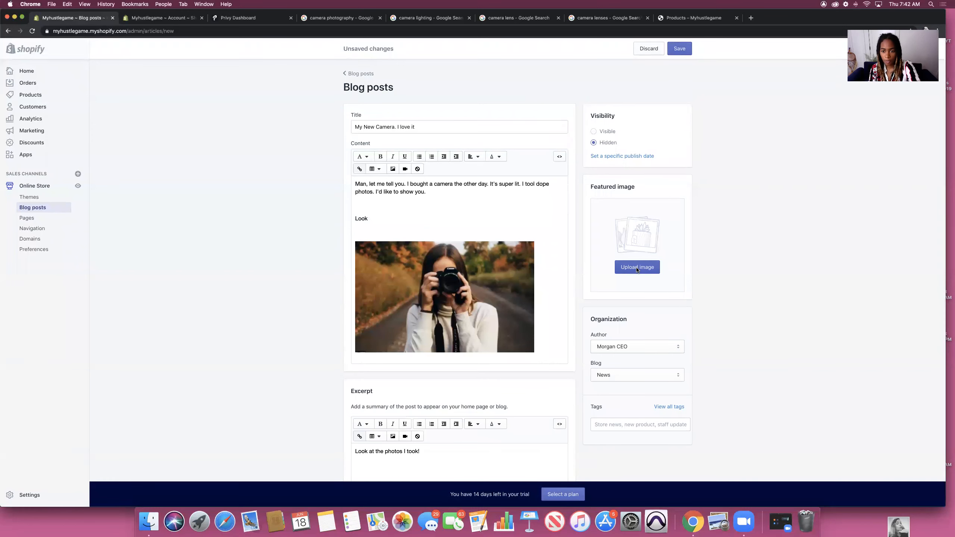
left_click(636, 268)
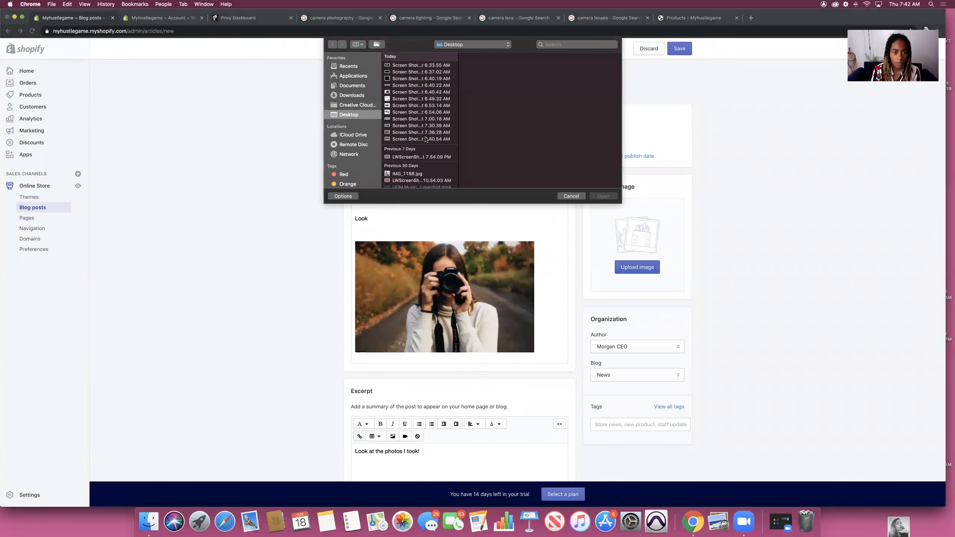
left_click(422, 139)
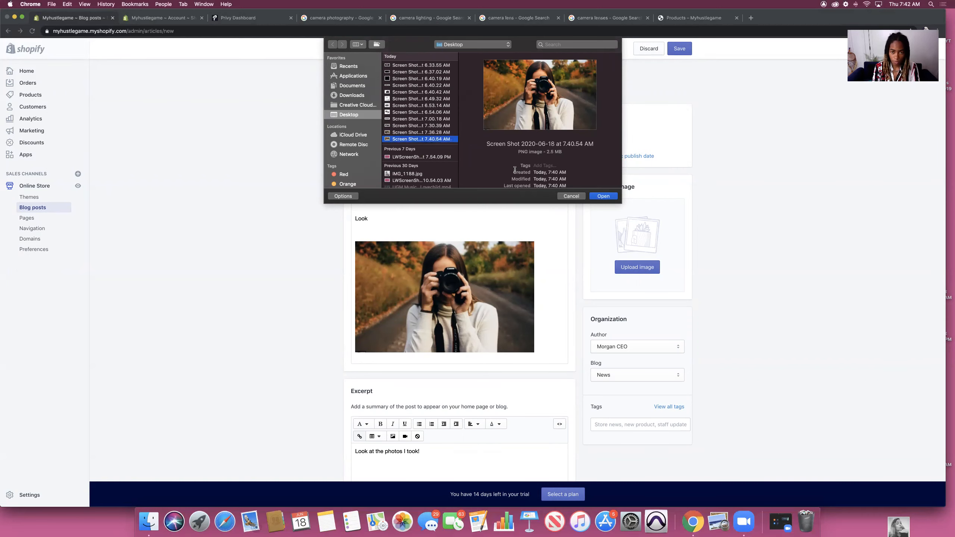
key("Return")
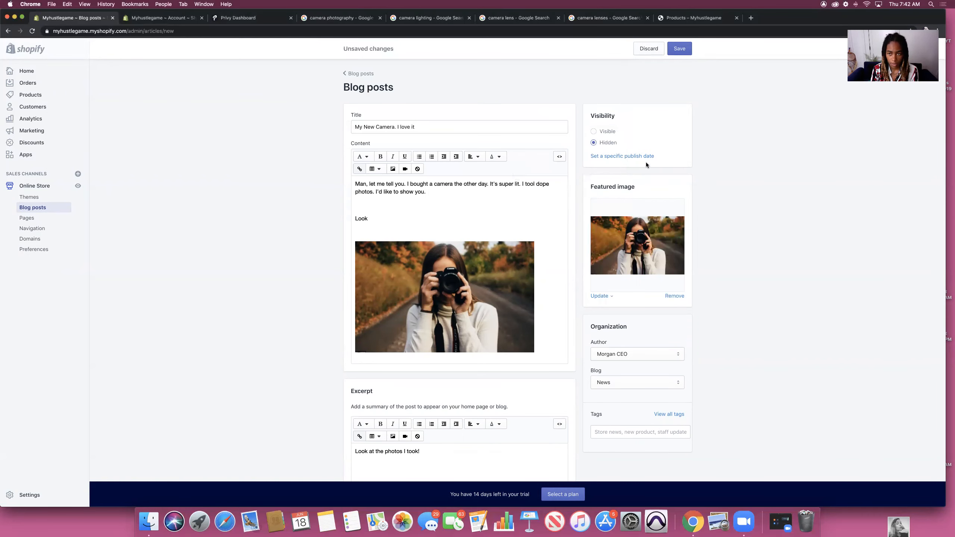
left_click(679, 52)
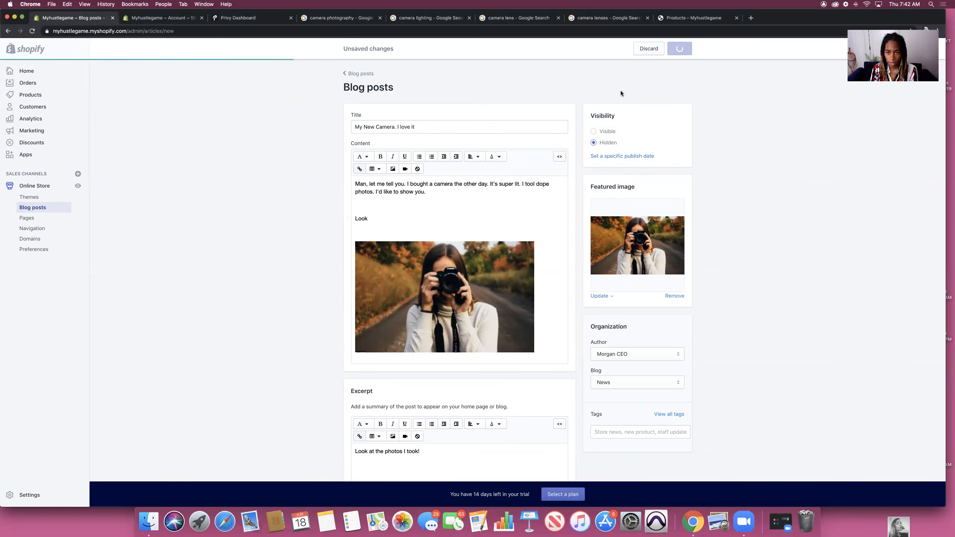
left_click(597, 182)
left_click(680, 49)
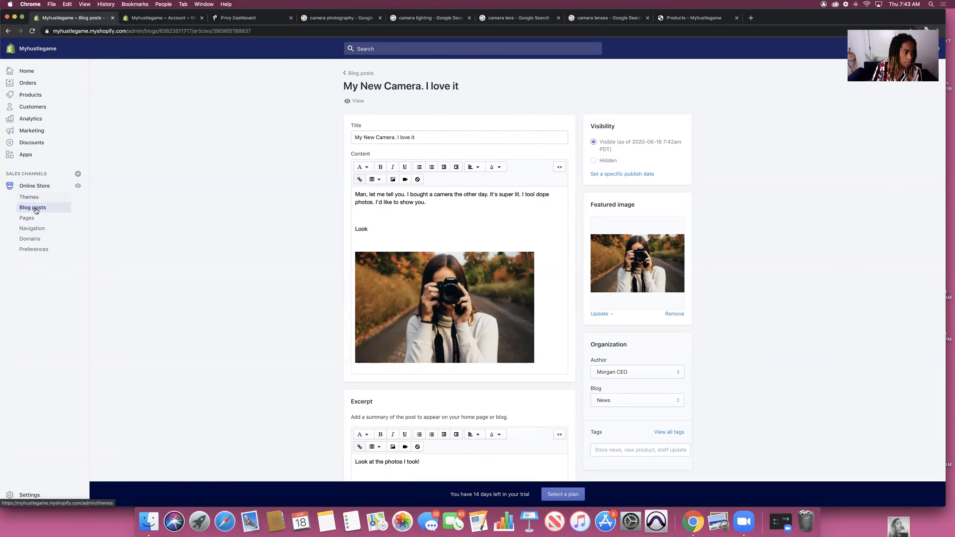
Step: Compare Navigation with the storefront header links, then open the Main menu (Home, Catalog)
left_click(33, 229)
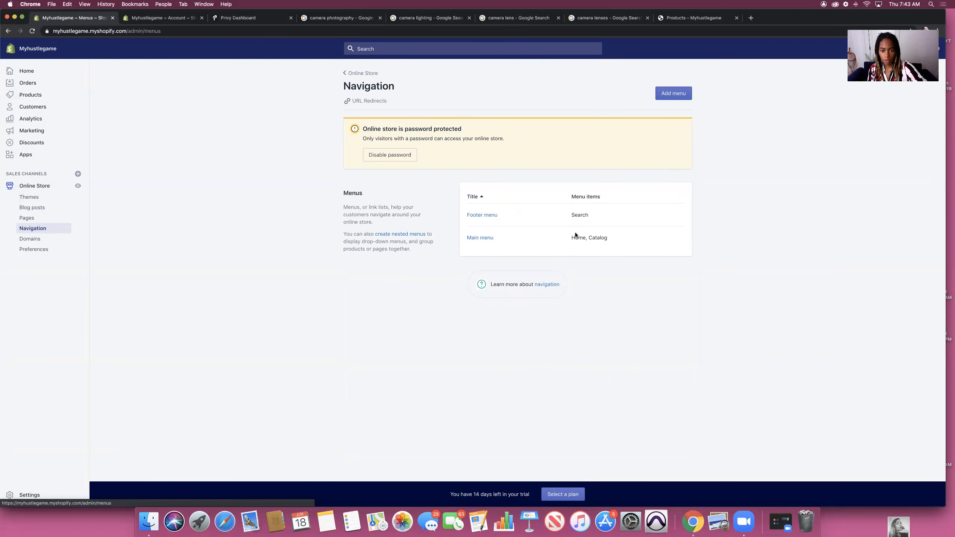
left_click(689, 18)
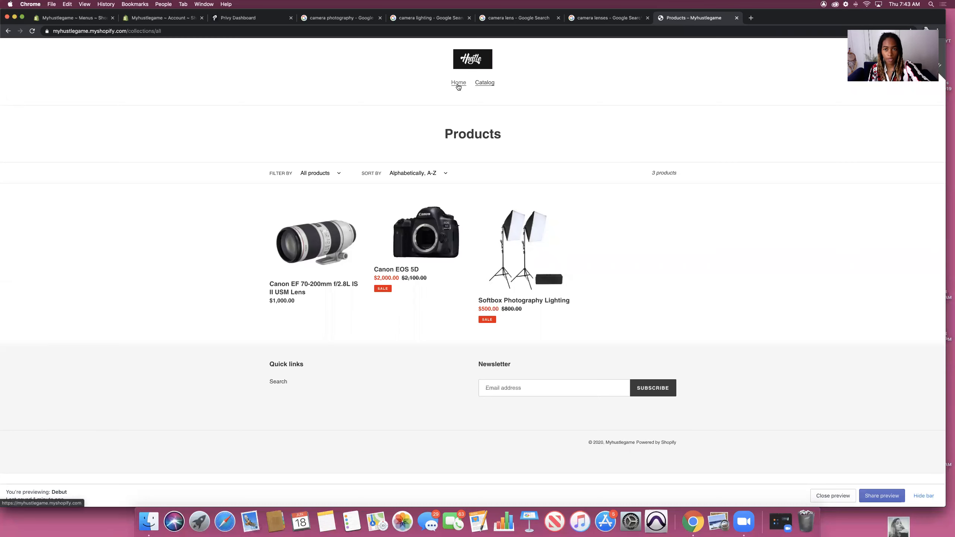
left_click(44, 21)
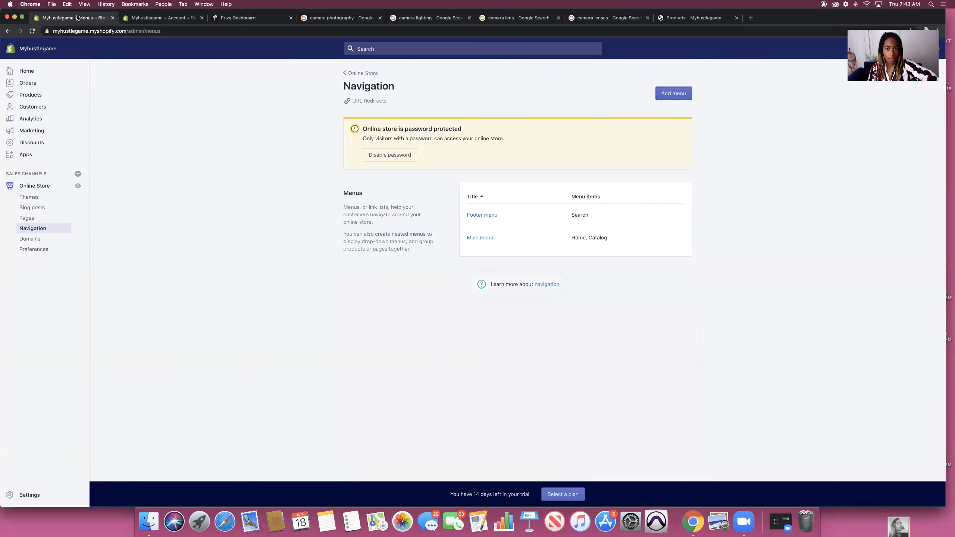
left_click(712, 17)
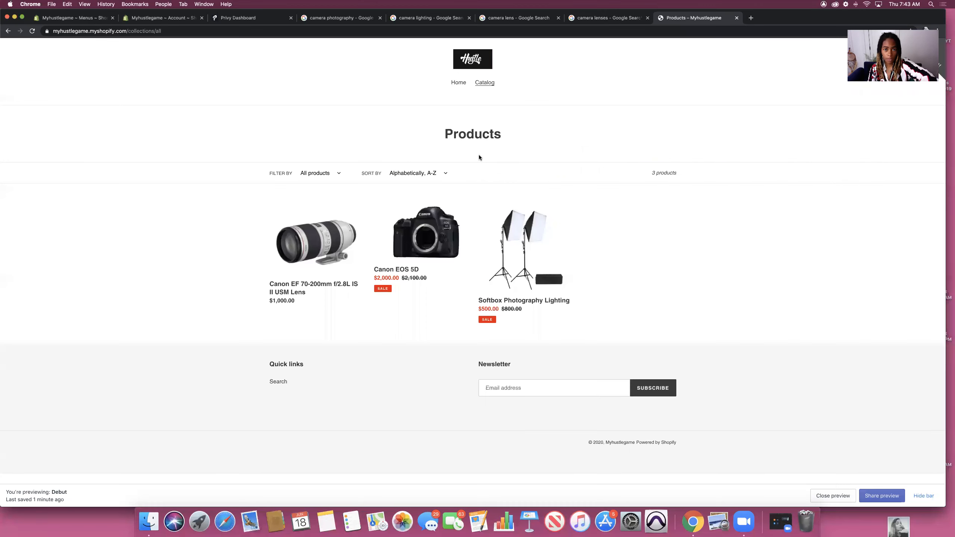
left_click(55, 18)
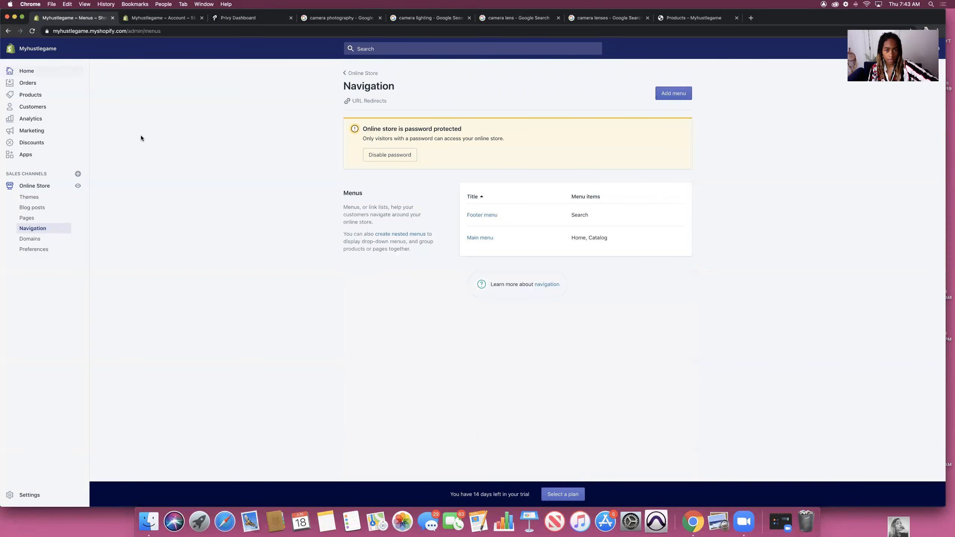
left_click(479, 240)
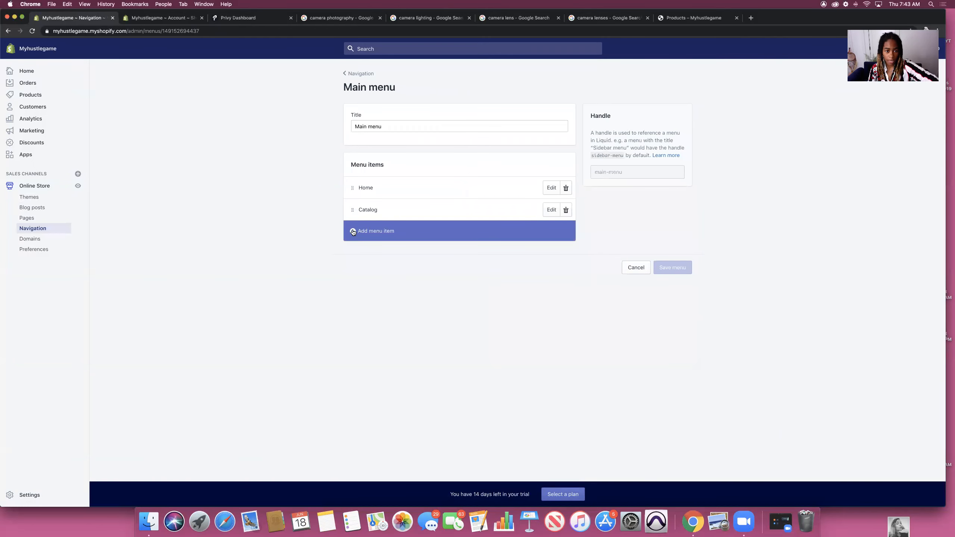
Step: Add a 'Blog' menu item linked to Blogs > News and save the Main menu
left_click(353, 231)
left_click(387, 273)
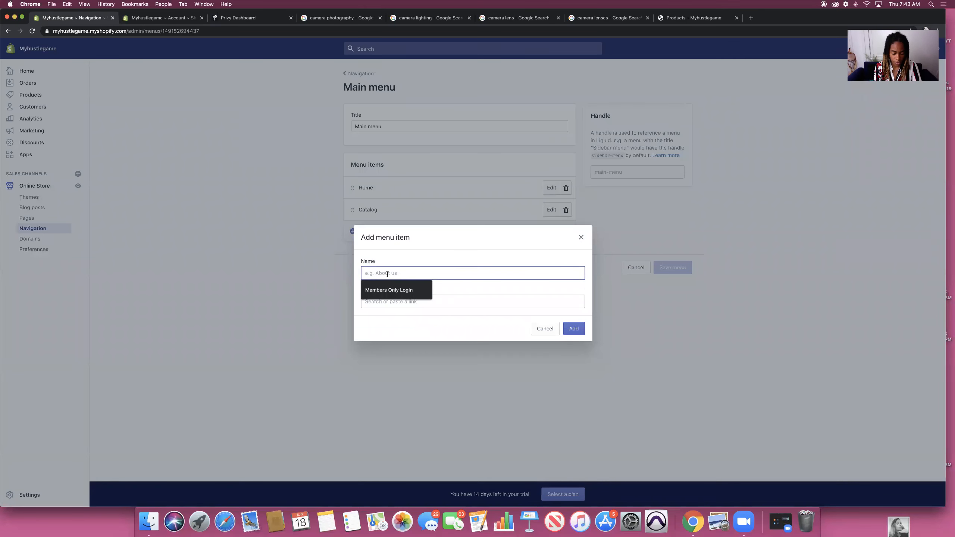
type("Blog")
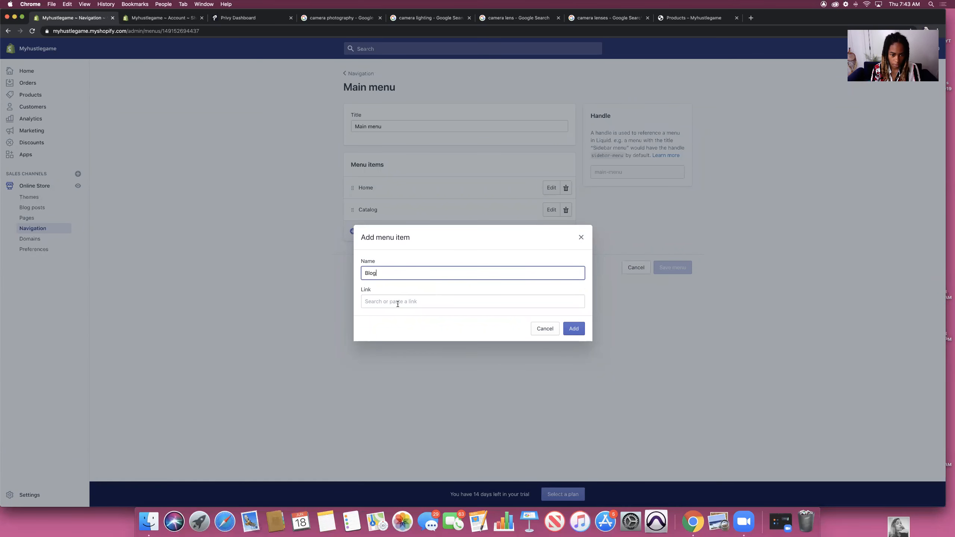
left_click(398, 303)
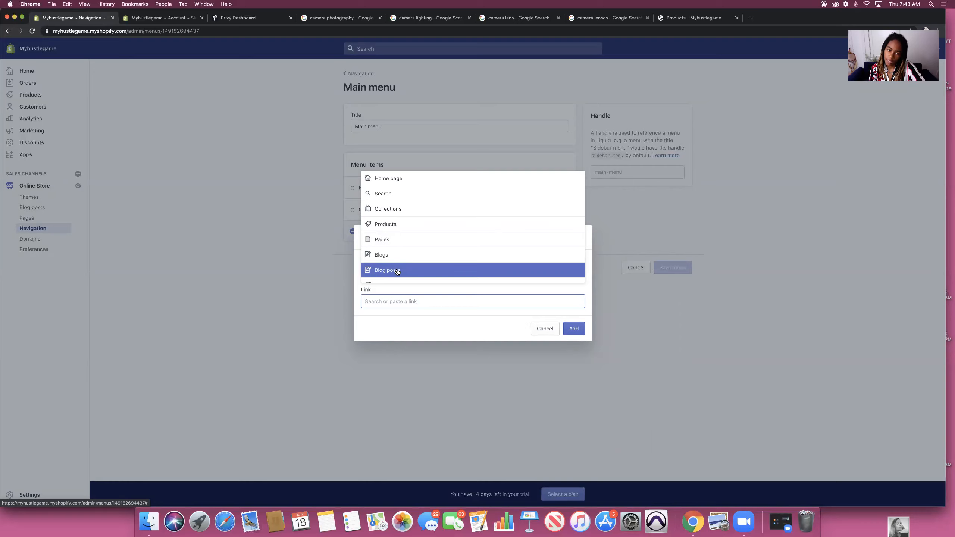
scroll(395, 252, "down", 1)
left_click(394, 246)
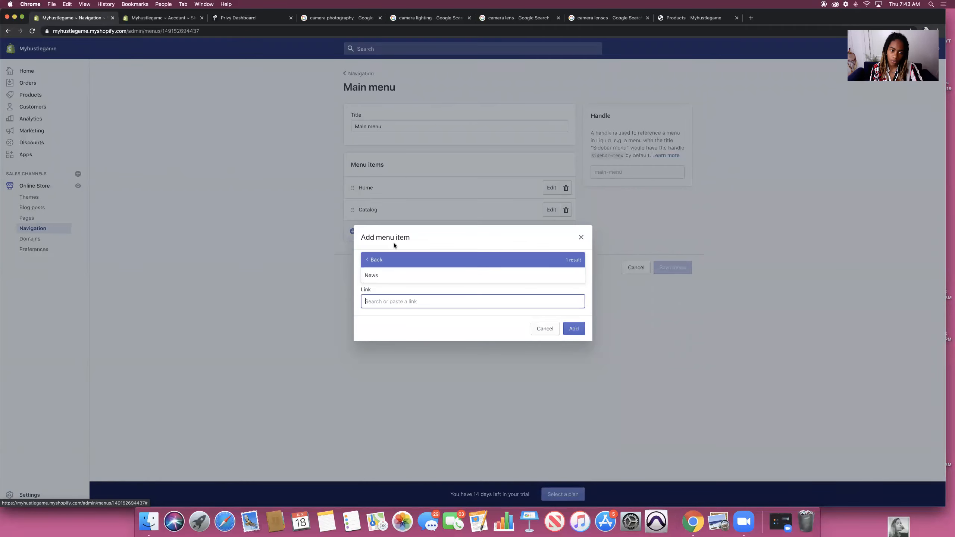
left_click(375, 278)
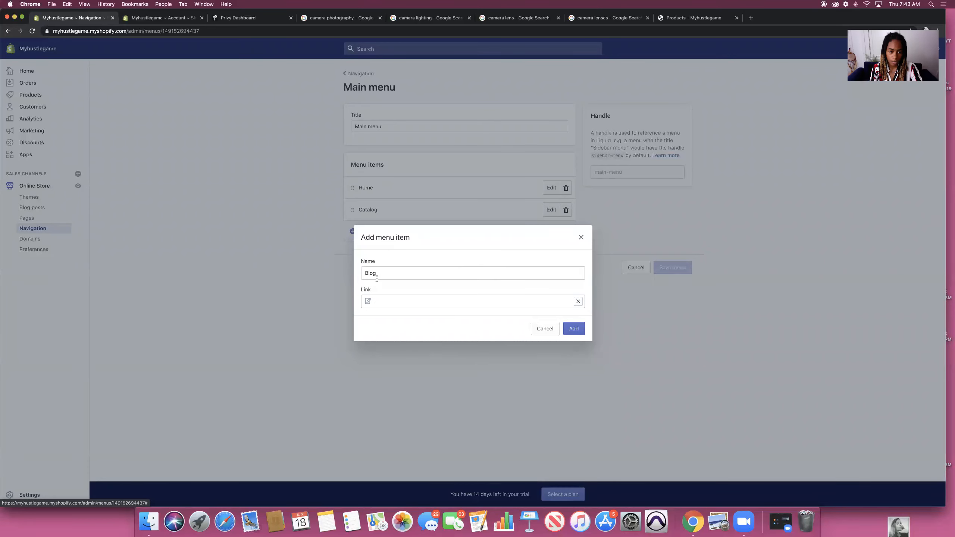
left_click(572, 329)
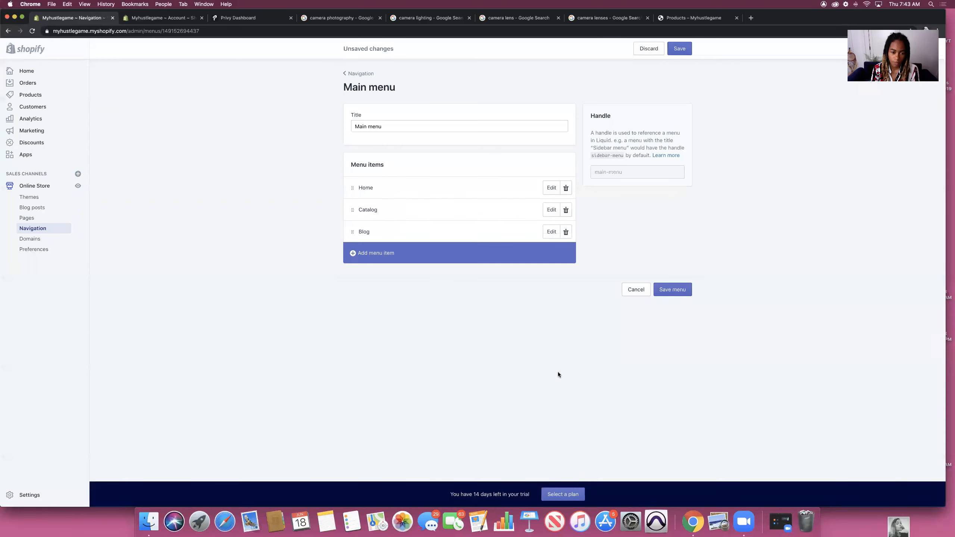
left_click(674, 288)
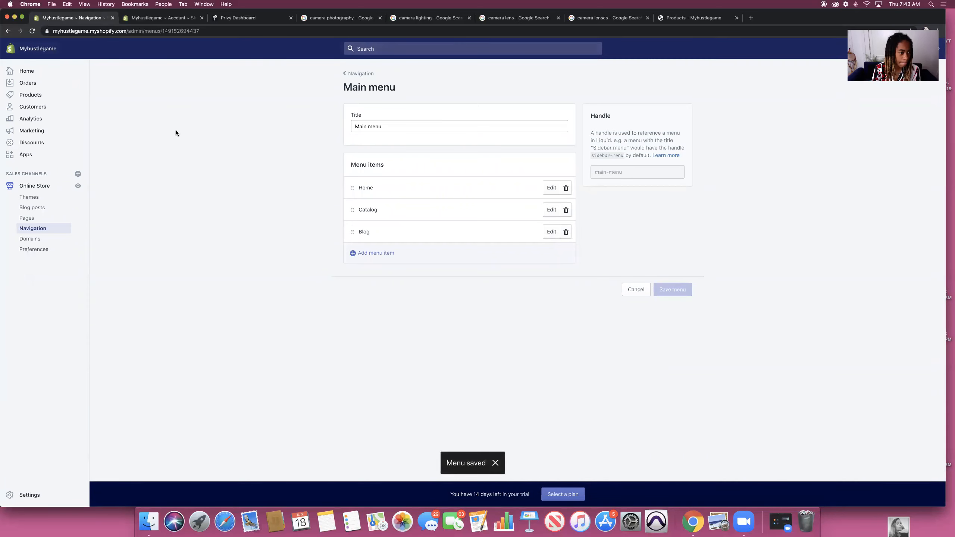
Step: Reload the storefront and open the 'My New Camera. I love it' post through the new Blog link
left_click(32, 207)
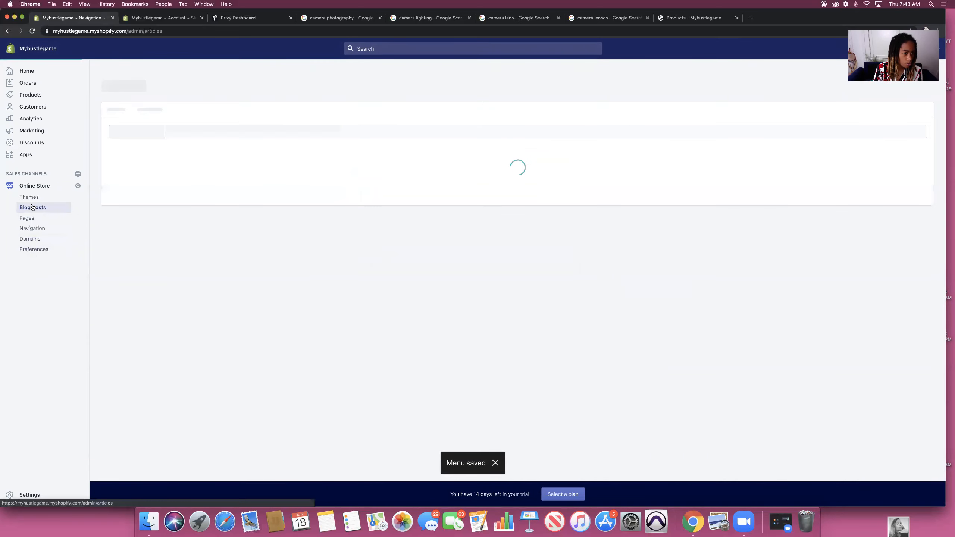
left_click(29, 219)
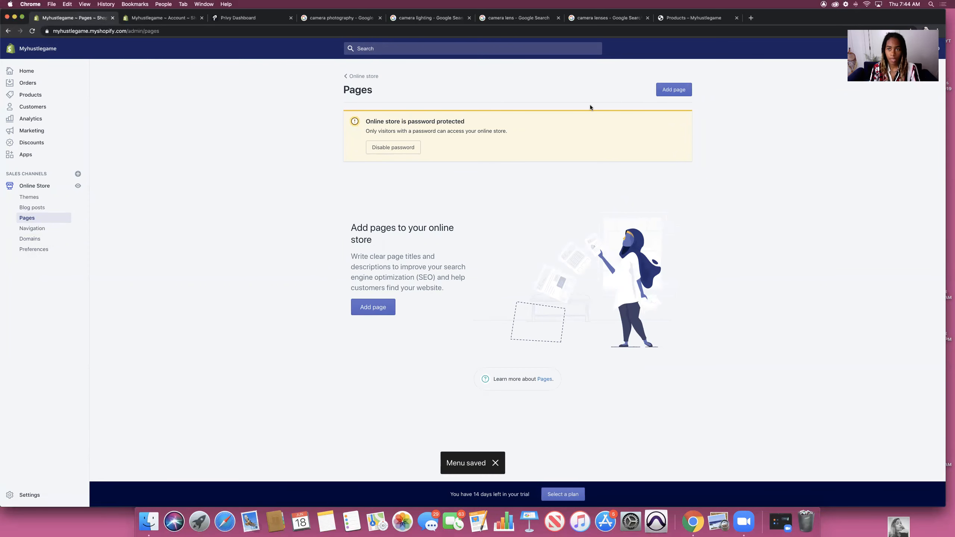
left_click(699, 17)
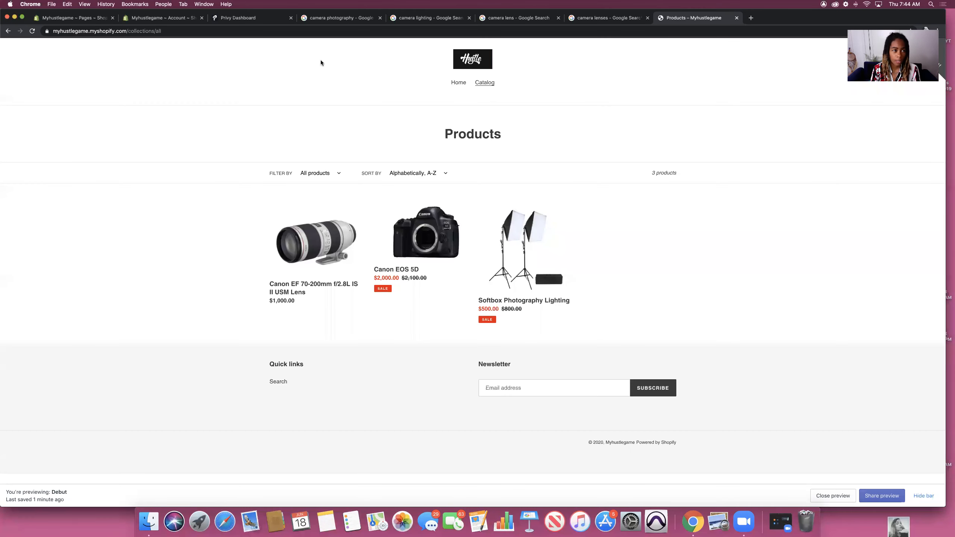
left_click(32, 31)
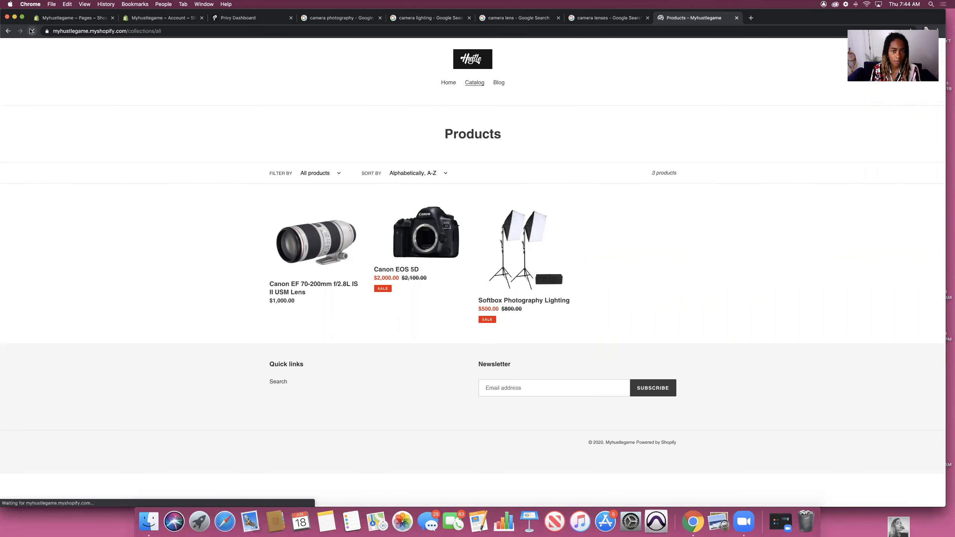
left_click(499, 84)
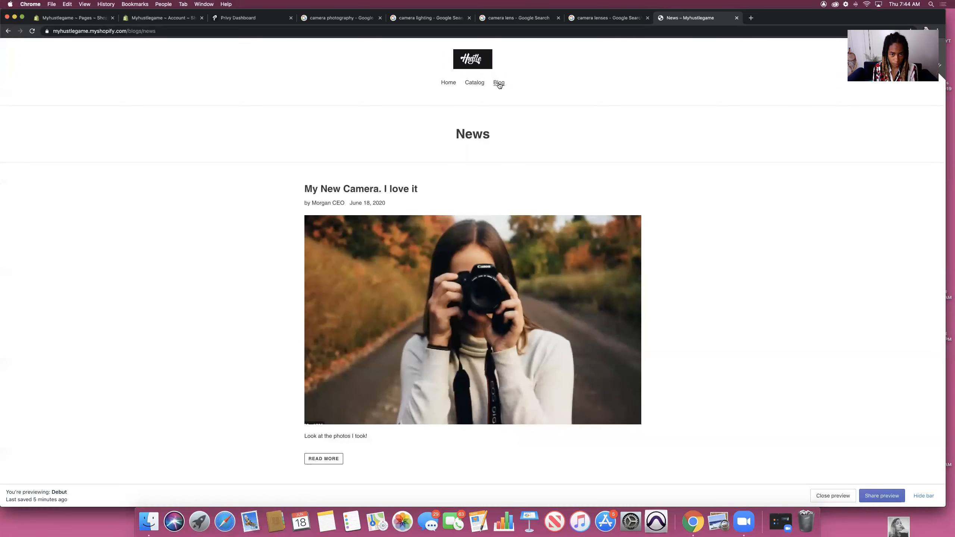
scroll(491, 285, "down", 5)
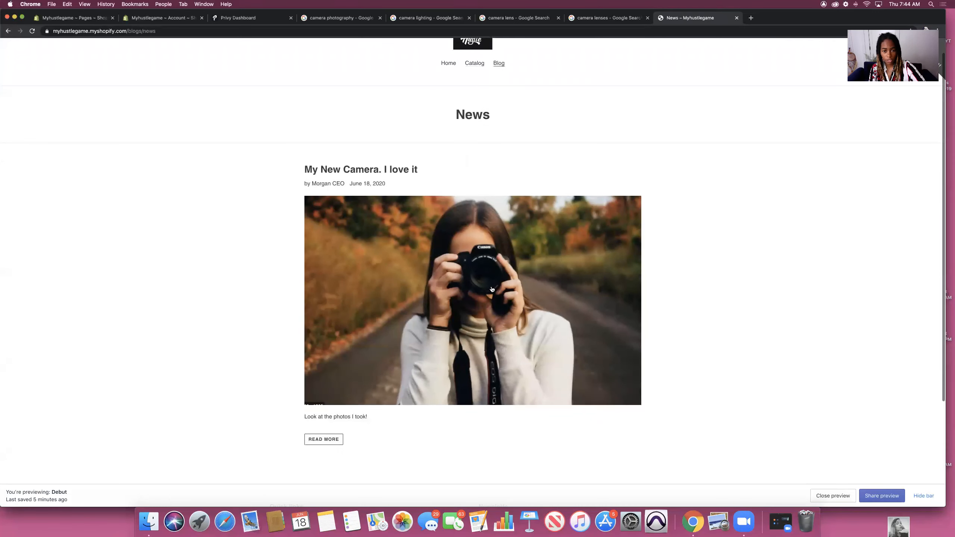
scroll(491, 288, "up", 5)
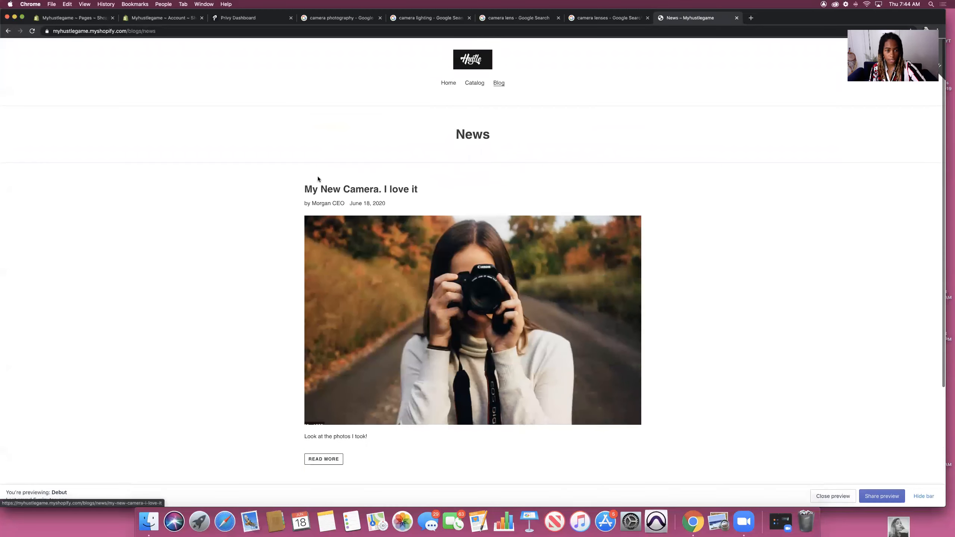
left_click(354, 191)
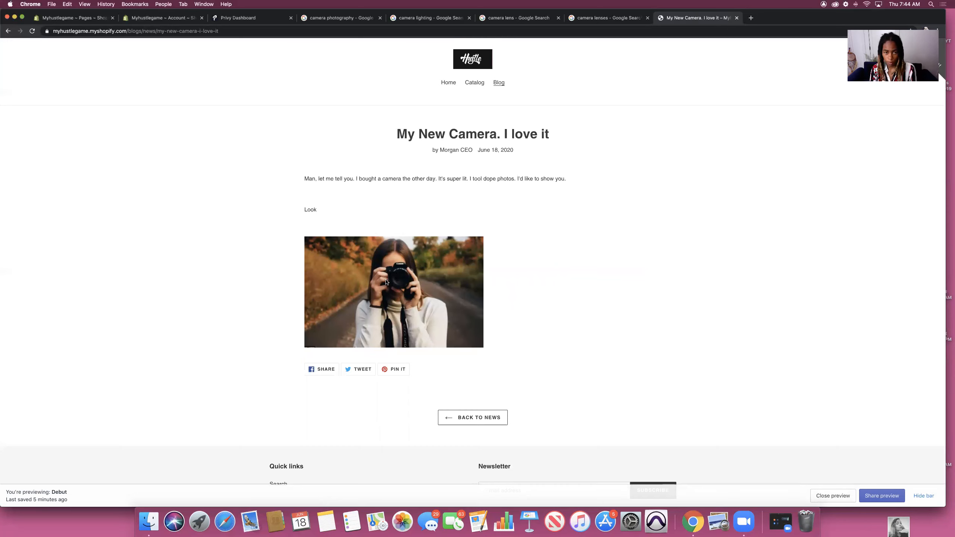
Step: Review the published camera post, then return to the admin's empty Pages list
left_click(68, 17)
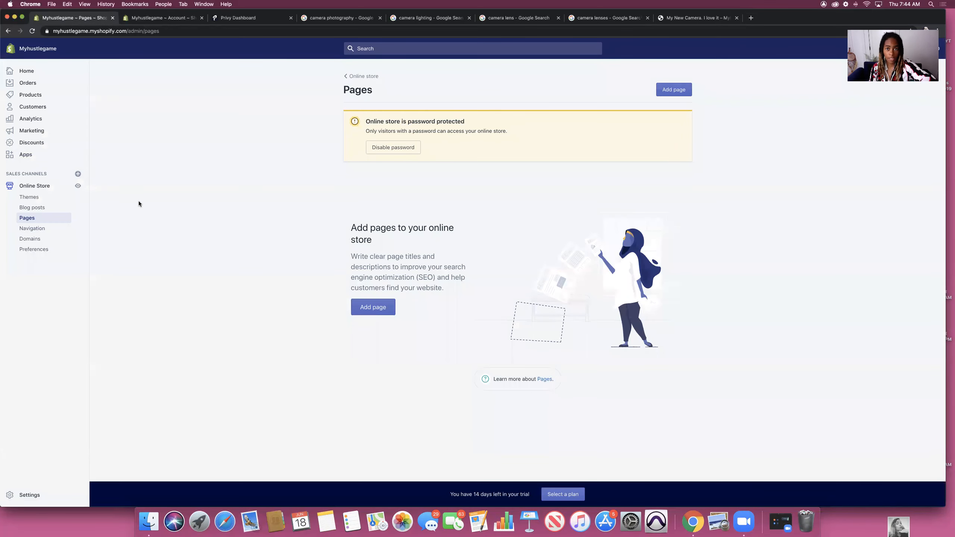
left_click(703, 18)
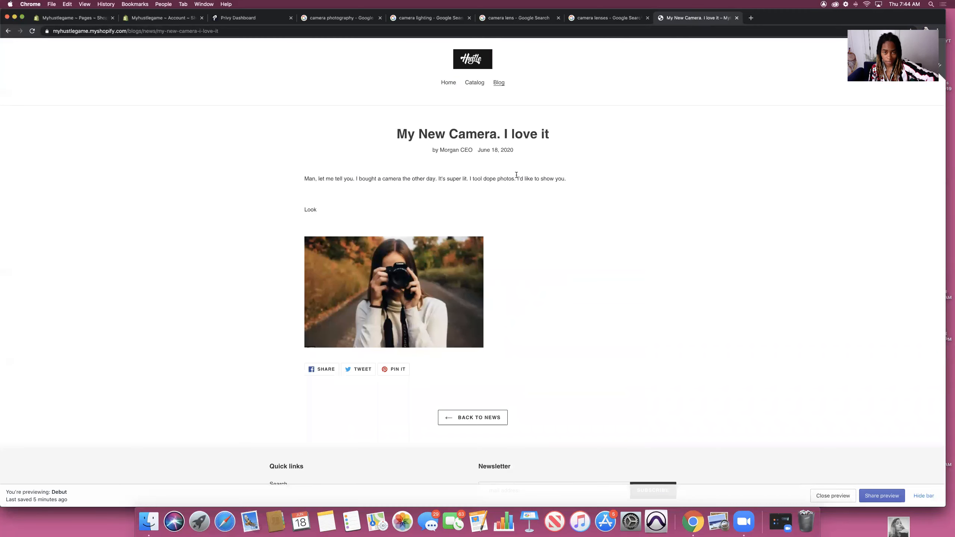
scroll(514, 265, "down", 3)
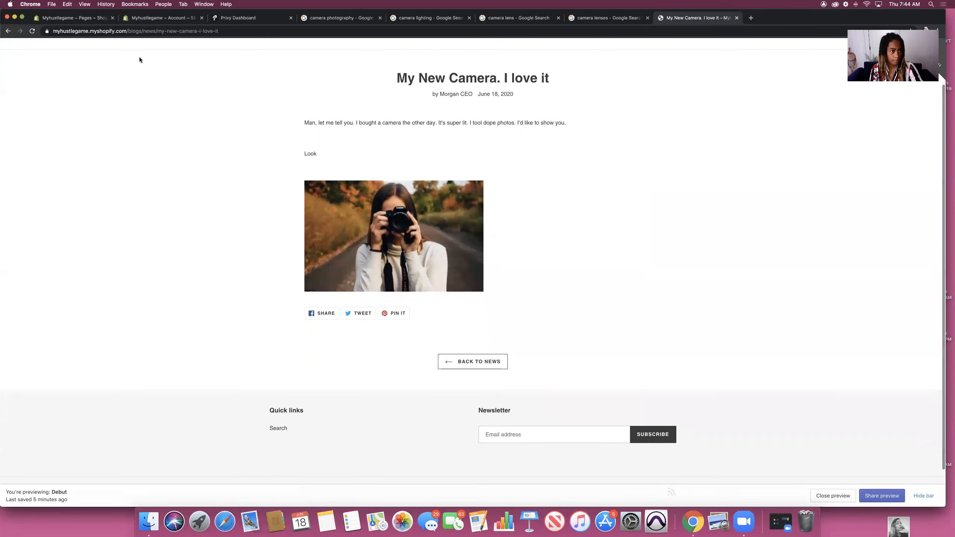
left_click(71, 18)
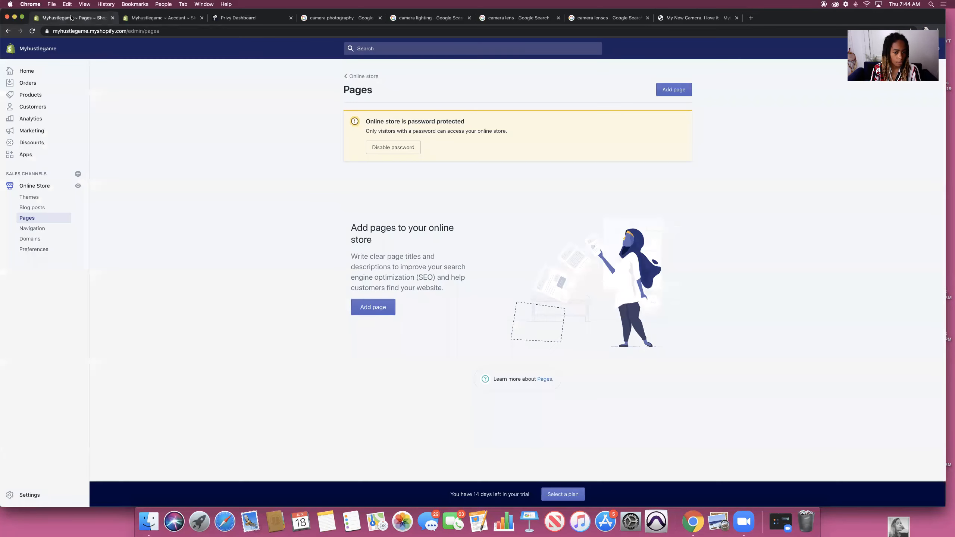
Step: Create and save a 'Shipping Info' page reading 'We ship in 3 days. Email us if you have questions.'
left_click(377, 307)
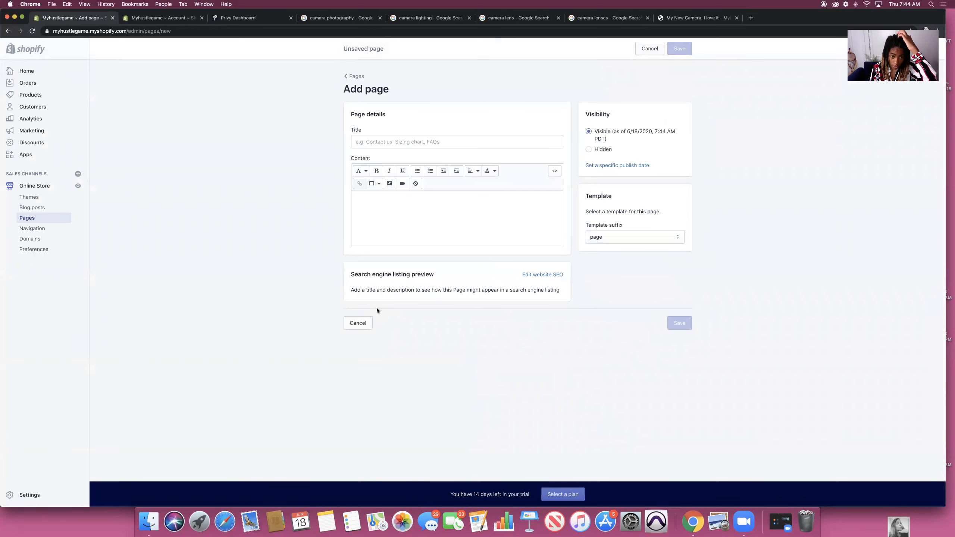
left_click(415, 141)
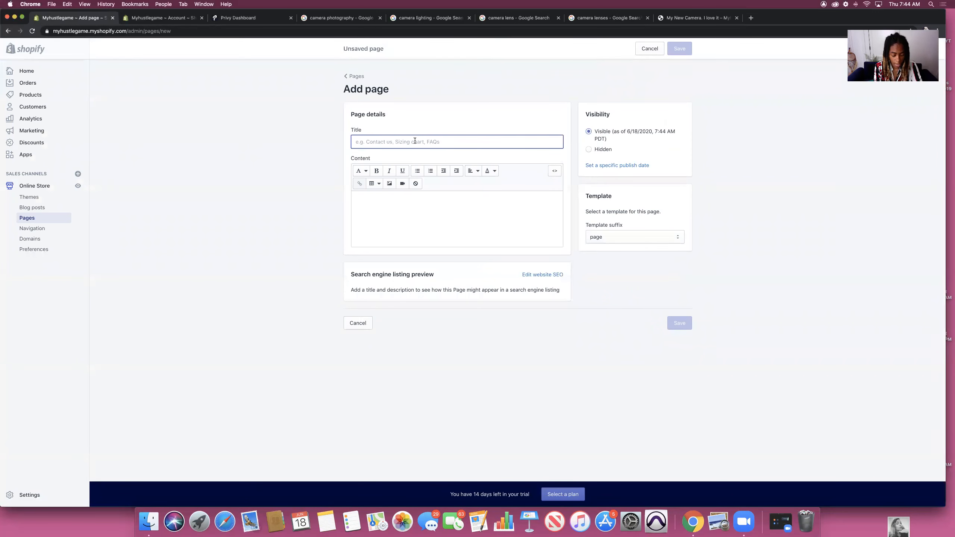
type("Shipping Info")
left_click(409, 205)
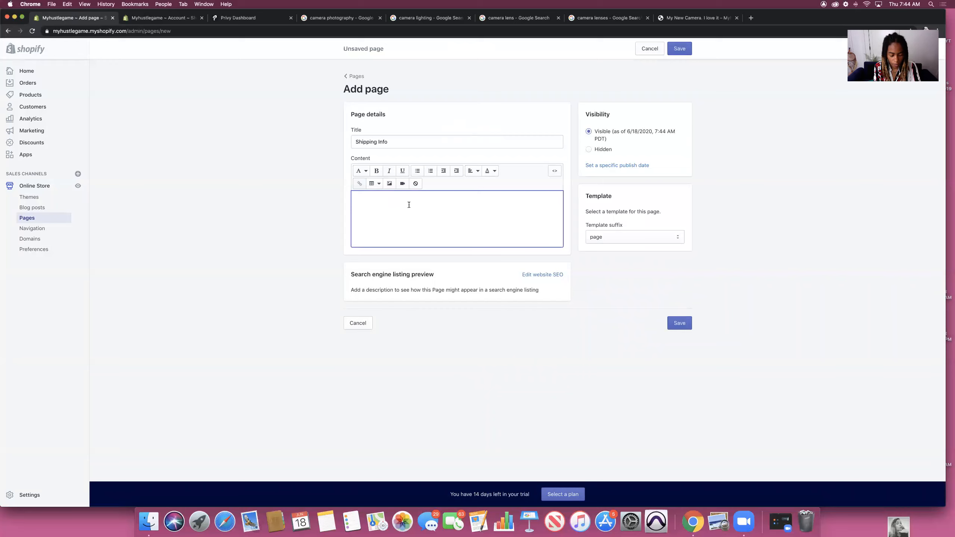
type("We ship in 3 days/")
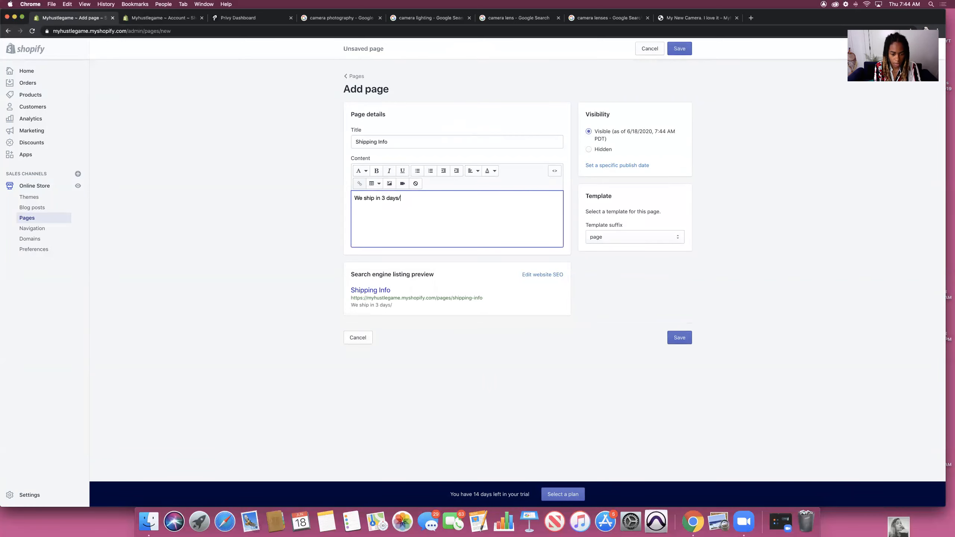
key("BackSpace")
type(". Email us if you hace")
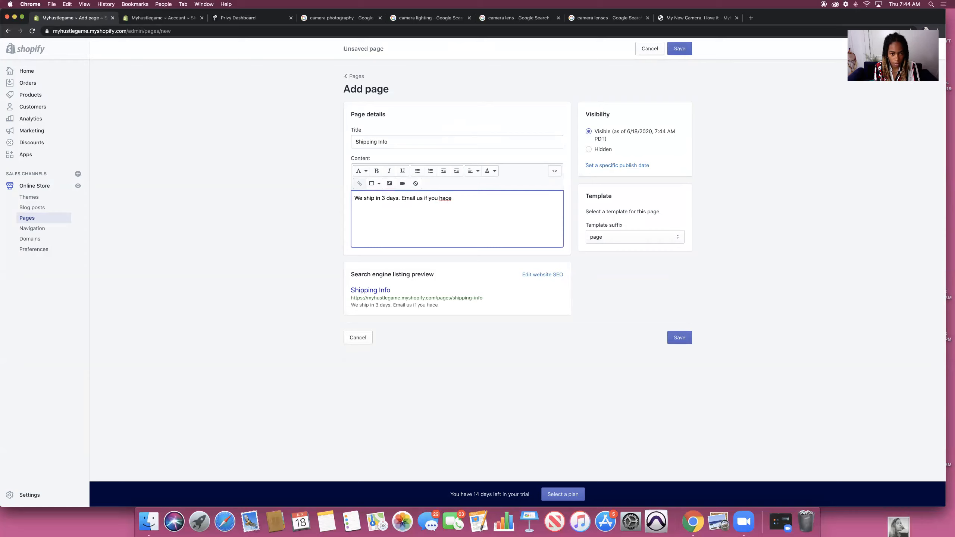
key("BackSpace")
key("BackSpace")
type("ve questions.")
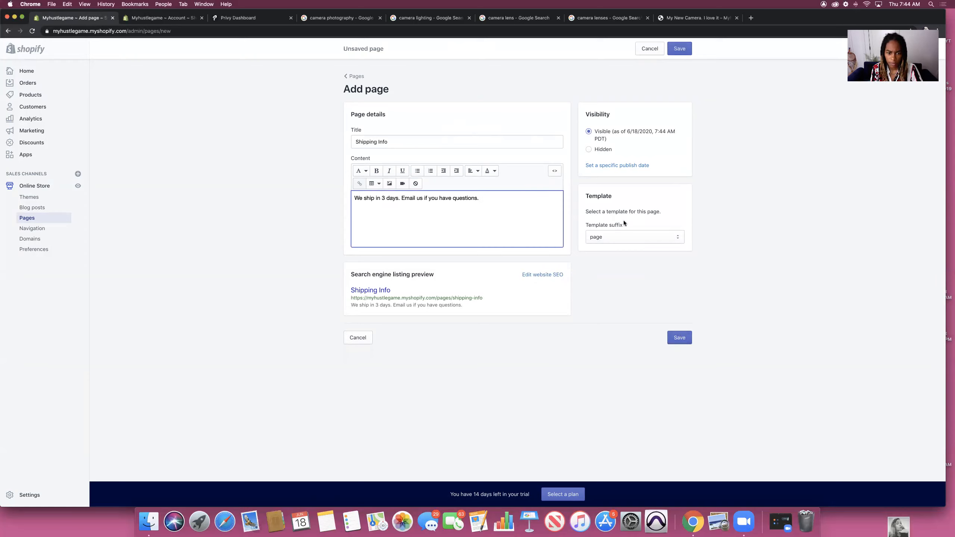
left_click(679, 338)
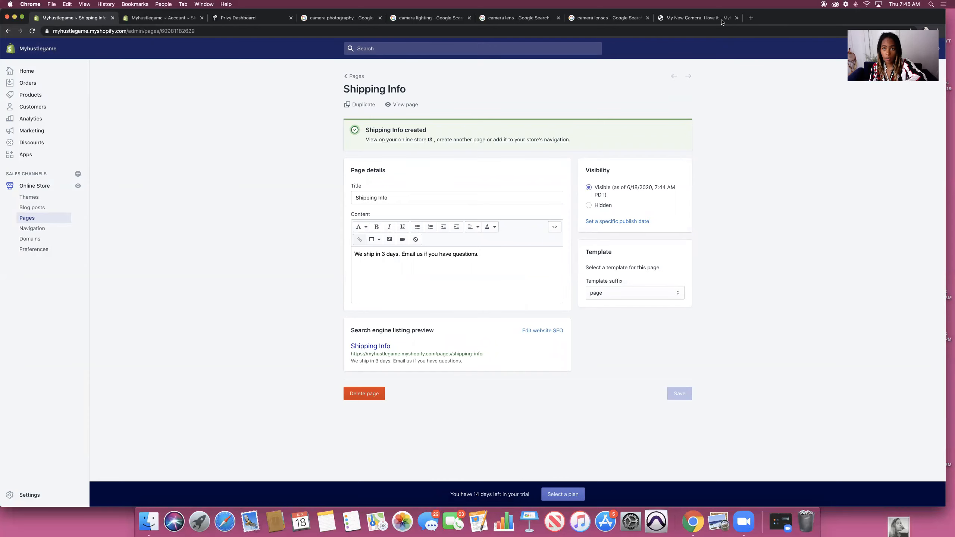
left_click(703, 19)
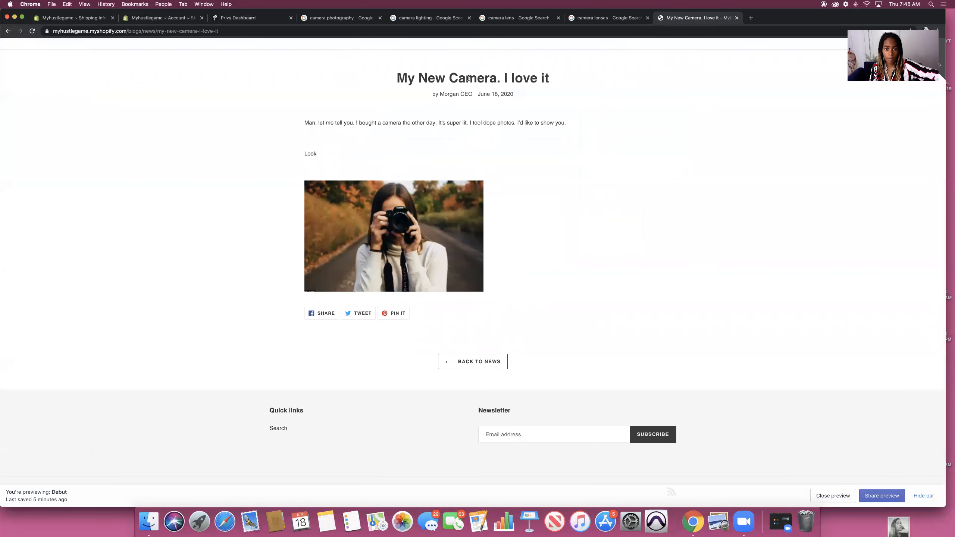
Step: Open the Main menu from Navigation and start a new menu item
scroll(492, 114, "up", 3)
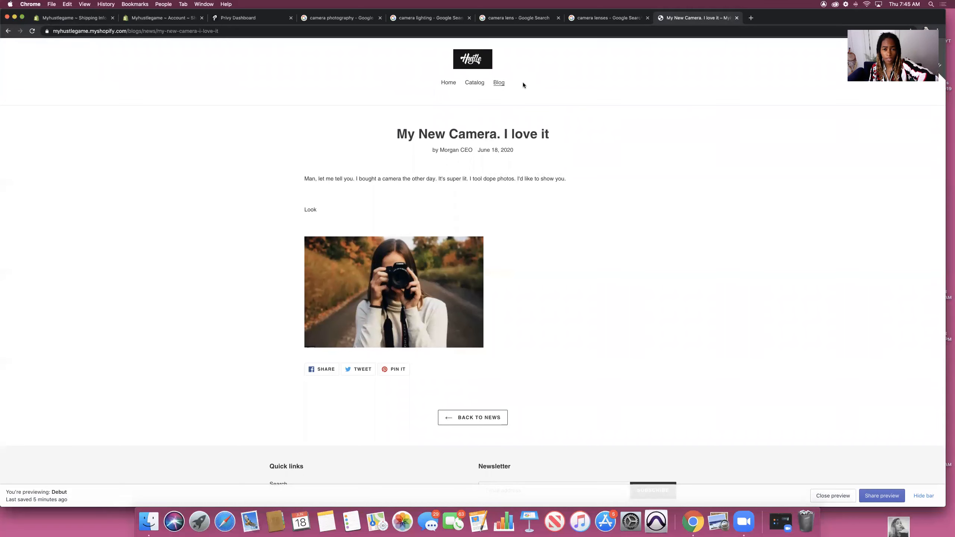
left_click(62, 19)
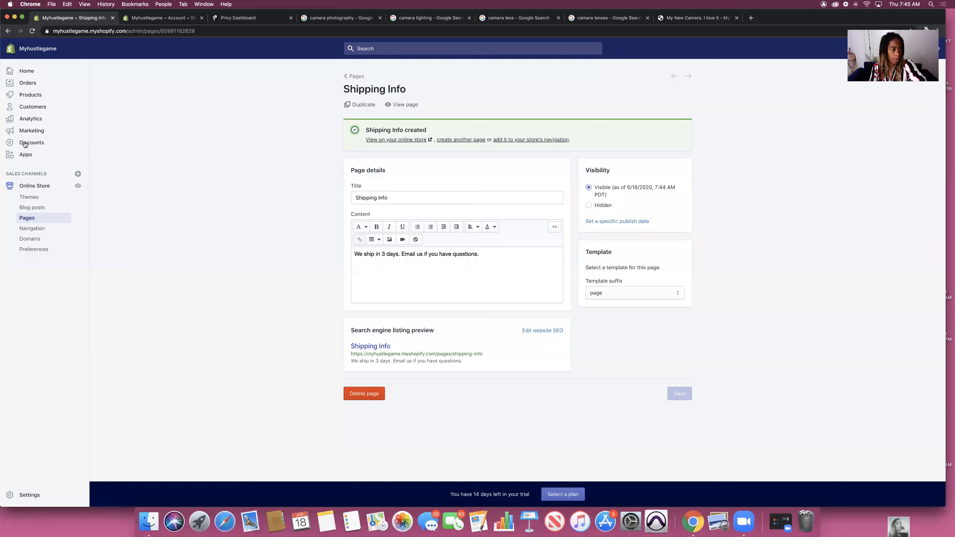
left_click(33, 228)
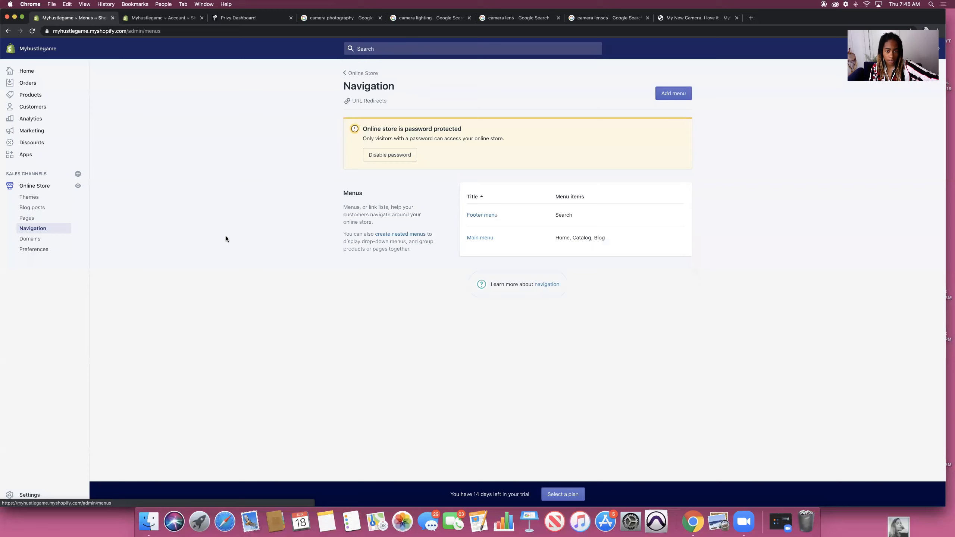
left_click(481, 237)
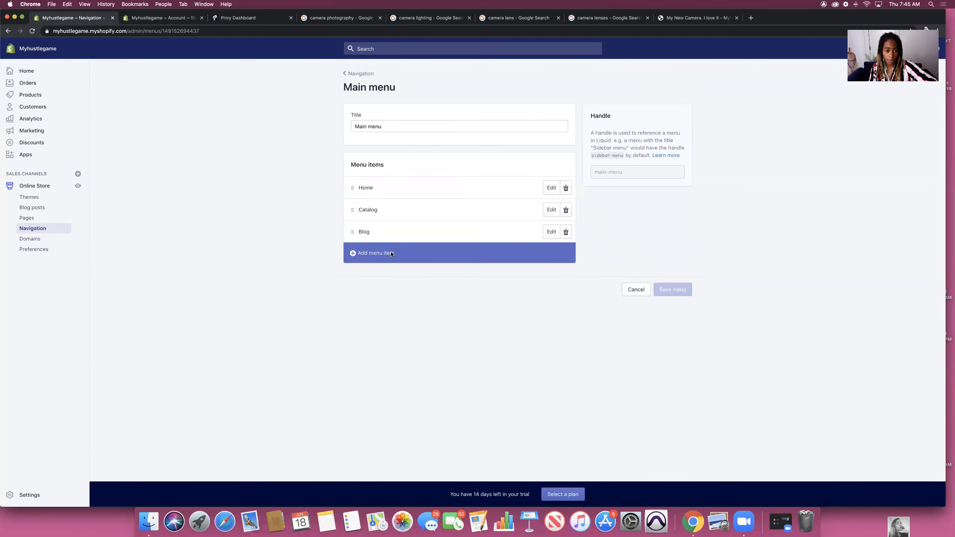
left_click(398, 255)
Step: Name the item 'Shipping', link it to the Shipping Info page, save, and check the storefront
left_click(387, 273)
type("Shipping")
left_click(390, 302)
left_click(573, 329)
left_click(673, 311)
left_click(697, 18)
left_click(32, 31)
left_click(510, 83)
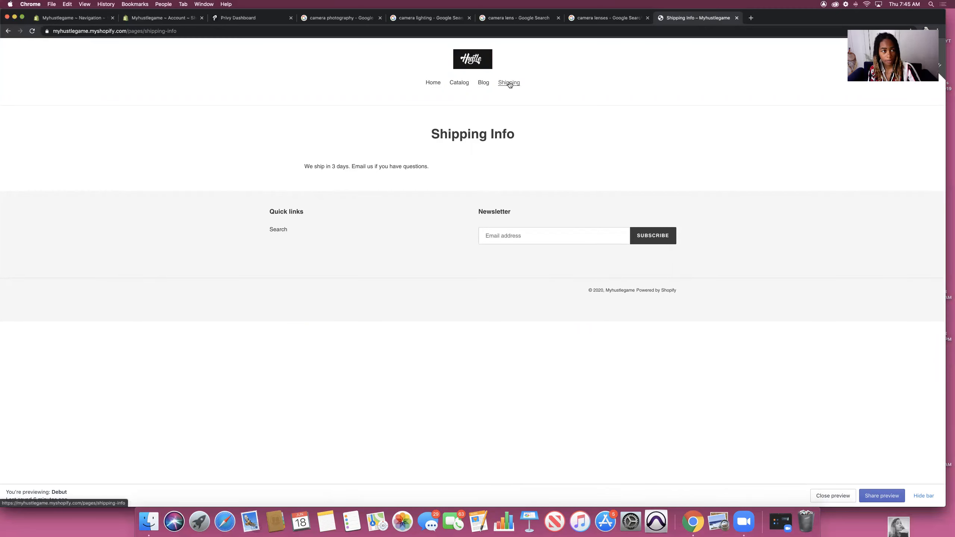
Step: Check the Shipping Info page on the storefront, then open the Debut theme's Customize editor
left_click(71, 18)
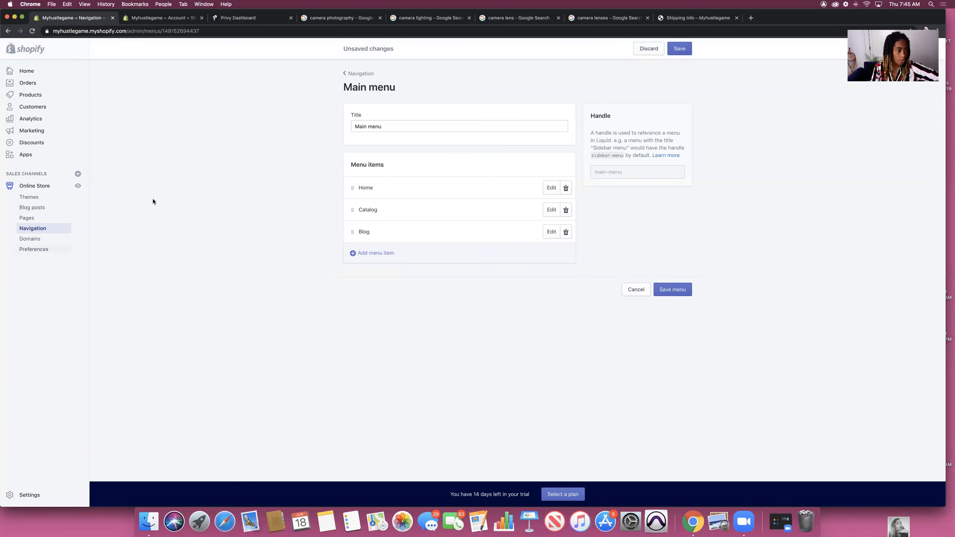
left_click(695, 18)
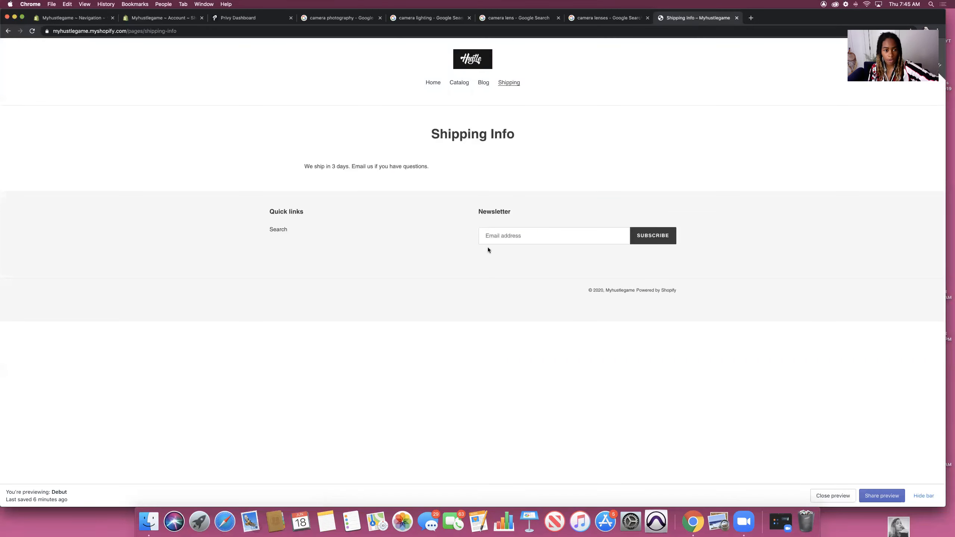
left_click(466, 53)
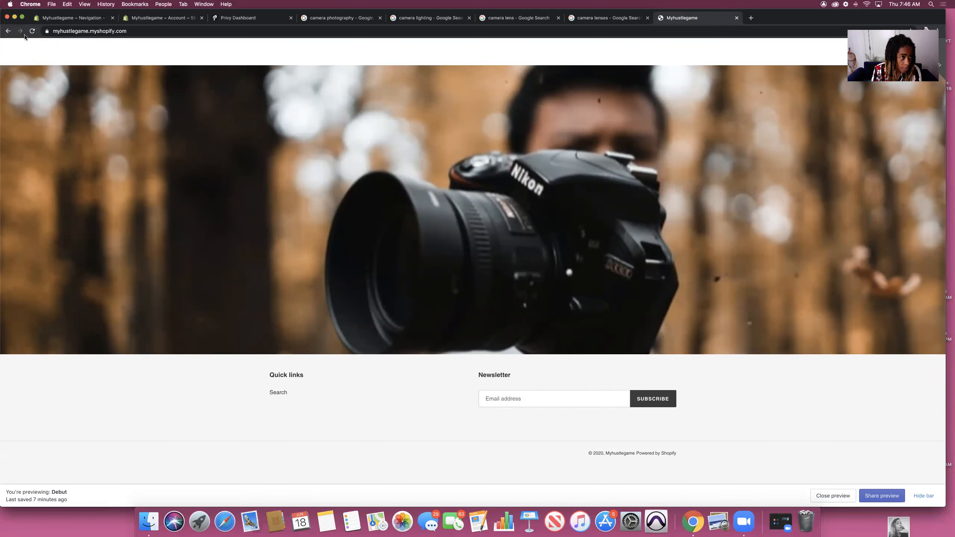
left_click(68, 17)
left_click(29, 196)
left_click(665, 184)
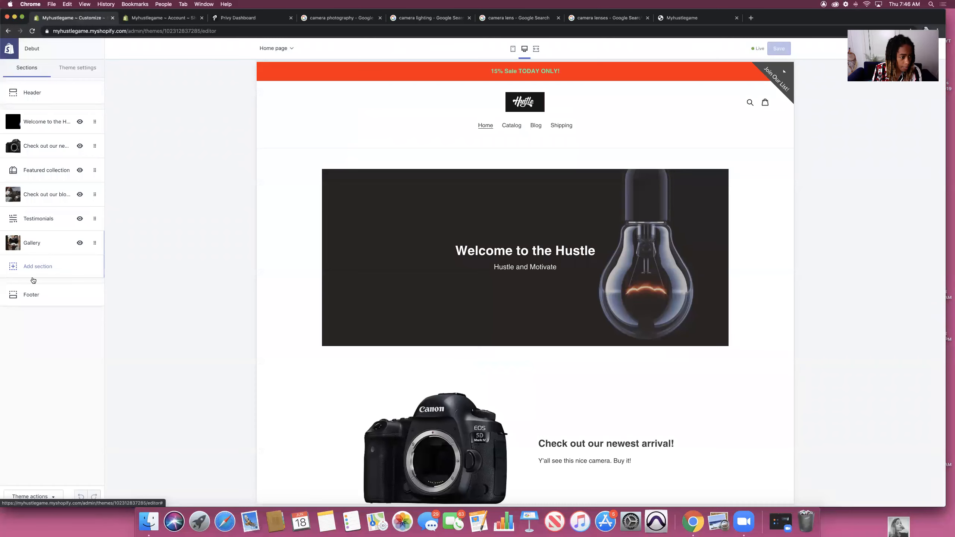
Step: In the Footer section, expand Quick links, add then remove a Menu block, and edit its menu
left_click(31, 294)
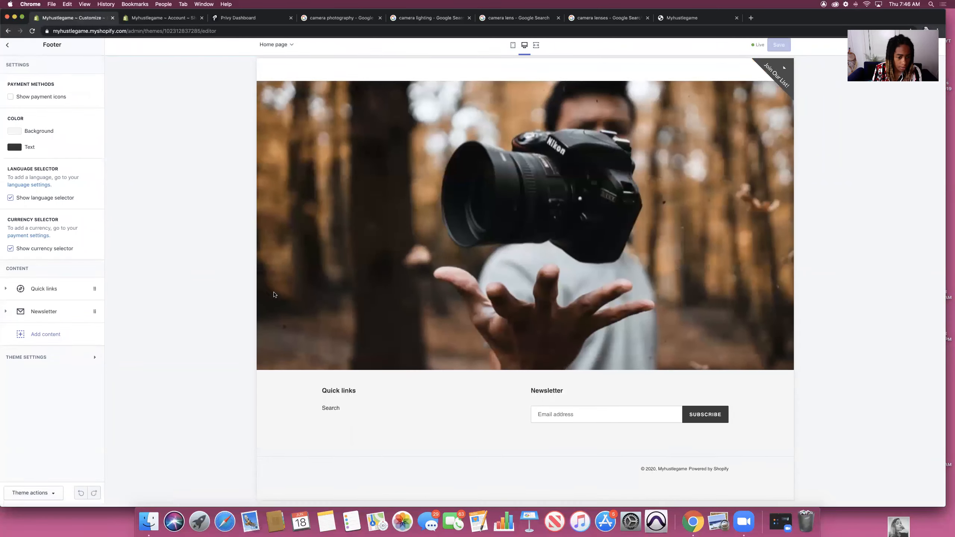
left_click(5, 293)
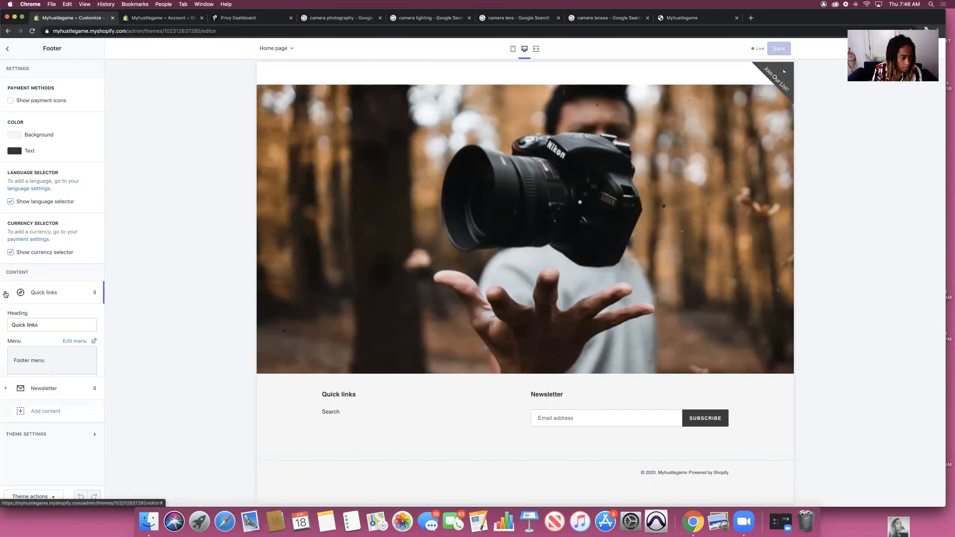
left_click(47, 444)
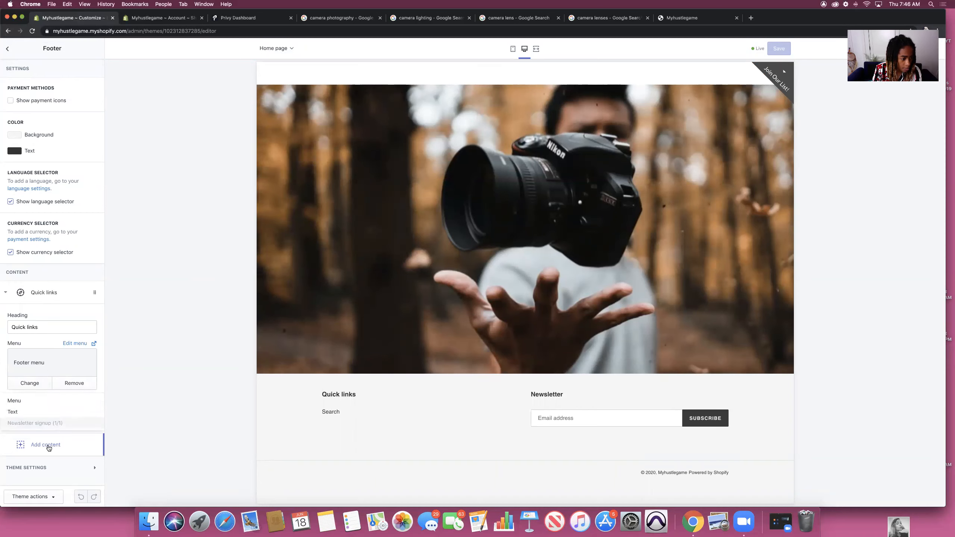
left_click(14, 401)
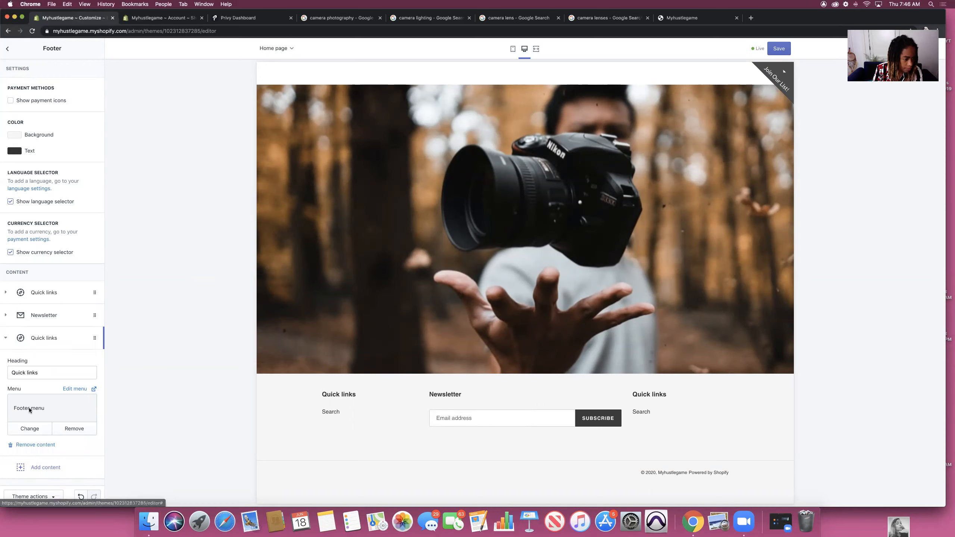
left_click(46, 444)
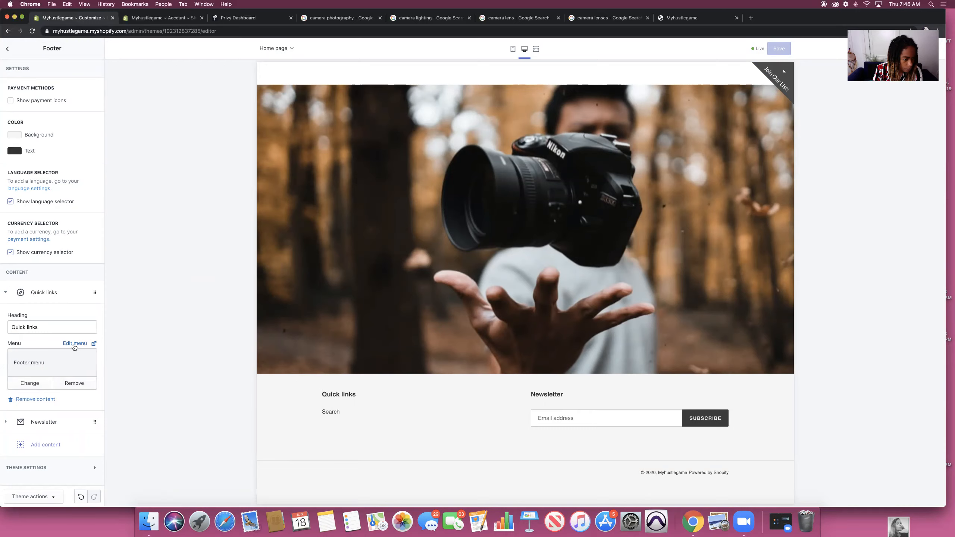
left_click(75, 343)
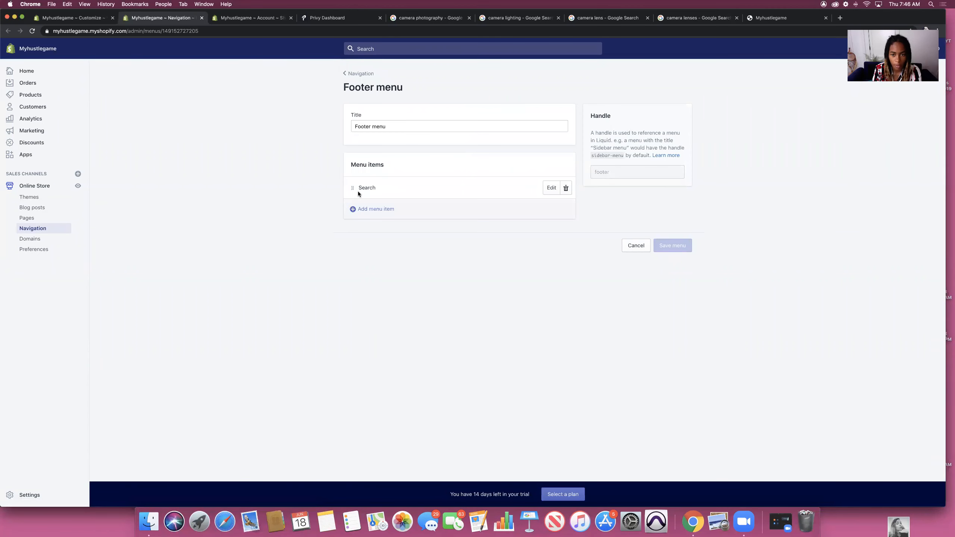
Step: Add a 'Shipping' item linked to Pages > Shipping Info to the Footer menu and save
left_click(375, 209)
left_click(392, 301)
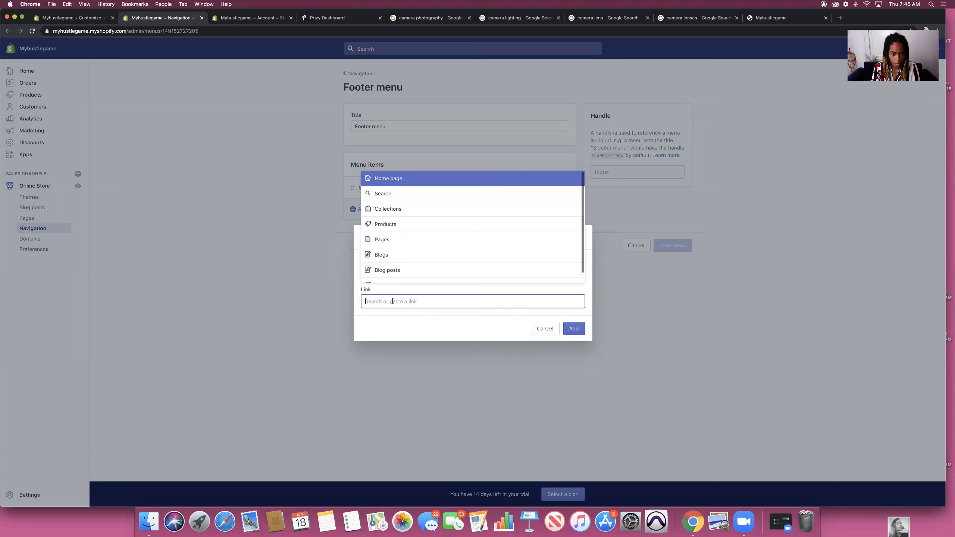
left_click(383, 239)
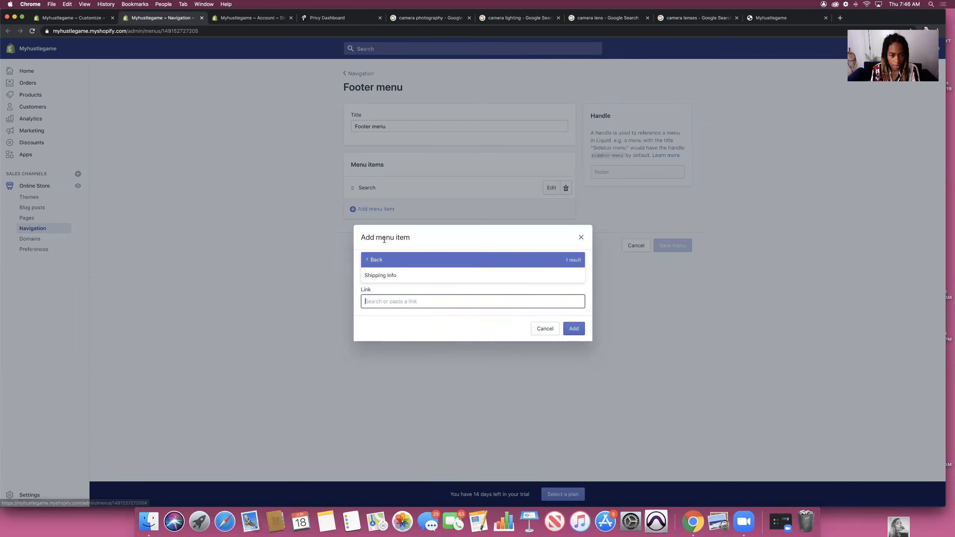
left_click(384, 275)
left_click(569, 328)
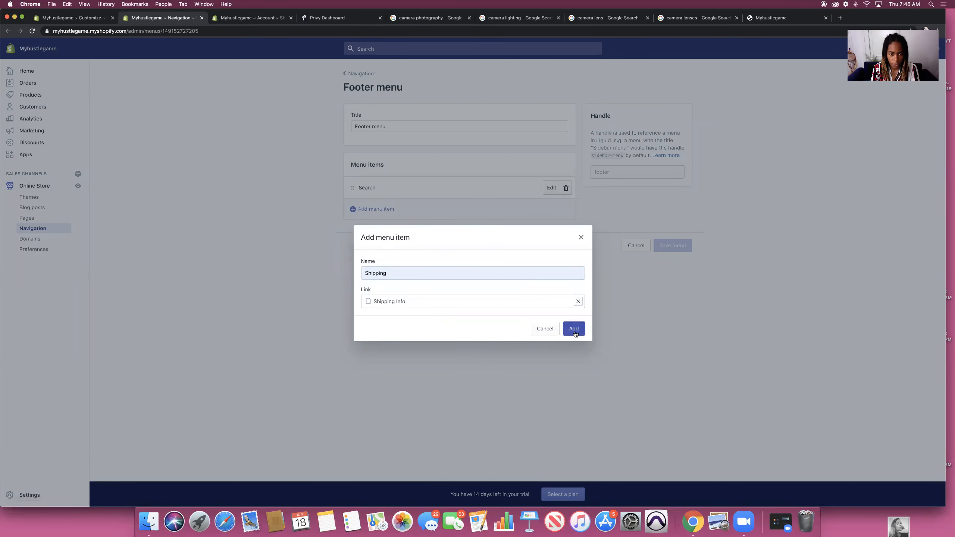
left_click(662, 269)
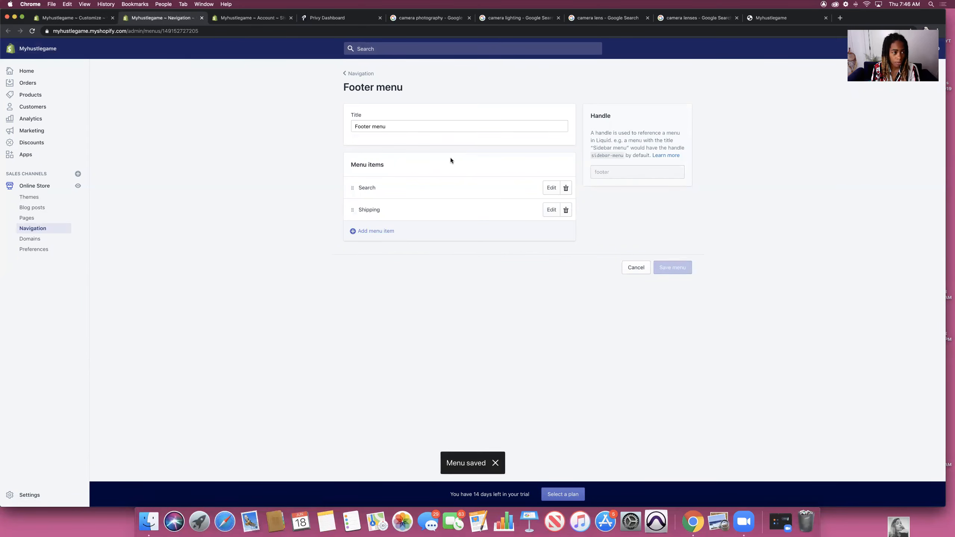
Step: Check the storefront footer's Quick links, then reopen the Footer menu editor listing Search and Shipping
left_click(785, 17)
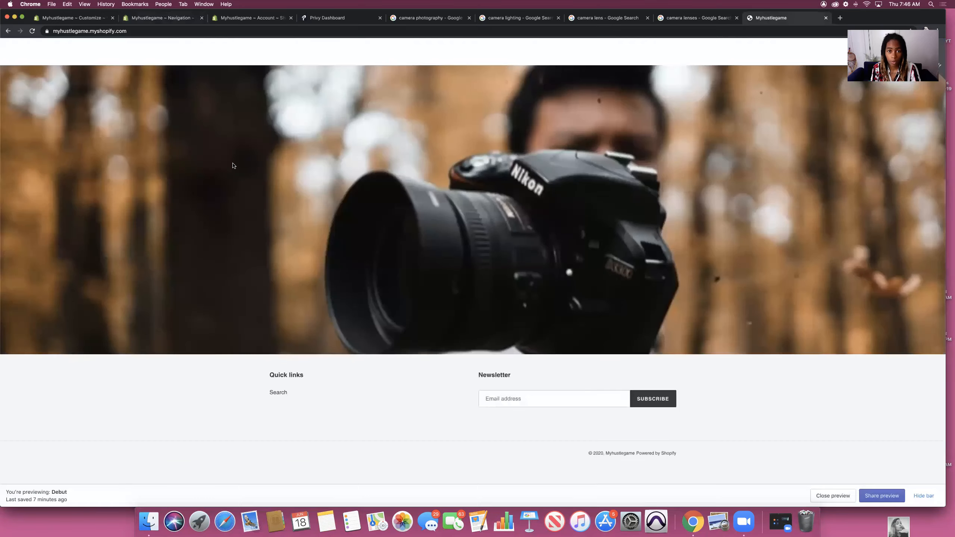
scroll(295, 131, "up", 1)
scroll(295, 131, "up", 15)
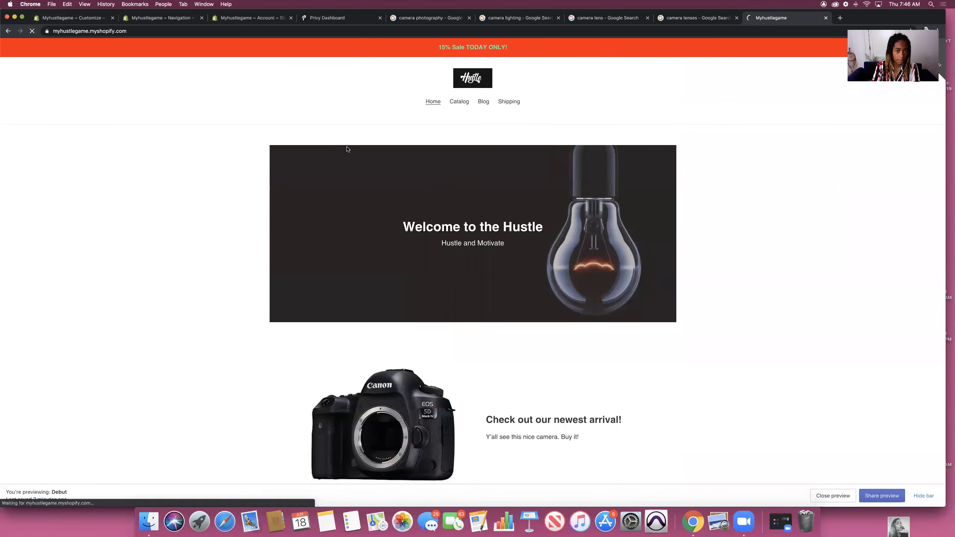
scroll(473, 183, "down", 15)
left_click(74, 17)
left_click(75, 353)
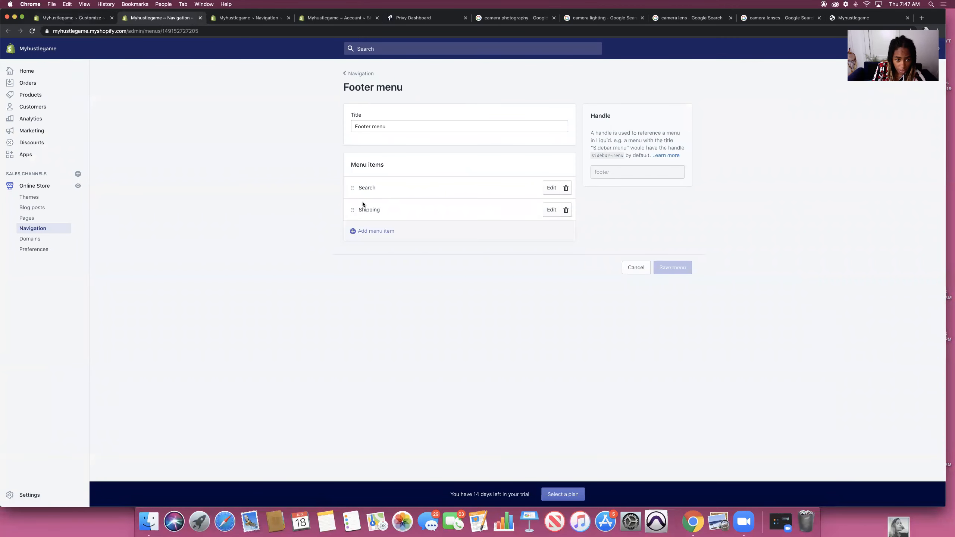
Step: Add a 'Look at my blog post' Footer menu item linking to the camera blog post, and save the menu
left_click(366, 232)
left_click(398, 301)
left_click(380, 396)
left_click(398, 332)
left_click(398, 273)
type("Look at")
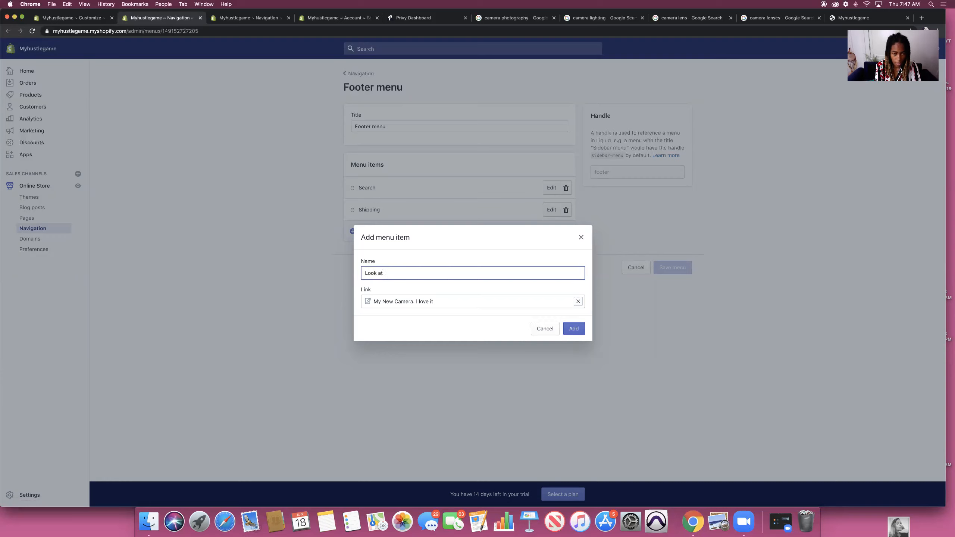
type(" my blog pot")
key("BackSpace")
type("st")
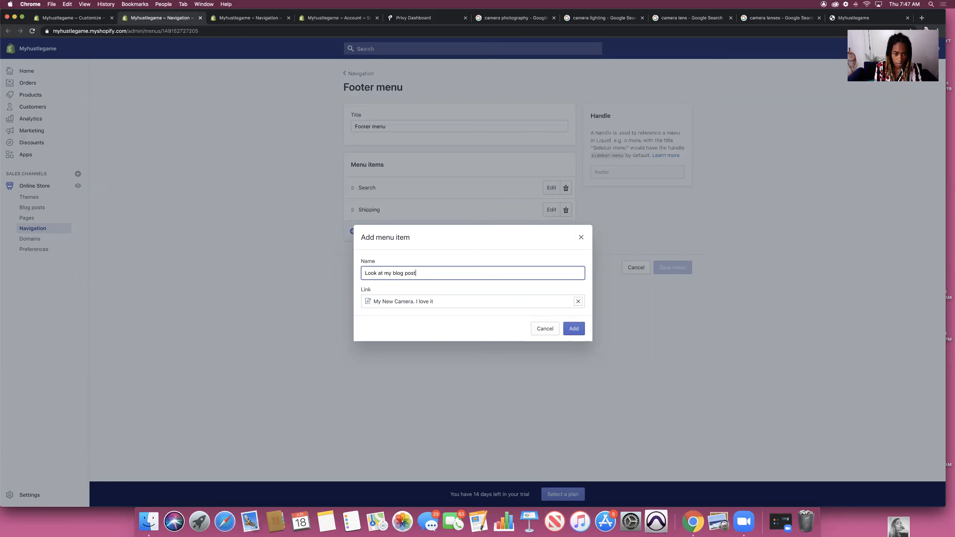
left_click(574, 329)
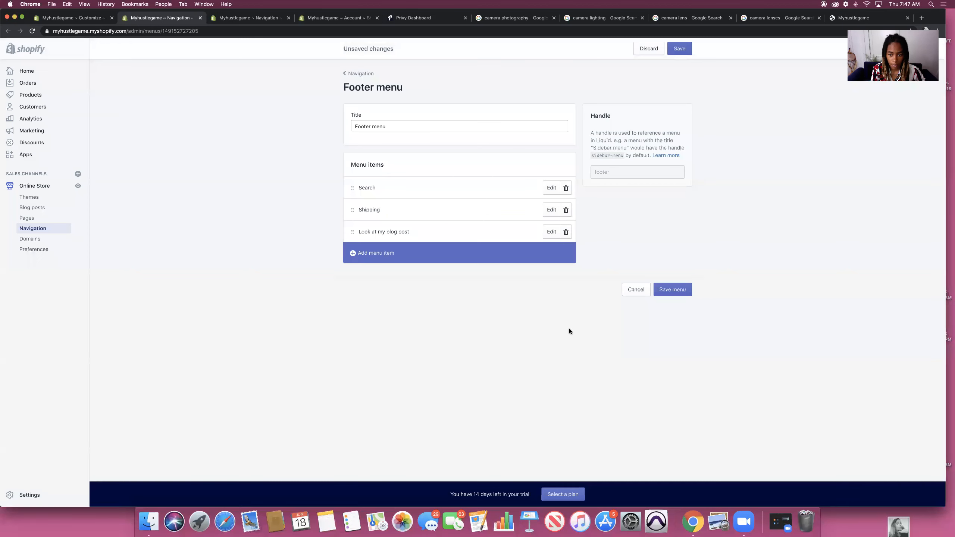
left_click(684, 289)
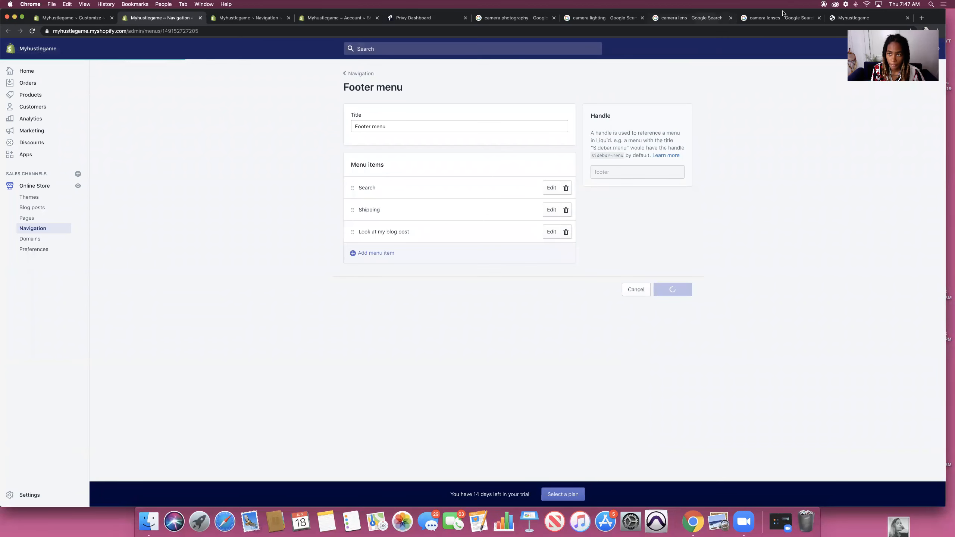
left_click(839, 18)
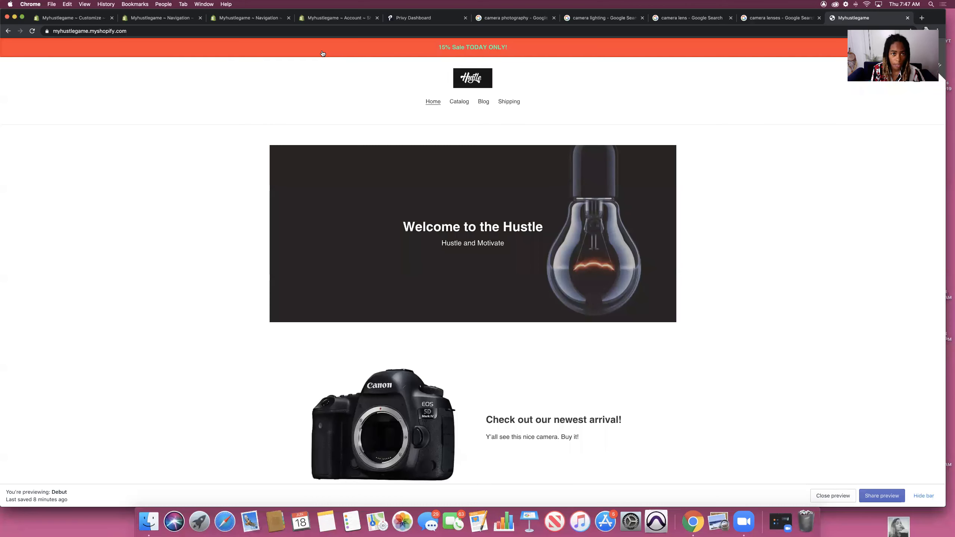
Step: Reload the storefront to show the new footer link and close both camera lens search tabs
left_click(31, 31)
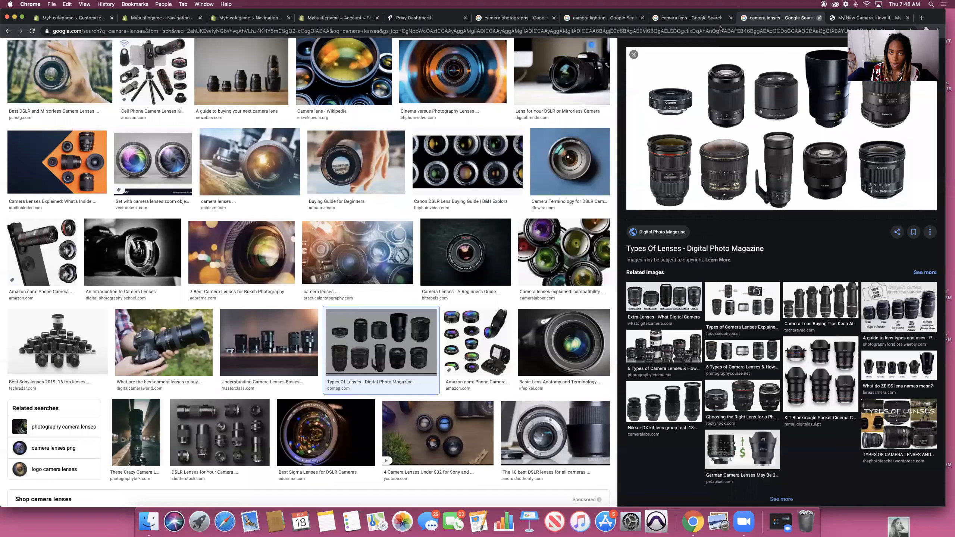
key("super+w")
left_click(688, 17)
key("super+w")
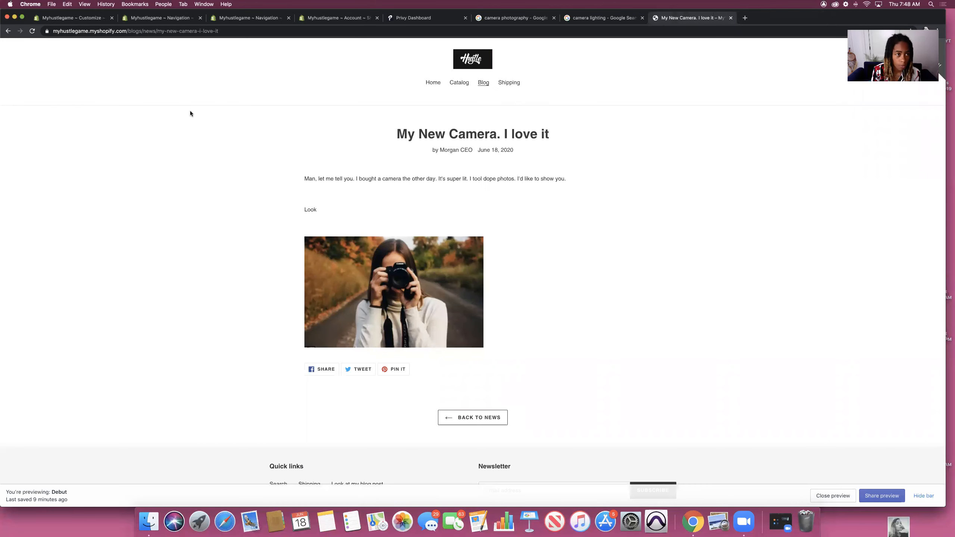
Step: Leave the theme editor's footer settings and go to the Navigation page
left_click(58, 18)
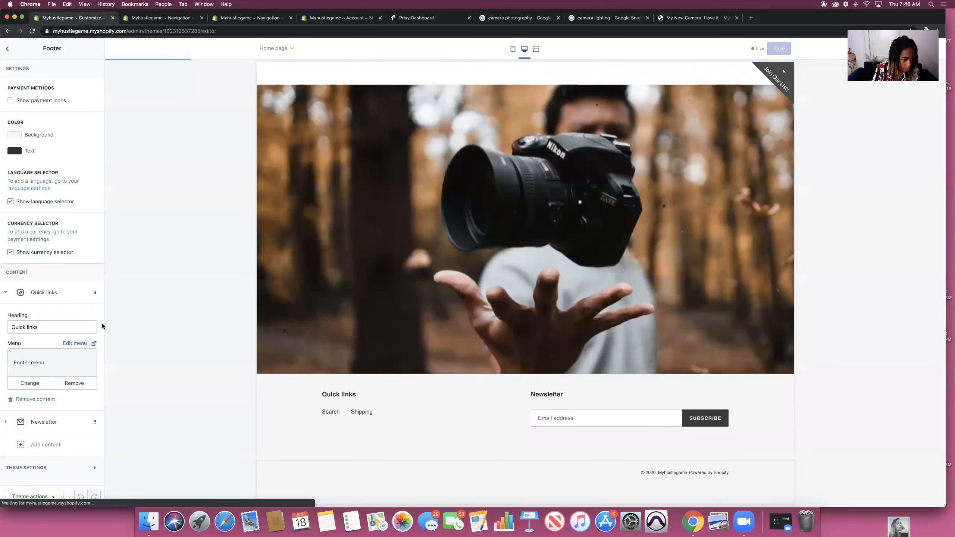
left_click(8, 49)
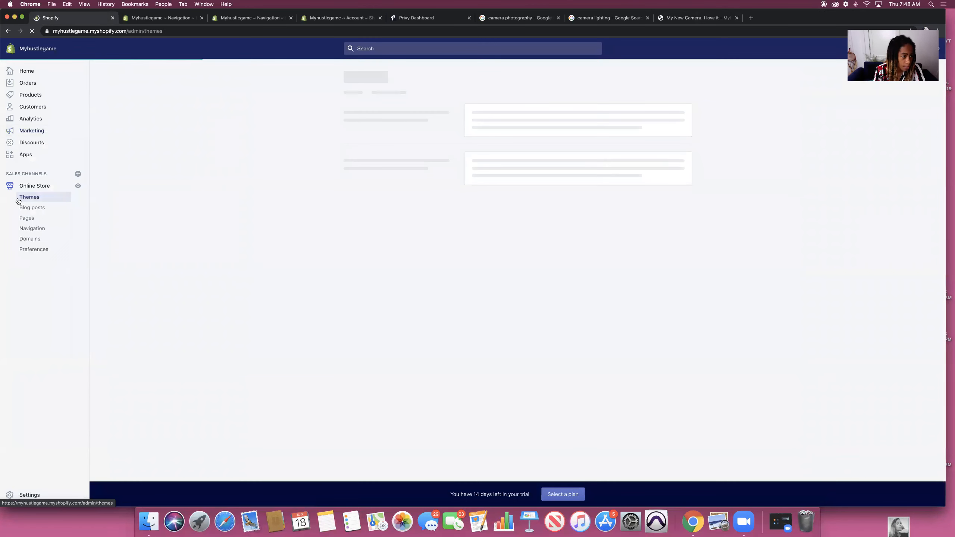
left_click(43, 229)
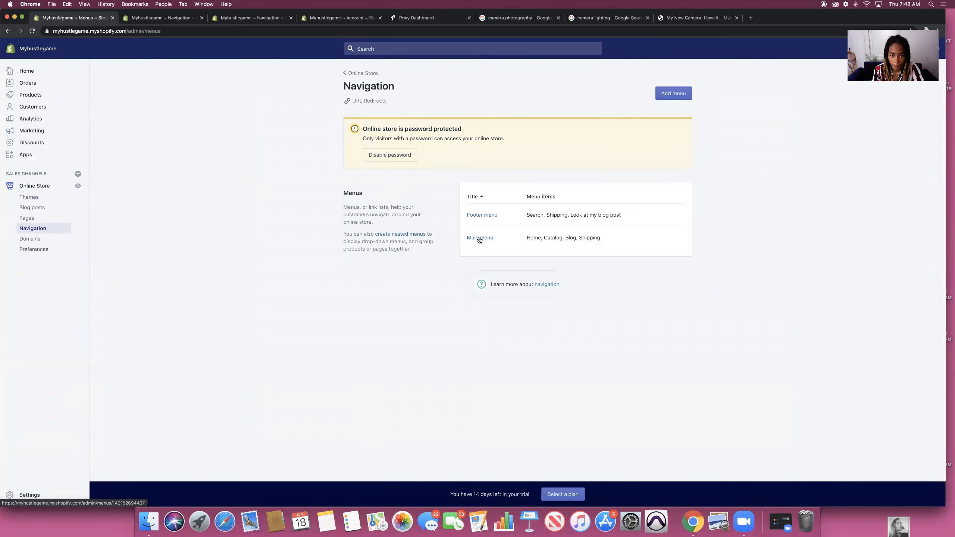
Step: Delete the Shipping item from the Main menu, checking the blog post page before and after
left_click(479, 238)
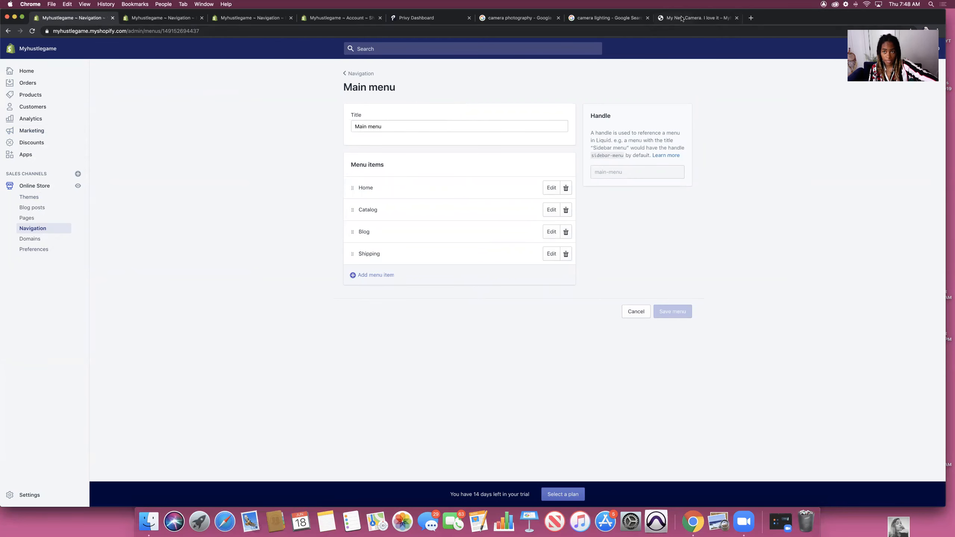
left_click(695, 19)
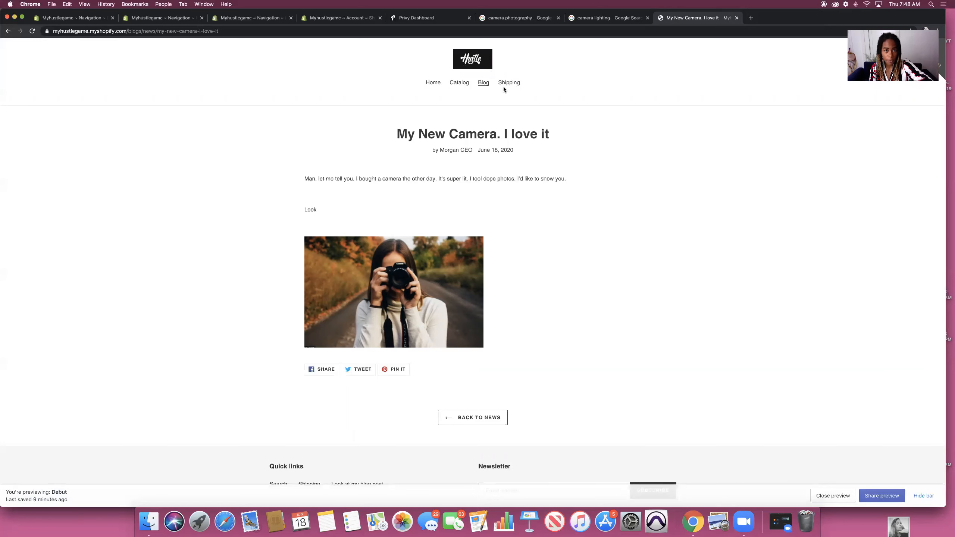
left_click(71, 17)
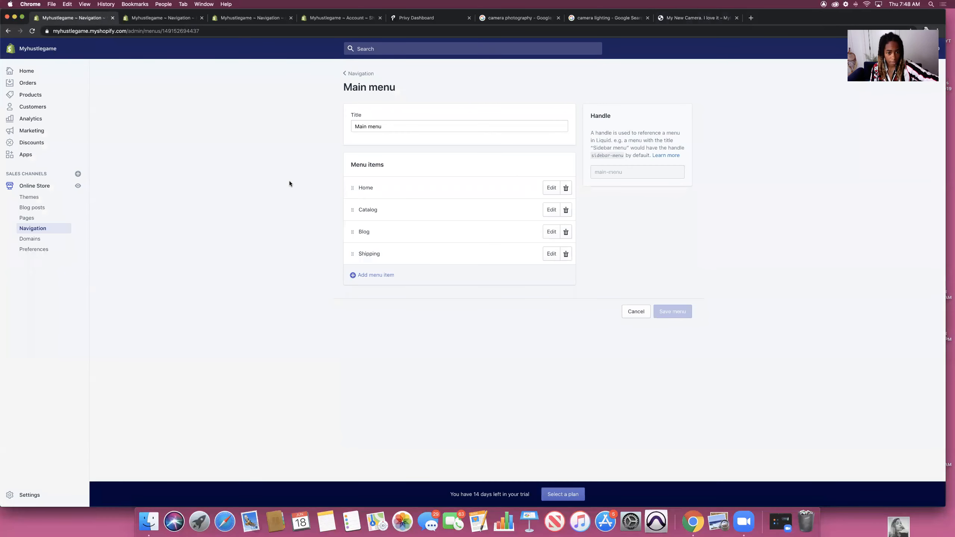
left_click(566, 254)
left_click(559, 135)
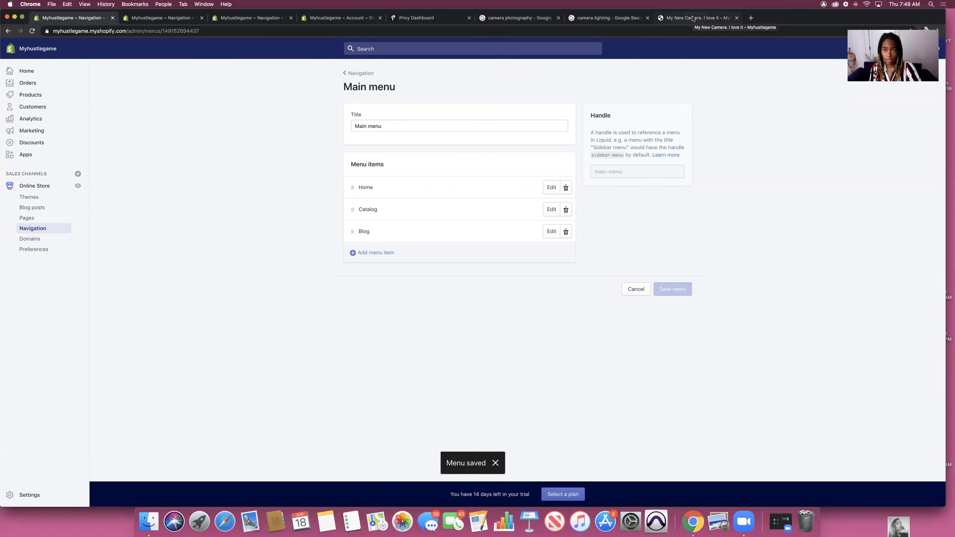
left_click(693, 19)
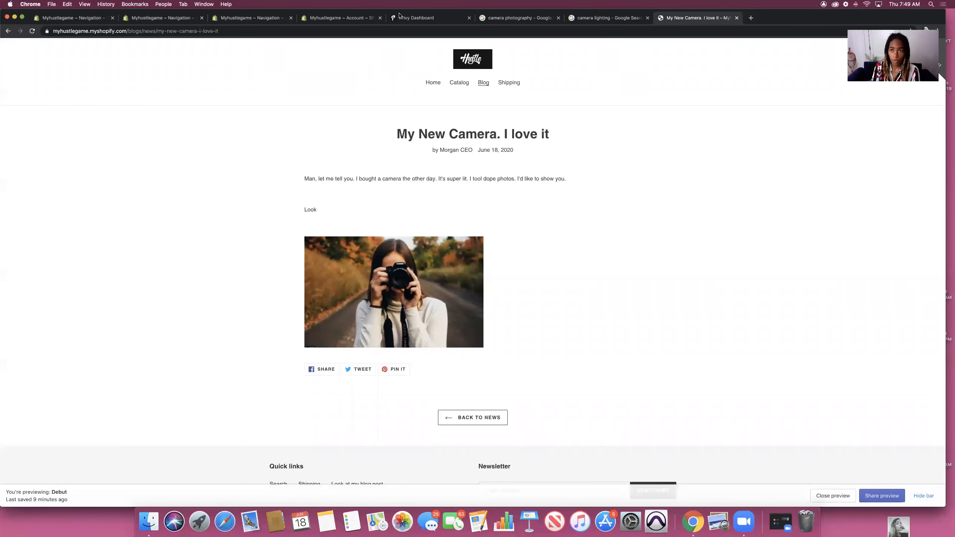
Step: Open the Domains settings and search for a new domain named 'myhustlestore'
left_click(32, 32)
left_click(432, 82)
left_click(73, 18)
left_click(31, 239)
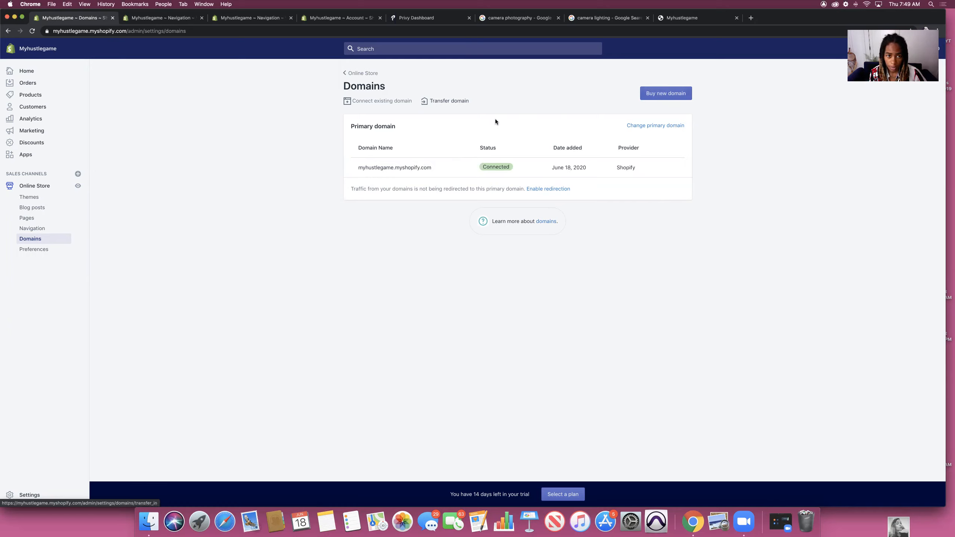
left_click(681, 99)
type("myhust")
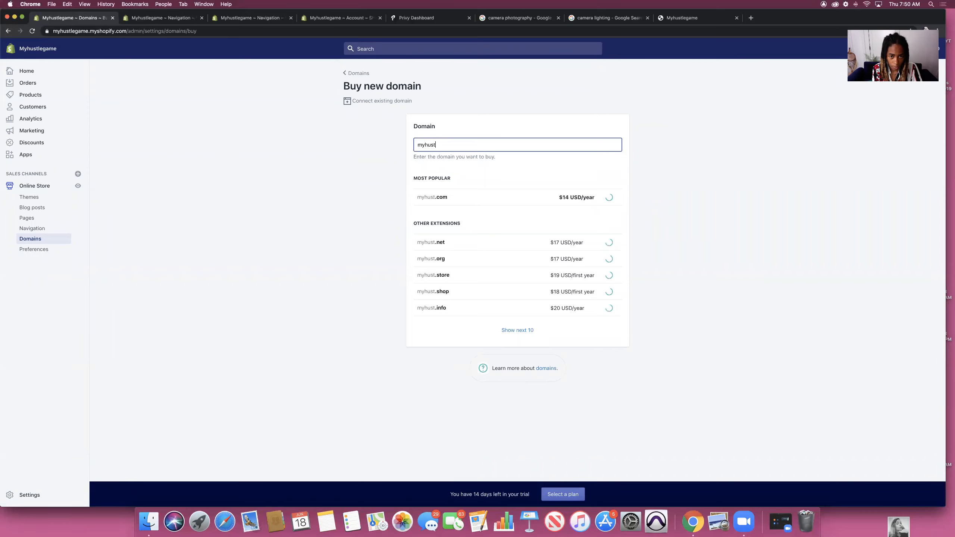
type("lestore")
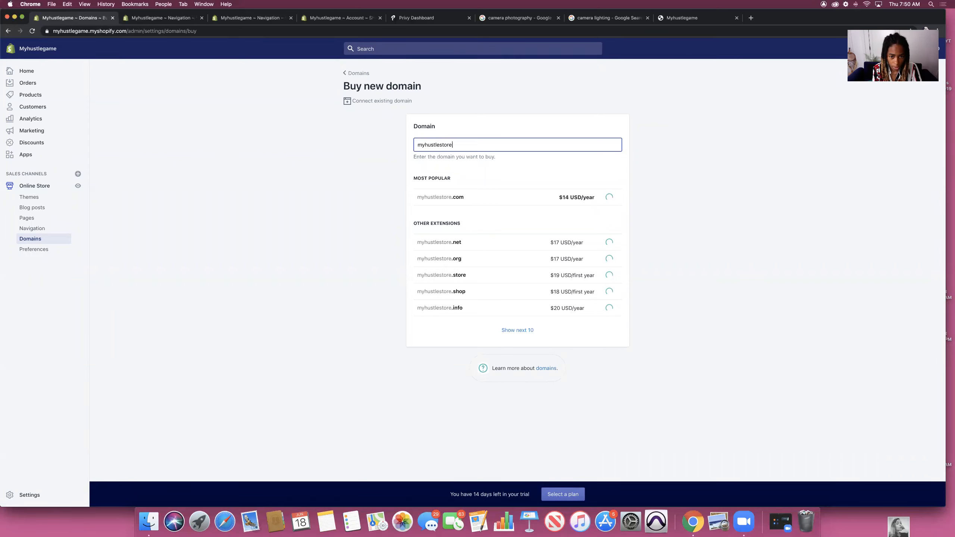
left_click(358, 74)
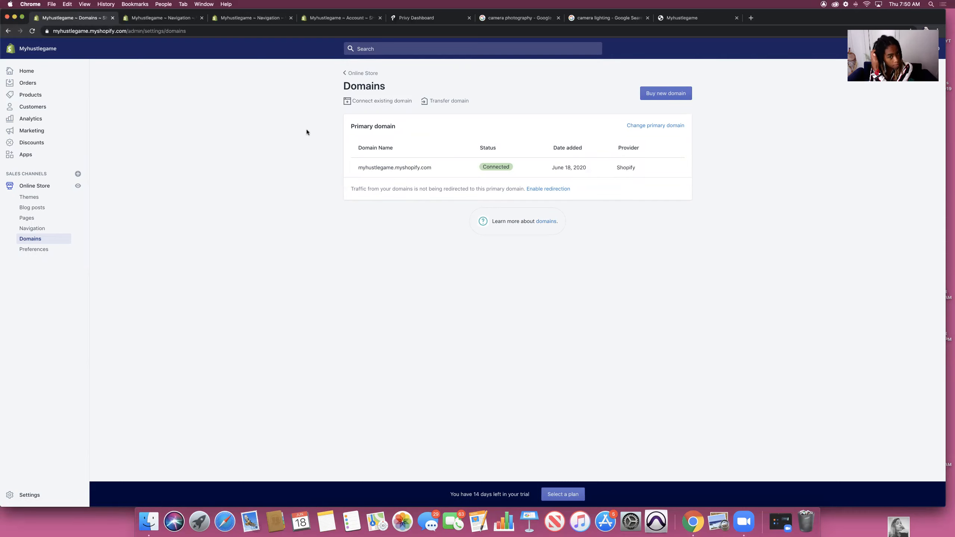
Step: Enter the owner's existing GoDaddy domain, connect it automatically, and return to the Domains overview
left_click(385, 102)
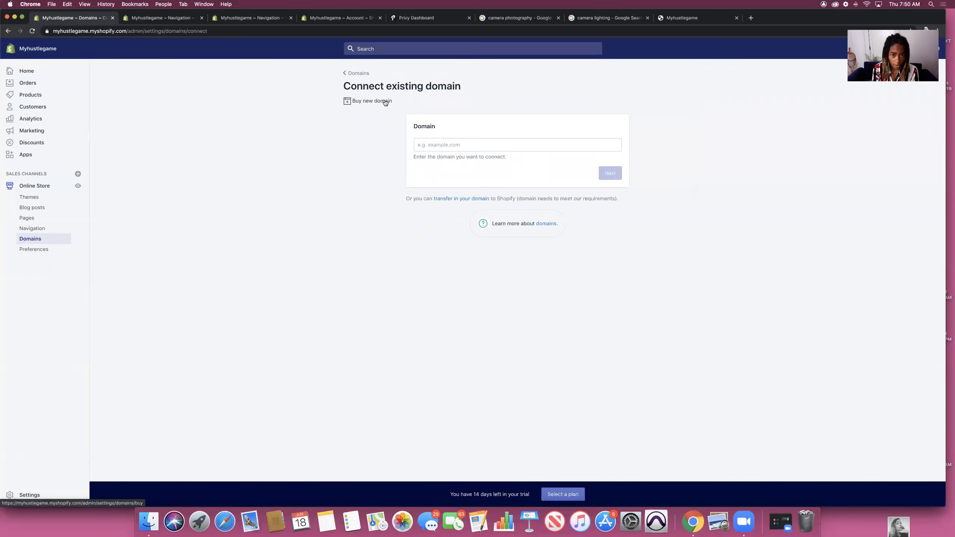
left_click(459, 146)
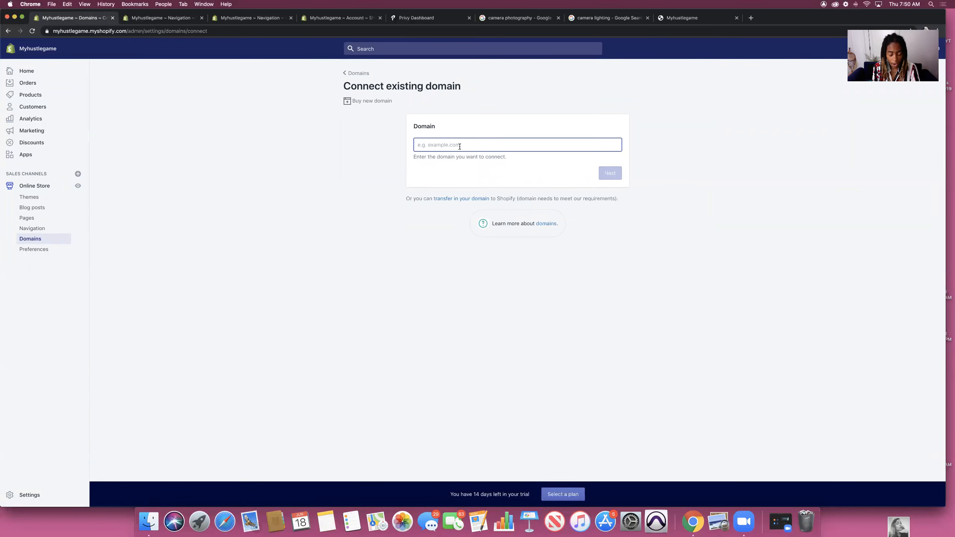
type("morganth")
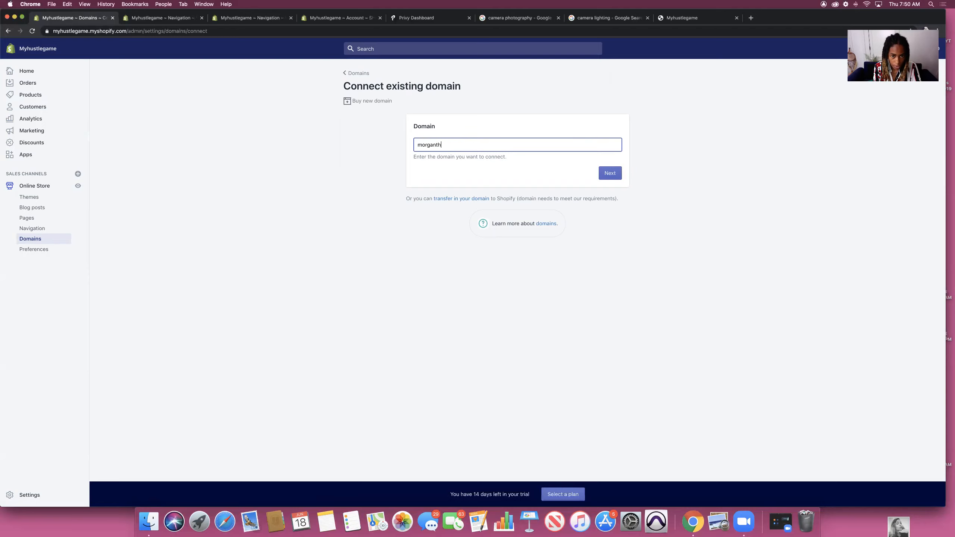
type("eceo.com")
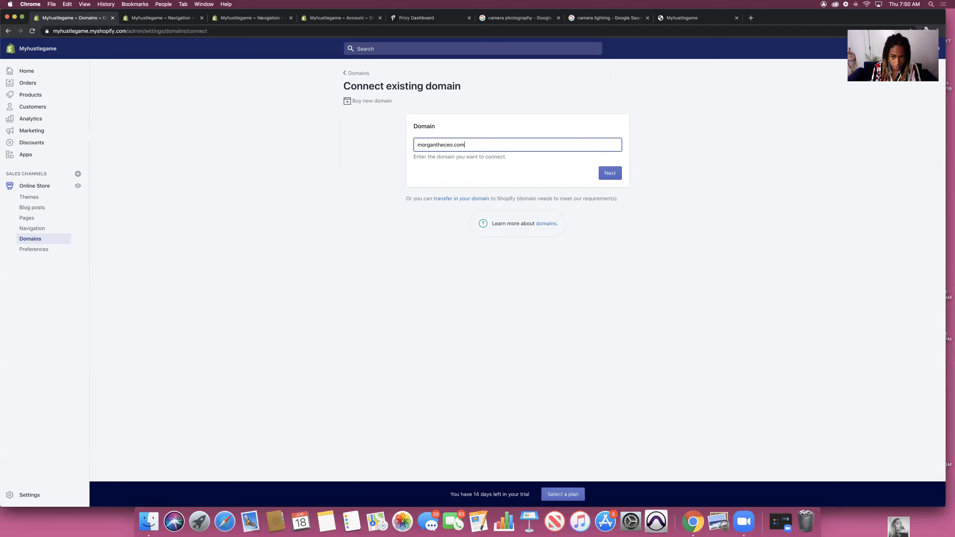
left_click(606, 171)
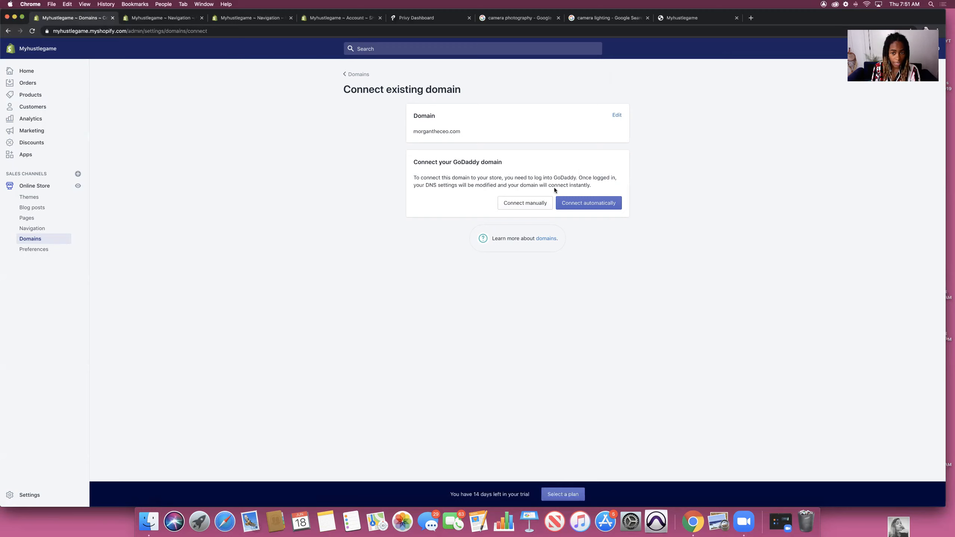
left_click(574, 204)
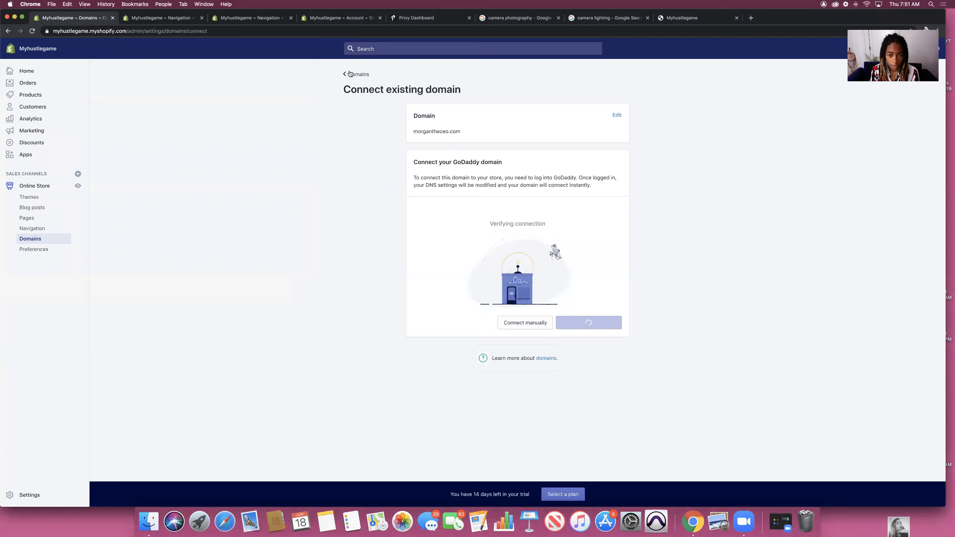
left_click(349, 75)
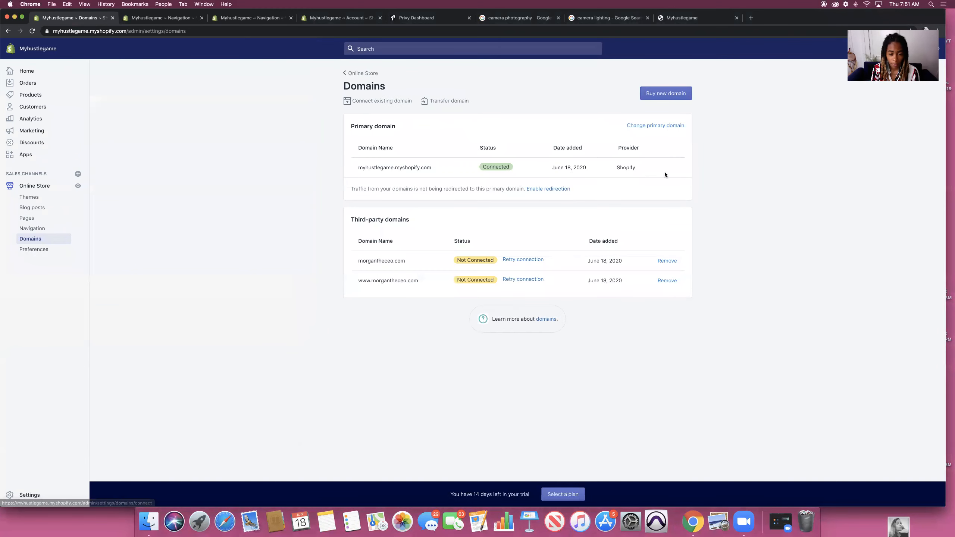
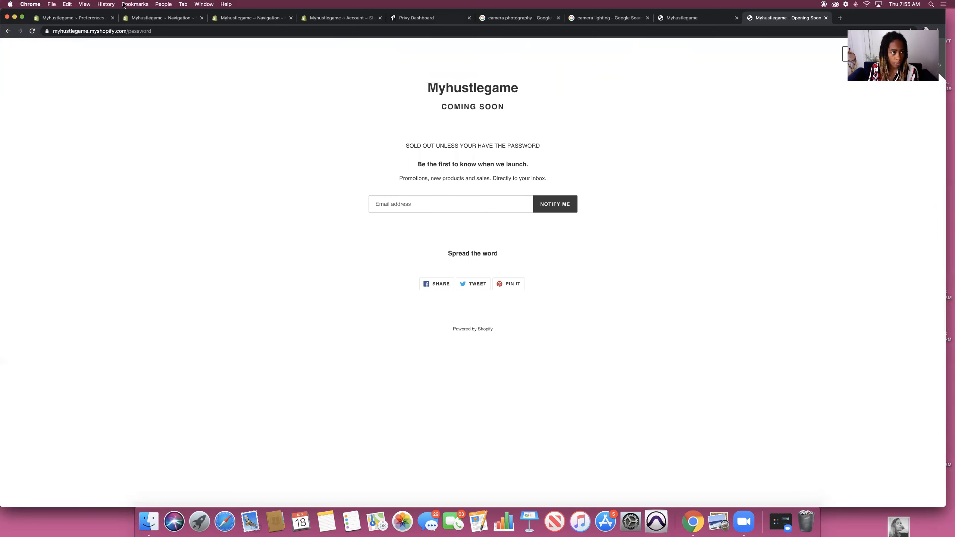
Step: Open the store's Preferences in the Shopify admin
left_click(107, 16)
left_click_drag(513, 321, 474, 322)
left_click(474, 324)
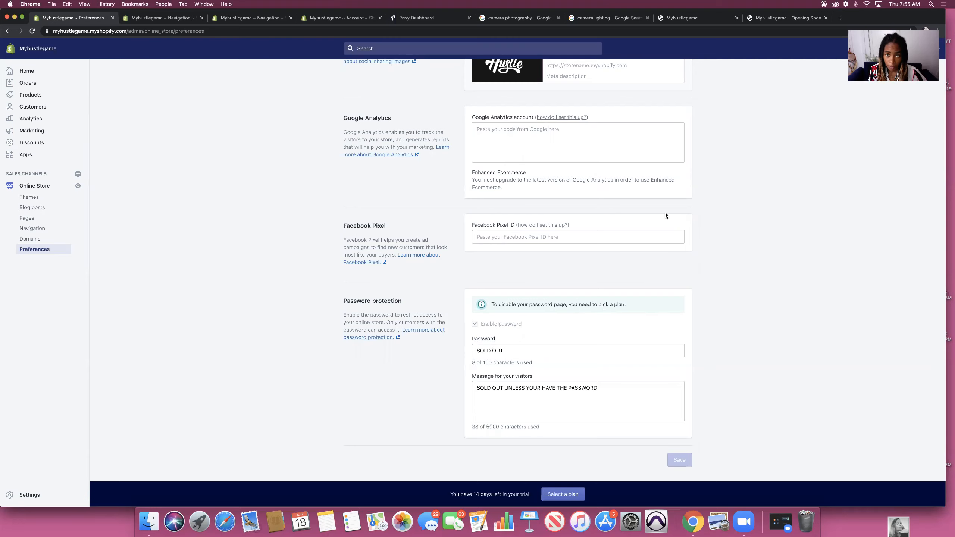
Step: Sign a test email up via Notify Me on the password page, then open Customers
left_click(800, 19)
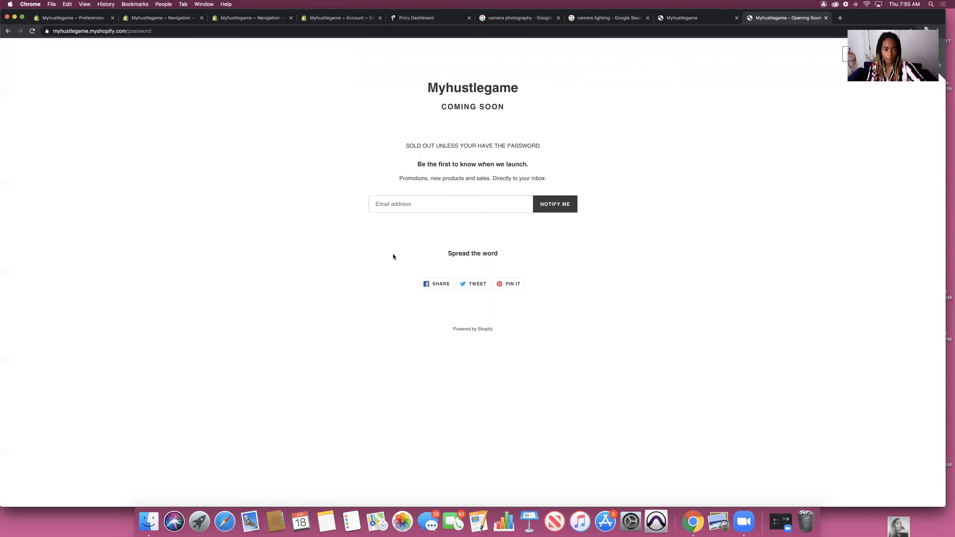
left_click(433, 204)
left_click(555, 204)
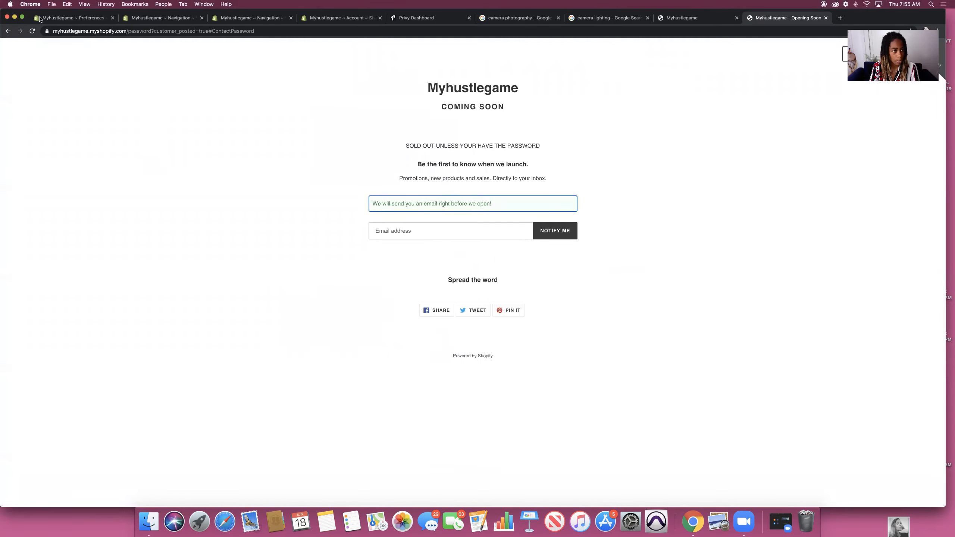
left_click(72, 18)
left_click(33, 107)
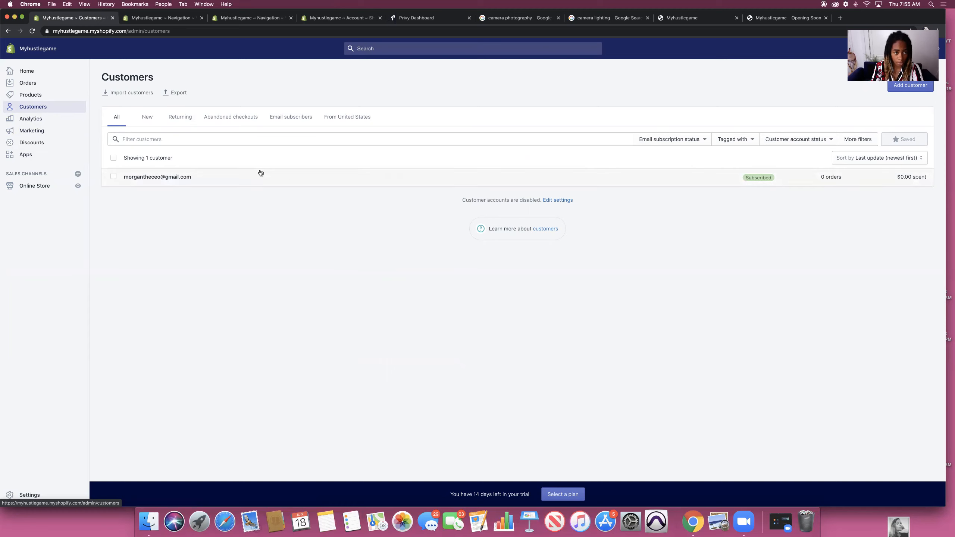
Step: Try the Email subscribers, New and Returning customer filters, ending on email subscribers
left_click(288, 118)
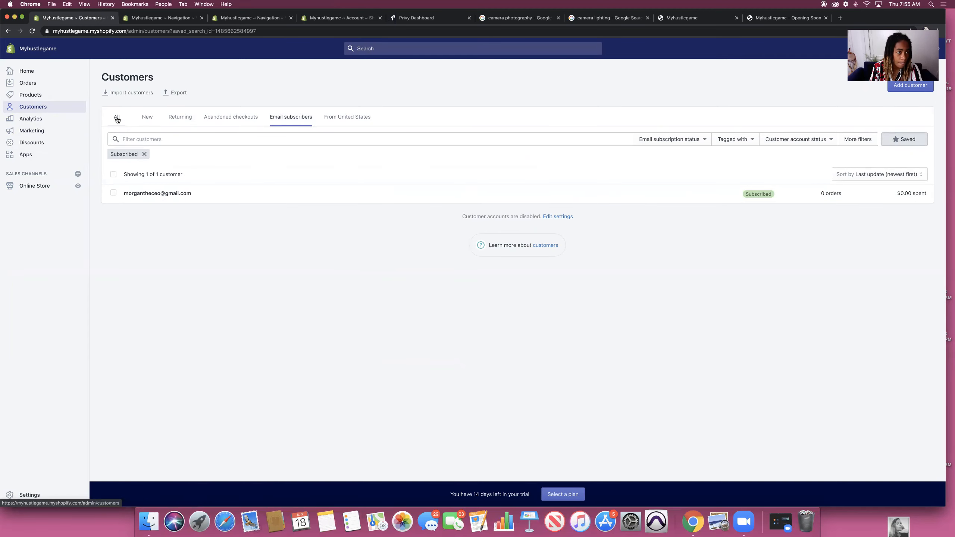
left_click(150, 120)
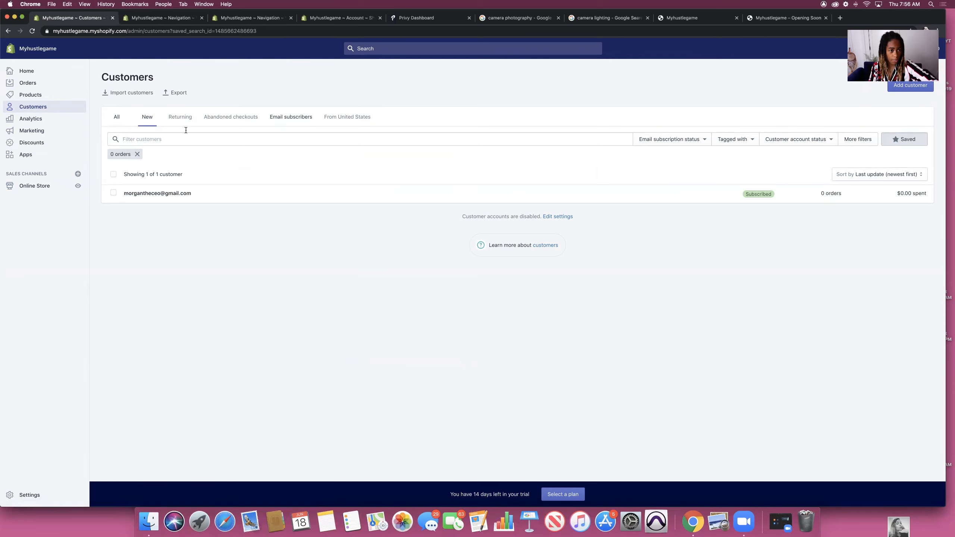
left_click(181, 120)
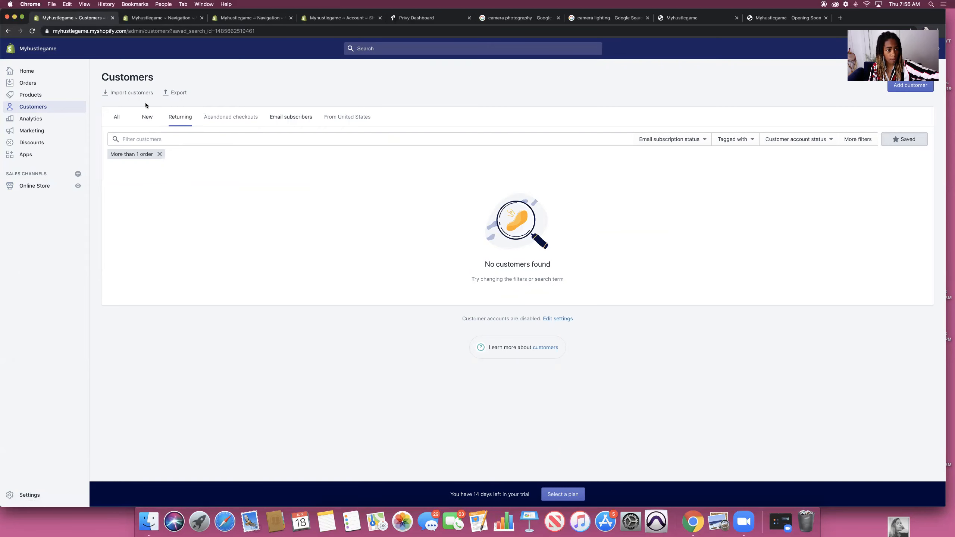
left_click(150, 120)
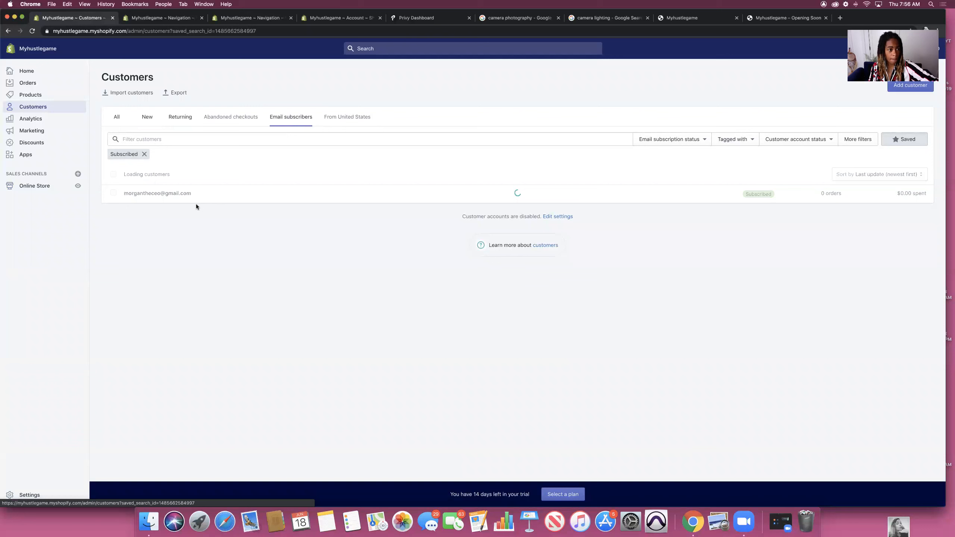
left_click(32, 130)
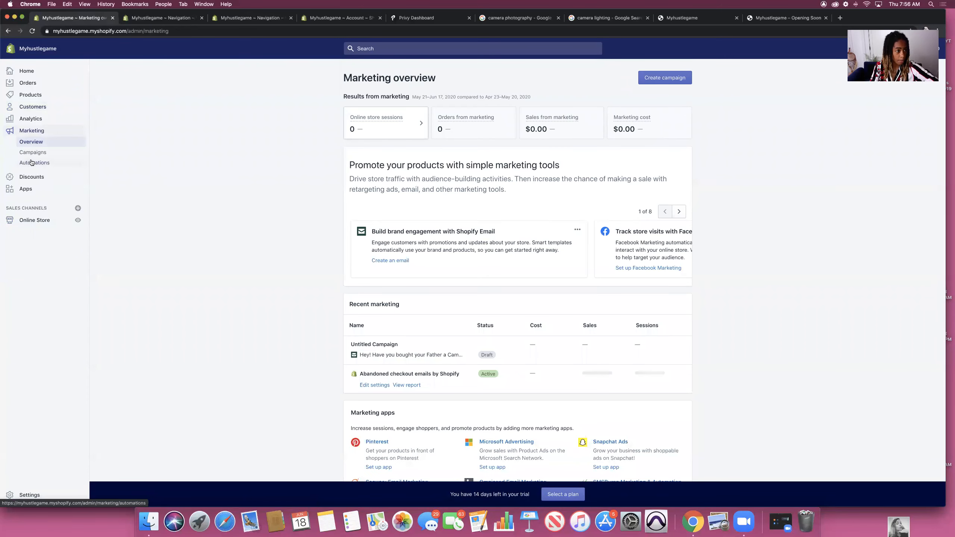
Step: Open the draft Father's Day email and check its recipient groups, All subscribers (1)
left_click(411, 355)
left_click(280, 107)
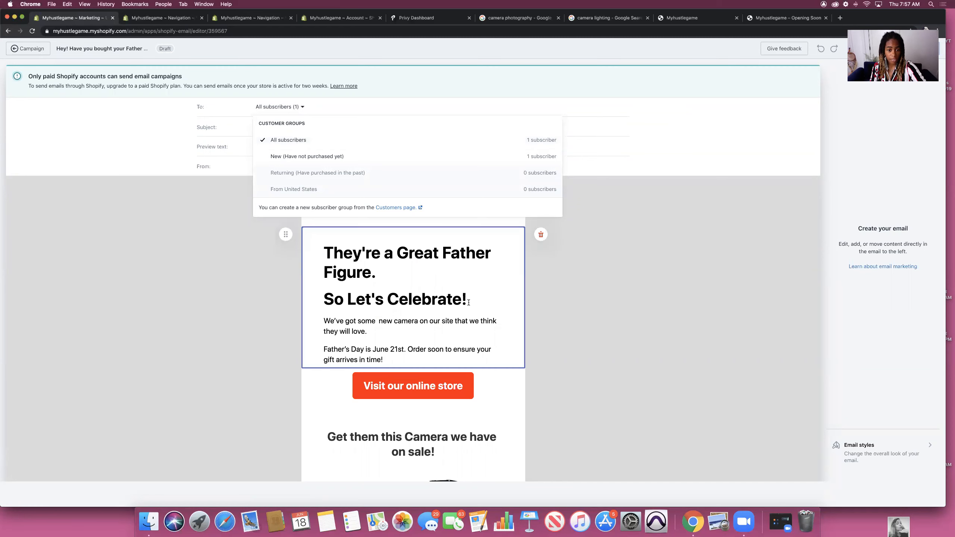
Step: Scroll through the Father's Day email draft, then return to its Untitled Campaign page
left_click(620, 359)
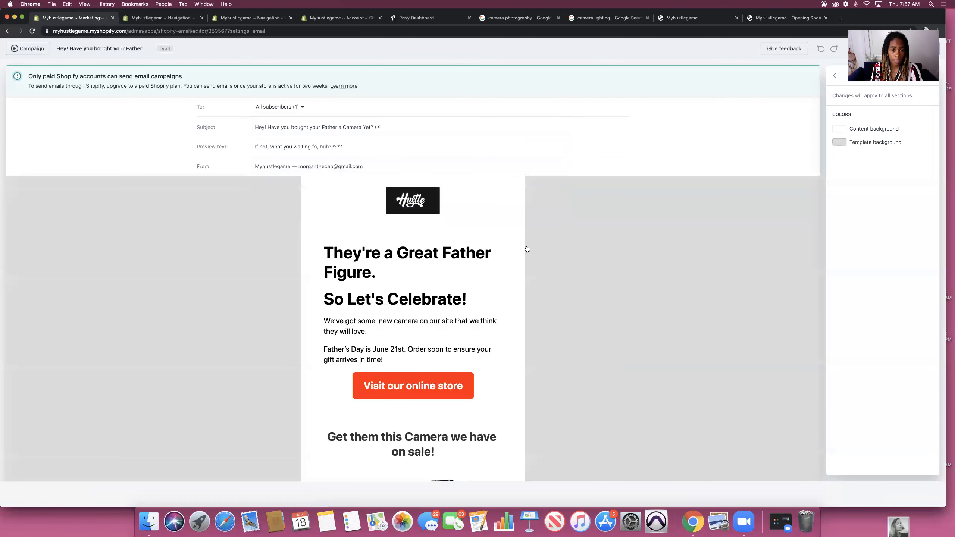
scroll(531, 274, "down", 8)
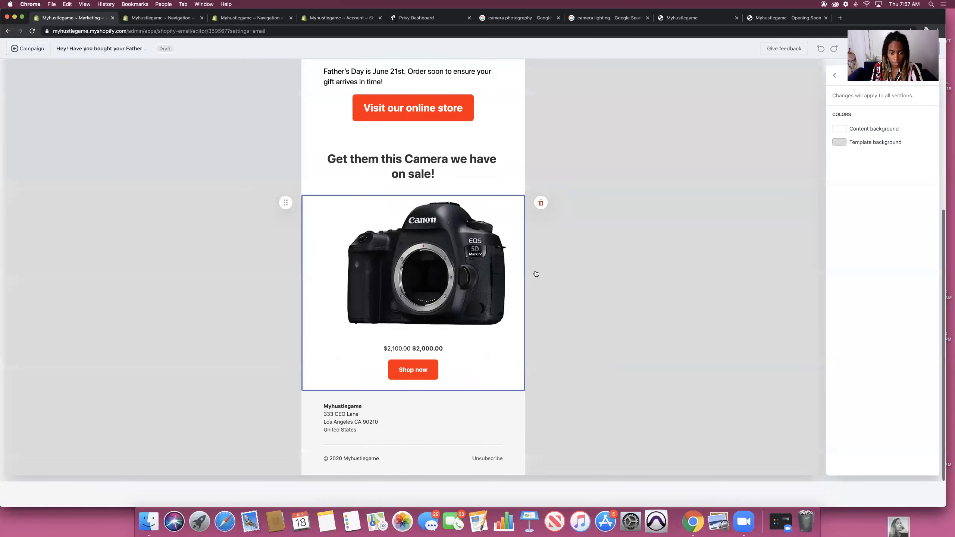
scroll(532, 274, "up", 8)
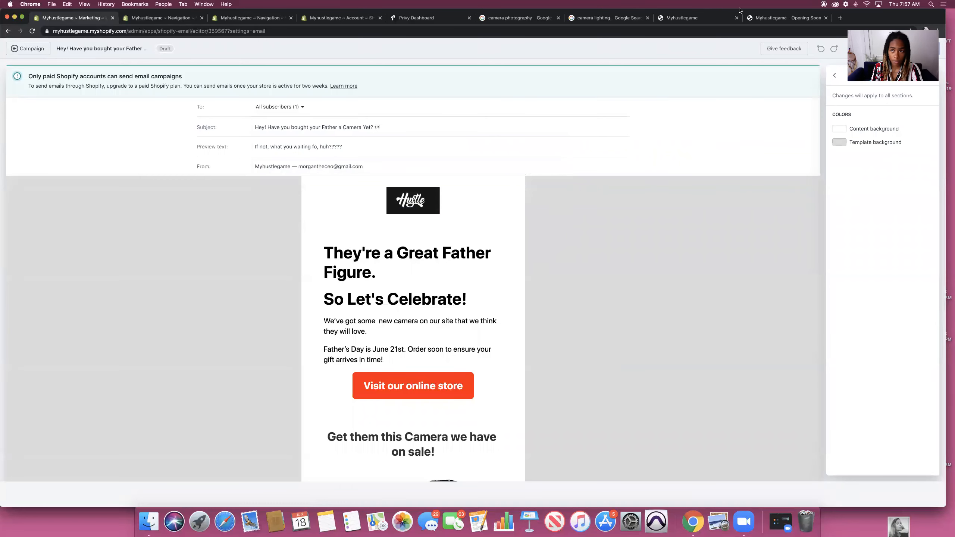
mouse_move(839, 18)
left_mouse_down()
mouse_move(835, 60)
mouse_move(834, 17)
left_mouse_up()
left_click(29, 49)
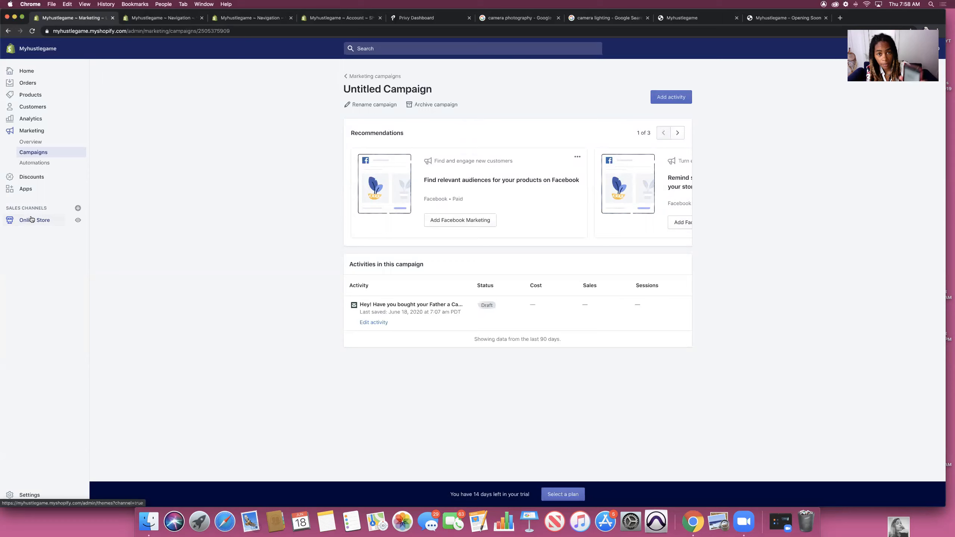
Step: Check password protection in Online Store Preferences, then customize the Debut theme
left_click(32, 221)
left_click(29, 250)
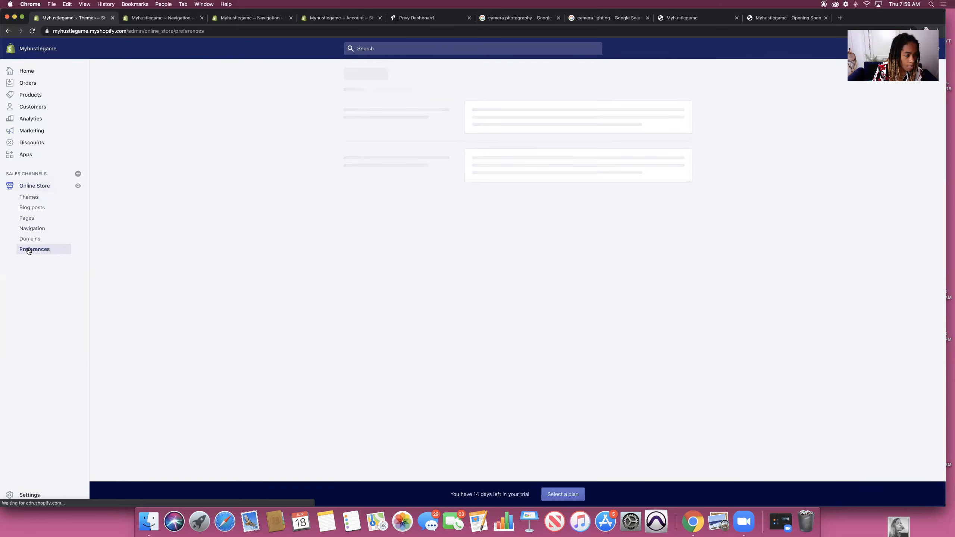
scroll(355, 308, "down", 5)
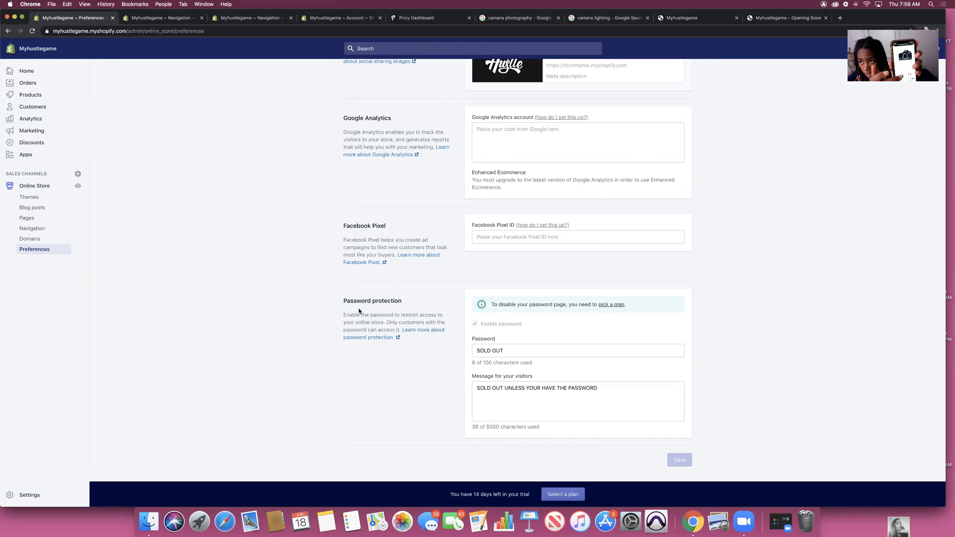
left_click(29, 197)
left_click(670, 301)
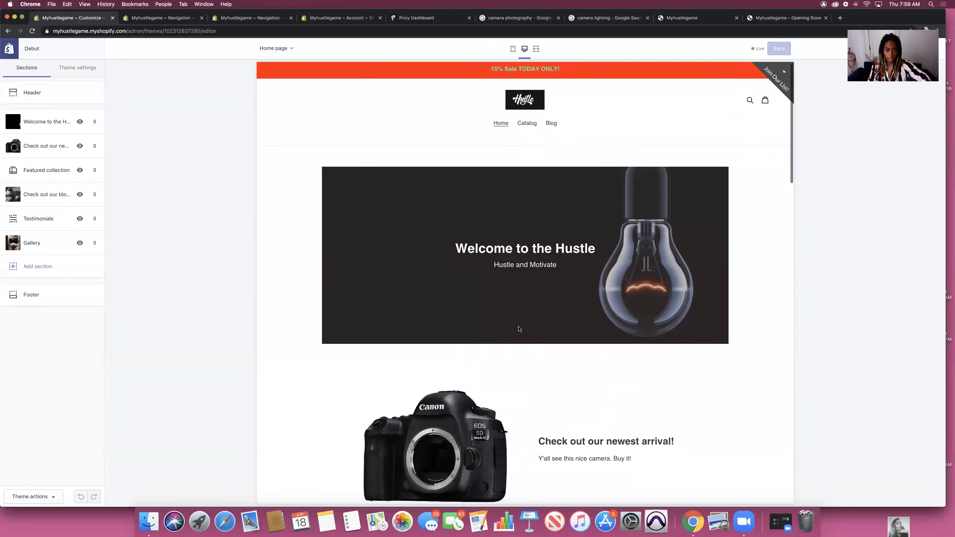
Step: Switch the Debut theme editor's home page preview to mobile size
left_click(512, 49)
Step: Dismiss the signup popup and try the mobile menu and a search for 'canon'
left_click(581, 207)
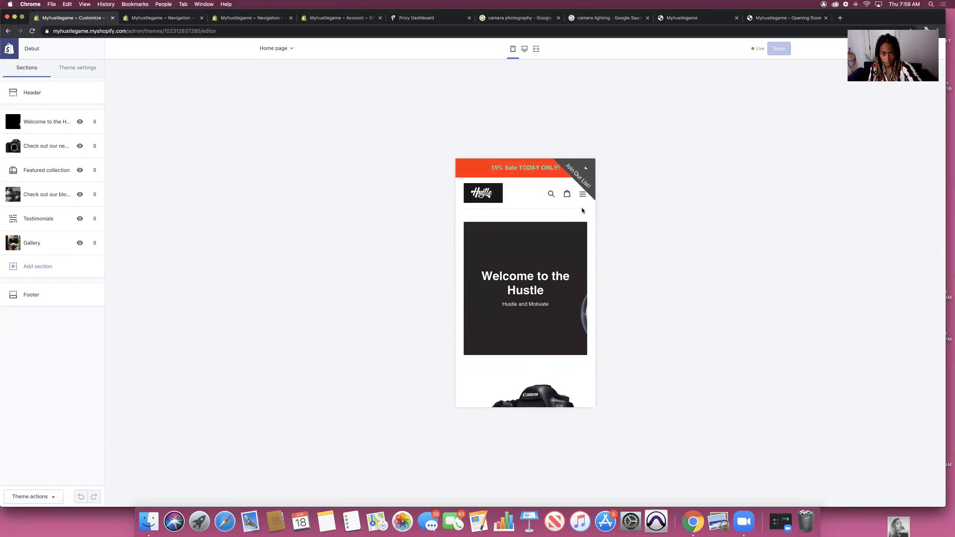
scroll(528, 179, "down", 1)
scroll(528, 180, "up", 1)
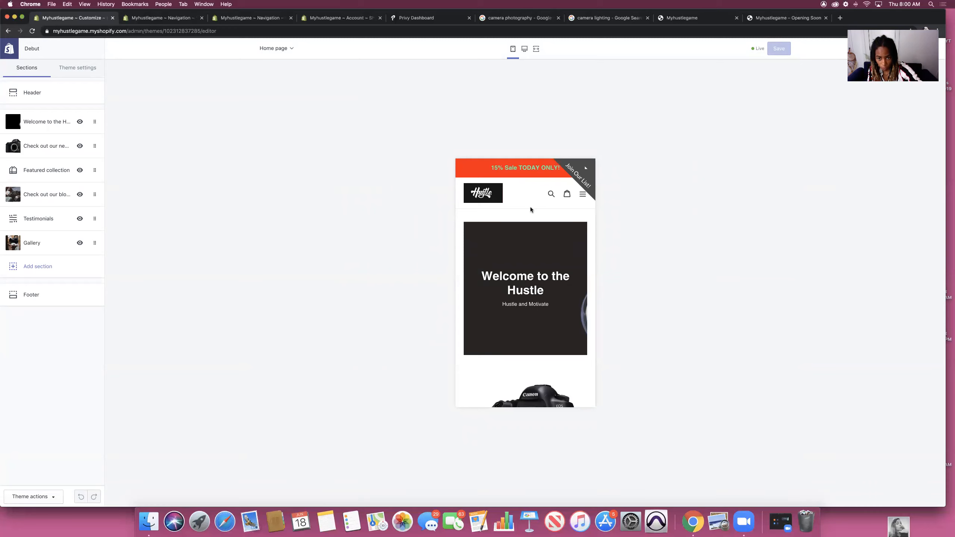
left_click(583, 196)
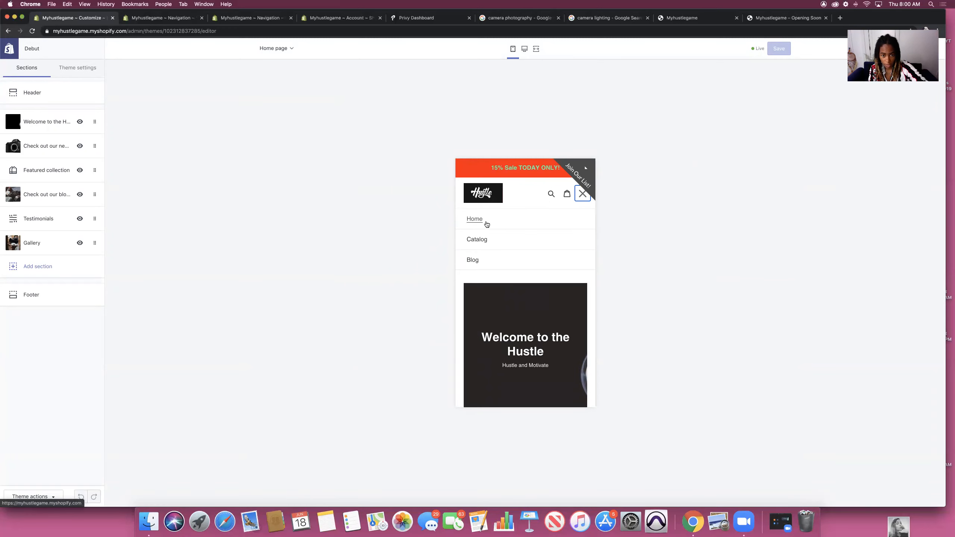
left_click(551, 193)
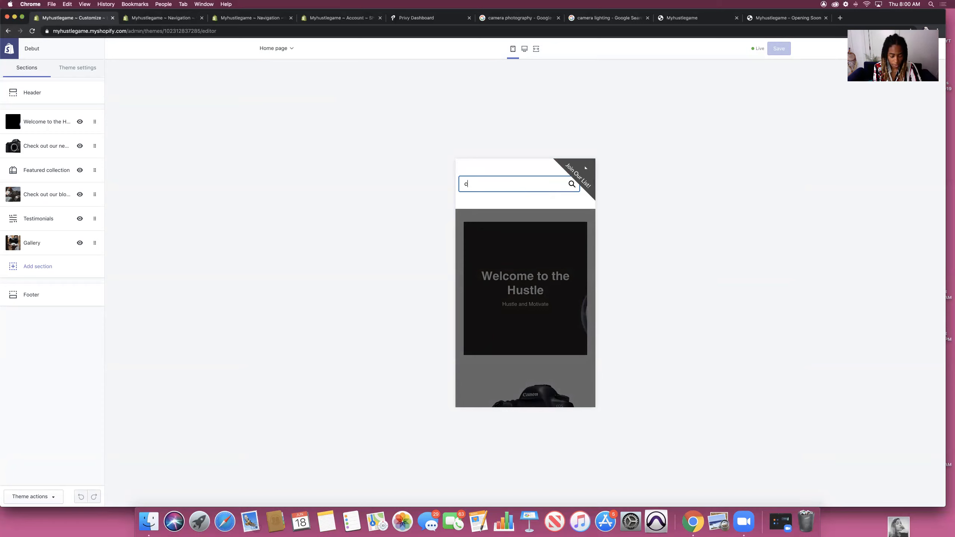
type("canon")
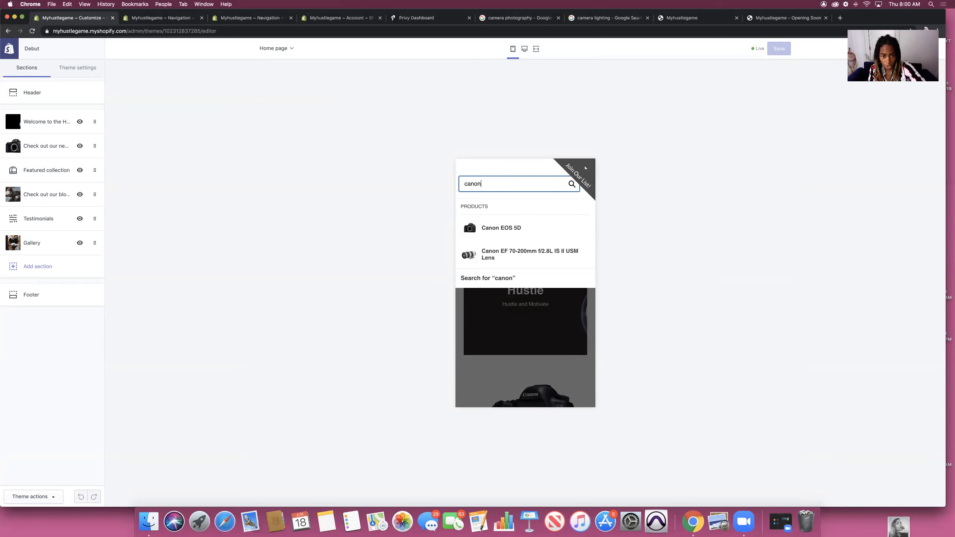
key("BackSpace")
key("BackSpace")
key("BackSpace")
key("BackSpace")
key("BackSpace")
left_click(620, 215)
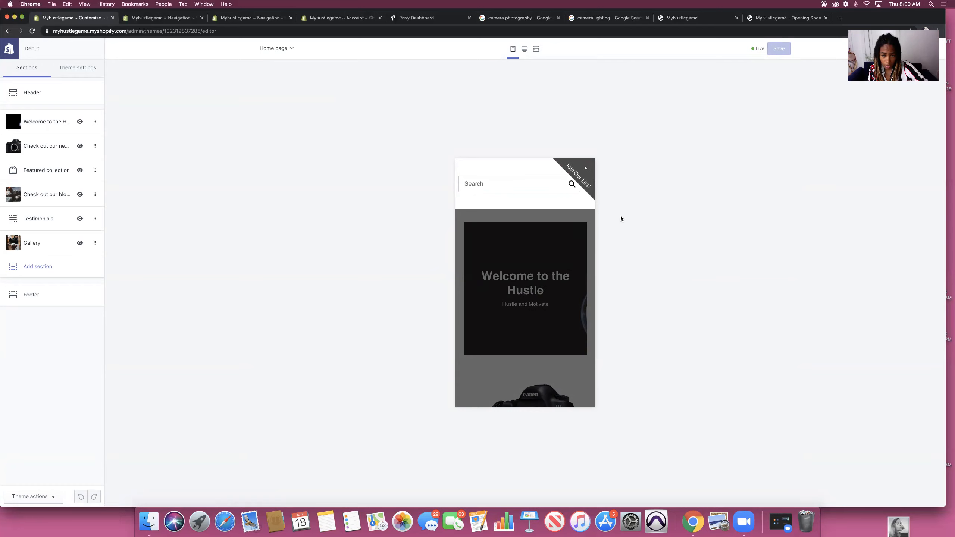
Step: Check the Join Our List popup, then add the Canon EF 70-200mm lens to the cart
left_click(582, 171)
left_click(587, 197)
scroll(514, 286, "down", 10)
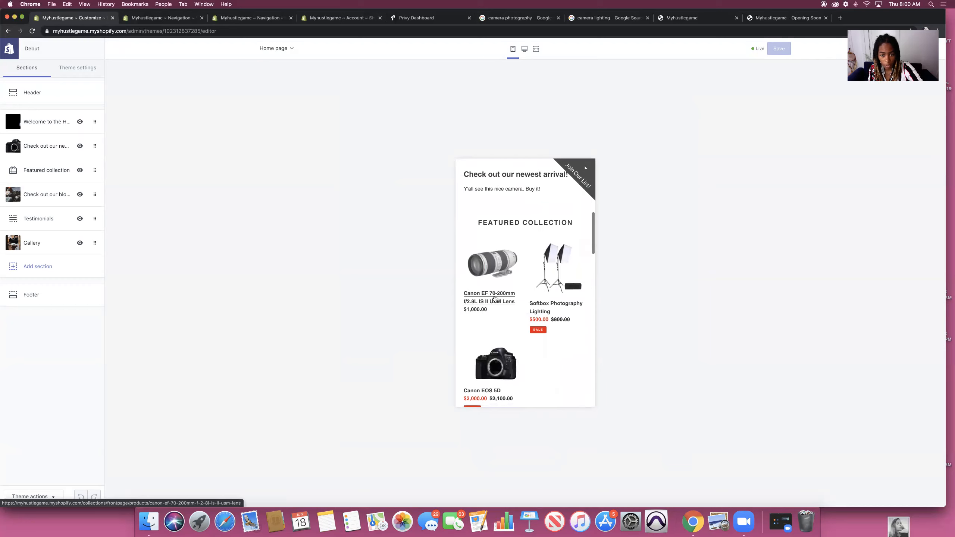
left_click(491, 297)
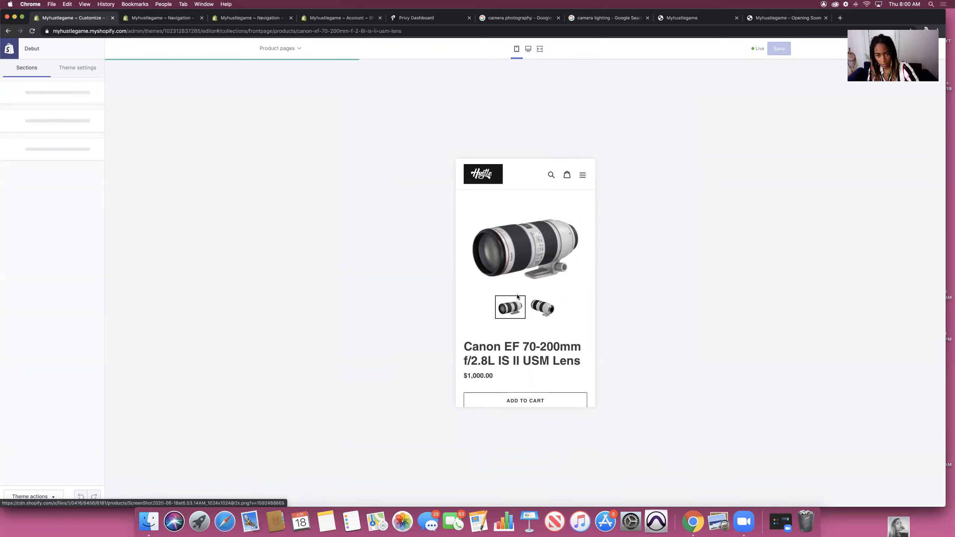
scroll(517, 295, "down", 4)
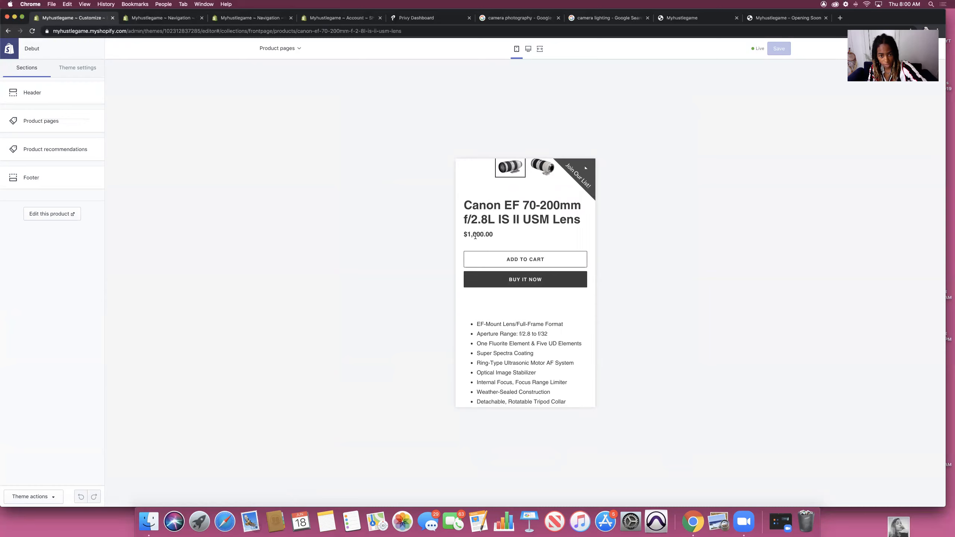
left_click(521, 260)
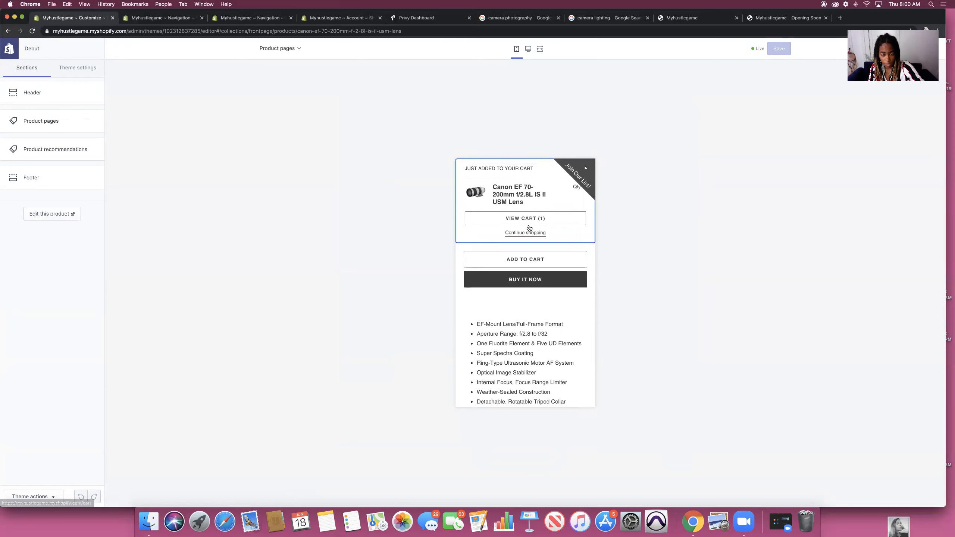
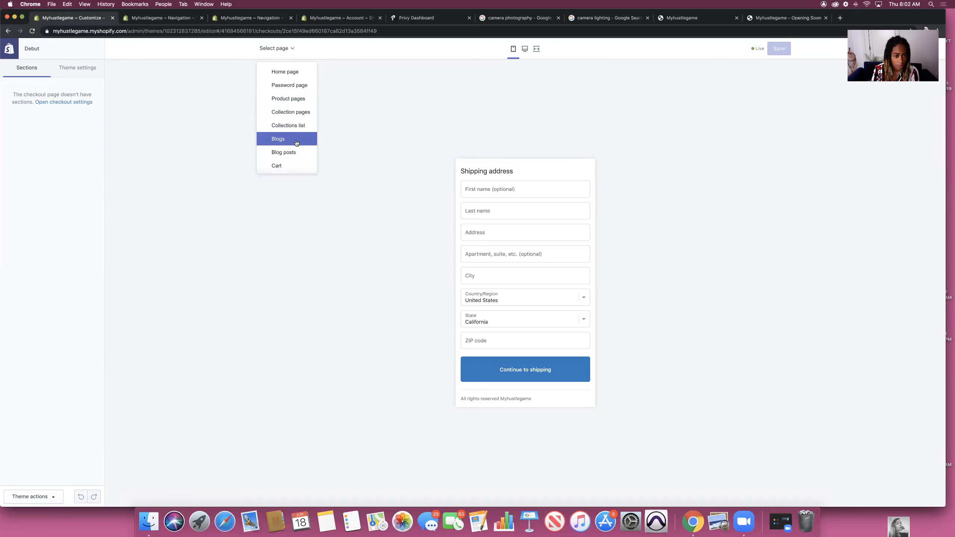
Step: Choose Home page in the Select page dropdown so the editor previews the home page
scroll(295, 89, "down", 3)
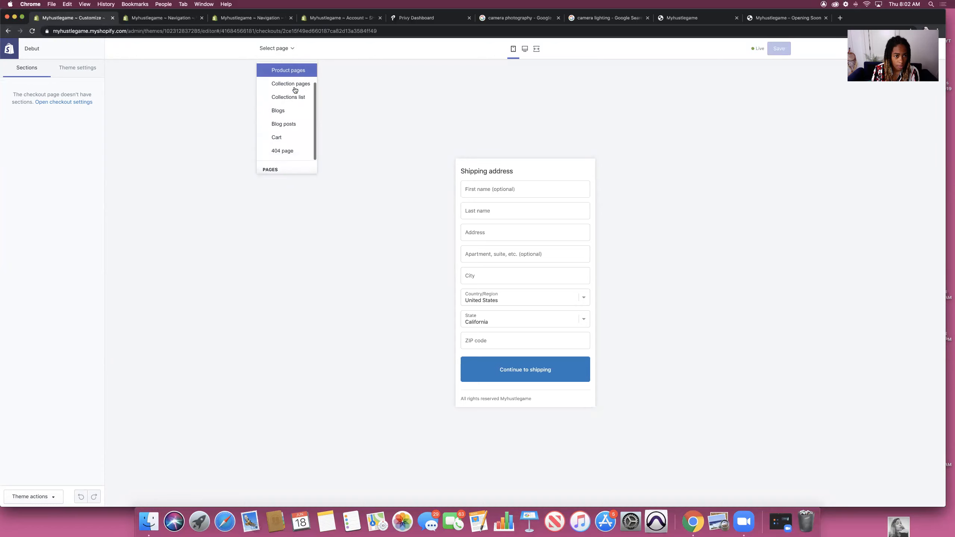
scroll(295, 89, "up", 2)
scroll(292, 85, "up", 1)
left_click(288, 71)
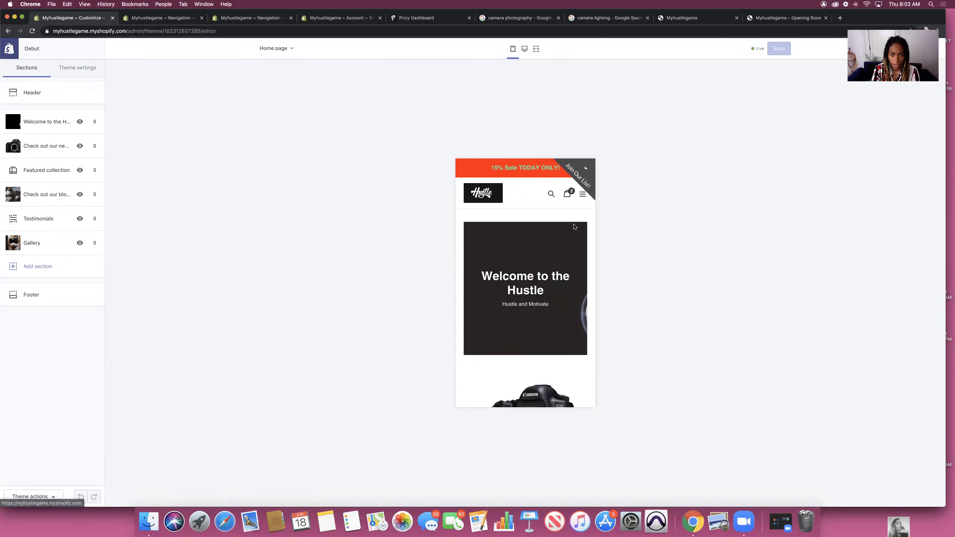
Step: Preview the cart page and open the Colors section of Theme settings
left_click(567, 193)
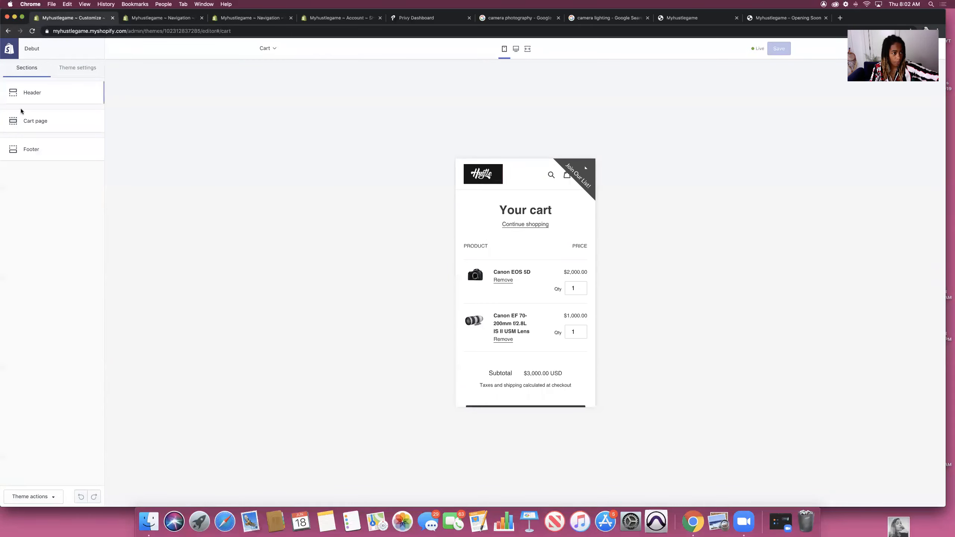
left_click(77, 68)
left_click(32, 92)
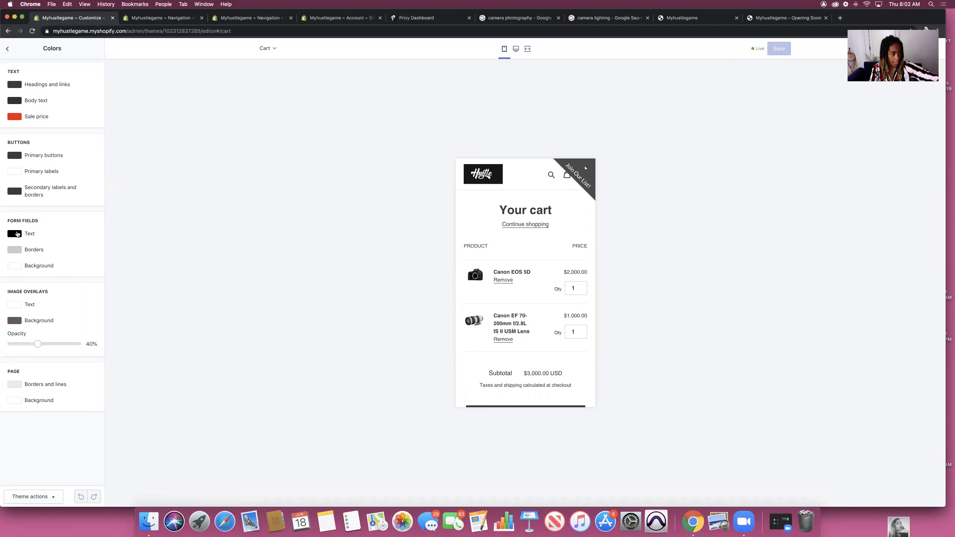
Step: Set the Headings and links colour to red and try a red body text colour
left_click(10, 86)
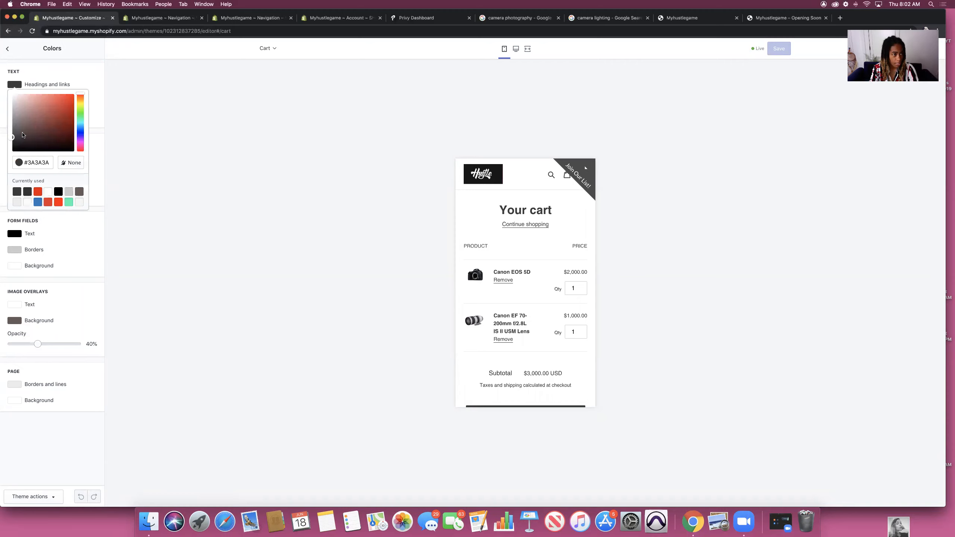
left_click_drag(59, 112, 80, 91)
left_click(390, 213)
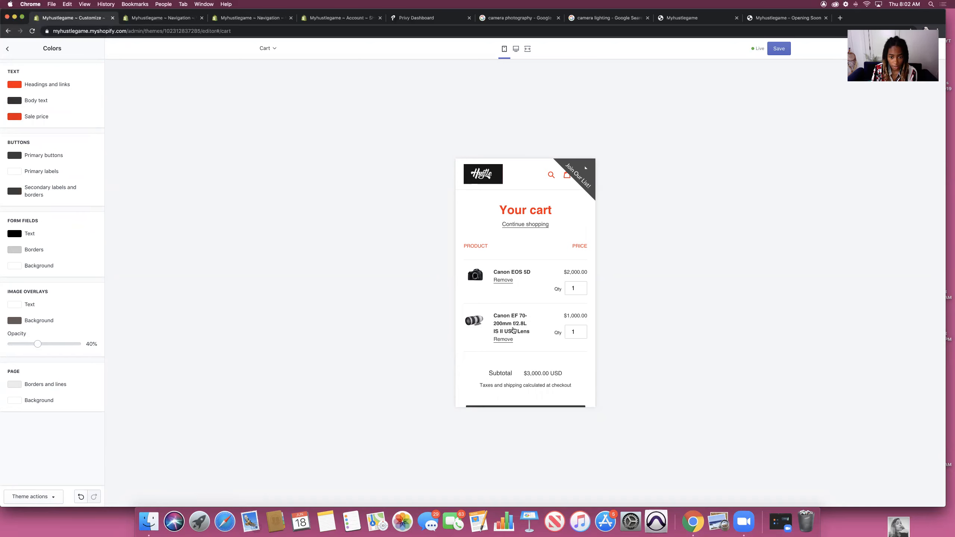
left_click(15, 101)
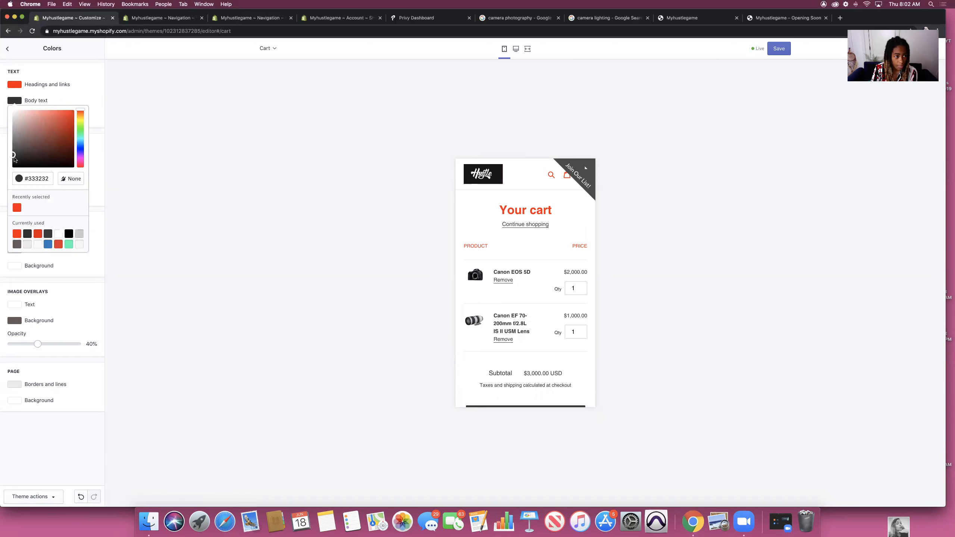
mouse_move(14, 159)
left_mouse_down()
mouse_move(81, 110)
mouse_move(2, 162)
left_mouse_up()
left_click(2, 161)
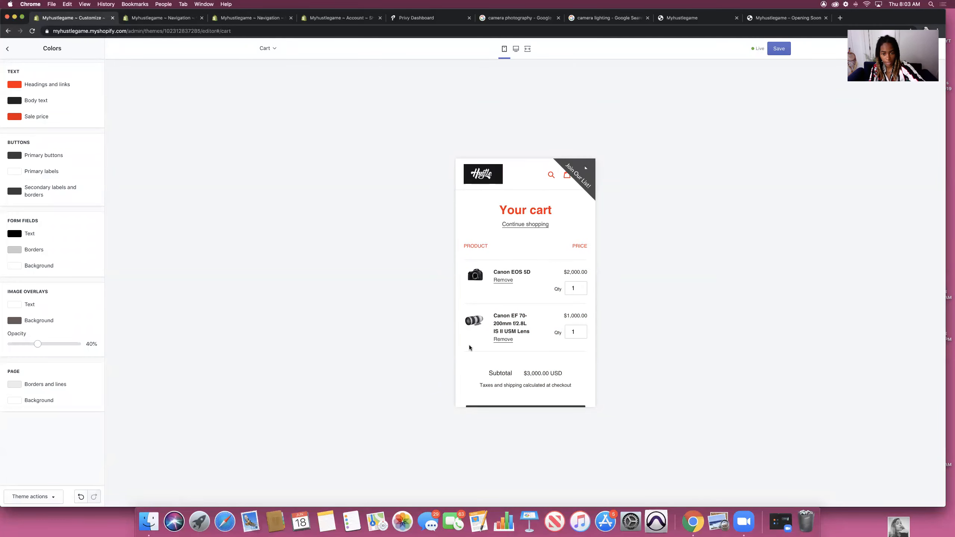
Step: Make the Sale price colour pink, then go from the cart to the checkout page
left_click(15, 117)
left_click_drag(72, 131, 82, 174)
left_click(211, 211)
scroll(522, 331, "down", 4)
scroll(523, 327, "up", 2)
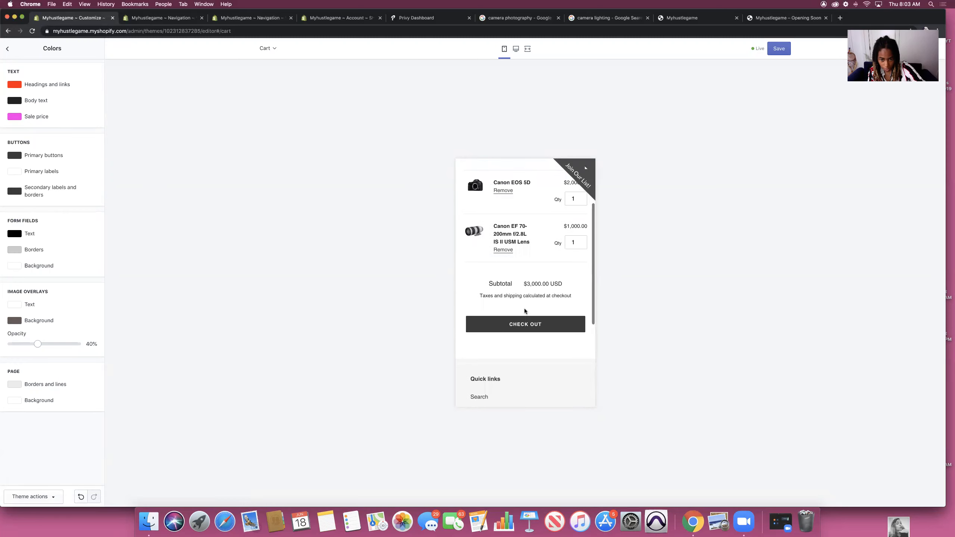
left_click(529, 330)
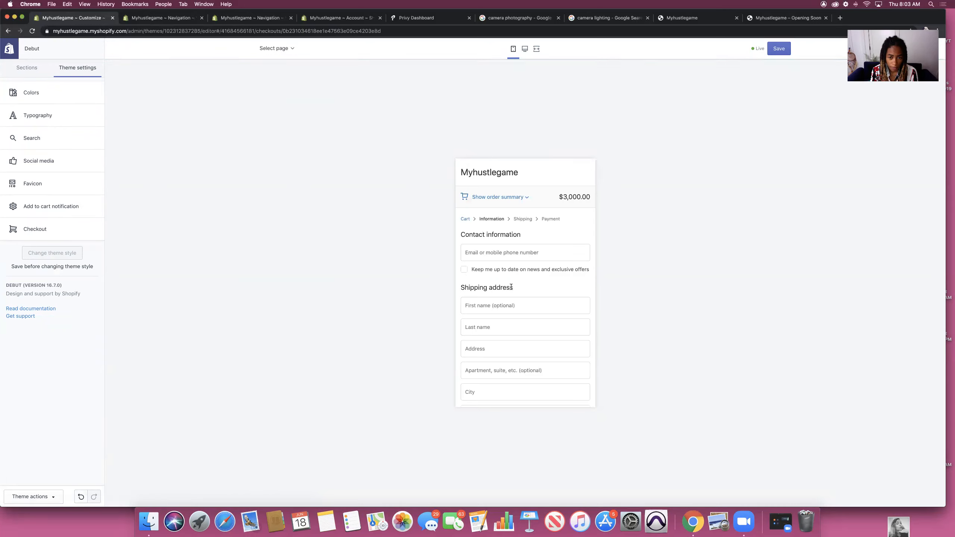
Step: Recheck the headings colour in Colors and set Body text to red (#FF0000)
scroll(506, 281, "down", 2)
scroll(505, 282, "down", 3)
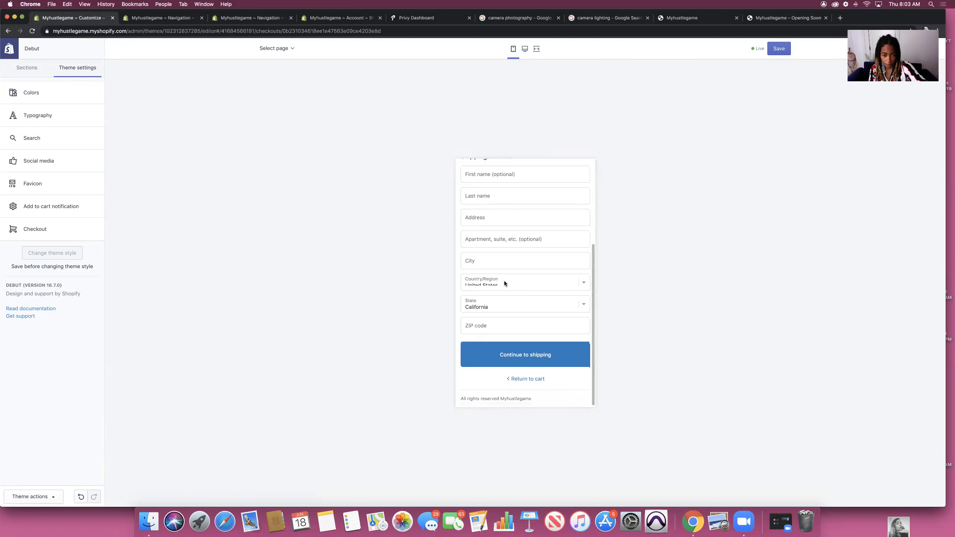
scroll(504, 280, "up", 2)
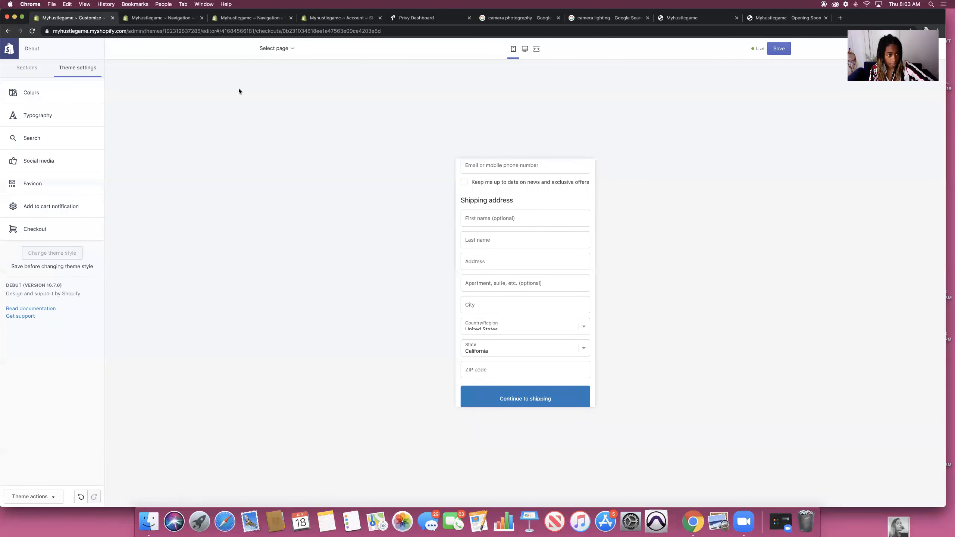
left_click(36, 92)
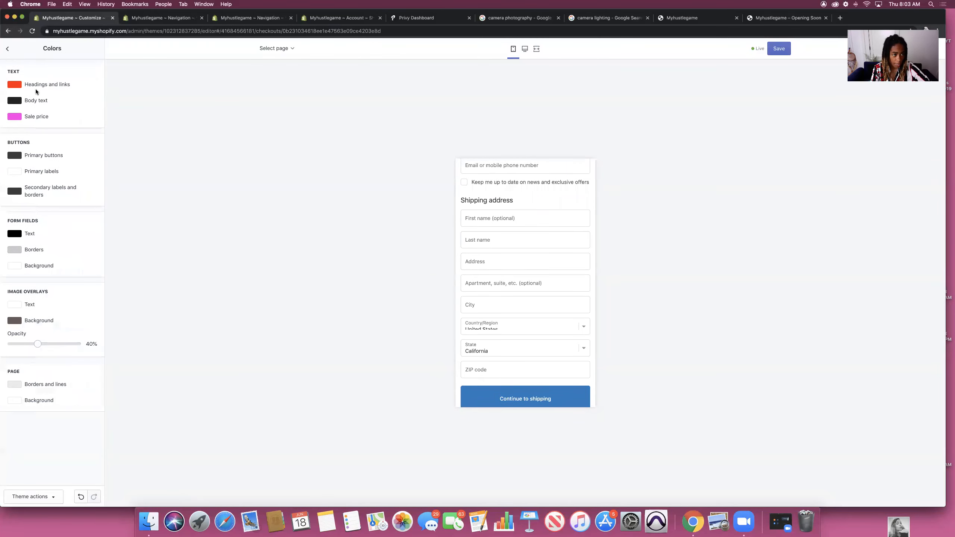
left_click(11, 86)
left_click(157, 96)
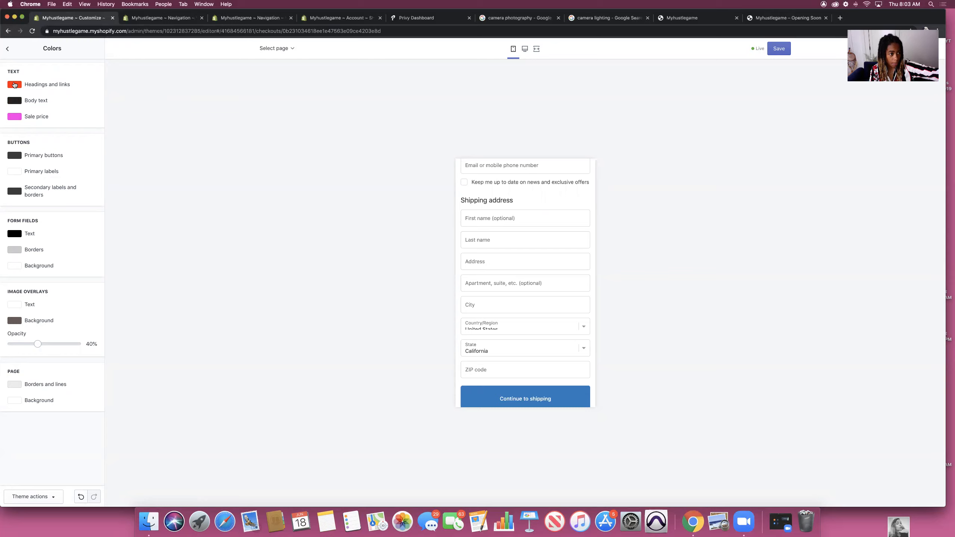
left_click(14, 85)
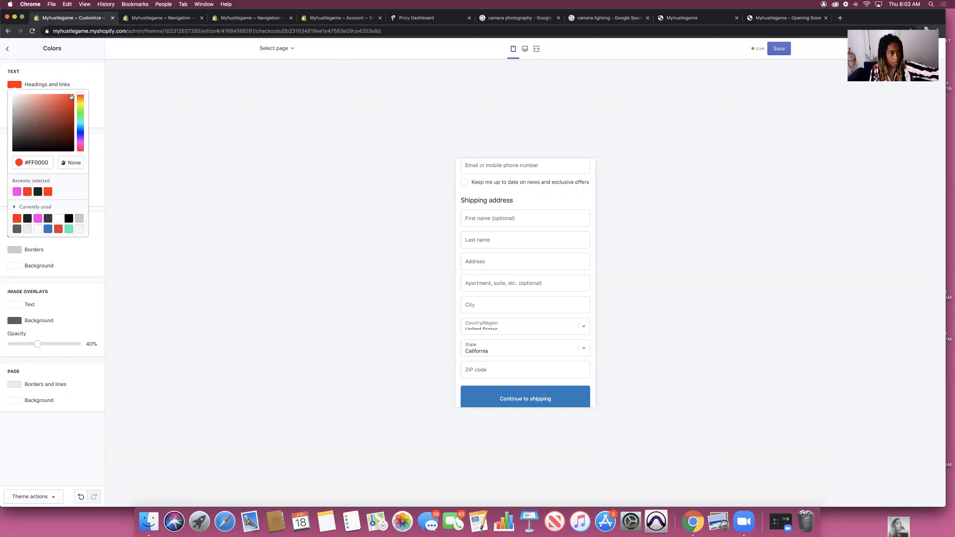
left_click(154, 95)
left_click(14, 100)
left_click_drag(14, 161, 84, 110)
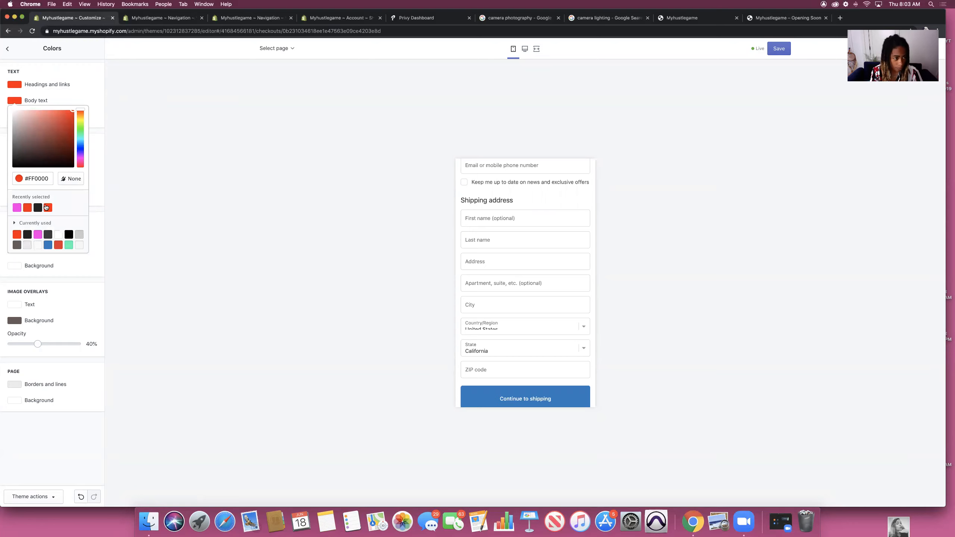
left_click(213, 147)
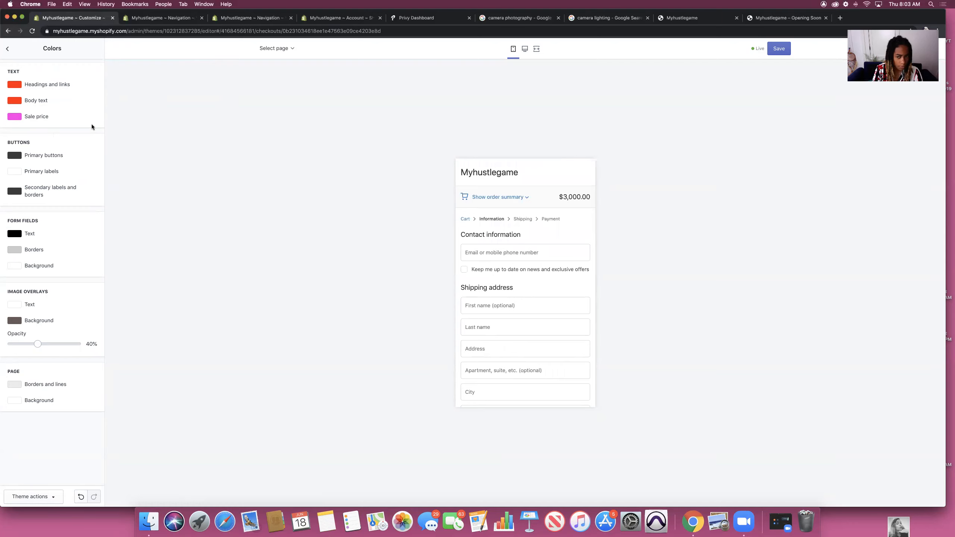
Step: Expand the checkout order summary and set Primary buttons to red #FF0303
left_click(526, 198)
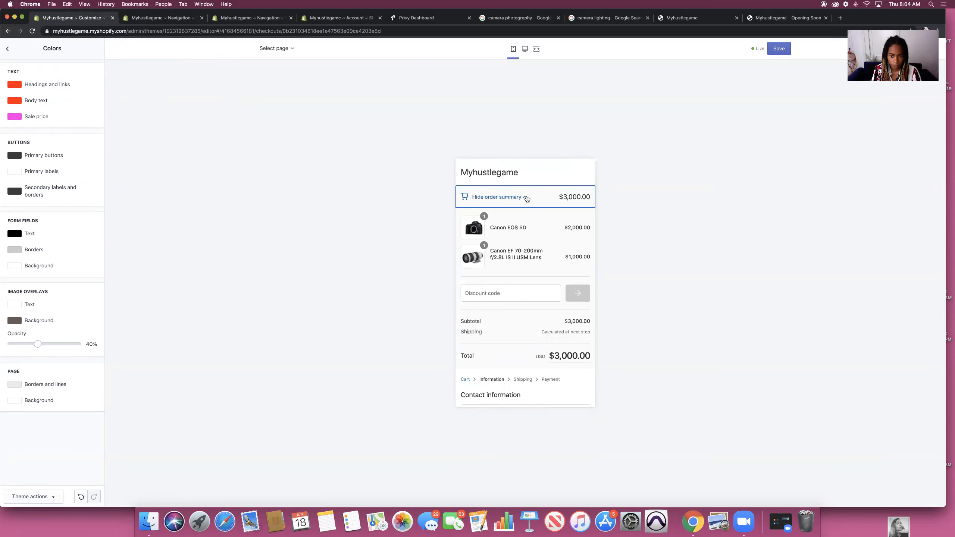
left_click(16, 155)
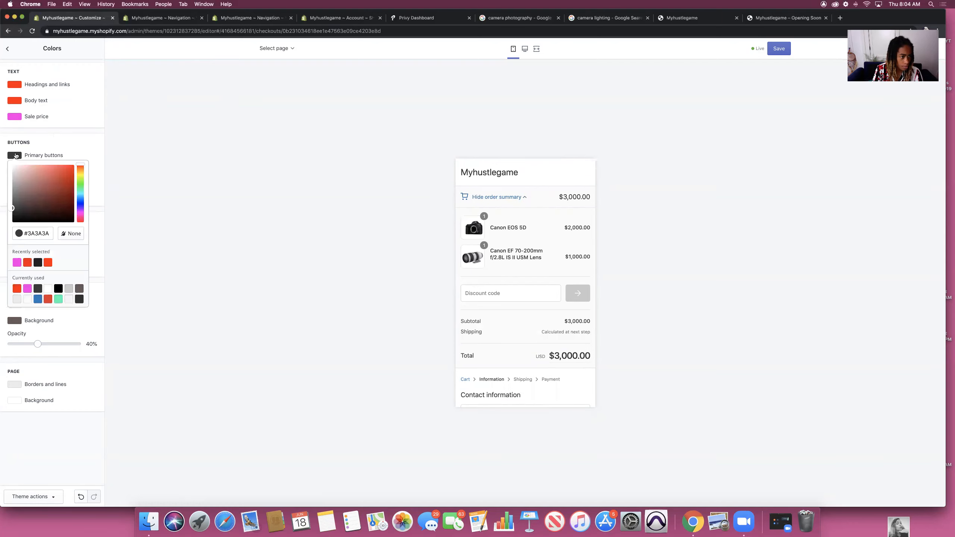
scroll(486, 284, "down", 10)
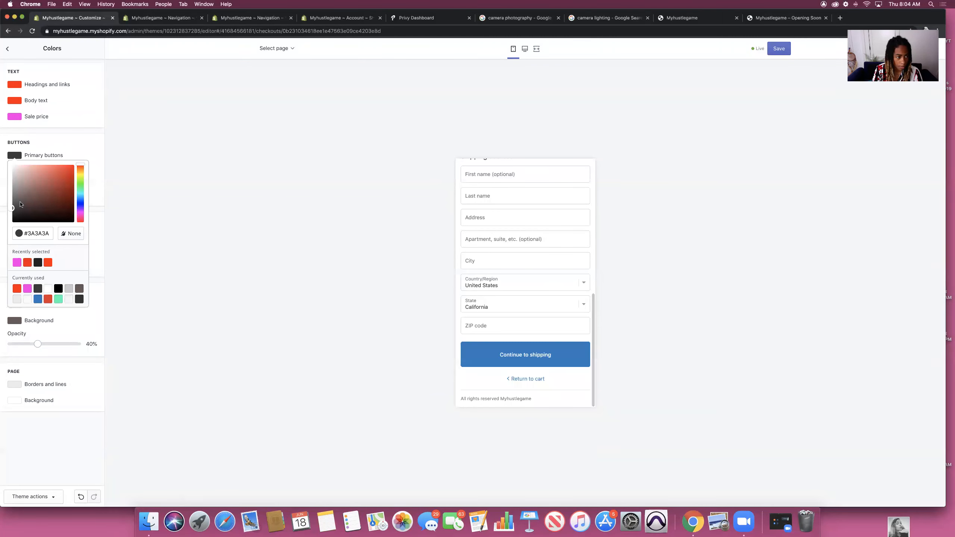
left_click_drag(20, 204, 74, 164)
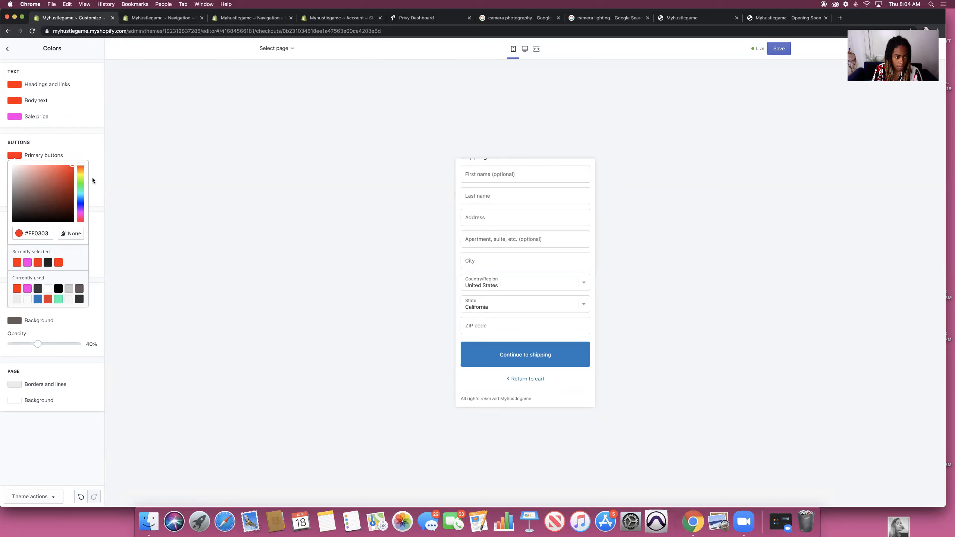
left_click(103, 175)
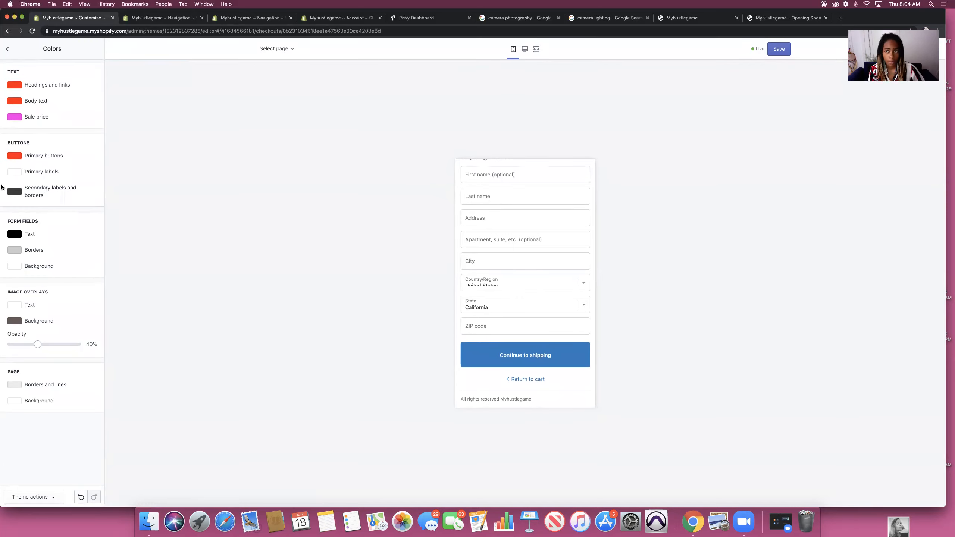
Step: Save the colours, then give headings and buttons Basic Commercial Soft at a 20px base size
left_click(783, 52)
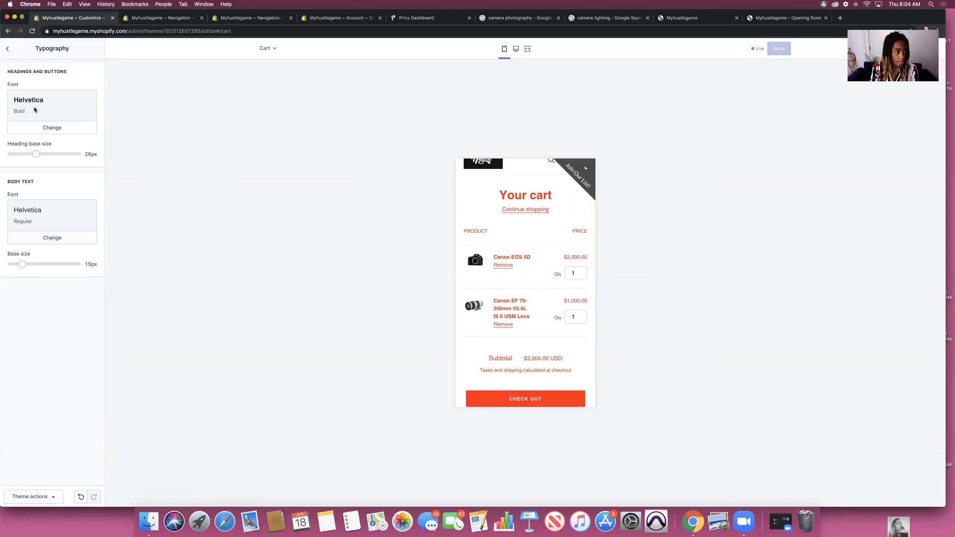
left_click(46, 130)
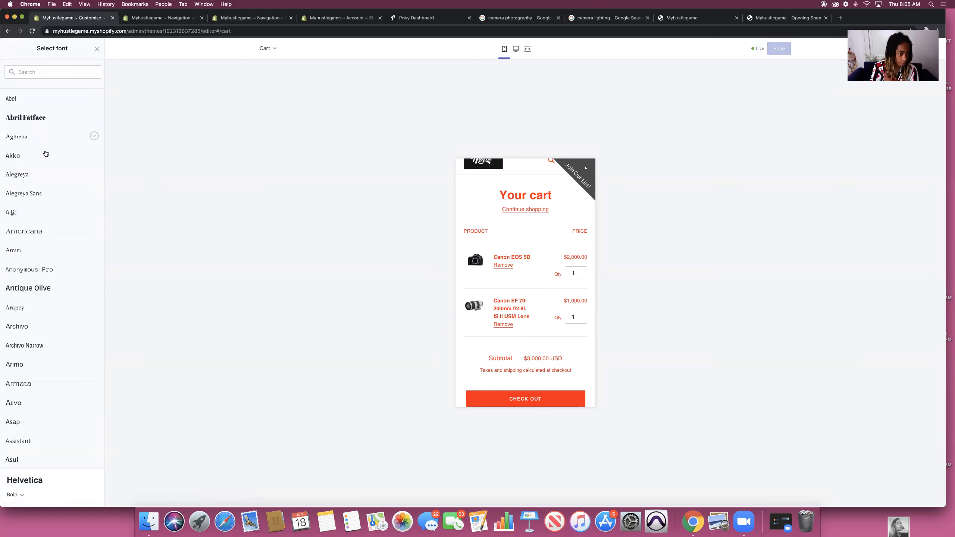
scroll(46, 345, "down", 6)
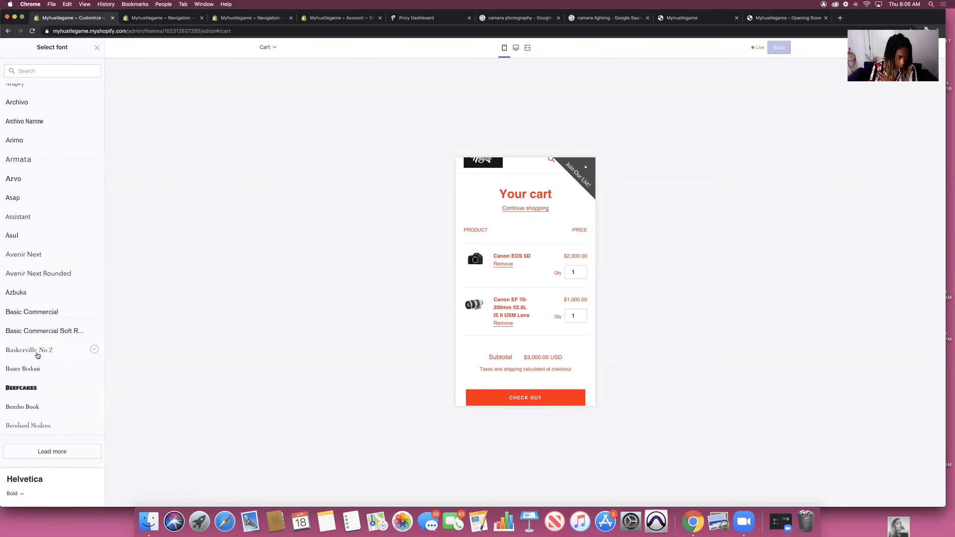
left_click(35, 333)
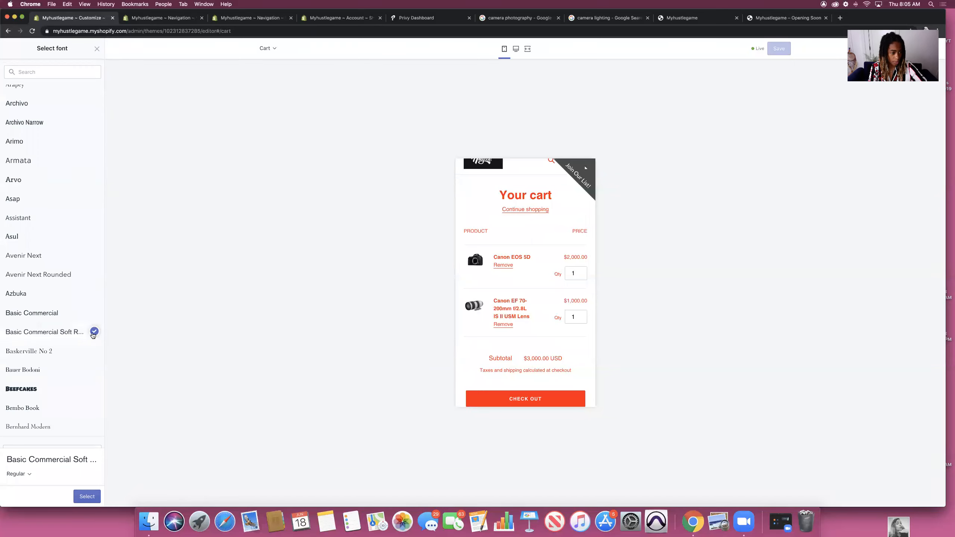
left_click(93, 499)
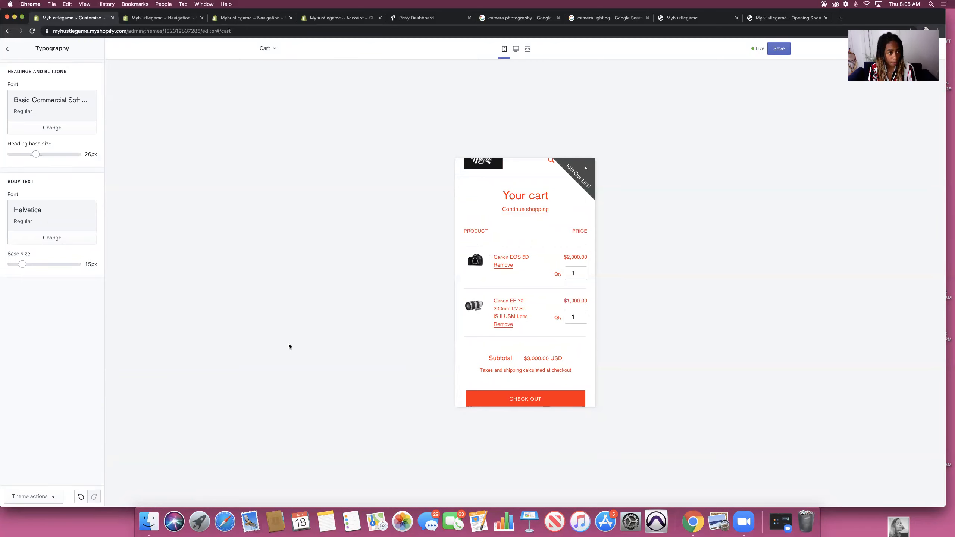
left_click(59, 154)
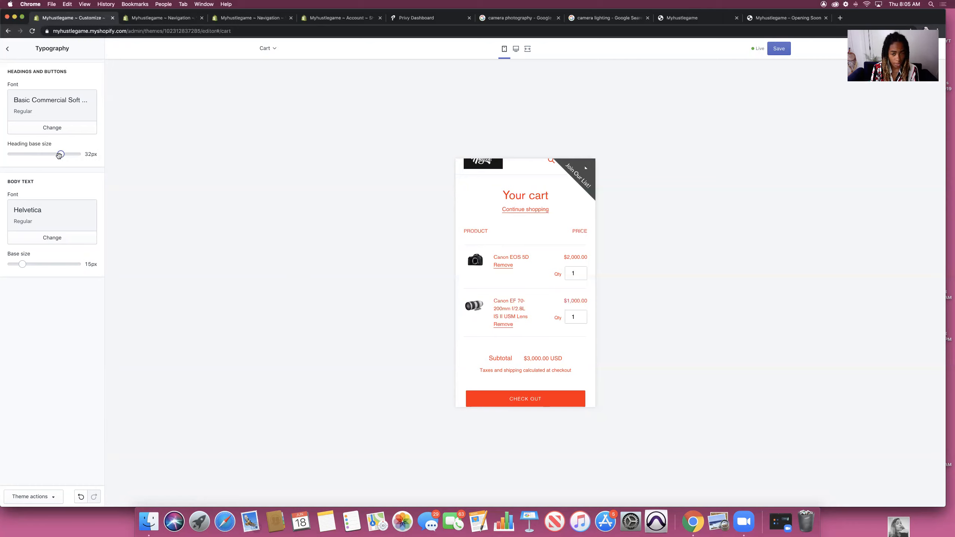
left_click_drag(60, 154, 4, 160)
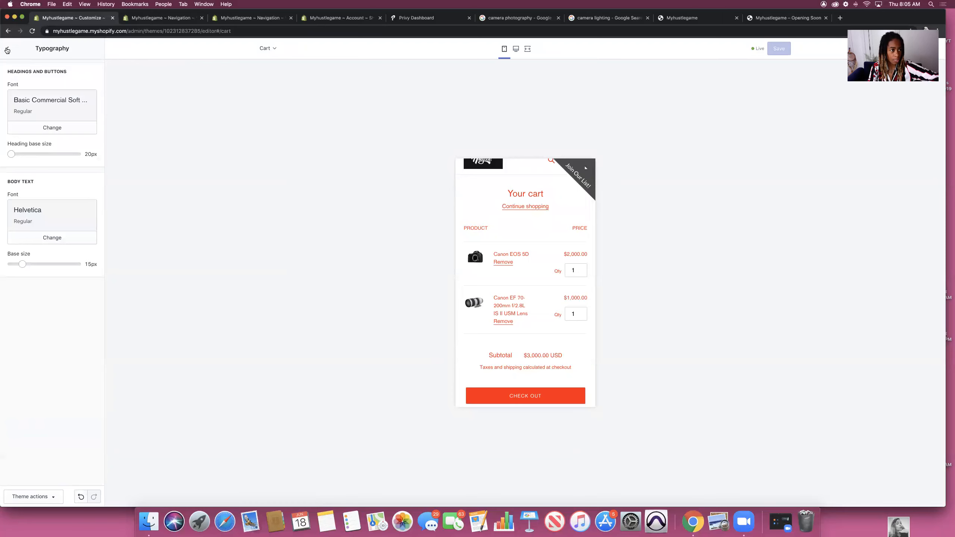
Step: Preview the 'My New Camera. I love it' blog post and reopen the Colors settings
left_click(7, 48)
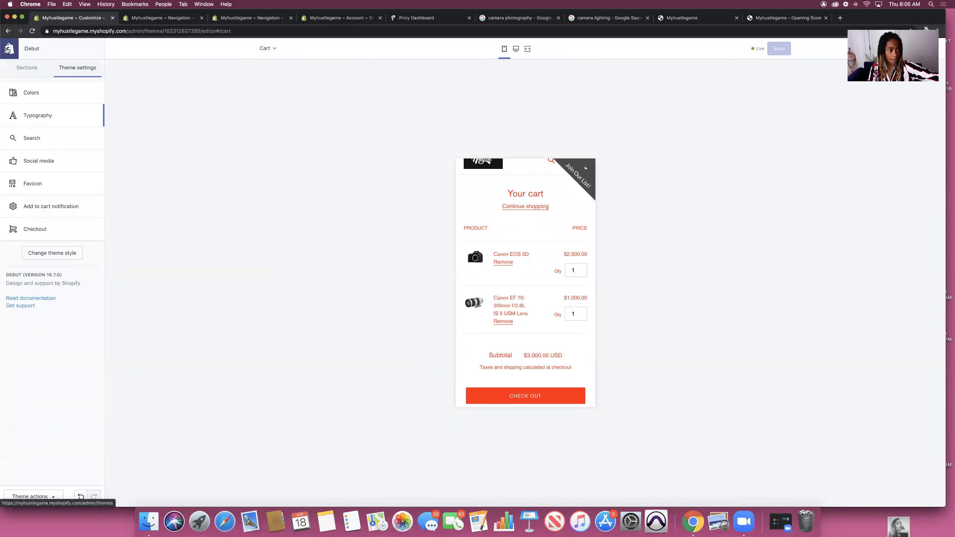
left_click(274, 50)
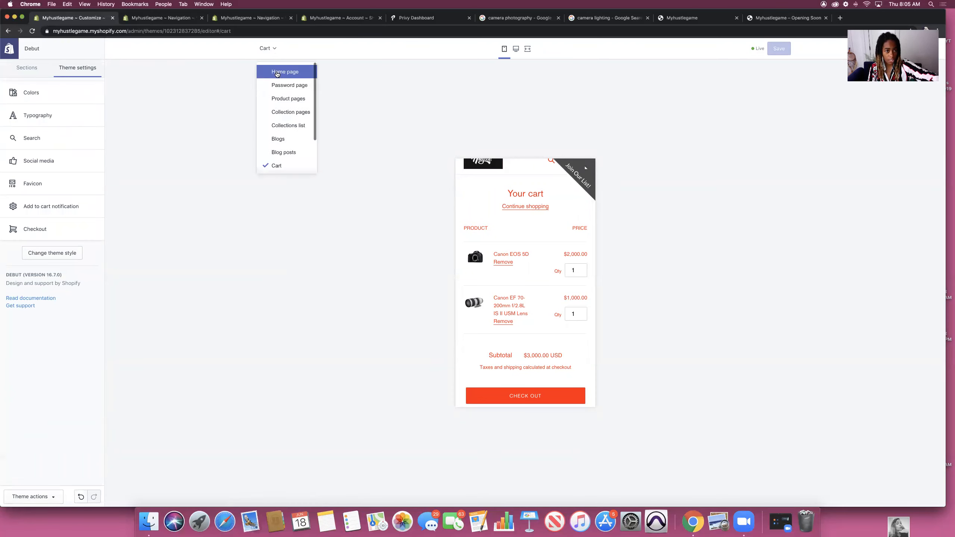
left_click(288, 155)
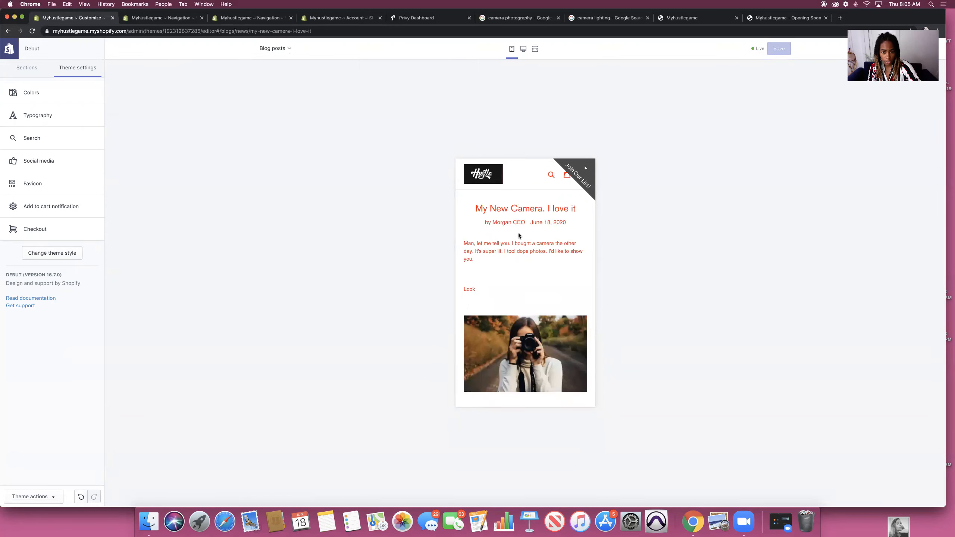
left_click(37, 99)
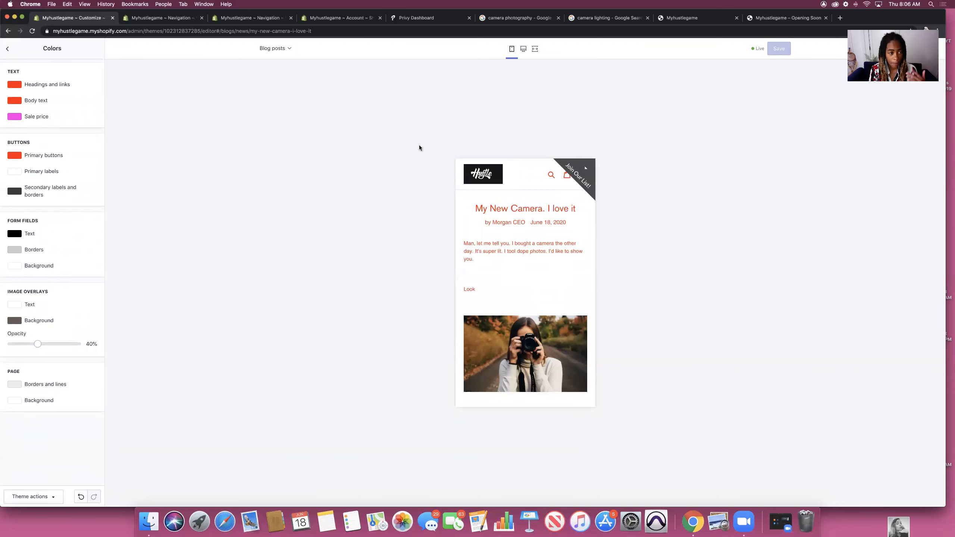
Step: List the blog post's Header, Posts and Footer sections, checking desktop then mobile preview
left_click(7, 48)
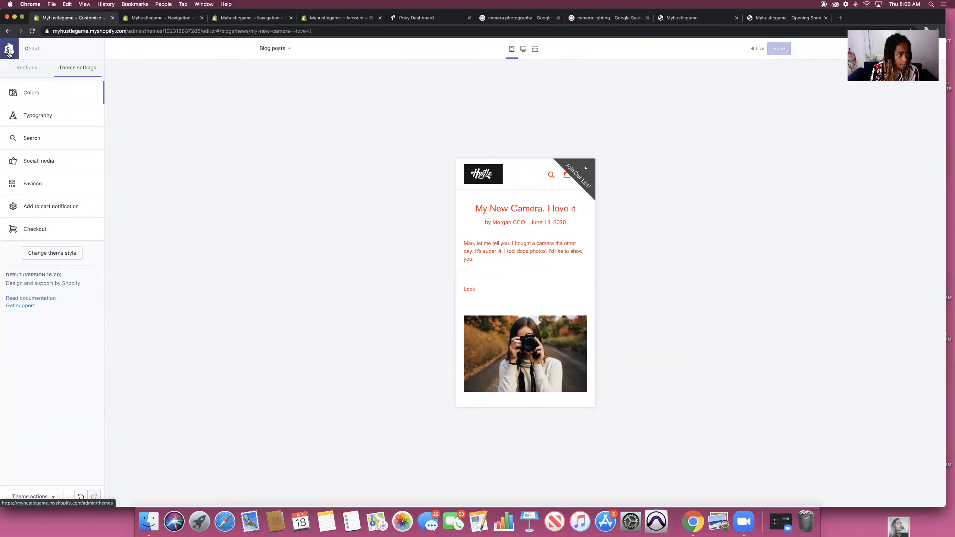
left_click(13, 69)
left_click(523, 48)
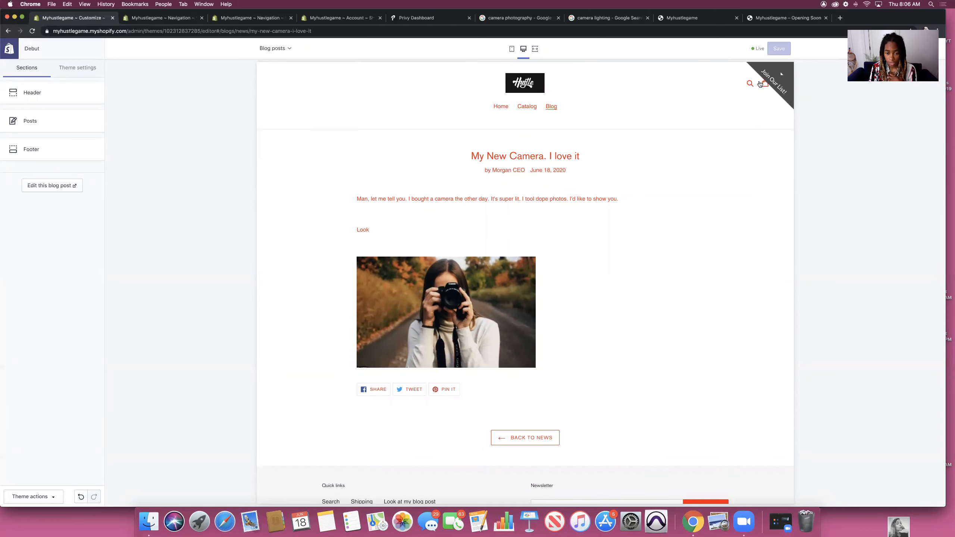
scroll(547, 208, "down", 3)
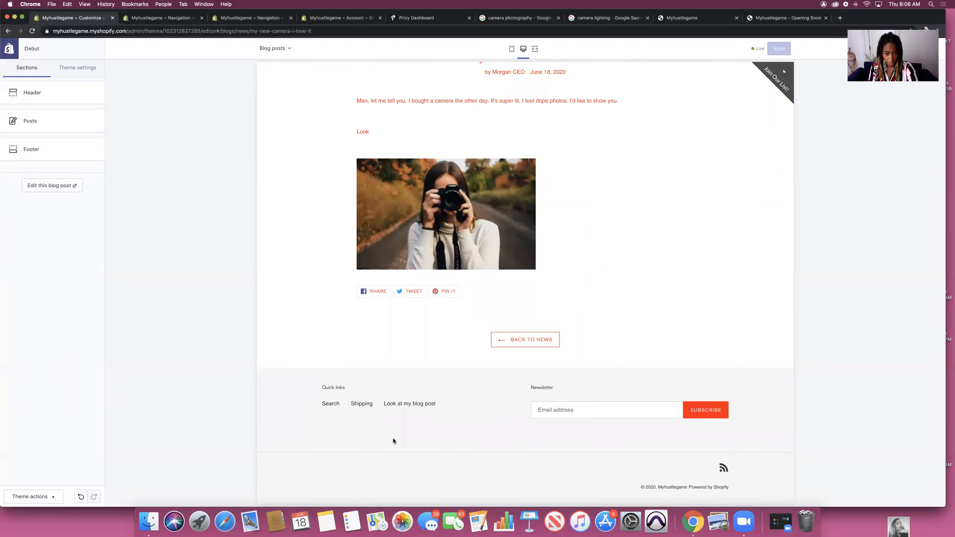
left_click(512, 49)
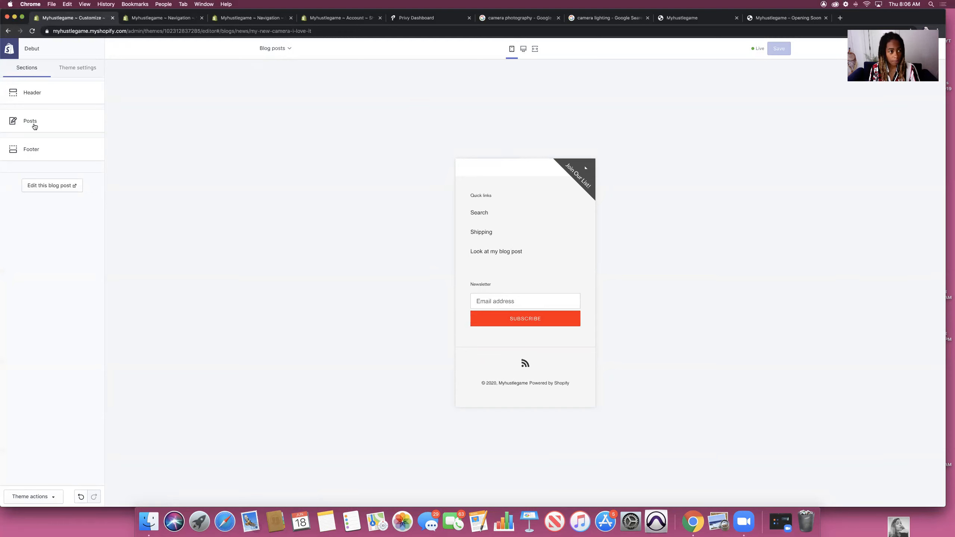
Step: Check the Header section settings at desktop width, then exit the editor to the Themes page
left_click(32, 92)
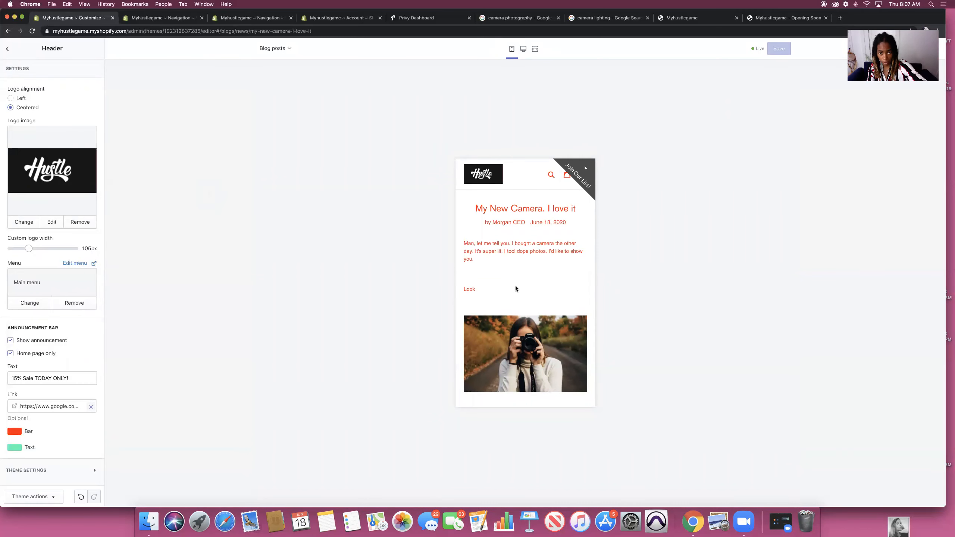
left_click(523, 48)
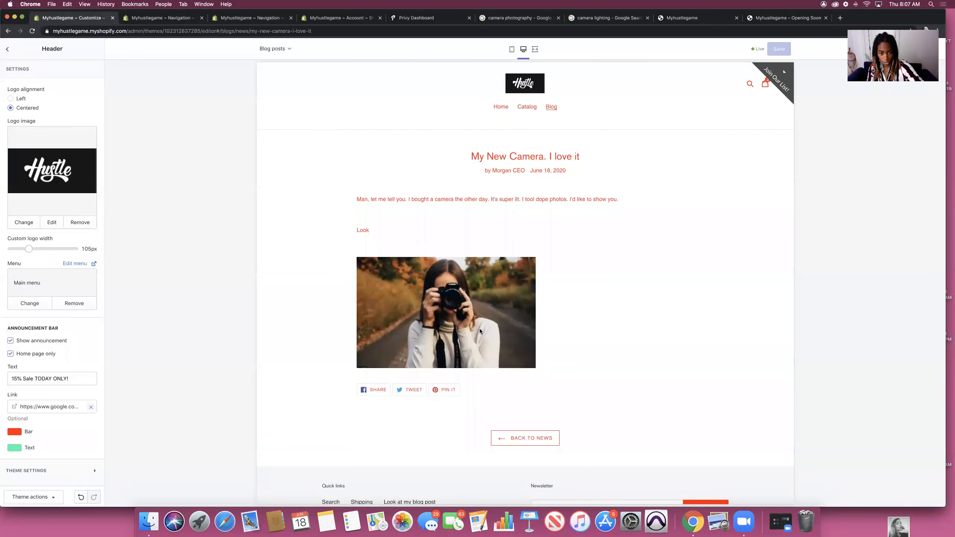
scroll(481, 341, "down", 3)
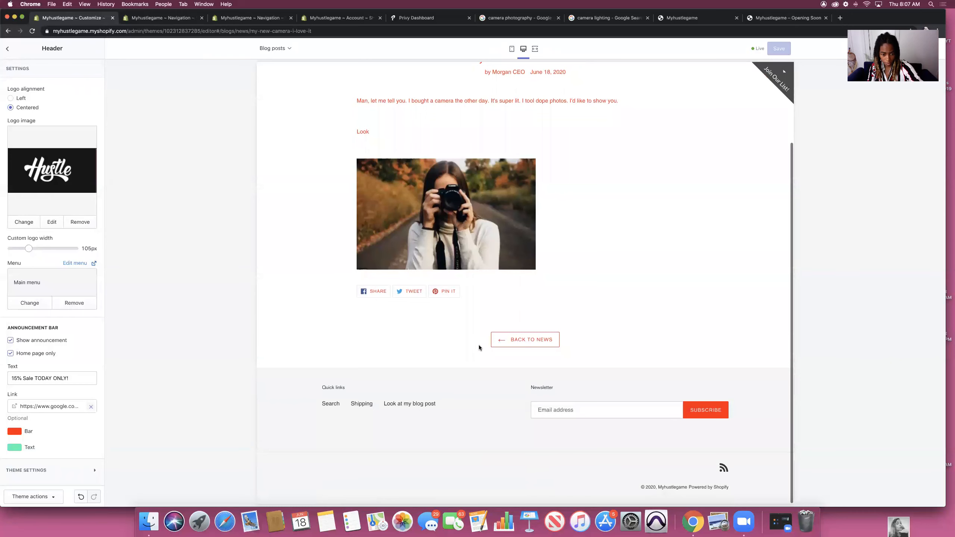
scroll(479, 342, "up", 2)
scroll(478, 342, "up", 1)
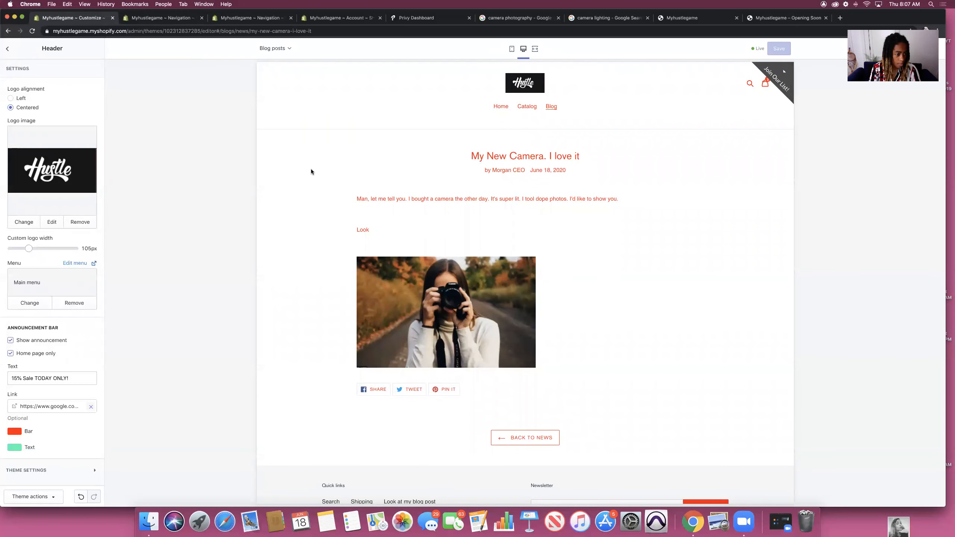
left_click(7, 49)
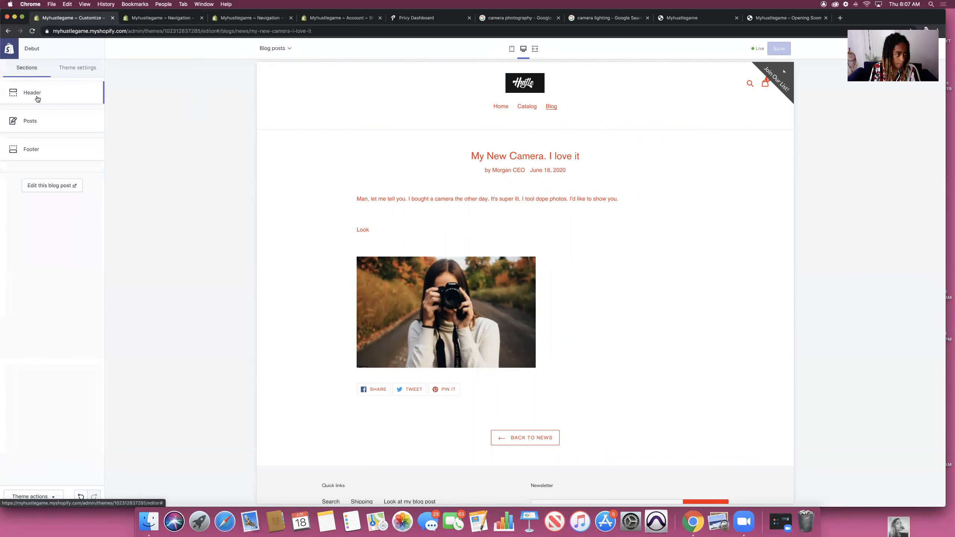
left_click(8, 49)
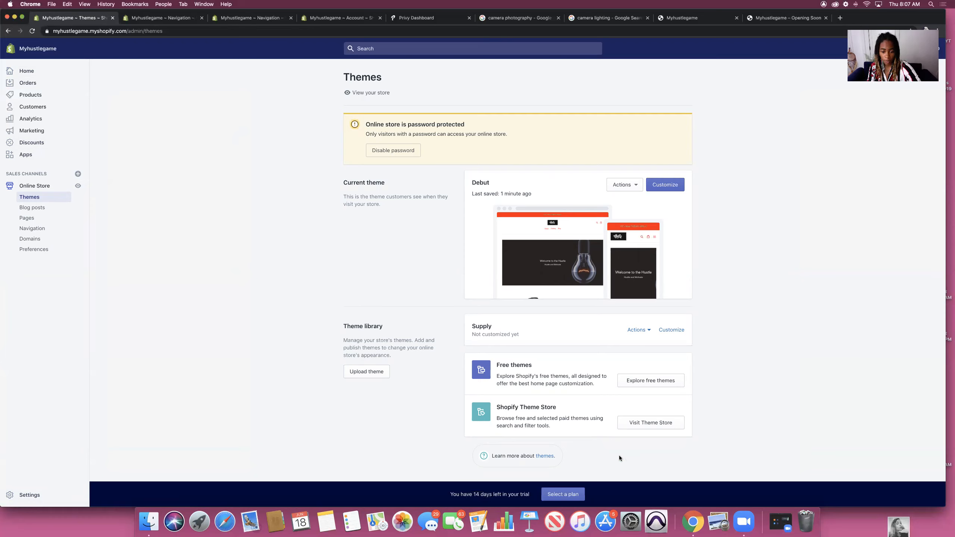
Step: Review the Basic, Shopify and Advanced pricing plans, then go to the Settings overview
left_click(563, 494)
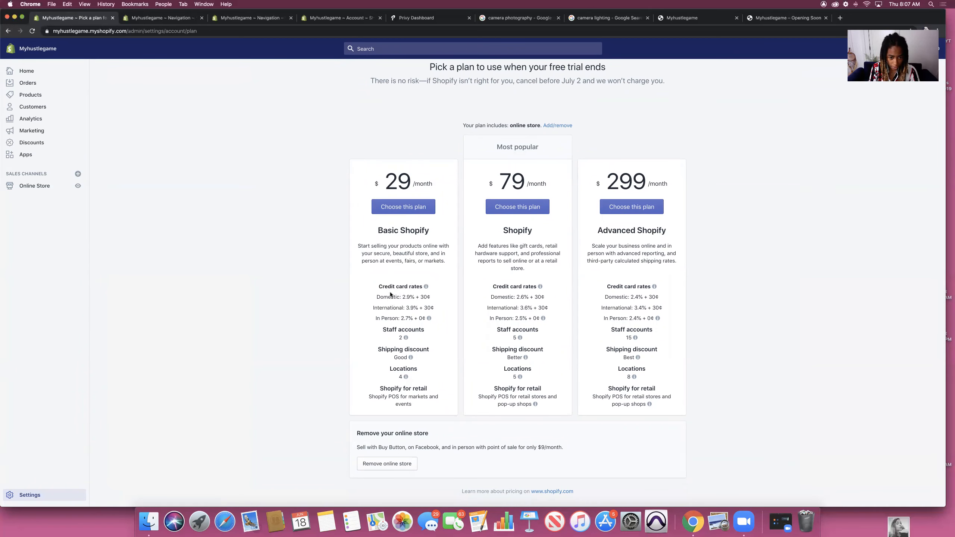
mouse_move(406, 338)
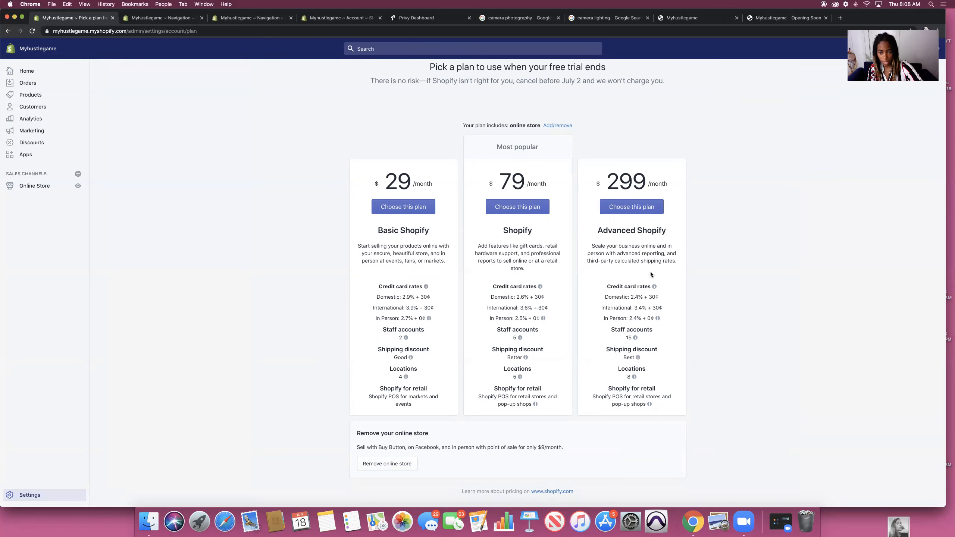
left_click(30, 495)
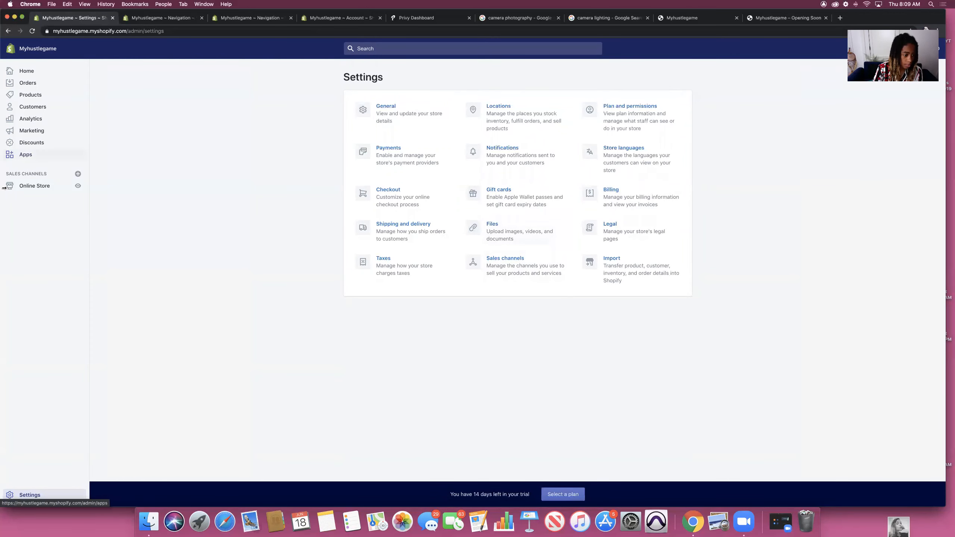
Step: From the admin Home dashboard, switch to the storefront tab and scroll its red-styled homepage
left_click(26, 71)
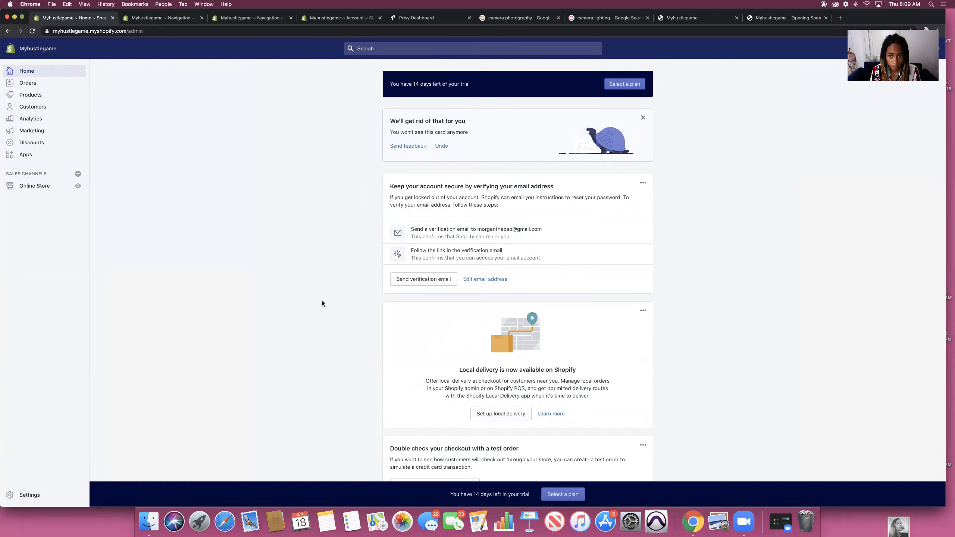
scroll(665, 212, "down", 20)
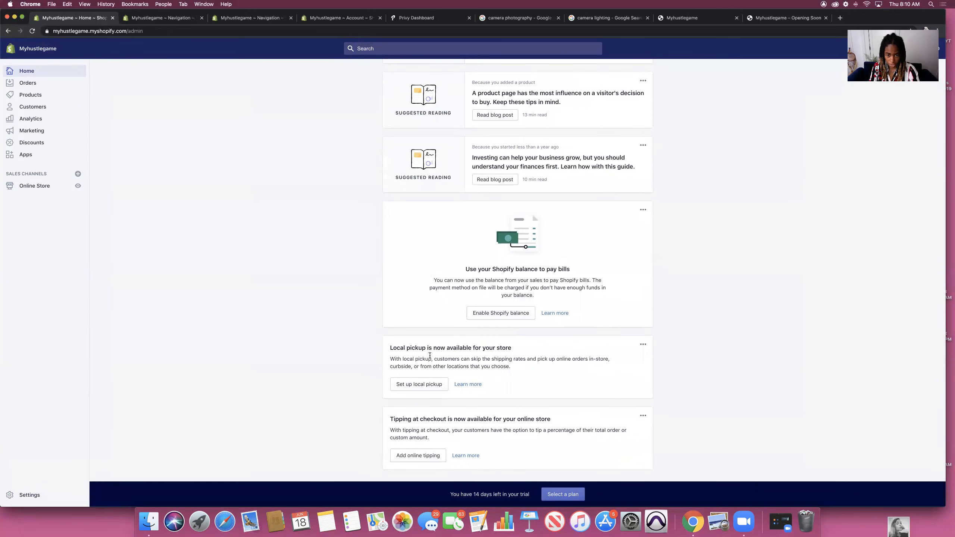
left_click(788, 18)
scroll(498, 233, "down", 3)
Step: Leave the storefront for the admin tab's empty Orders page, which prompts to select a plan
scroll(498, 234, "down", 2)
scroll(653, 302, "down", 4)
scroll(651, 303, "down", 15)
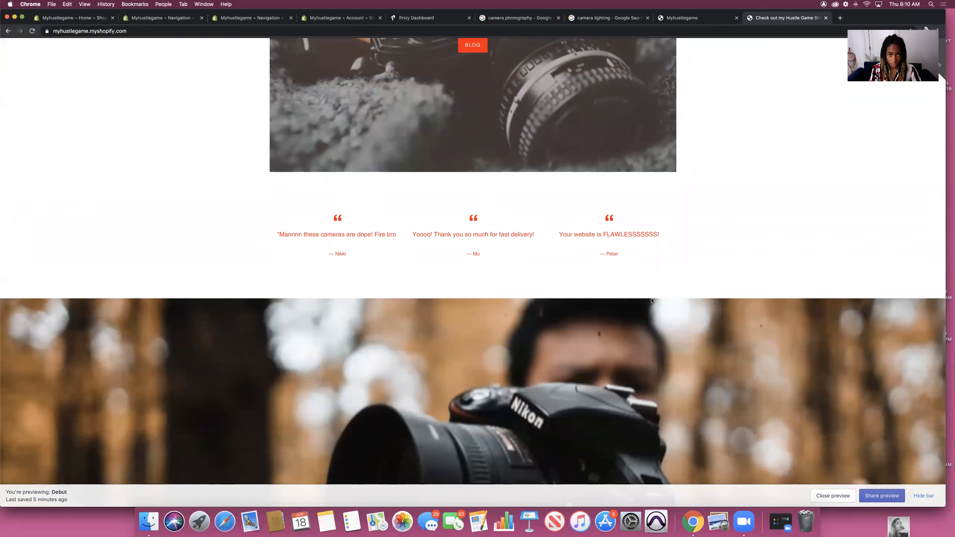
scroll(533, 166, "up", 20)
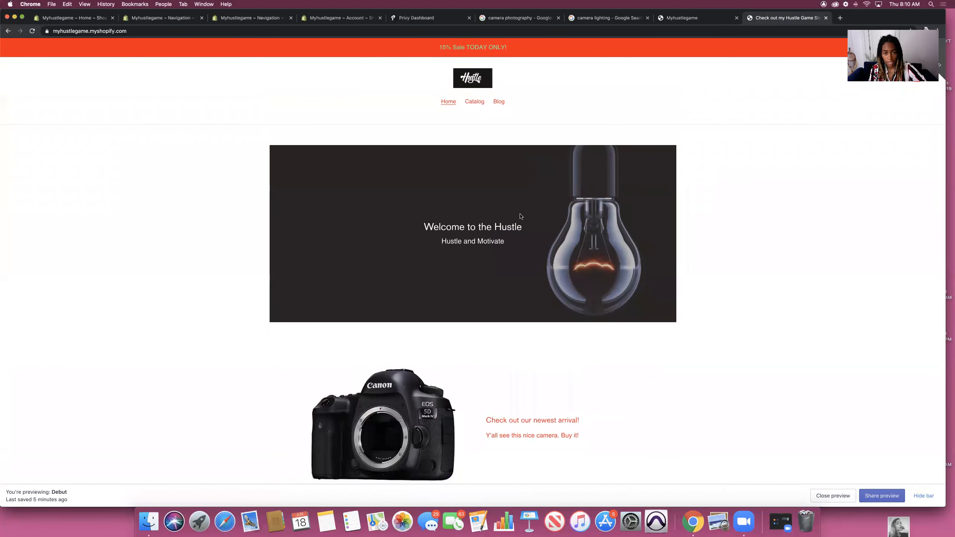
left_click(75, 18)
left_click(28, 83)
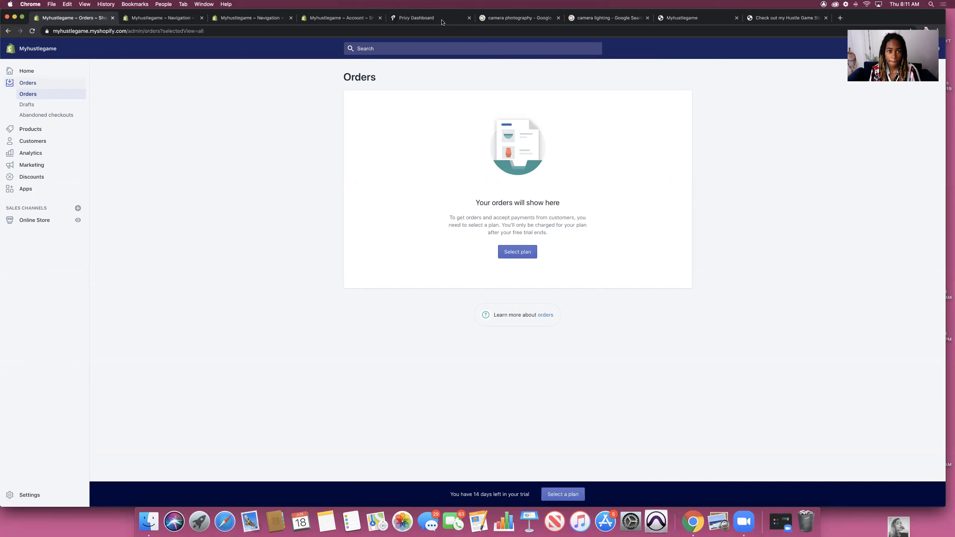